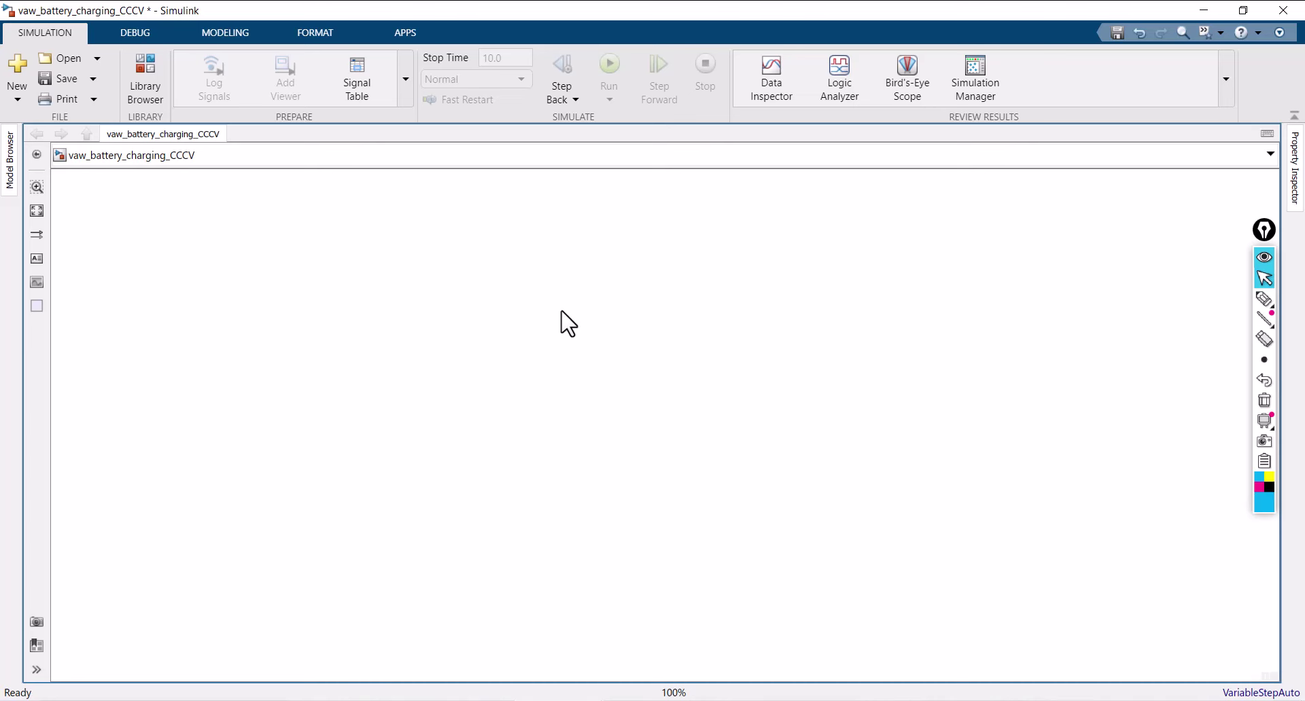
Step: Add the Battery block from Electrical/Specialized Power Systems/Sources to the empty model
{"action": "double_click", "coordinate": [582, 282]}
{"action": "type", "text": "ba"}
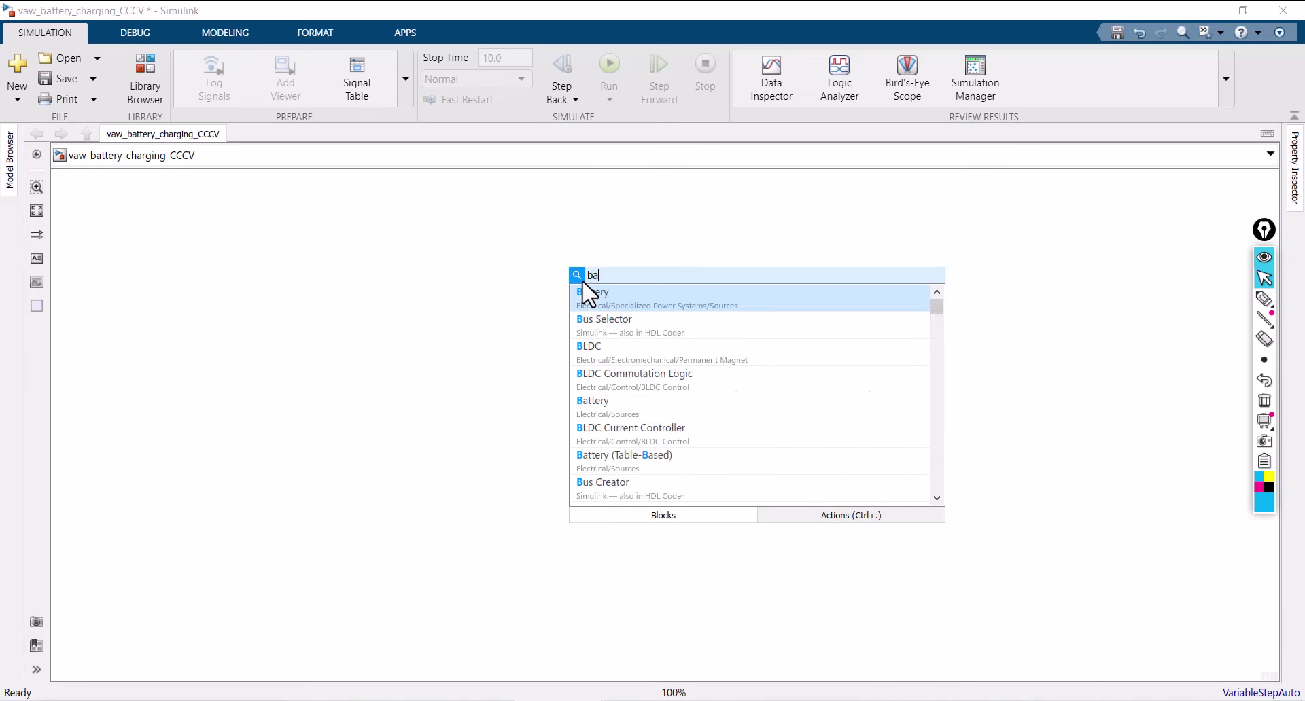
{"action": "type", "text": "ttery"}
{"action": "left_click", "coordinate": [589, 293]}
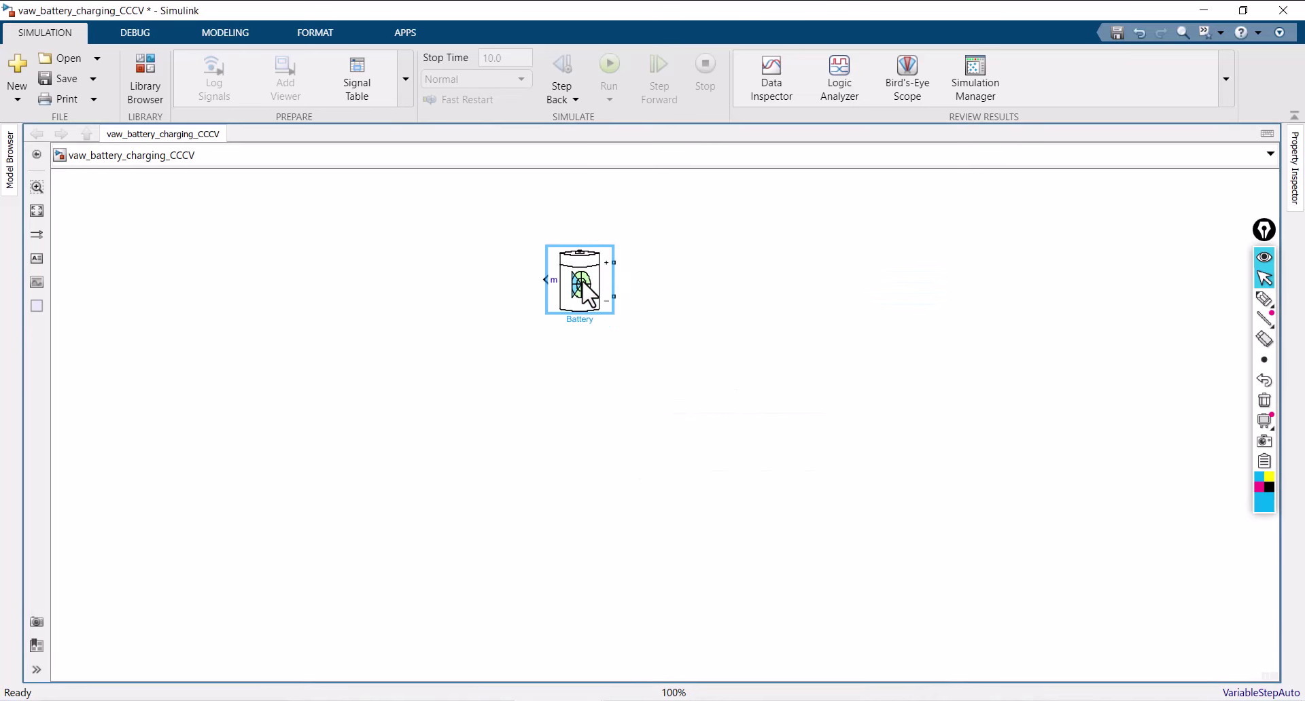
Step: Enable temperature effects for the Lithium-Ion battery and apply the preset 3.3V 2.3Ah (LiFePO4)
{"action": "scroll", "coordinate": [589, 294], "scroll_direction": "up", "scroll_amount": 5}
{"action": "scroll", "coordinate": [586, 292], "scroll_direction": "up", "scroll_amount": 2}
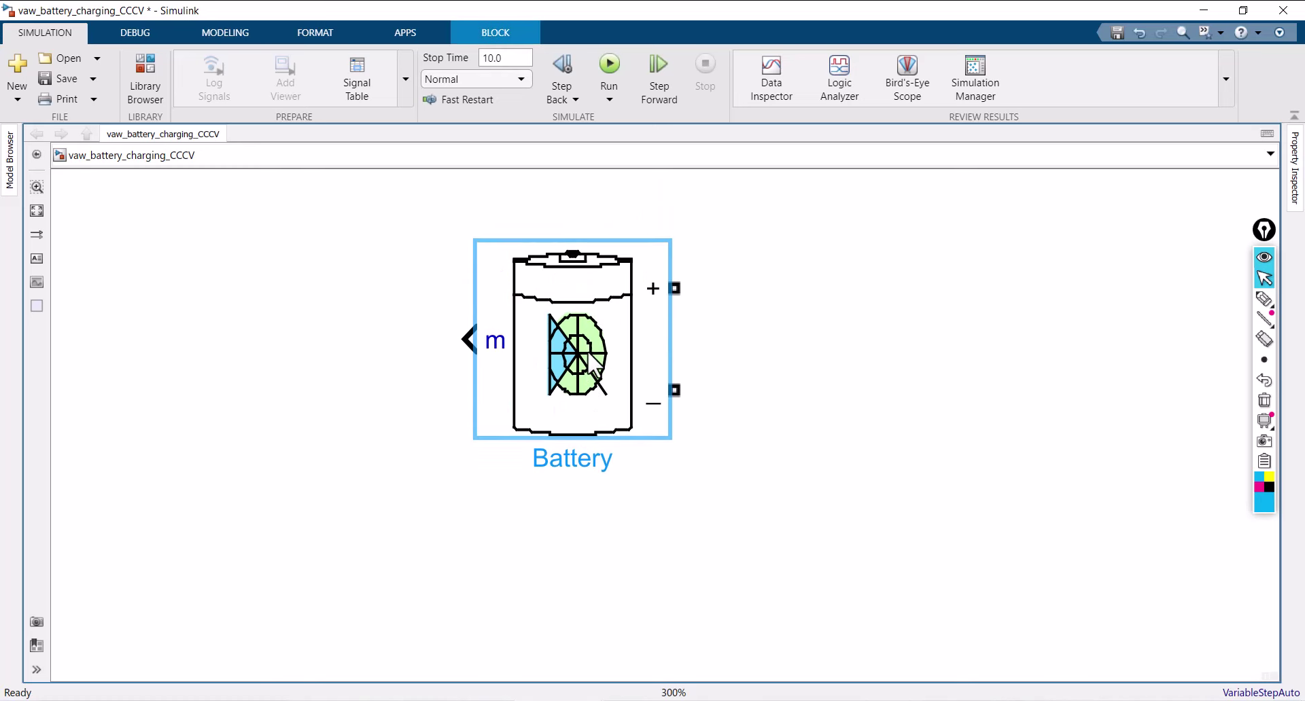
{"action": "double_click", "coordinate": [593, 340]}
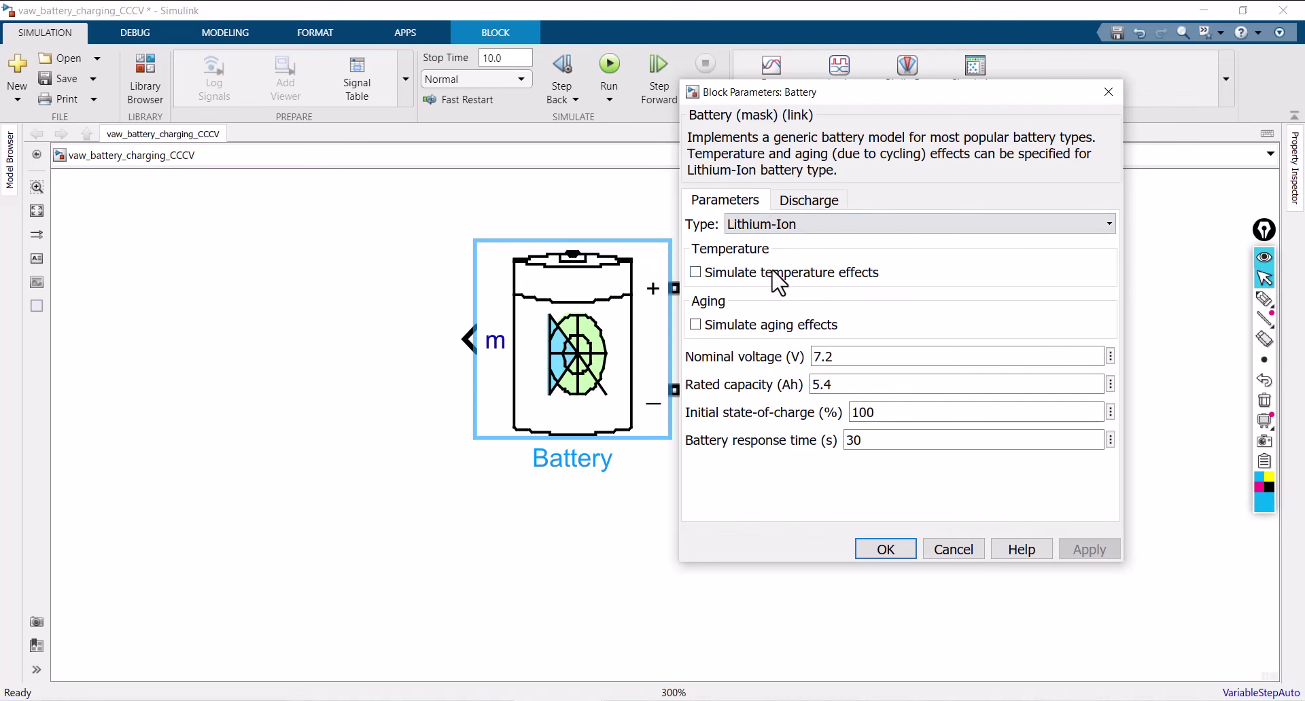
{"action": "left_click", "coordinate": [695, 273]}
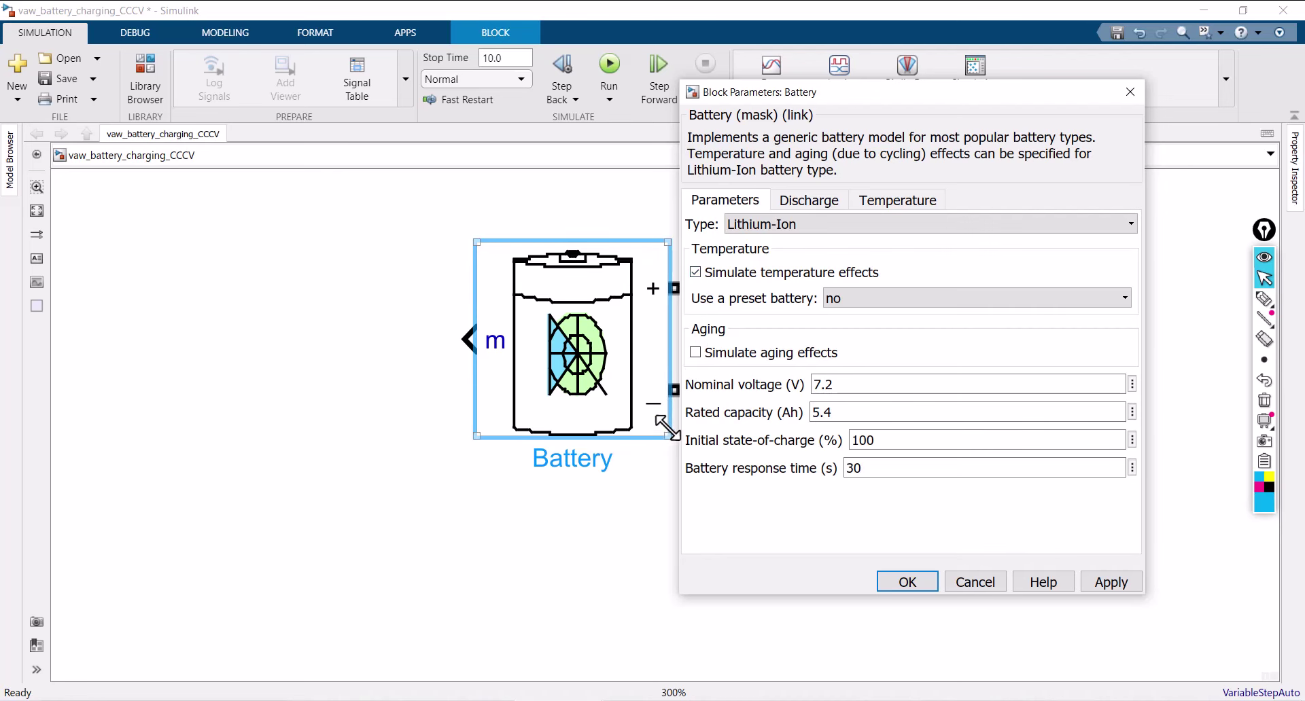
{"action": "left_click", "coordinate": [850, 314]}
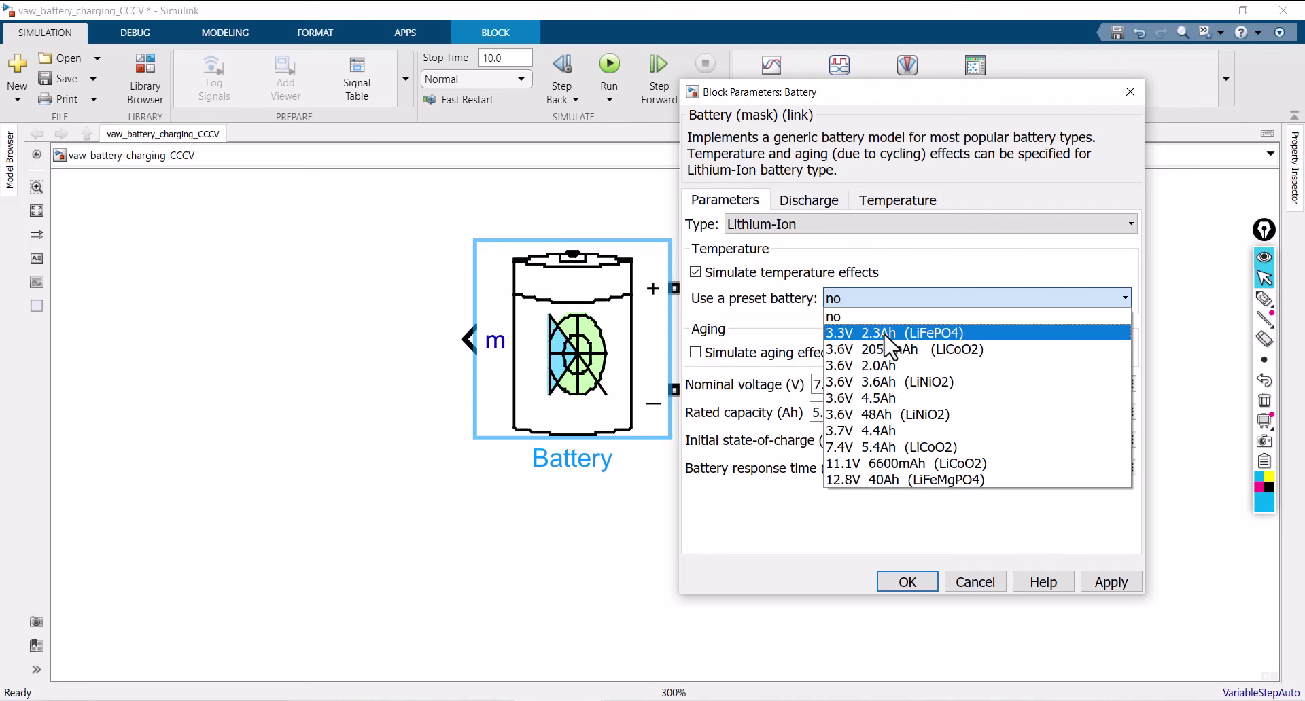
{"action": "left_click", "coordinate": [933, 334]}
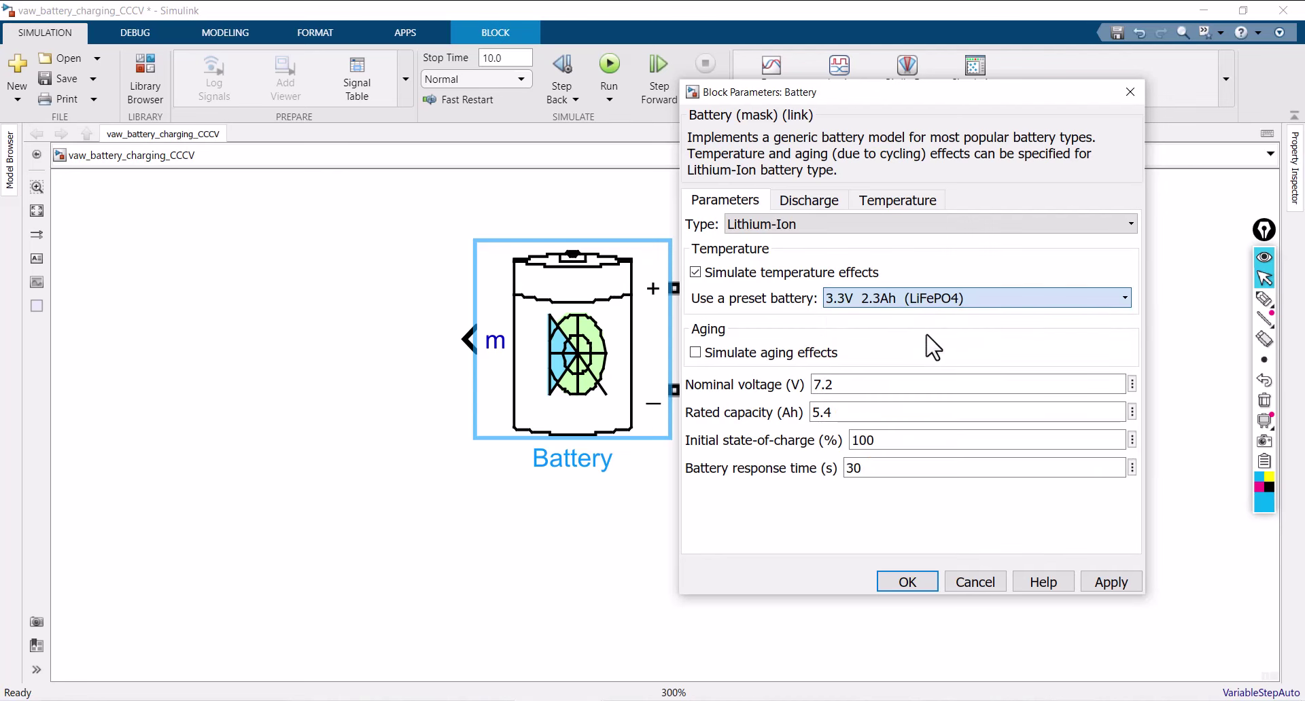
{"action": "left_click", "coordinate": [1113, 581]}
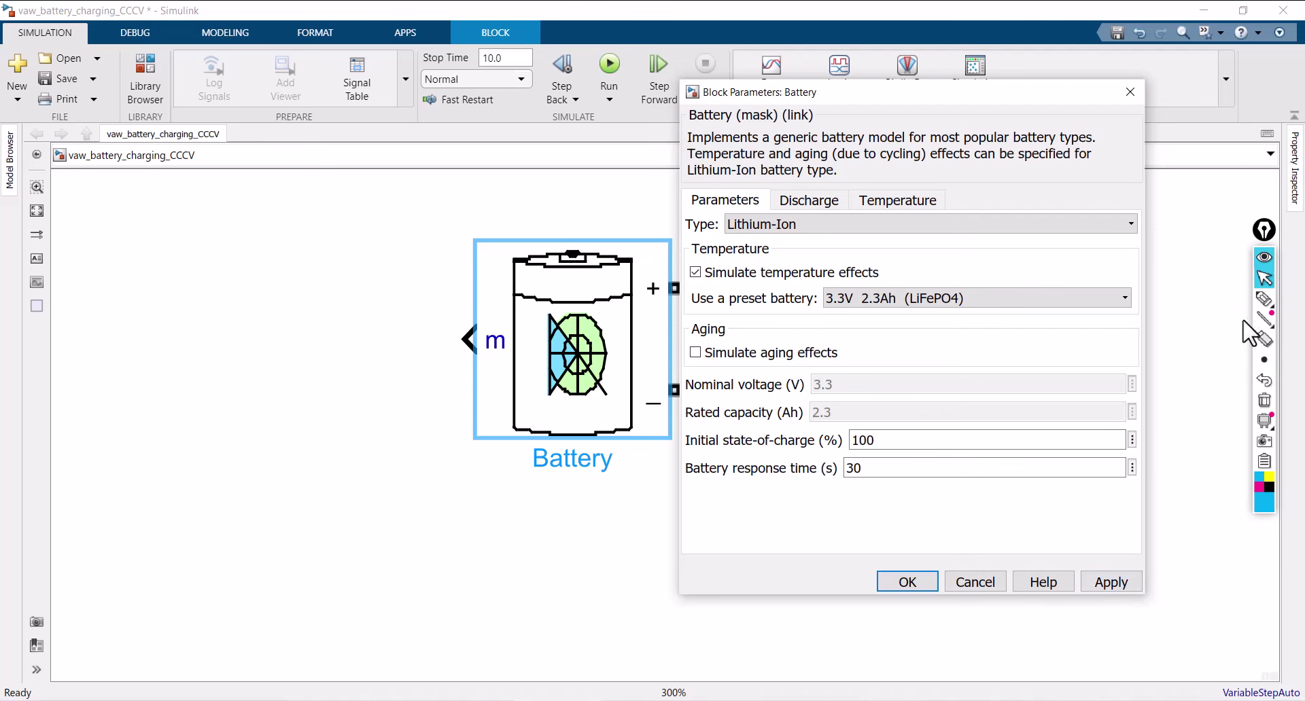
Step: Outline the nominal voltage and rated capacity values with the pen, and clear the drawing
{"action": "left_click", "coordinate": [1265, 299]}
{"action": "mouse_move", "coordinate": [686, 425]}
{"action": "left_mouse_down"}
{"action": "mouse_move", "coordinate": [761, 425]}
{"action": "mouse_move", "coordinate": [837, 394]}
{"action": "mouse_move", "coordinate": [756, 367]}
{"action": "mouse_move", "coordinate": [685, 401]}
{"action": "mouse_move", "coordinate": [686, 423]}
{"action": "left_mouse_up"}
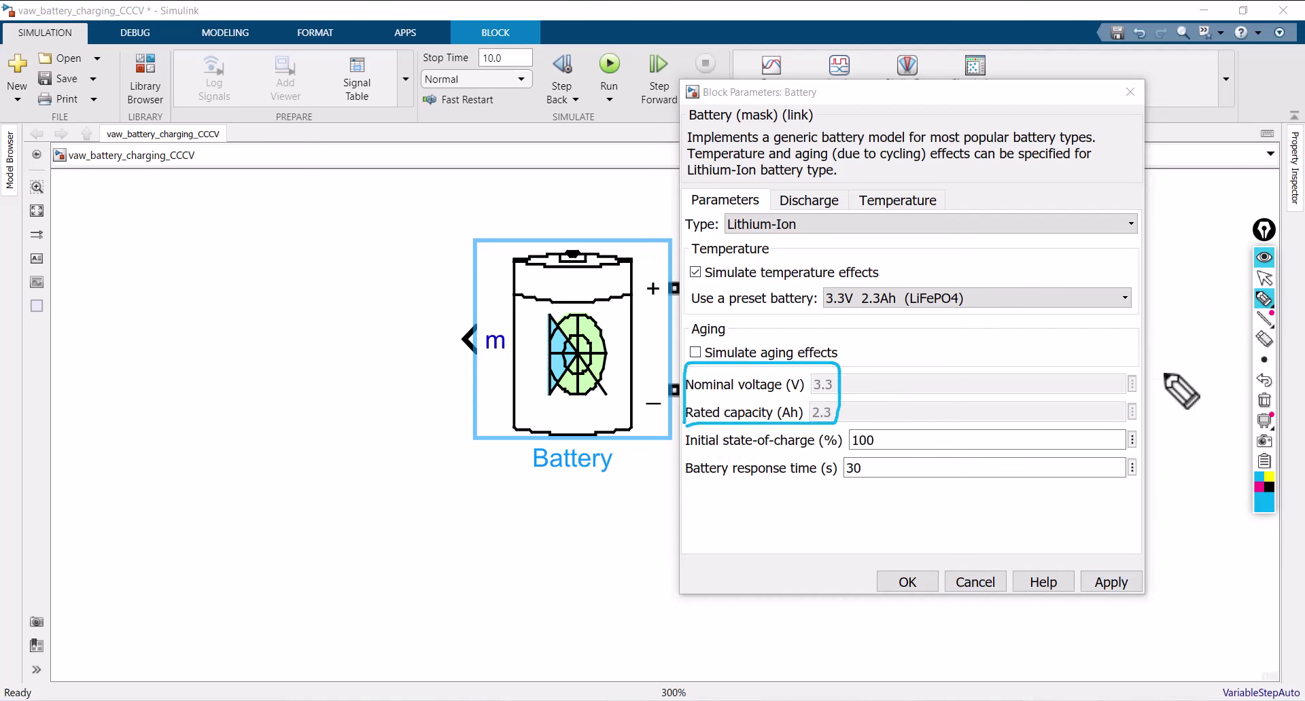
{"action": "left_click", "coordinate": [1264, 401]}
{"action": "left_click", "coordinate": [1265, 279]}
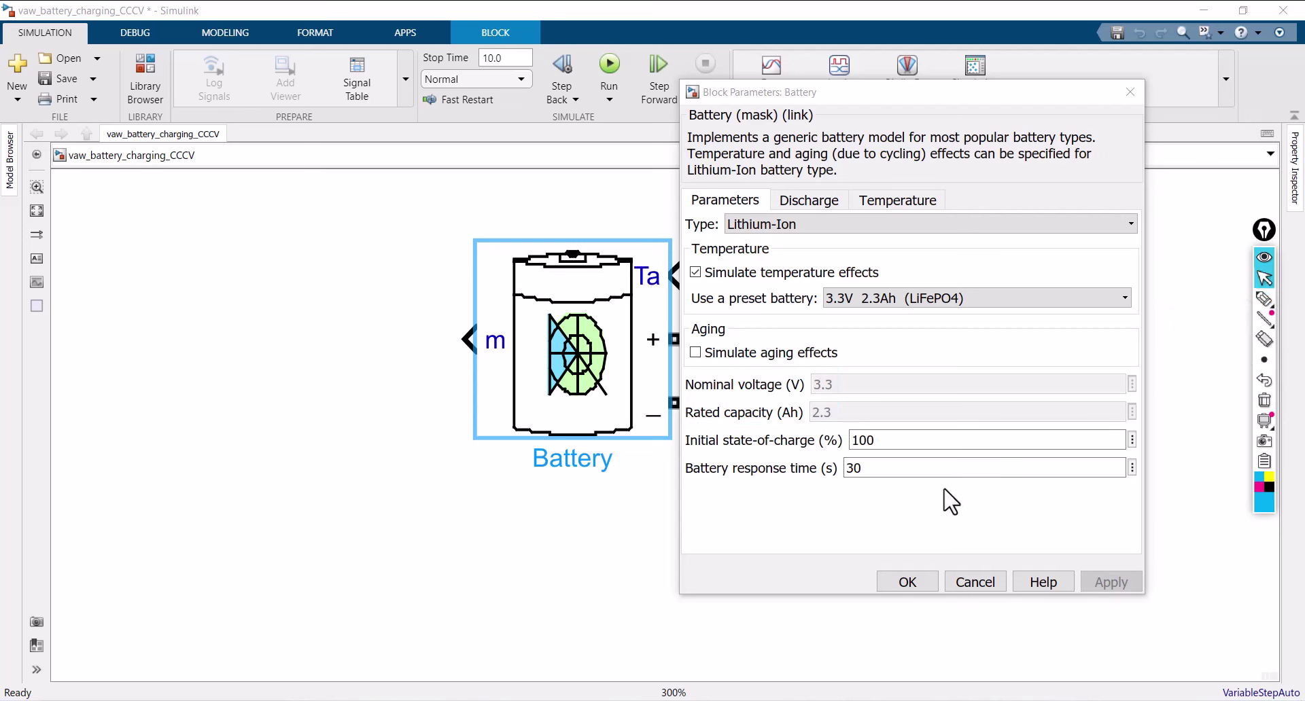
Step: Enter 77% as the battery's initial state-of-charge
{"action": "left_click", "coordinate": [900, 440]}
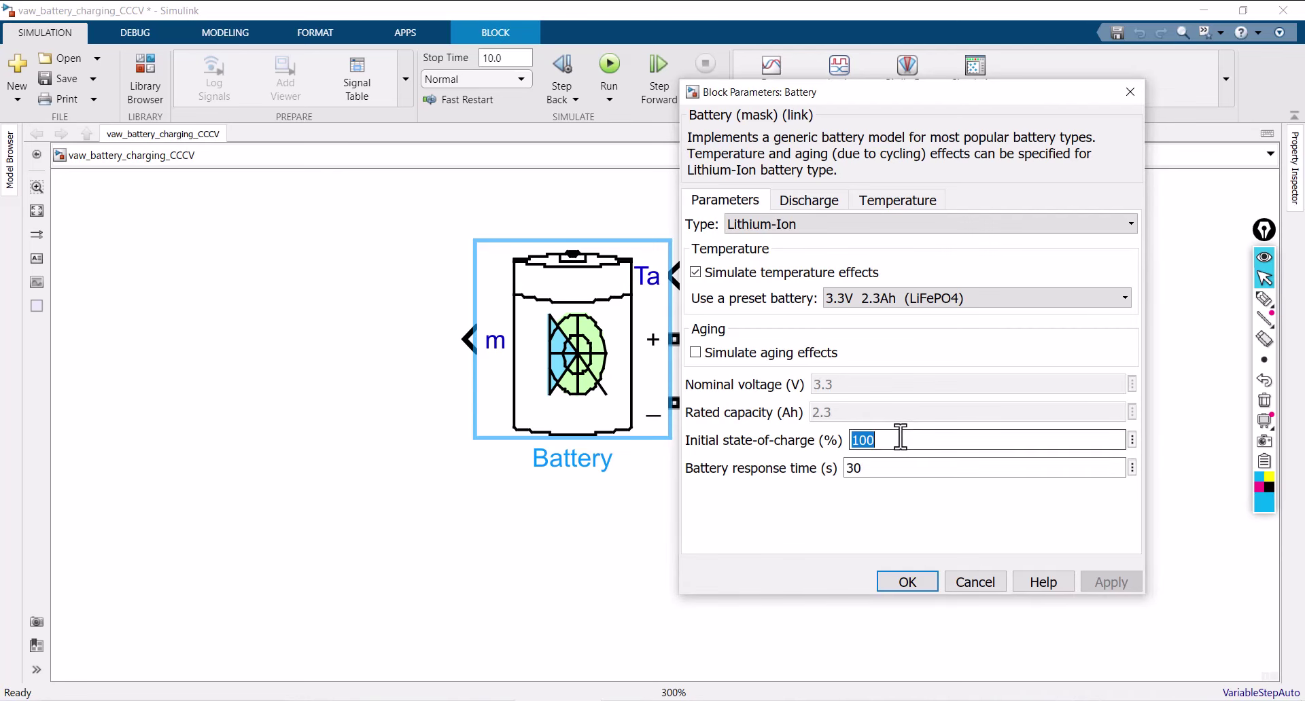
{"action": "type", "text": "77"}
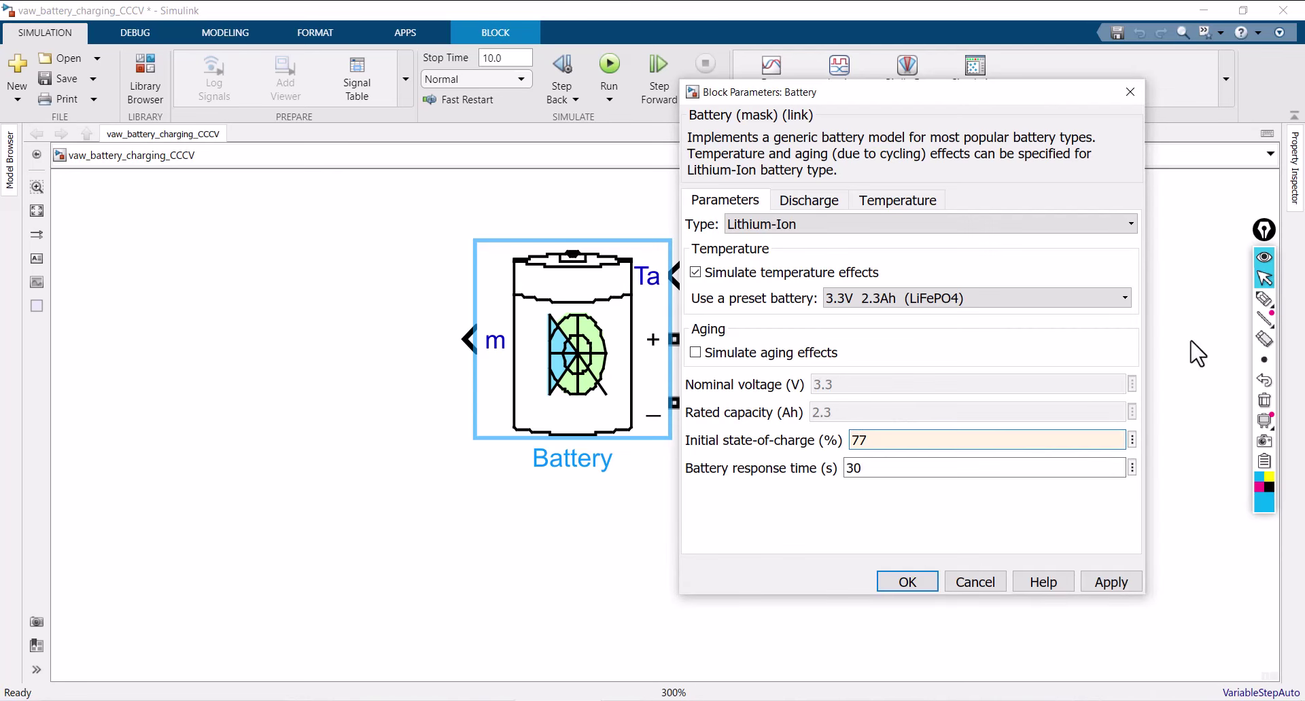
Step: Handwrite "0 - 70%" in orange beside the battery with the annotation pen
{"action": "left_click", "coordinate": [1264, 299]}
{"action": "left_click", "coordinate": [1265, 502]}
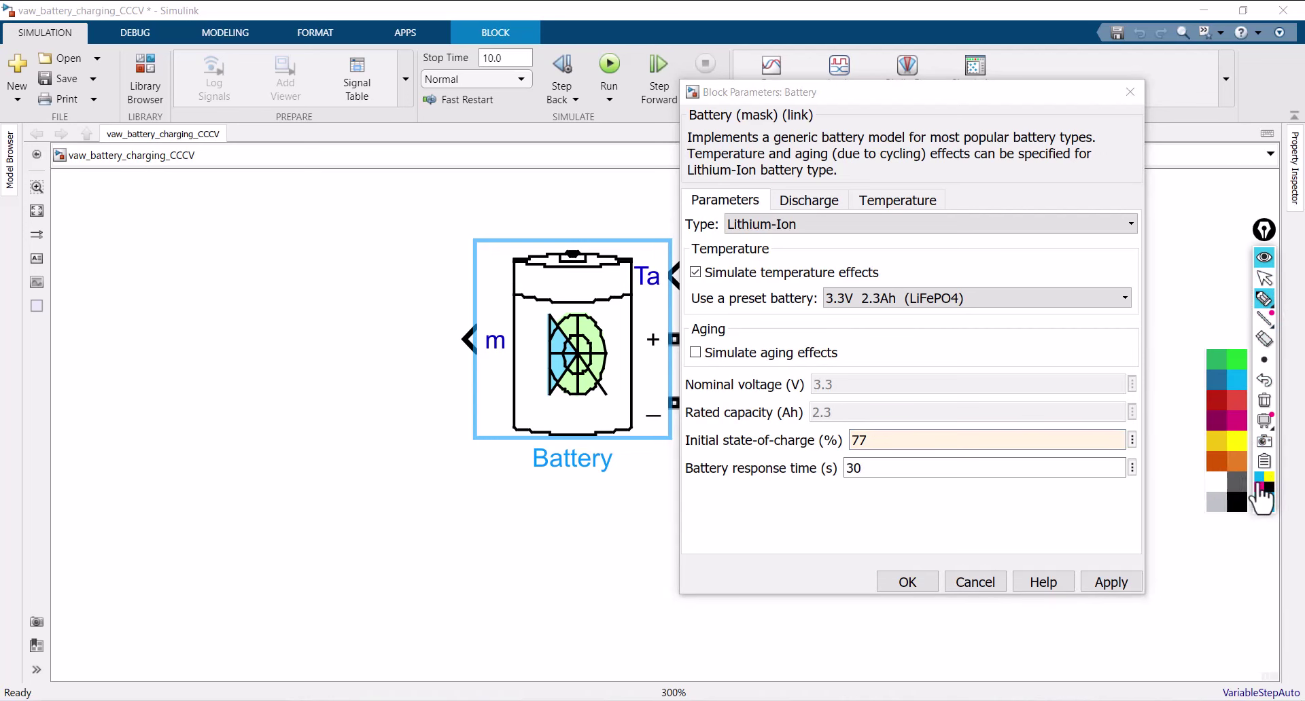
{"action": "left_click", "coordinate": [1224, 481]}
{"action": "mouse_move", "coordinate": [178, 360]}
{"action": "left_mouse_down"}
{"action": "mouse_move", "coordinate": [169, 416]}
{"action": "mouse_move", "coordinate": [149, 353]}
{"action": "left_mouse_up"}
{"action": "left_click_drag", "start_coordinate": [229, 386], "coordinate": [253, 378]}
{"action": "mouse_move", "coordinate": [271, 336]}
{"action": "left_mouse_down"}
{"action": "mouse_move", "coordinate": [302, 367]}
{"action": "mouse_move", "coordinate": [343, 360]}
{"action": "left_mouse_up"}
{"action": "left_click_drag", "start_coordinate": [384, 320], "coordinate": [369, 393]}
{"action": "left_click", "coordinate": [402, 367]}
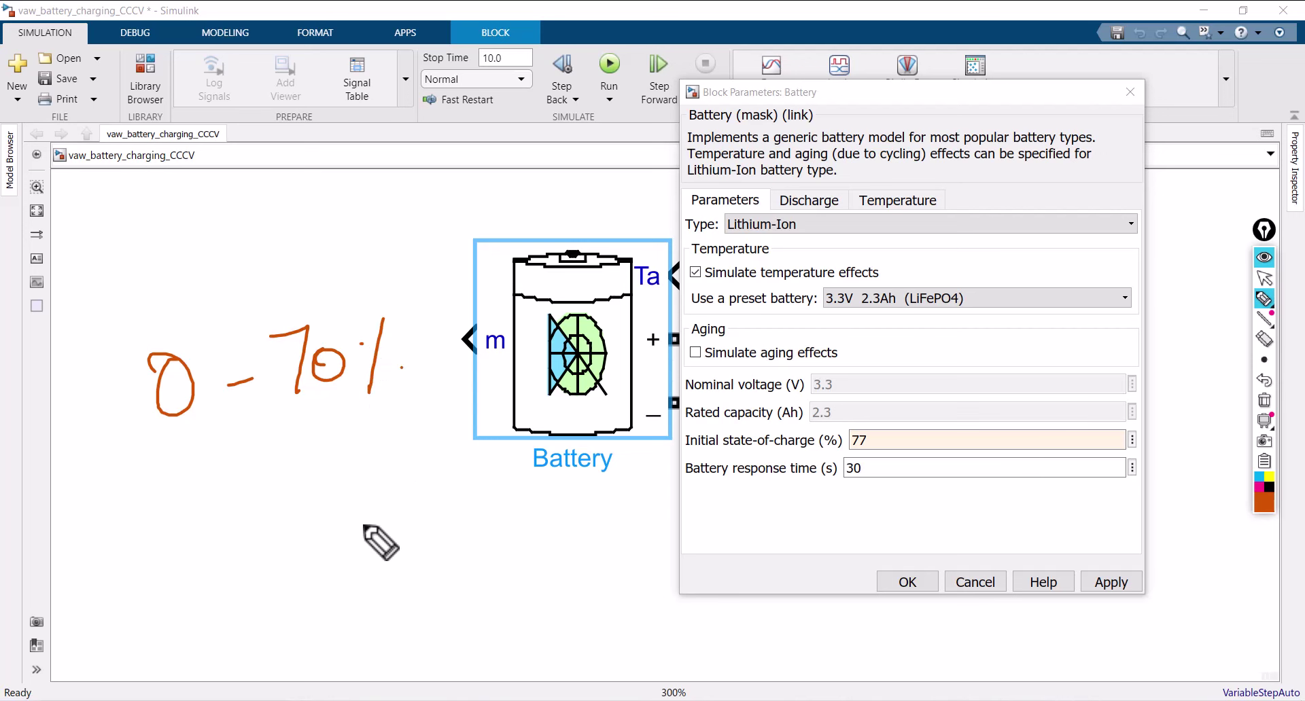
Step: Replace the 70% in the handwritten range with 80%, and label the range SOC and CC
{"action": "left_click", "coordinate": [1264, 382]}
{"action": "left_click", "coordinate": [1264, 382]}
{"action": "mouse_move", "coordinate": [310, 318]}
{"action": "left_mouse_down"}
{"action": "mouse_move", "coordinate": [307, 364]}
{"action": "mouse_move", "coordinate": [337, 321]}
{"action": "mouse_move", "coordinate": [364, 344]}
{"action": "left_mouse_up"}
{"action": "left_click", "coordinate": [387, 327]}
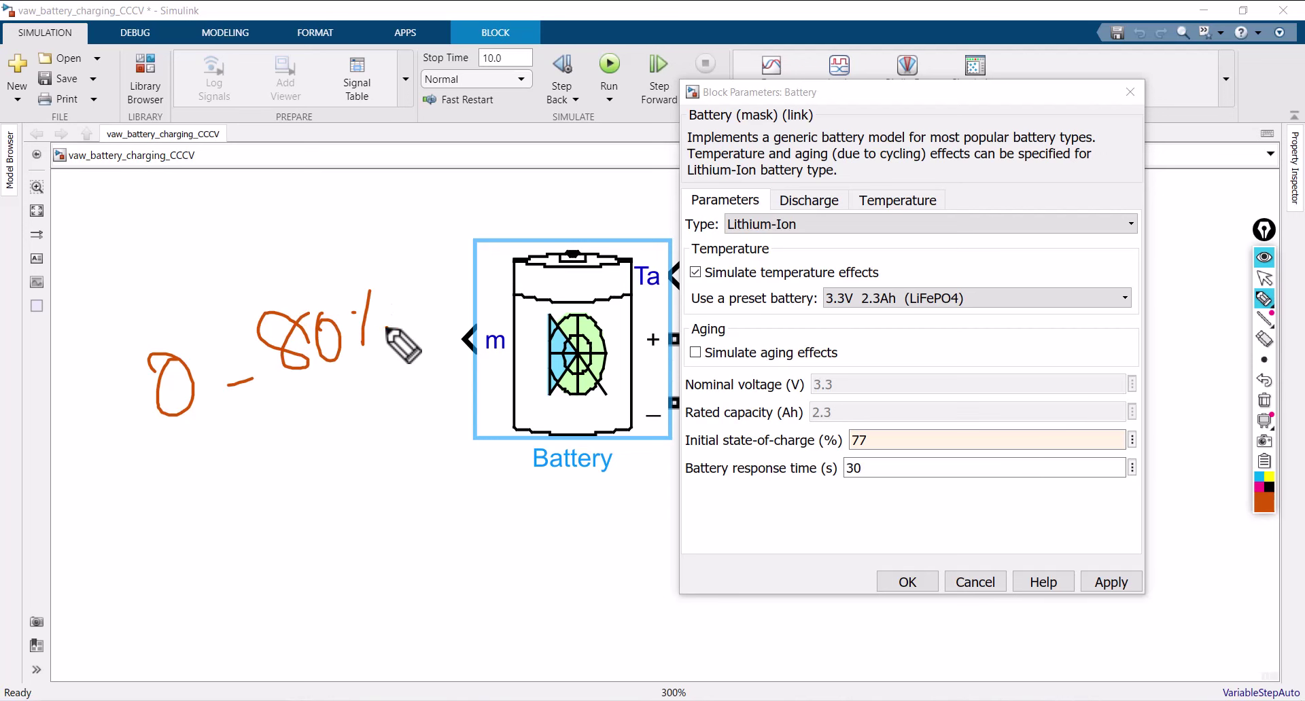
{"action": "mouse_move", "coordinate": [184, 219]}
{"action": "left_mouse_down"}
{"action": "mouse_move", "coordinate": [148, 275]}
{"action": "mouse_move", "coordinate": [214, 231]}
{"action": "mouse_move", "coordinate": [271, 232]}
{"action": "left_mouse_up"}
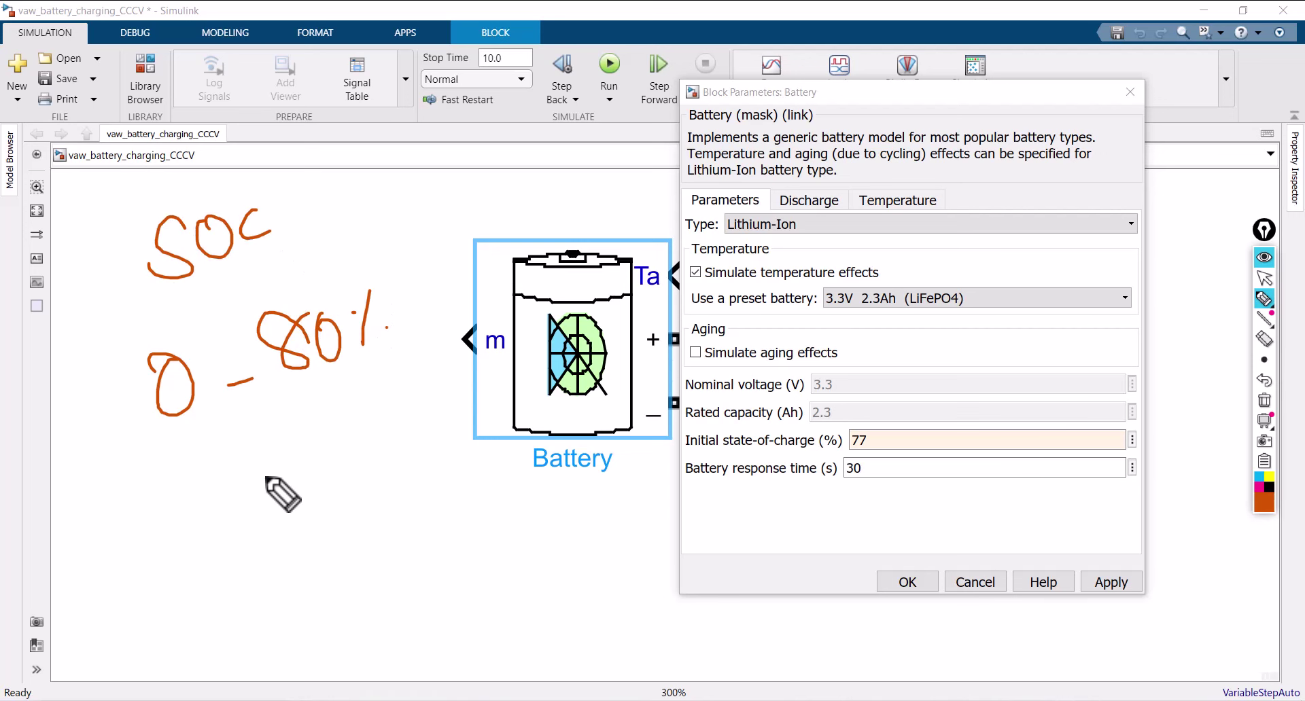
{"action": "mouse_move", "coordinate": [271, 468]}
{"action": "left_mouse_down"}
{"action": "mouse_move", "coordinate": [273, 496]}
{"action": "mouse_move", "coordinate": [328, 466]}
{"action": "left_mouse_up"}
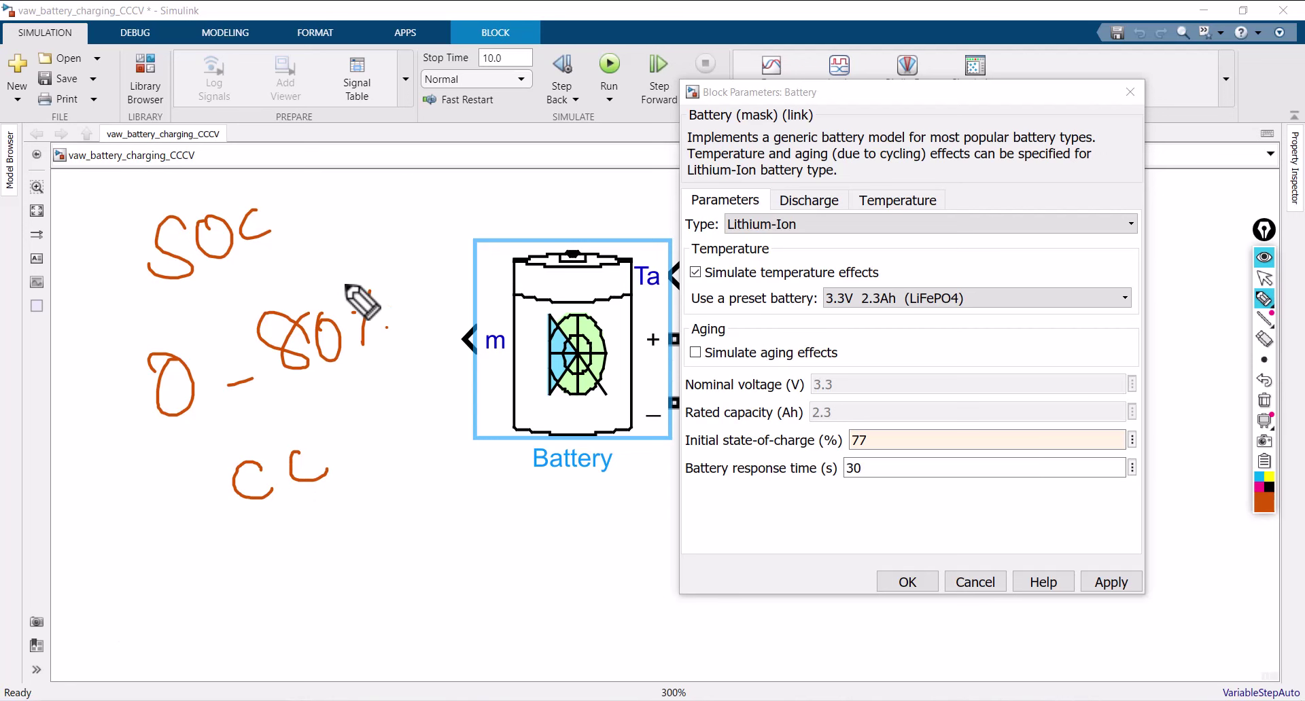
Step: Draw a dividing line and handwrite the second range "SOC 80-100" with the label CV
{"action": "left_click_drag", "start_coordinate": [377, 134], "coordinate": [446, 491]}
{"action": "mouse_move", "coordinate": [443, 245]}
{"action": "left_mouse_down"}
{"action": "mouse_move", "coordinate": [456, 282]}
{"action": "mouse_move", "coordinate": [480, 223]}
{"action": "mouse_move", "coordinate": [507, 232]}
{"action": "mouse_move", "coordinate": [529, 216]}
{"action": "left_mouse_up"}
{"action": "mouse_move", "coordinate": [554, 173]}
{"action": "left_mouse_down"}
{"action": "mouse_move", "coordinate": [564, 224]}
{"action": "mouse_move", "coordinate": [593, 182]}
{"action": "mouse_move", "coordinate": [629, 173]}
{"action": "left_mouse_up"}
{"action": "mouse_move", "coordinate": [498, 122]}
{"action": "left_mouse_down"}
{"action": "mouse_move", "coordinate": [457, 162]}
{"action": "mouse_move", "coordinate": [517, 129]}
{"action": "mouse_move", "coordinate": [588, 127]}
{"action": "left_mouse_up"}
{"action": "left_click_drag", "start_coordinate": [534, 355], "coordinate": [559, 388]}
{"action": "mouse_move", "coordinate": [552, 326]}
{"action": "left_mouse_down"}
{"action": "mouse_move", "coordinate": [582, 367]}
{"action": "mouse_move", "coordinate": [583, 302]}
{"action": "left_mouse_up"}
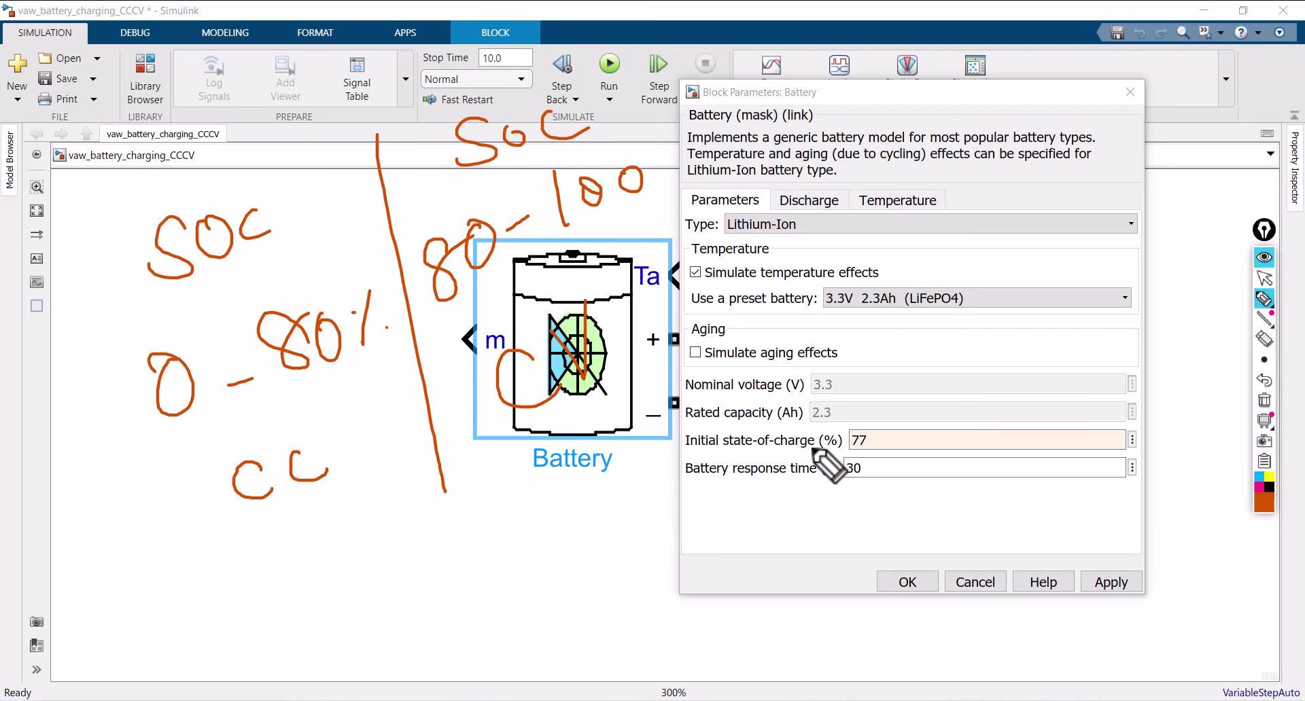
Step: Circle the initial state-of-charge value with the pen, and clear all pen marks
{"action": "mouse_move", "coordinate": [858, 457]}
{"action": "left_mouse_down"}
{"action": "mouse_move", "coordinate": [839, 421]}
{"action": "mouse_move", "coordinate": [880, 426]}
{"action": "mouse_move", "coordinate": [858, 454]}
{"action": "left_mouse_up"}
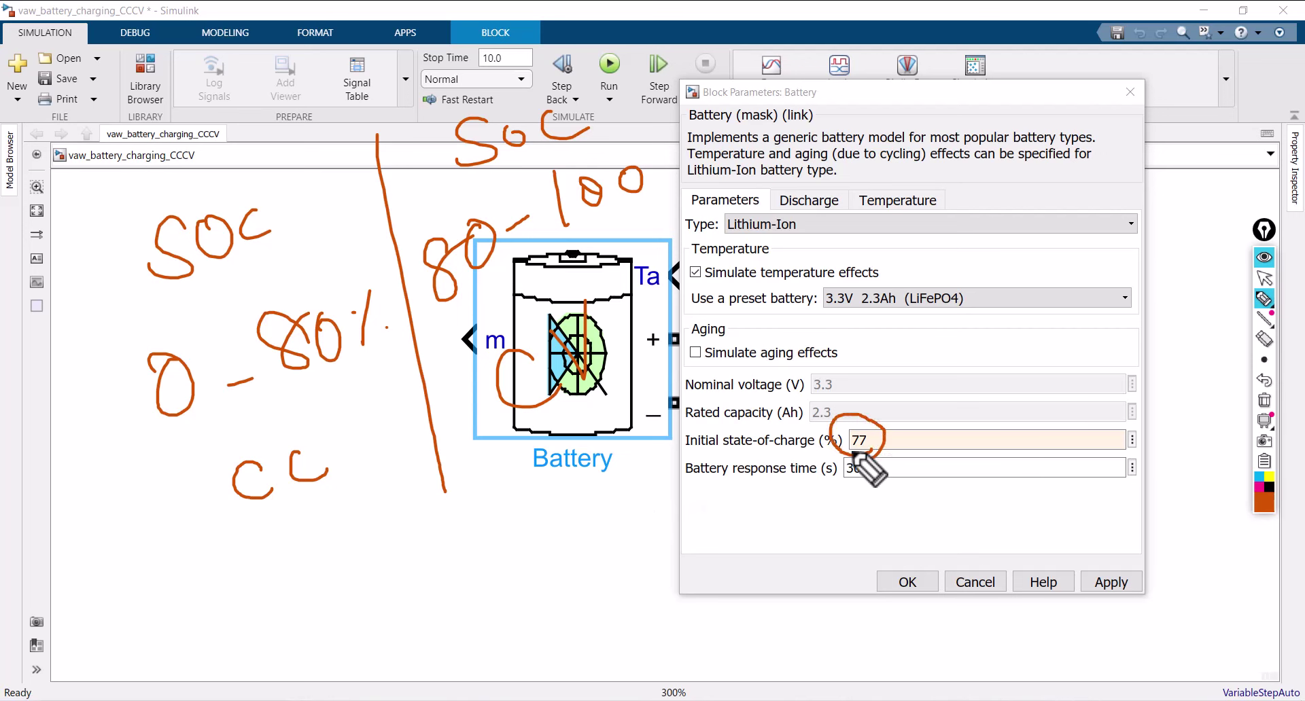
{"action": "left_click", "coordinate": [1264, 401]}
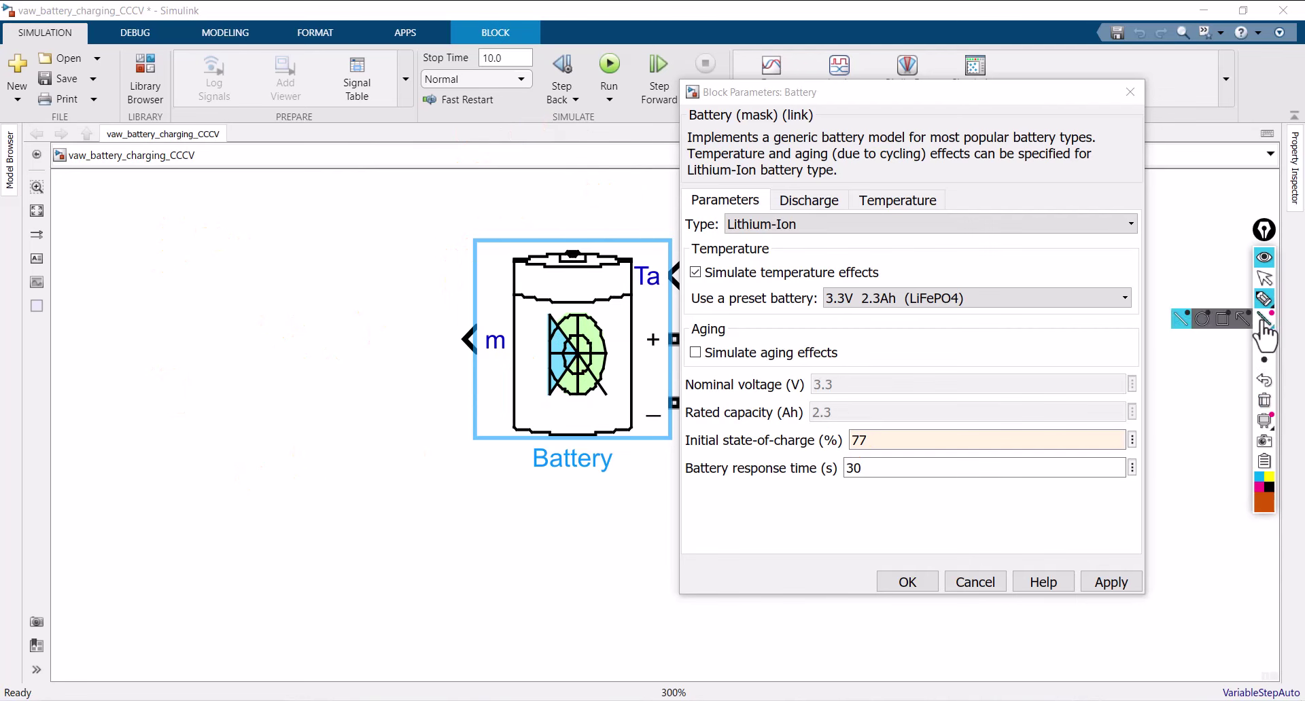
{"action": "left_click", "coordinate": [1262, 280]}
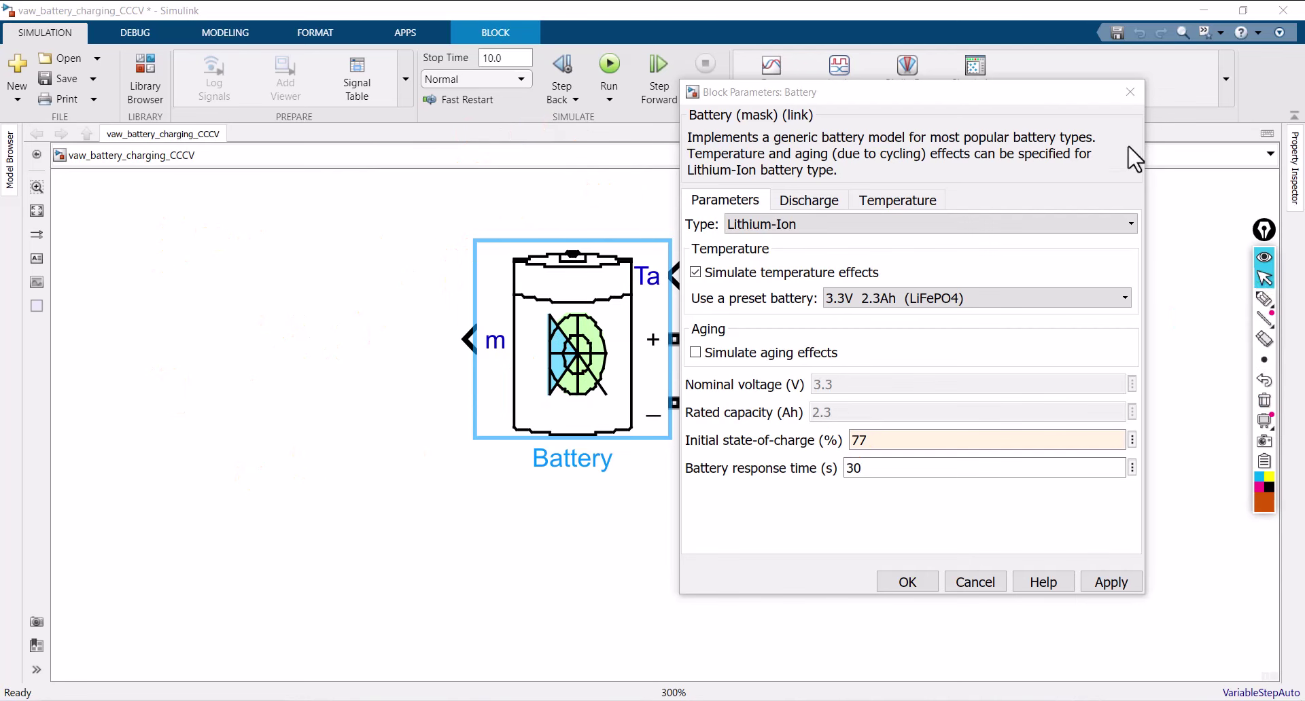
Step: Close the battery parameters without applying the pending entry, and reopen them to review the settings
{"action": "left_click", "coordinate": [1126, 94]}
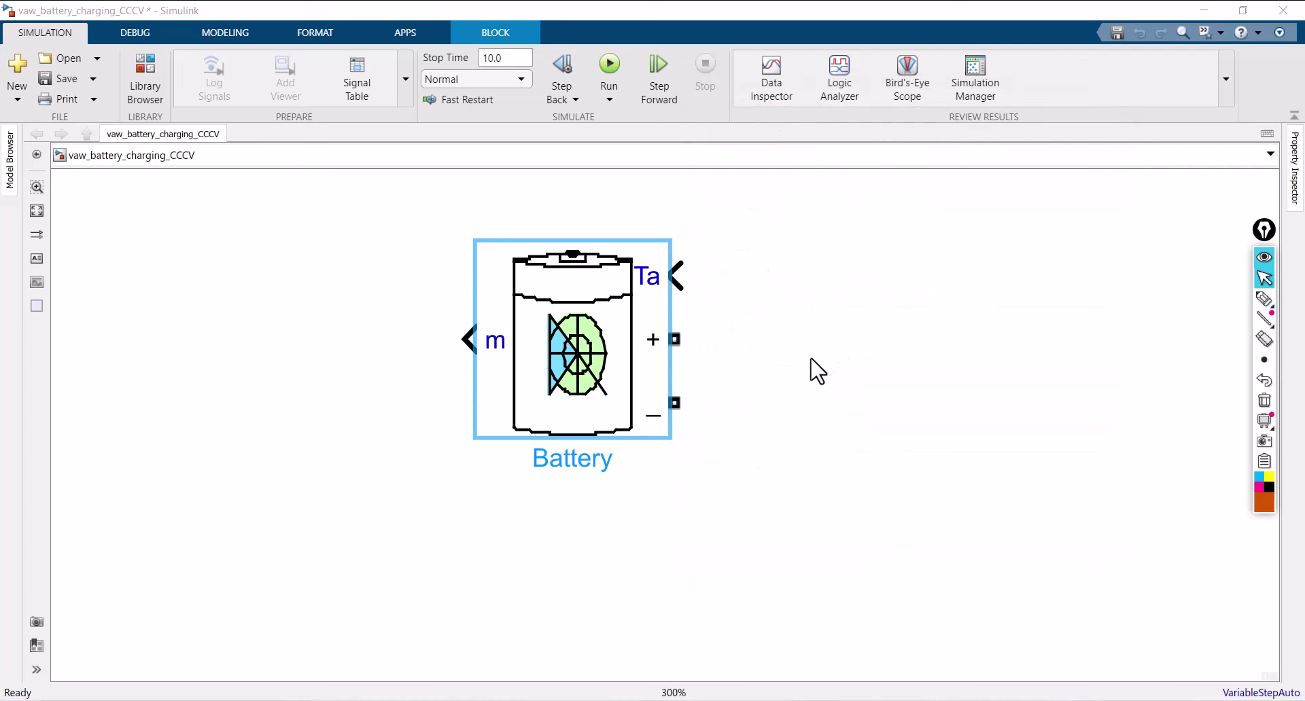
{"action": "left_click", "coordinate": [541, 371]}
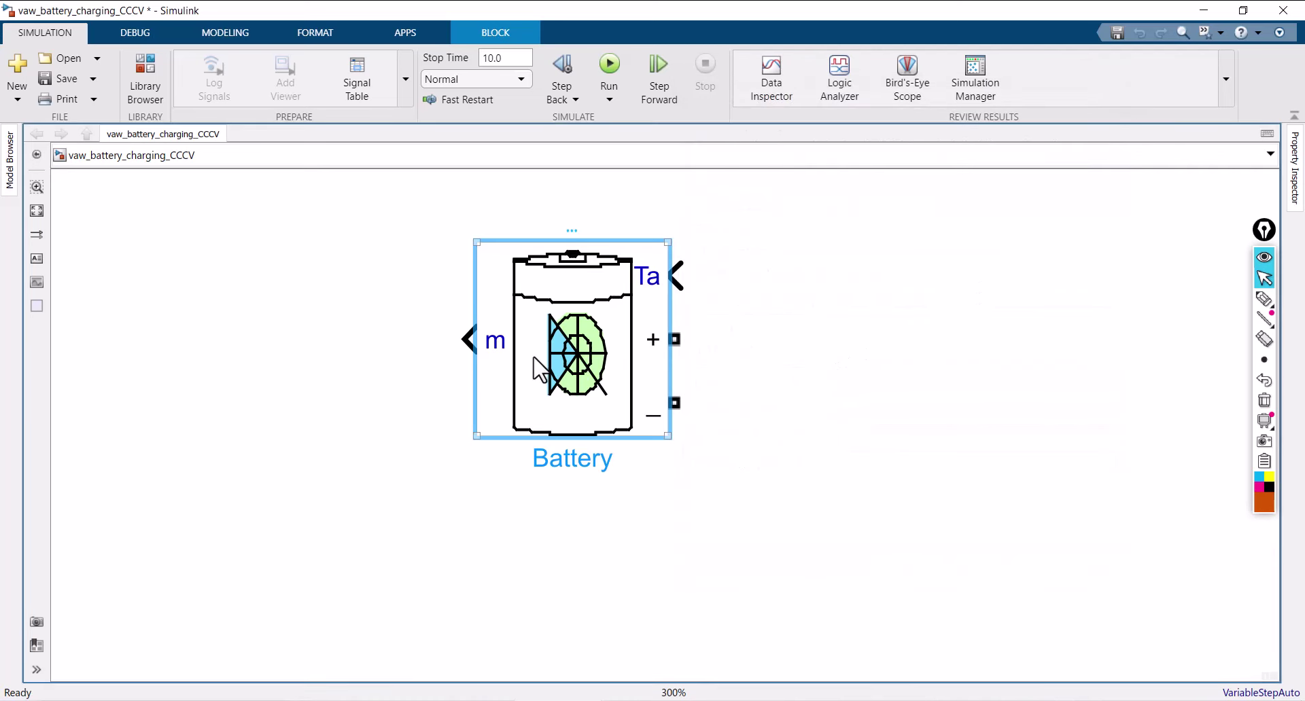
{"action": "double_click", "coordinate": [540, 370]}
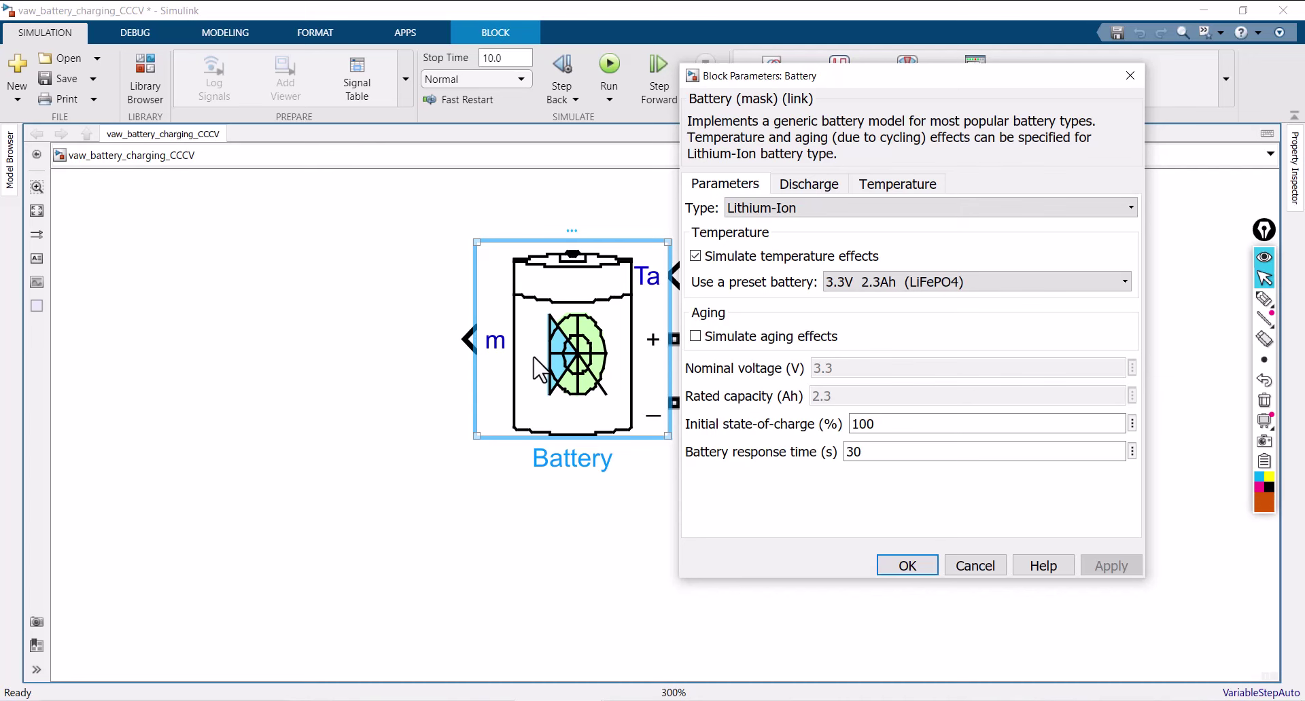
{"action": "left_click", "coordinate": [906, 567]}
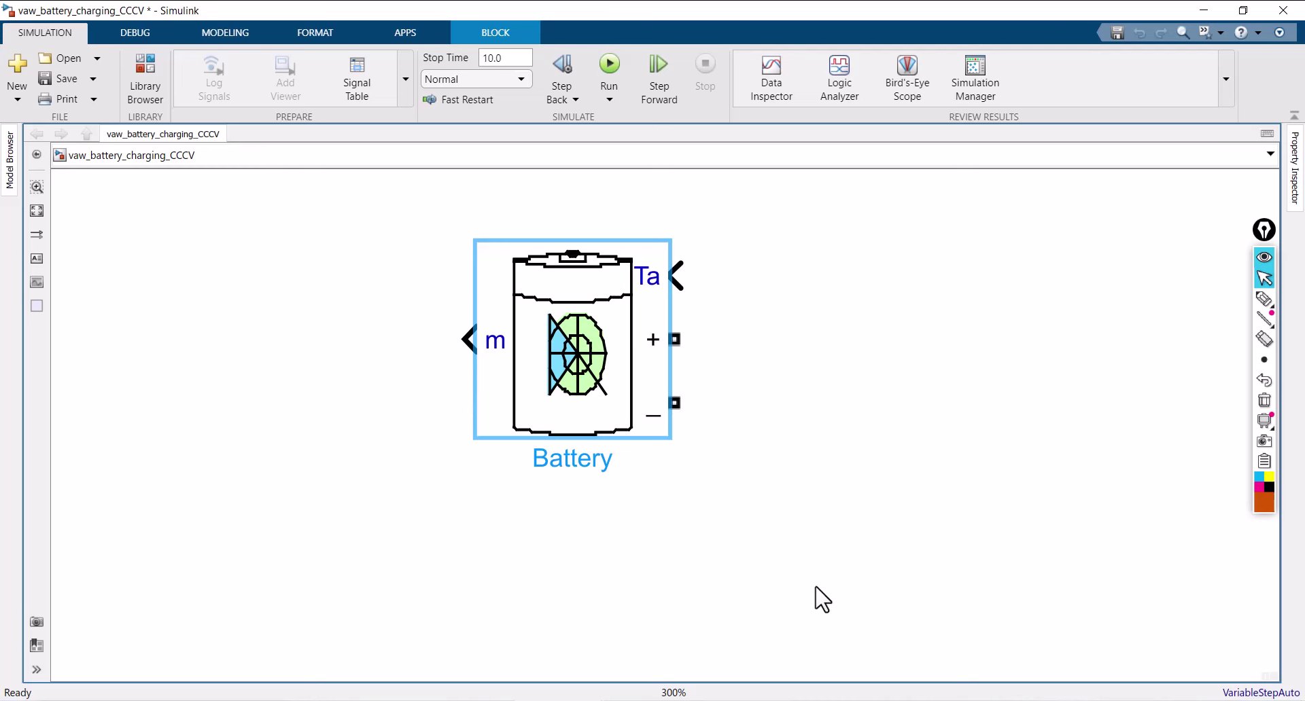
{"action": "double_click", "coordinate": [620, 300]}
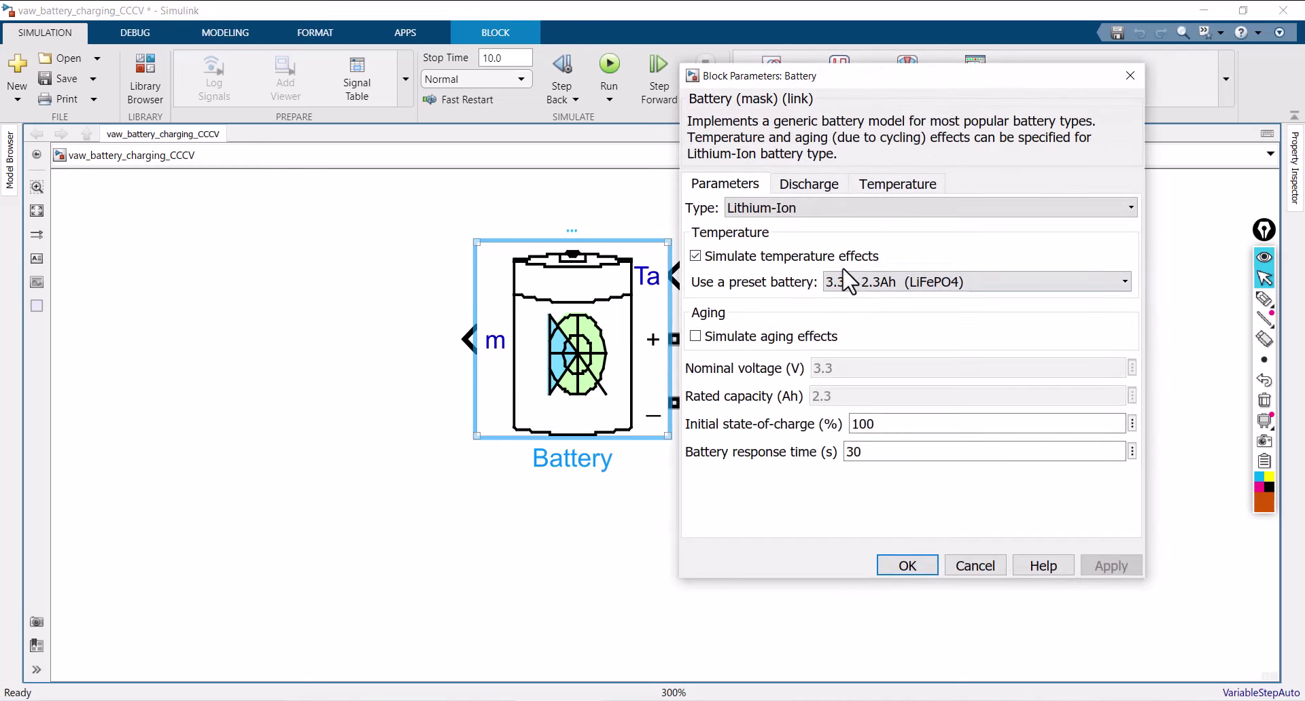
{"action": "left_click", "coordinate": [1130, 76]}
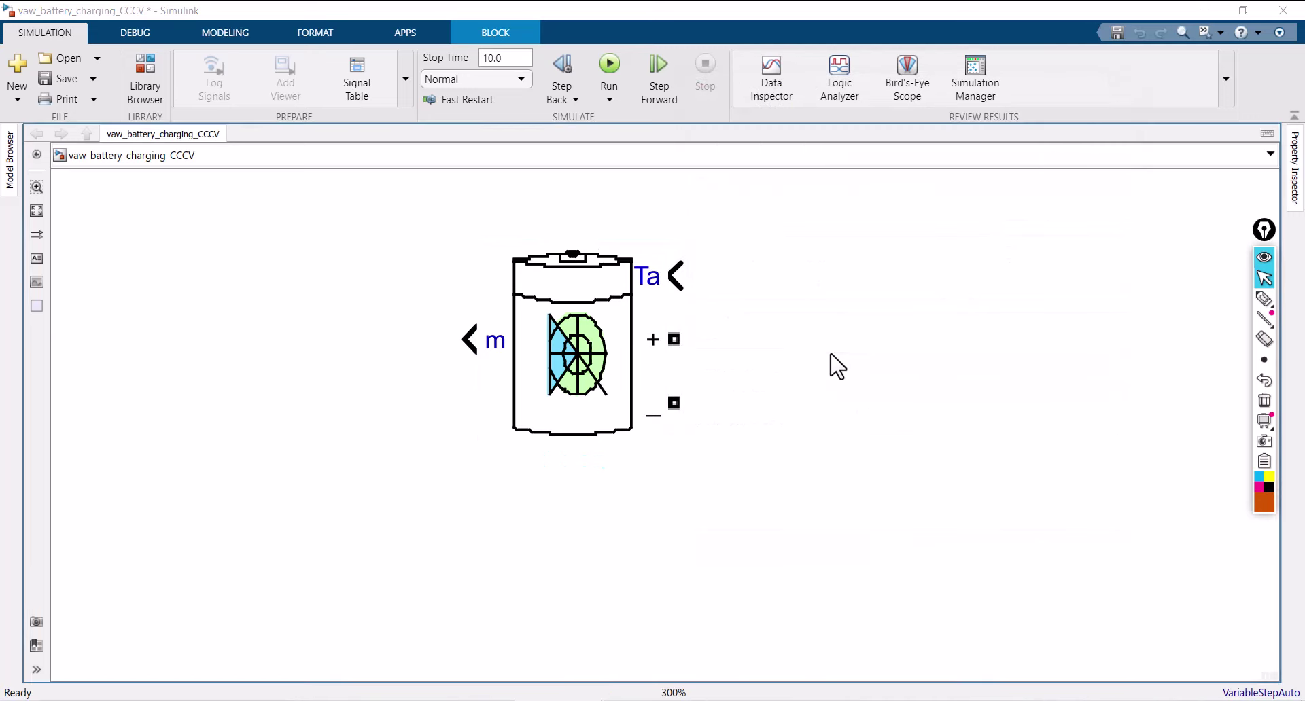
Step: Add a Bus Selector block on the measurement side of the battery and connect it to the battery's m output
{"action": "double_click", "coordinate": [830, 354]}
{"action": "type", "text": "bus"}
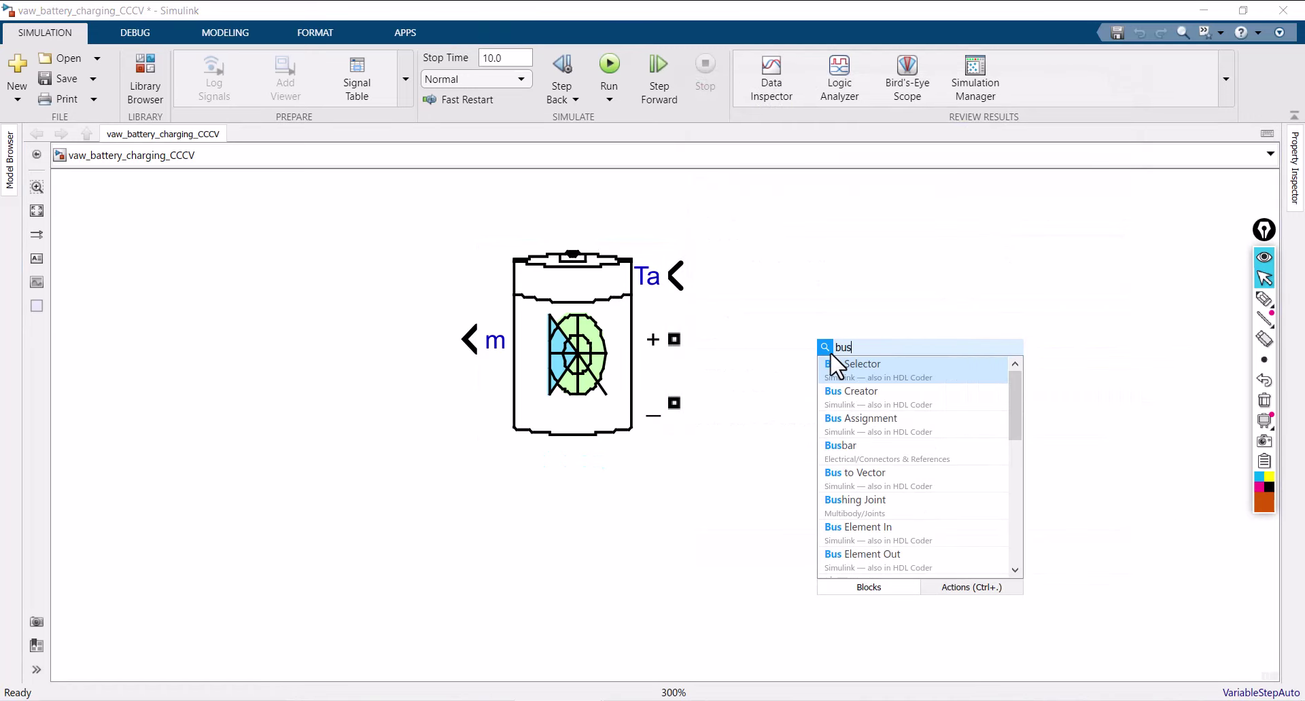
{"action": "left_click", "coordinate": [853, 372]}
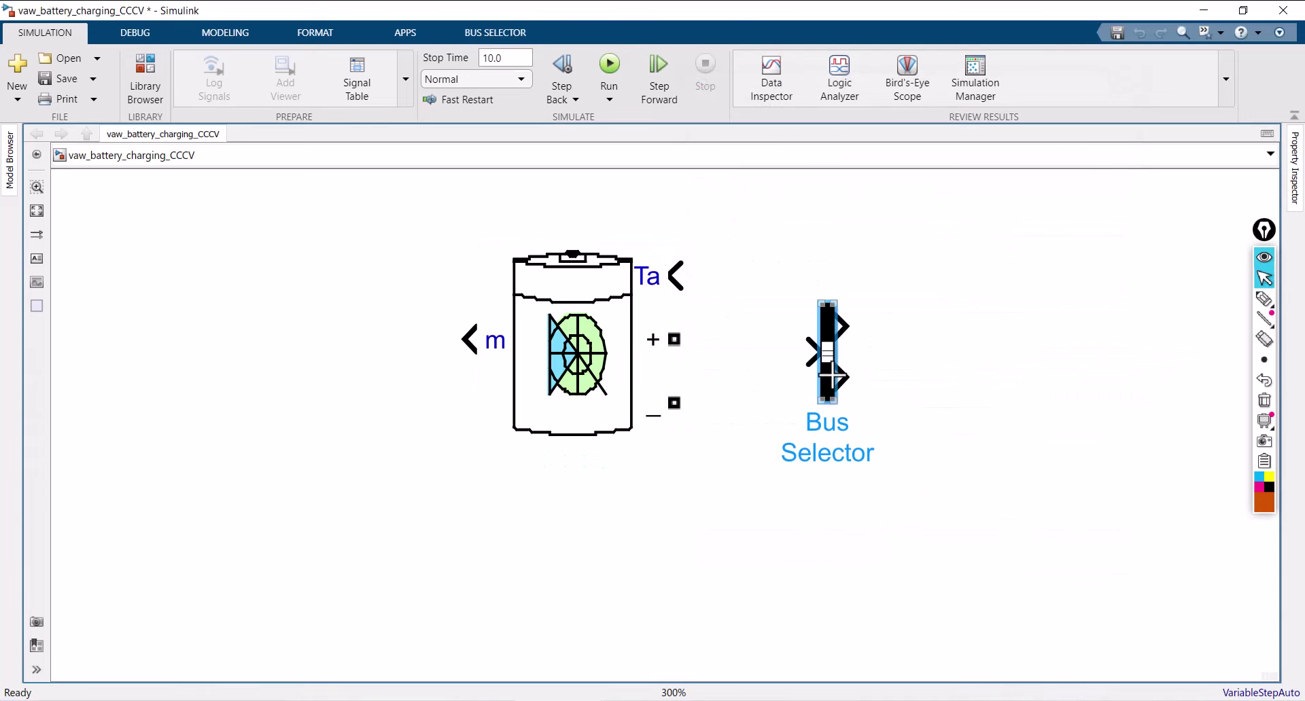
{"action": "left_click_drag", "start_coordinate": [832, 374], "coordinate": [392, 364]}
{"action": "left_click", "coordinate": [430, 348]}
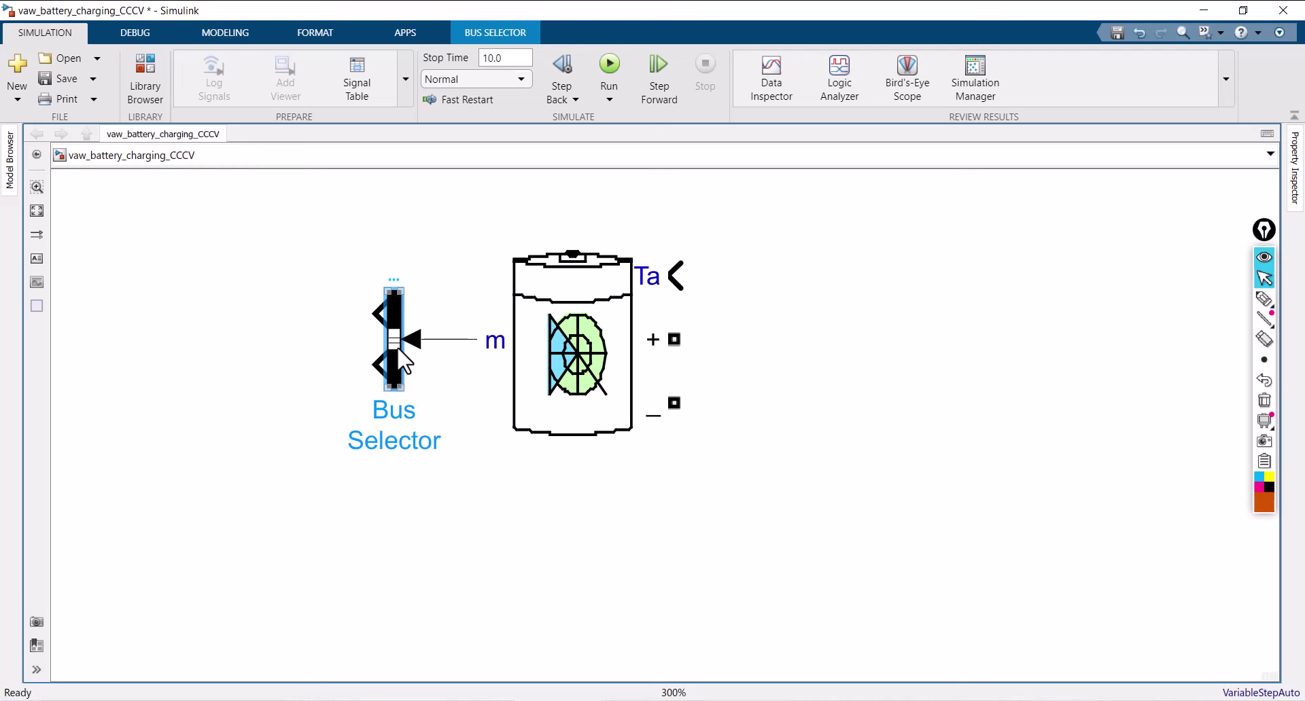
Step: Replace the Bus Selector's default signals with Cell Temperature (oC), SOC (%), Current (A) and Voltage (V)
{"action": "double_click", "coordinate": [400, 355]}
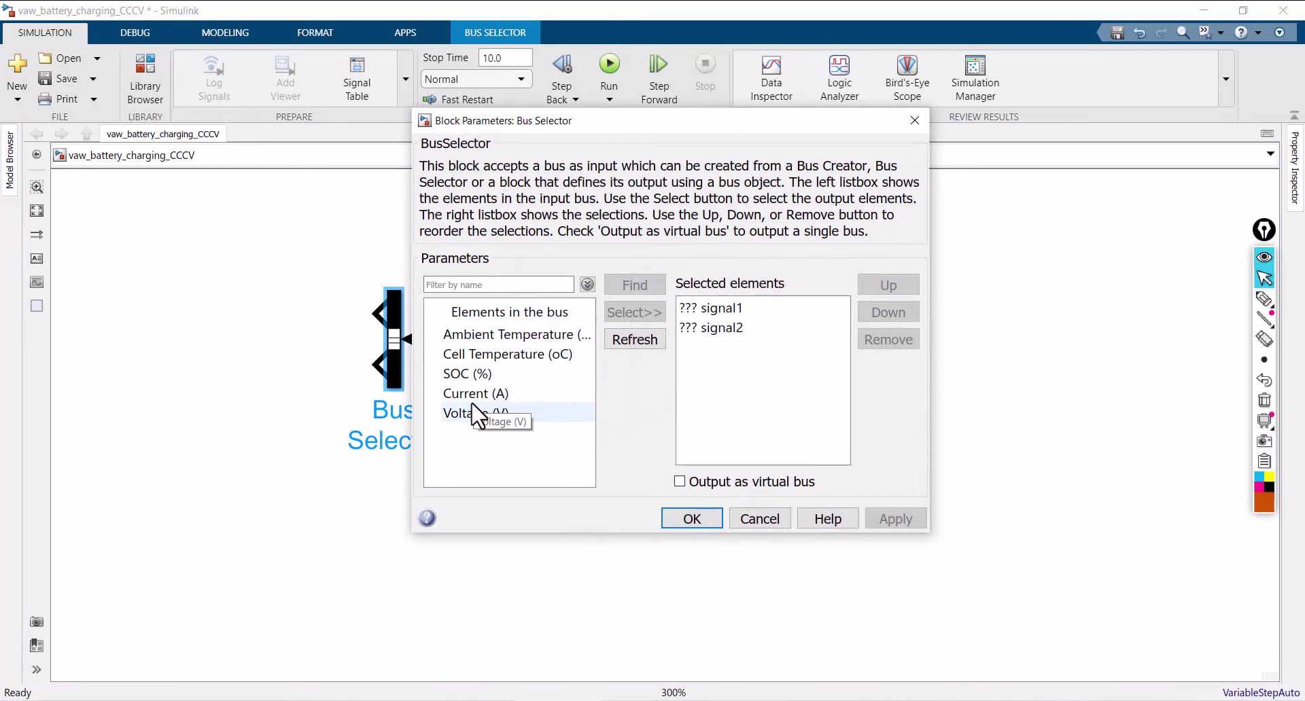
{"action": "left_click_drag", "start_coordinate": [756, 333], "coordinate": [731, 307]}
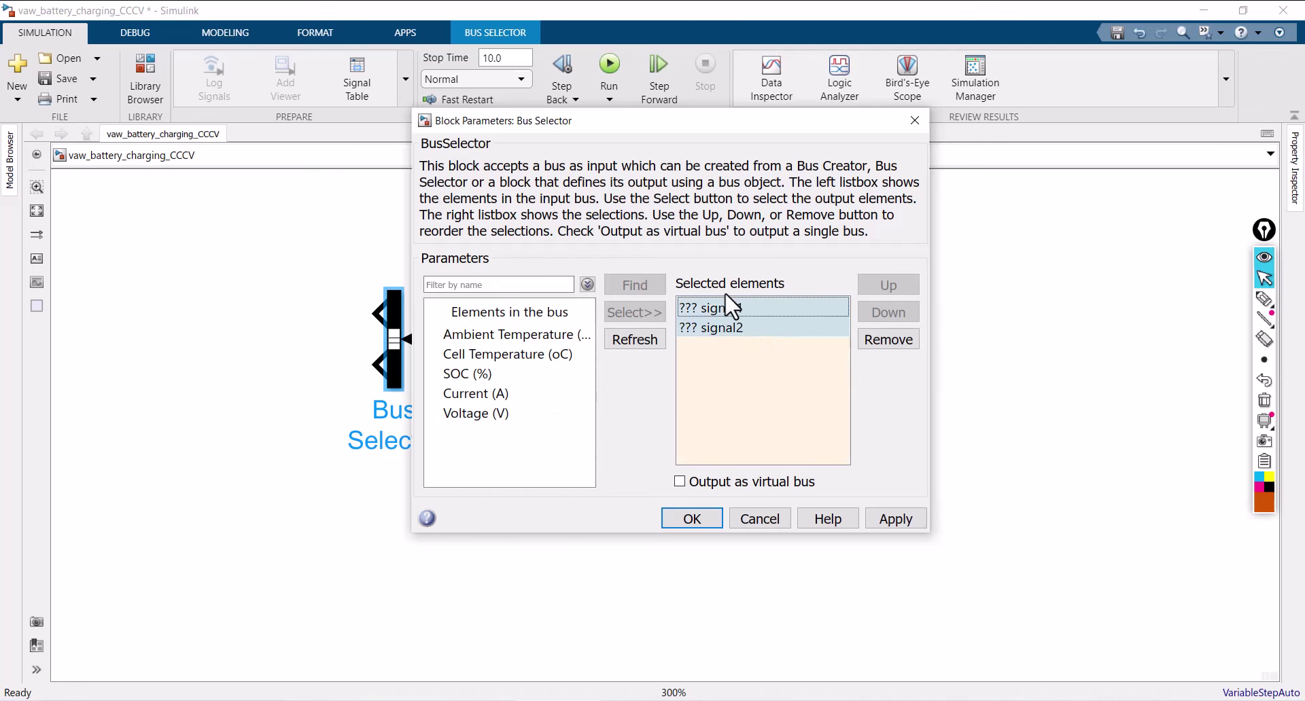
{"action": "left_click", "coordinate": [885, 343]}
{"action": "left_click", "coordinate": [480, 356]}
{"action": "left_click_drag", "start_coordinate": [482, 361], "coordinate": [488, 417]}
{"action": "left_click", "coordinate": [634, 313]}
{"action": "left_click", "coordinate": [894, 518]}
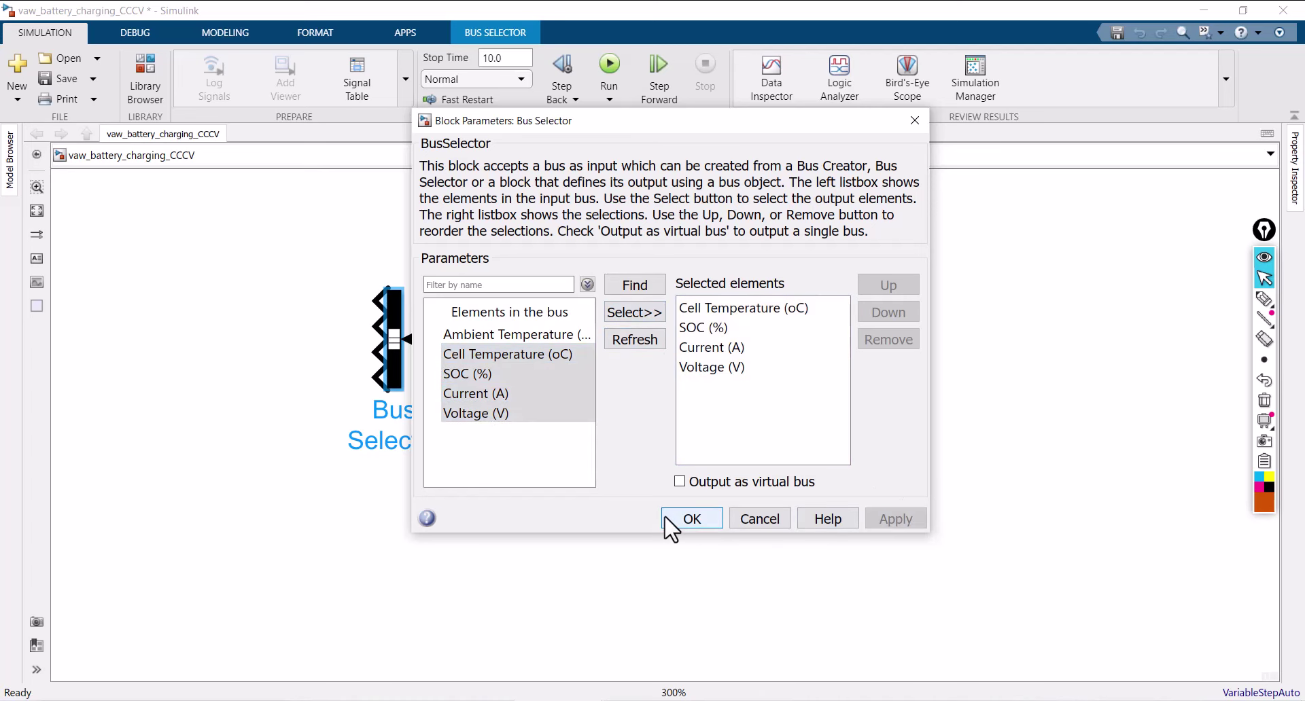
{"action": "left_click", "coordinate": [690, 519]}
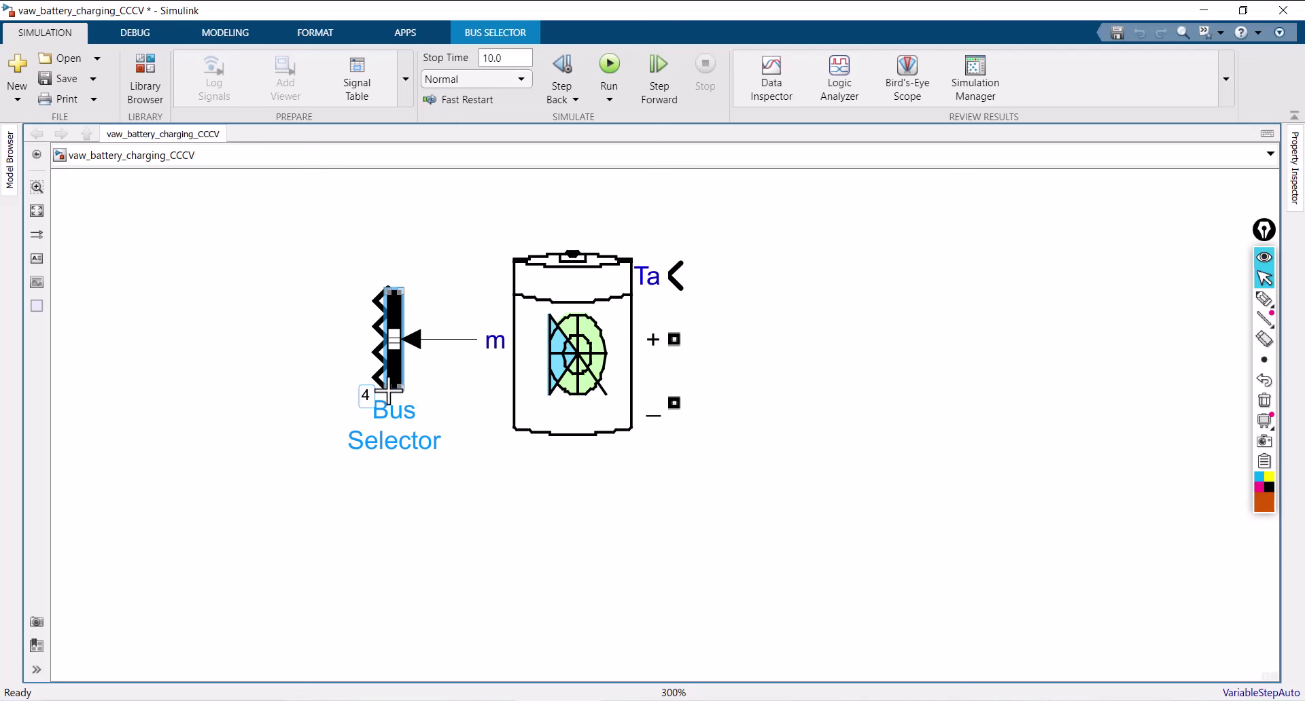
Step: Stretch the Bus Selector vertically to space out its four outputs, and shift it slightly away from the battery
{"action": "left_click_drag", "start_coordinate": [401, 388], "coordinate": [401, 454]}
{"action": "mouse_move", "coordinate": [374, 401]}
{"action": "left_mouse_down"}
{"action": "mouse_move", "coordinate": [321, 397]}
{"action": "mouse_move", "coordinate": [378, 397]}
{"action": "left_mouse_up"}
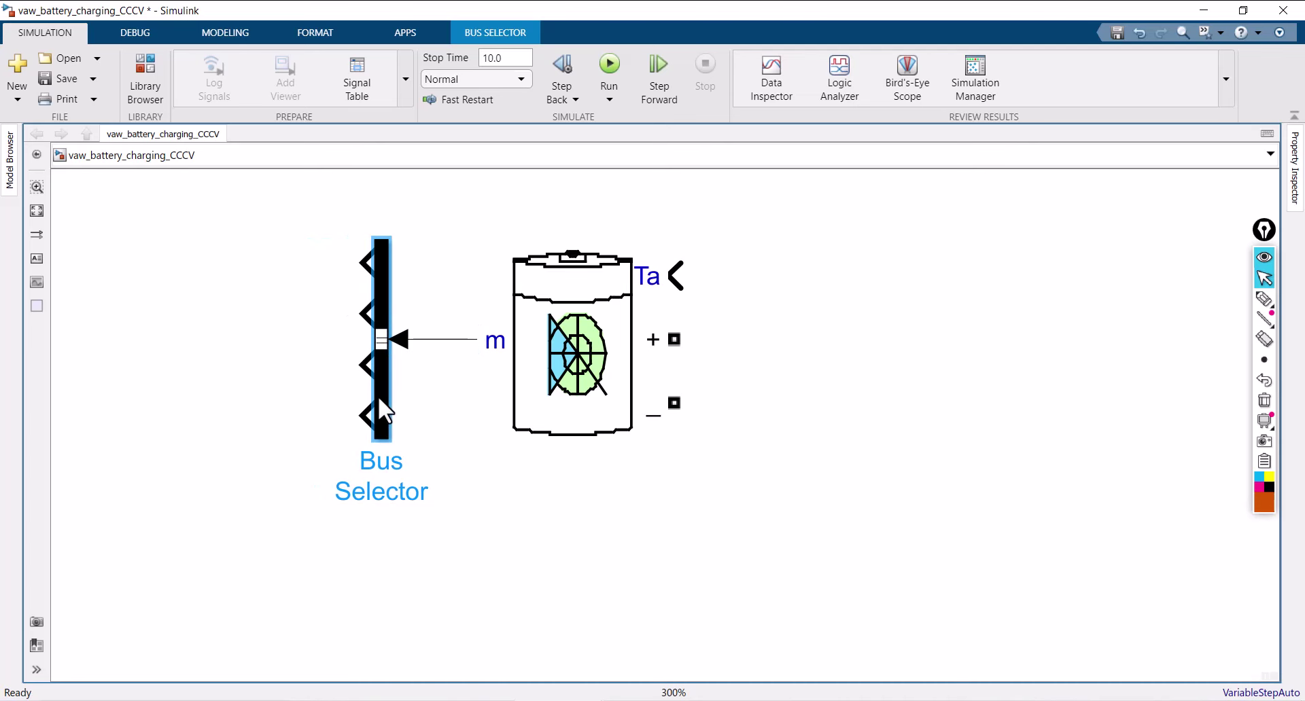
Step: Add a Scope block beside the Bus Selector, flip it to face the selector, and align its input with the first output
{"action": "double_click", "coordinate": [214, 401]}
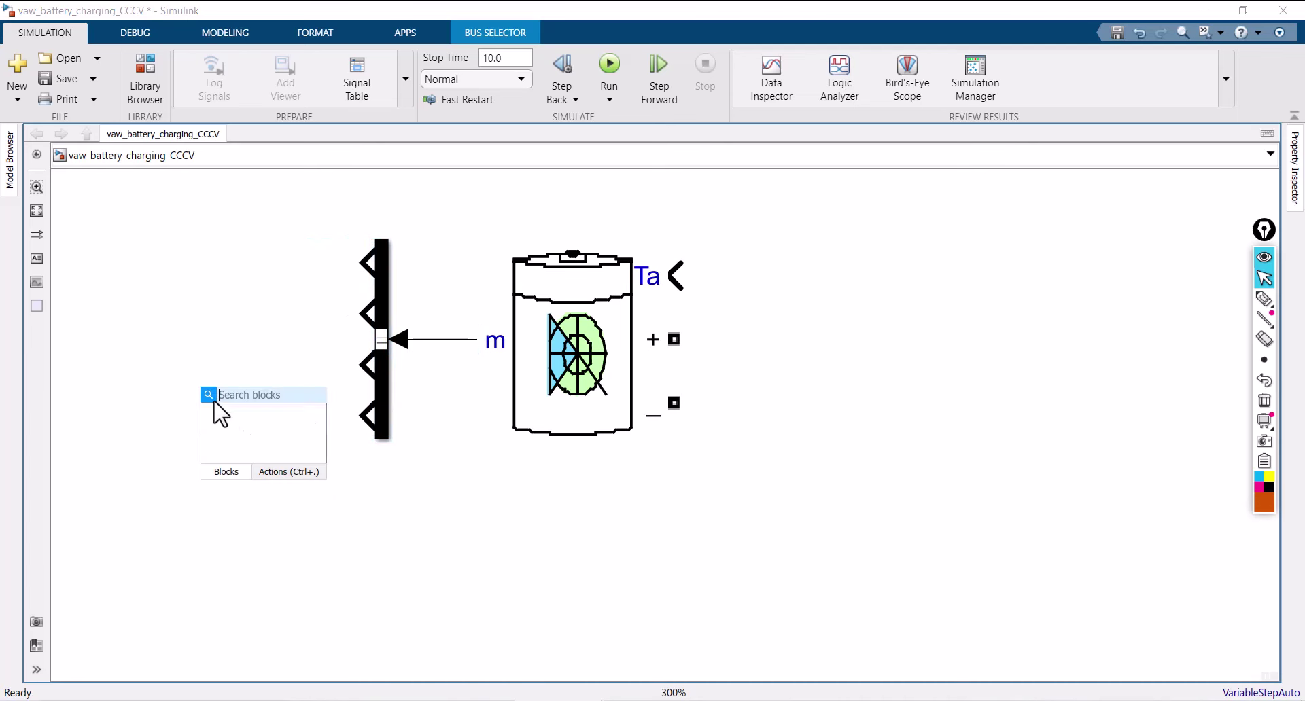
{"action": "type", "text": "scope"}
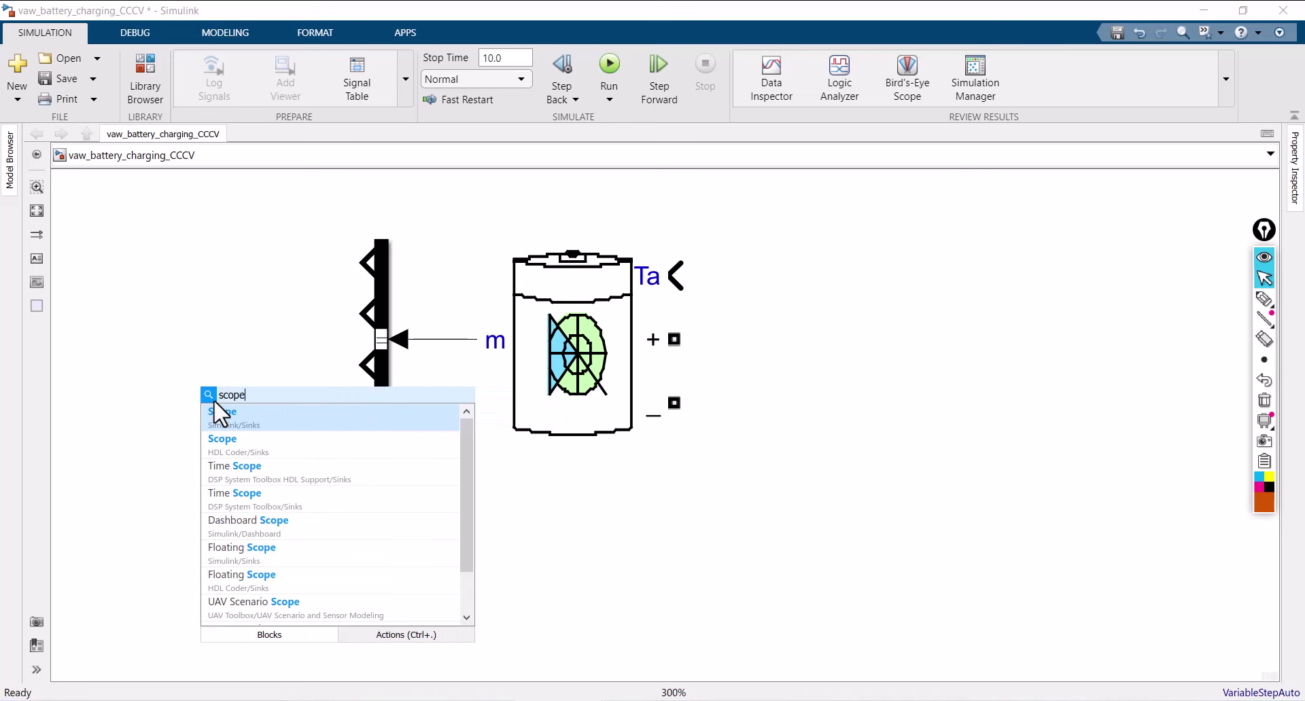
{"action": "left_click", "coordinate": [220, 425]}
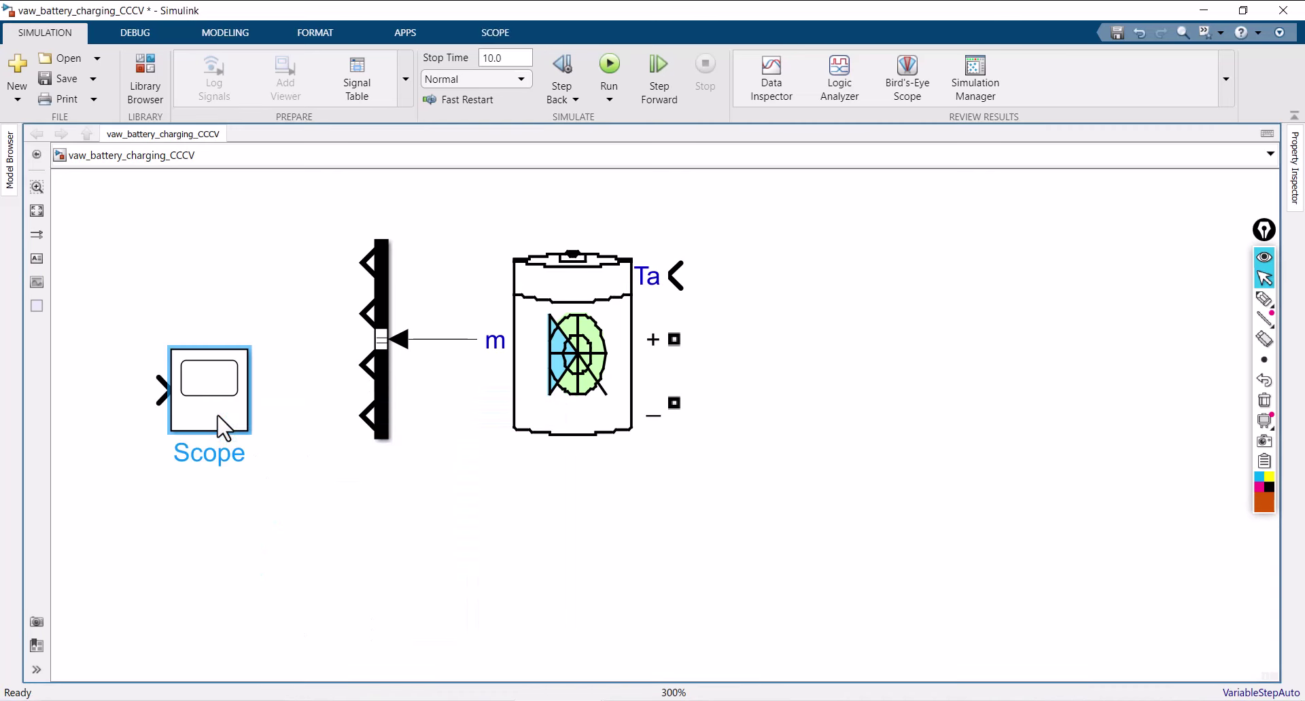
{"action": "key", "text": "ctrl+i"}
{"action": "left_click_drag", "start_coordinate": [224, 429], "coordinate": [224, 301]}
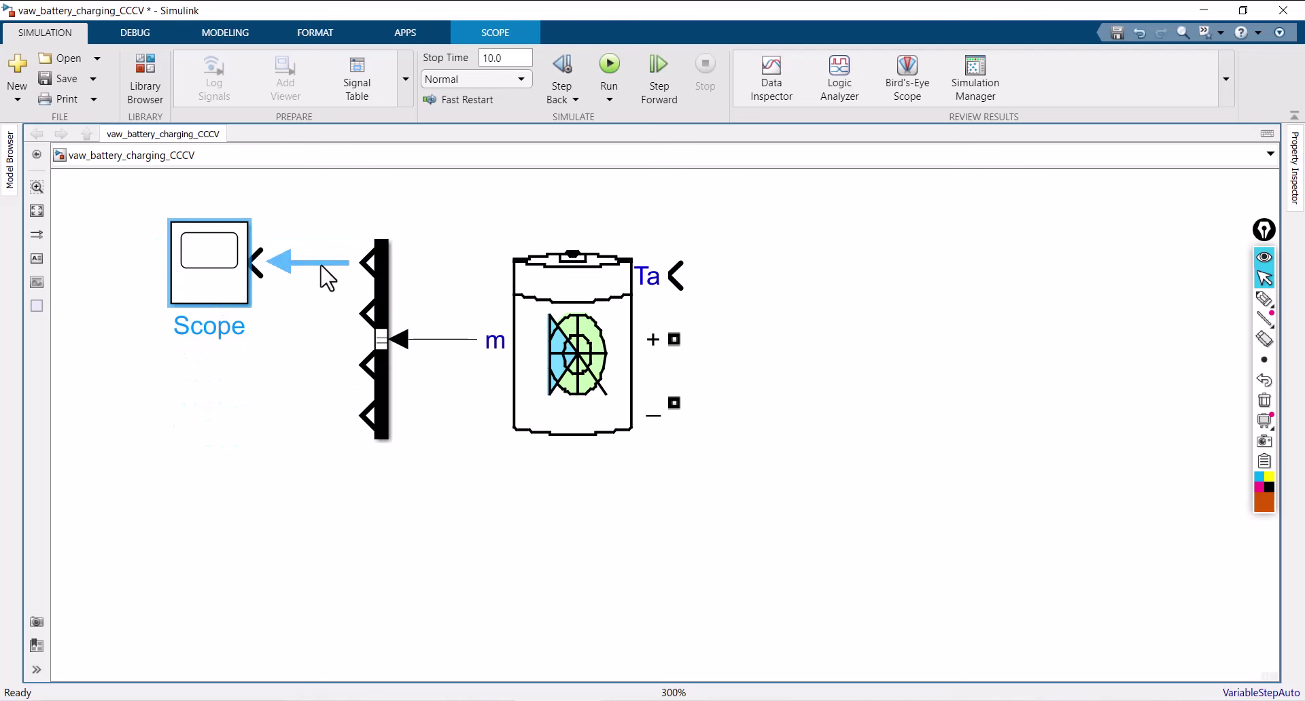
Step: Connect the Cell Temperature, SOC, Current and Voltage outputs of the Bus Selector to the Scope, enlarging the Scope so the lines run straight
{"action": "left_click", "coordinate": [325, 272]}
{"action": "left_click_drag", "start_coordinate": [368, 314], "coordinate": [247, 288]}
{"action": "left_click_drag", "start_coordinate": [367, 365], "coordinate": [252, 306]}
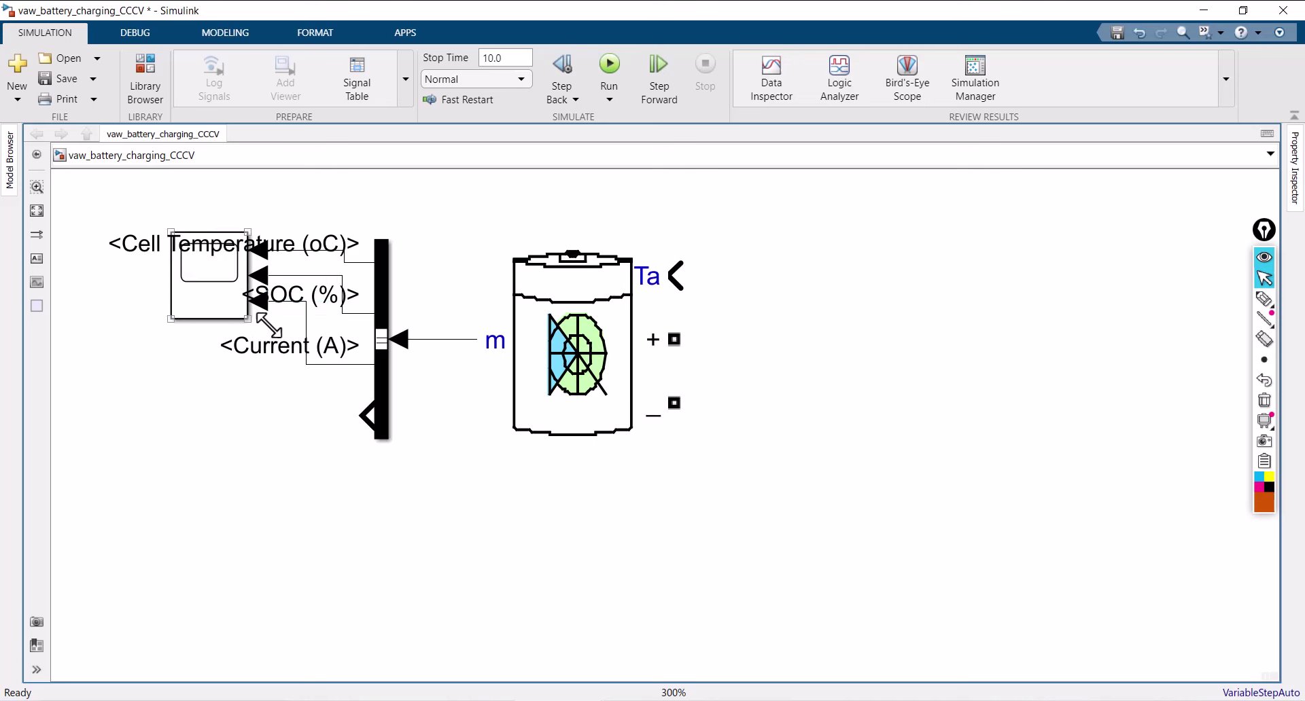
{"action": "left_click_drag", "start_coordinate": [367, 416], "coordinate": [110, 425]}
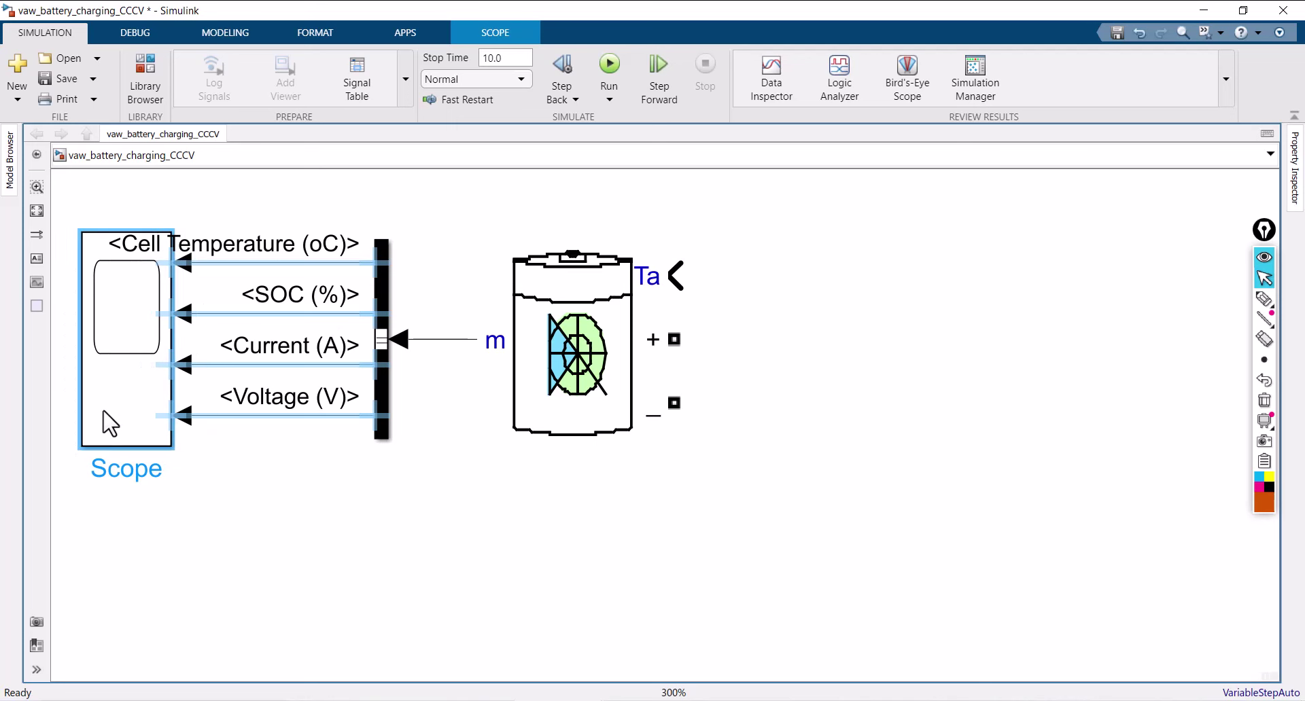
{"action": "left_click", "coordinate": [244, 517]}
Step: Branch a line downward from the SOC (%) signal and add a MATLAB Function block below the battery
{"action": "scroll", "coordinate": [293, 508], "scroll_direction": "down", "scroll_amount": 1}
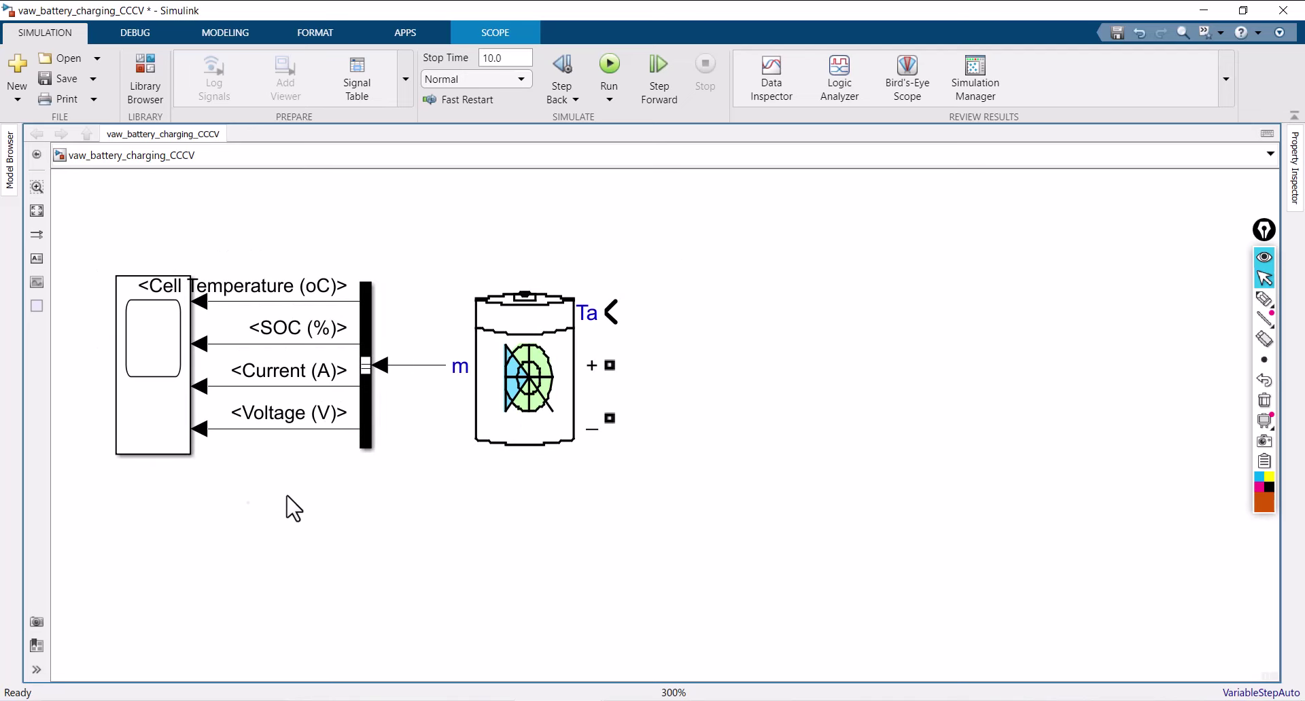
{"action": "left_click_drag", "start_coordinate": [269, 344], "coordinate": [268, 639]}
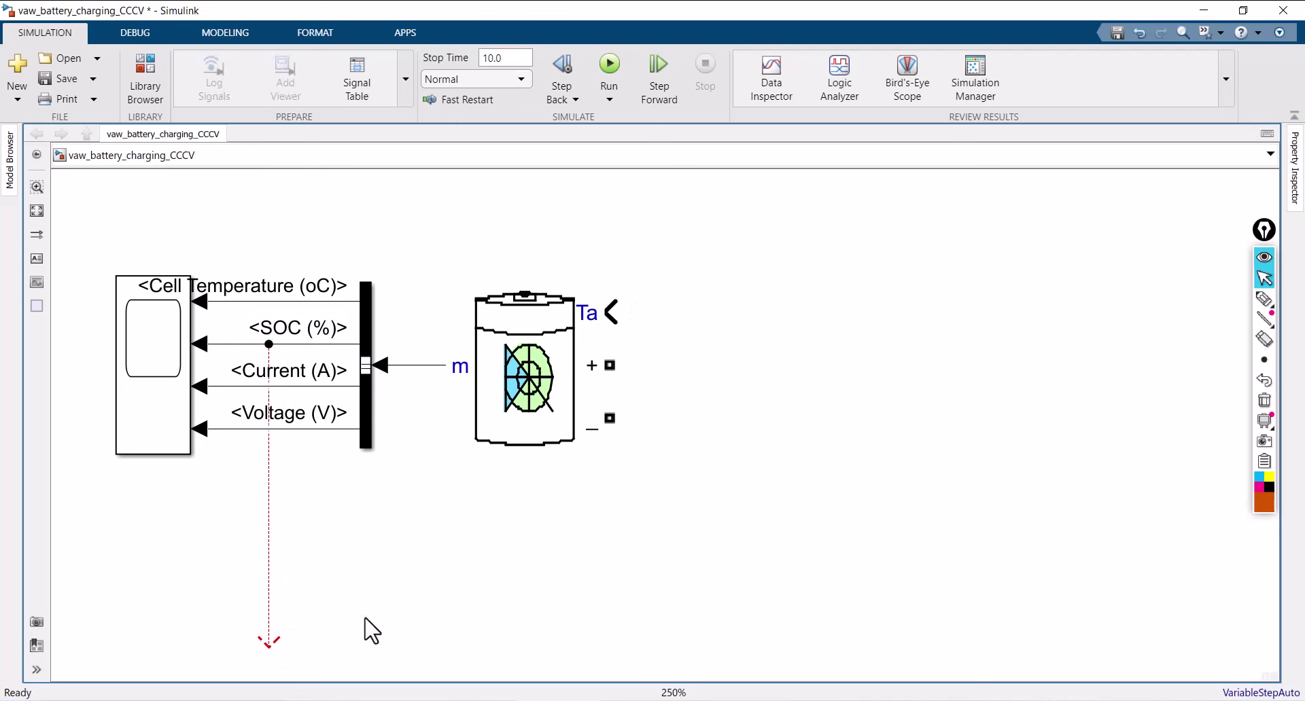
{"action": "double_click", "coordinate": [422, 551]}
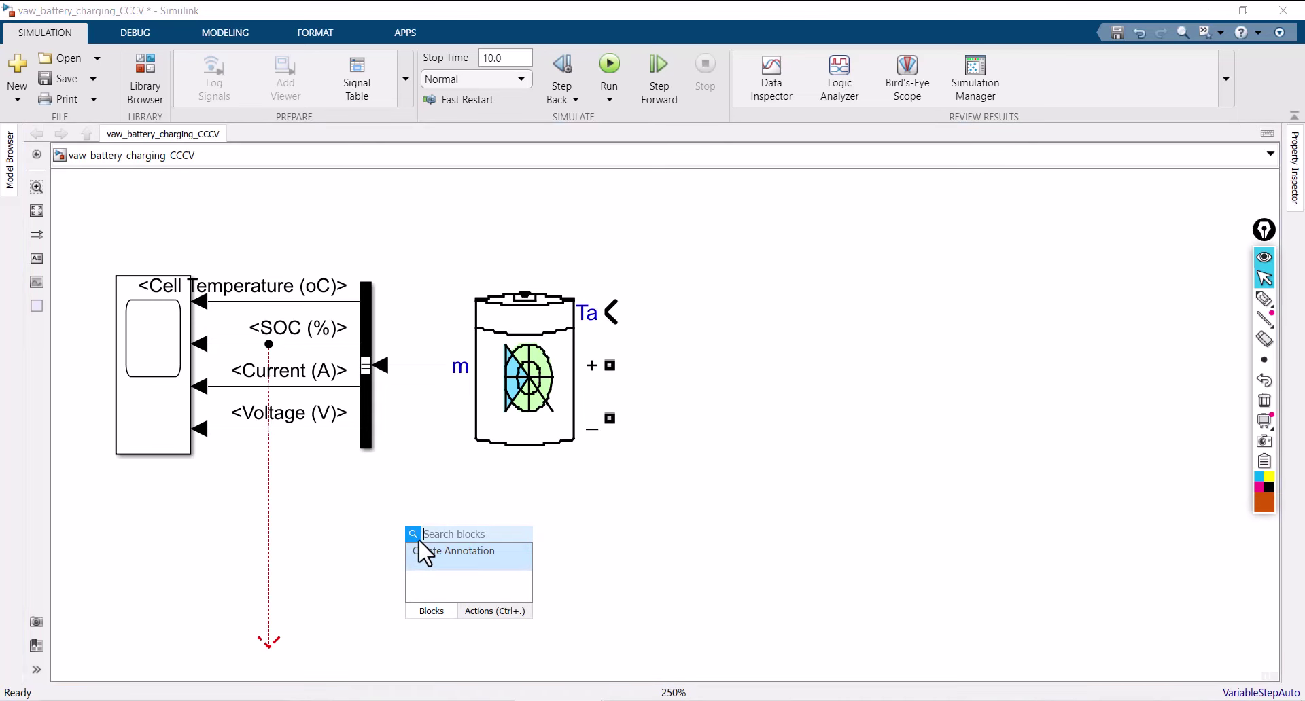
{"action": "type", "text": "mat"}
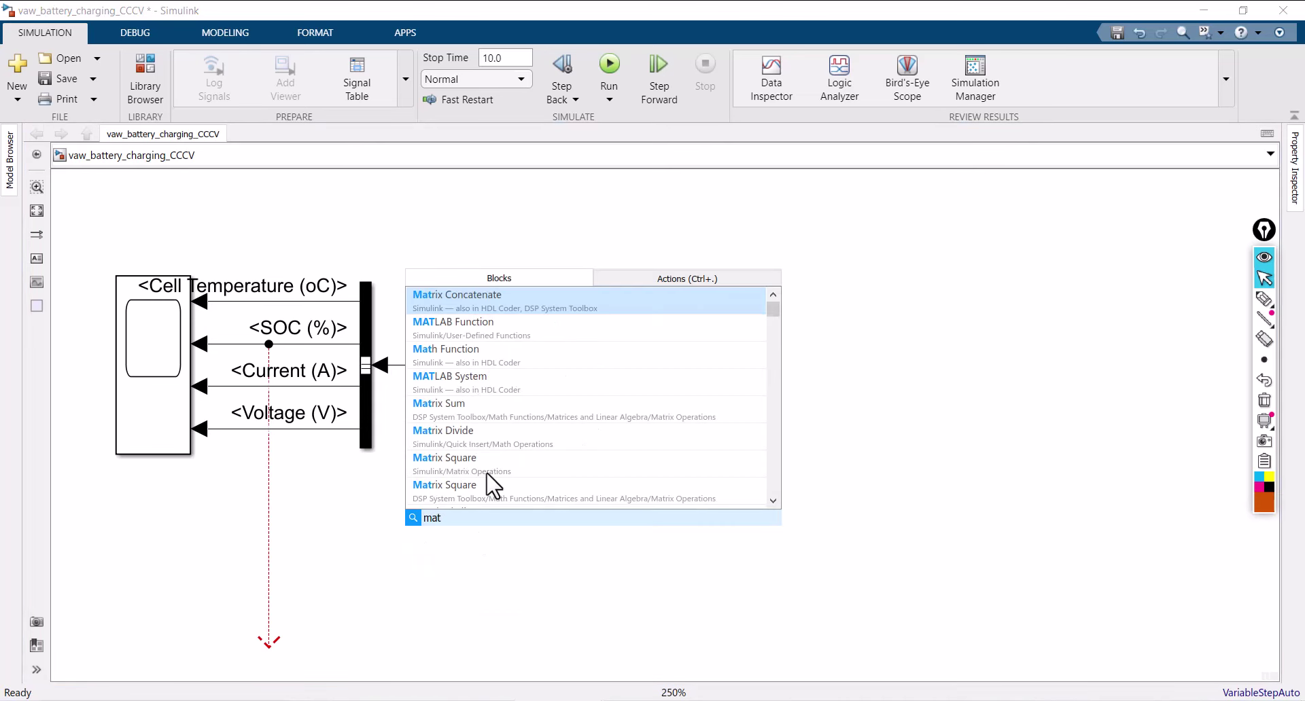
{"action": "left_click", "coordinate": [481, 330]}
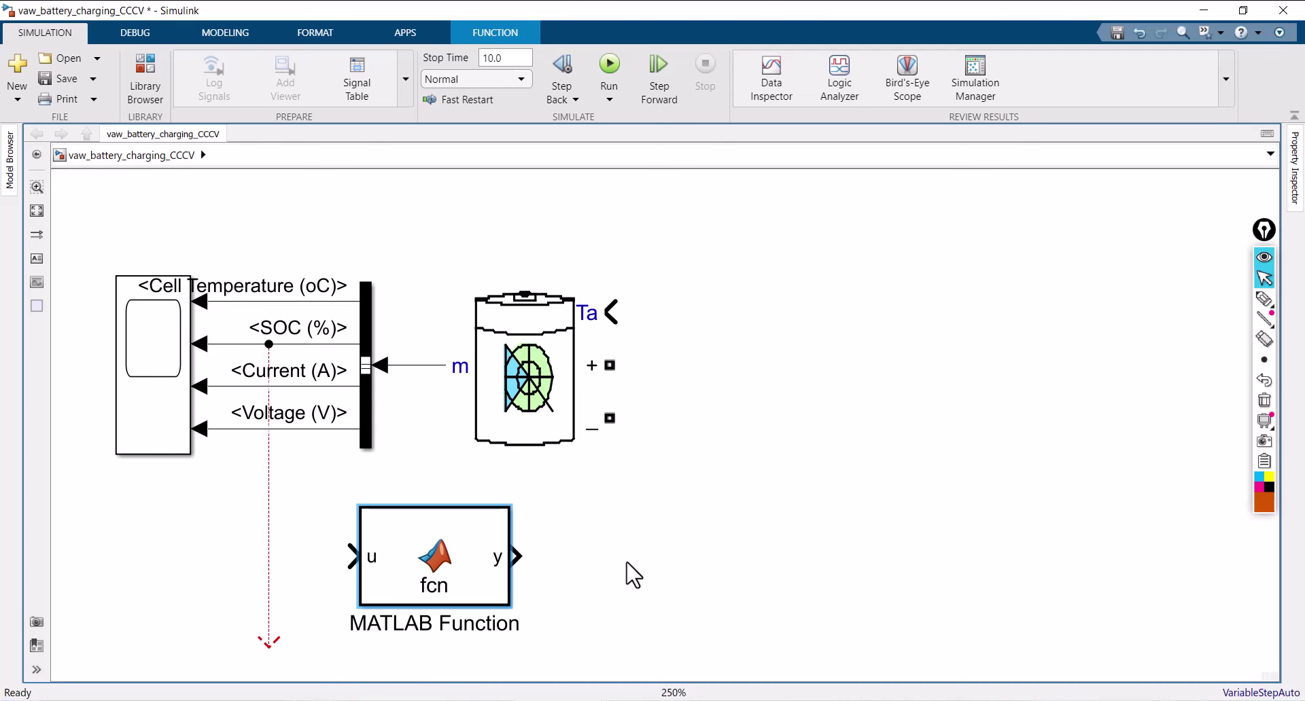
{"action": "left_click", "coordinate": [431, 559]}
{"action": "double_click", "coordinate": [435, 568]}
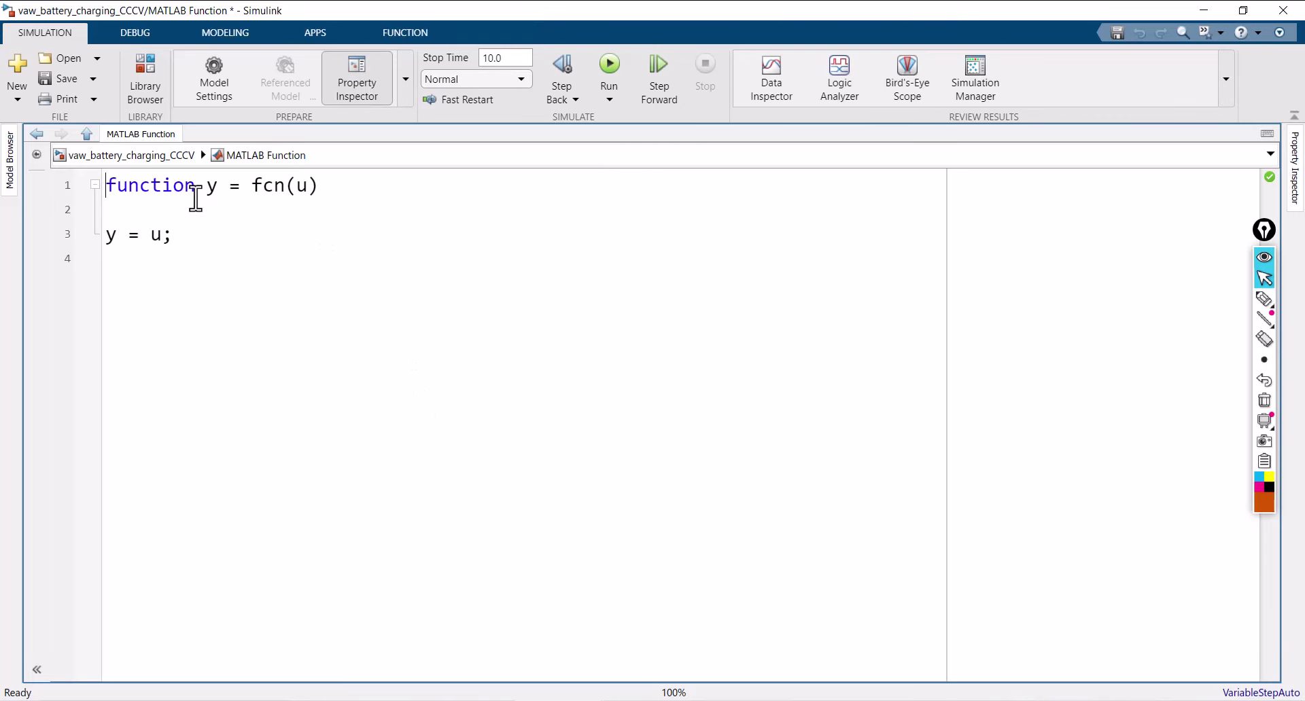
{"action": "left_click", "coordinate": [150, 156]}
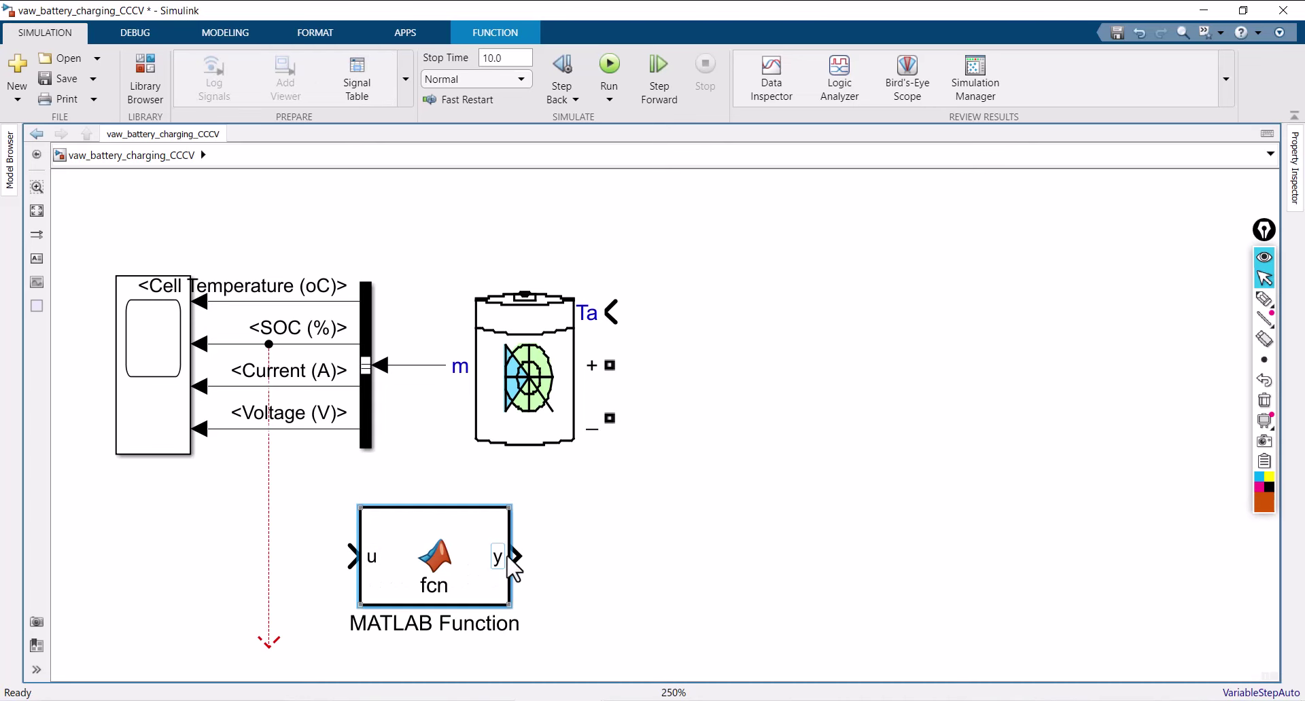
Step: Open the MATLAB Function code and replace the output y with [s1,s2,cu] in the function header
{"action": "double_click", "coordinate": [414, 574]}
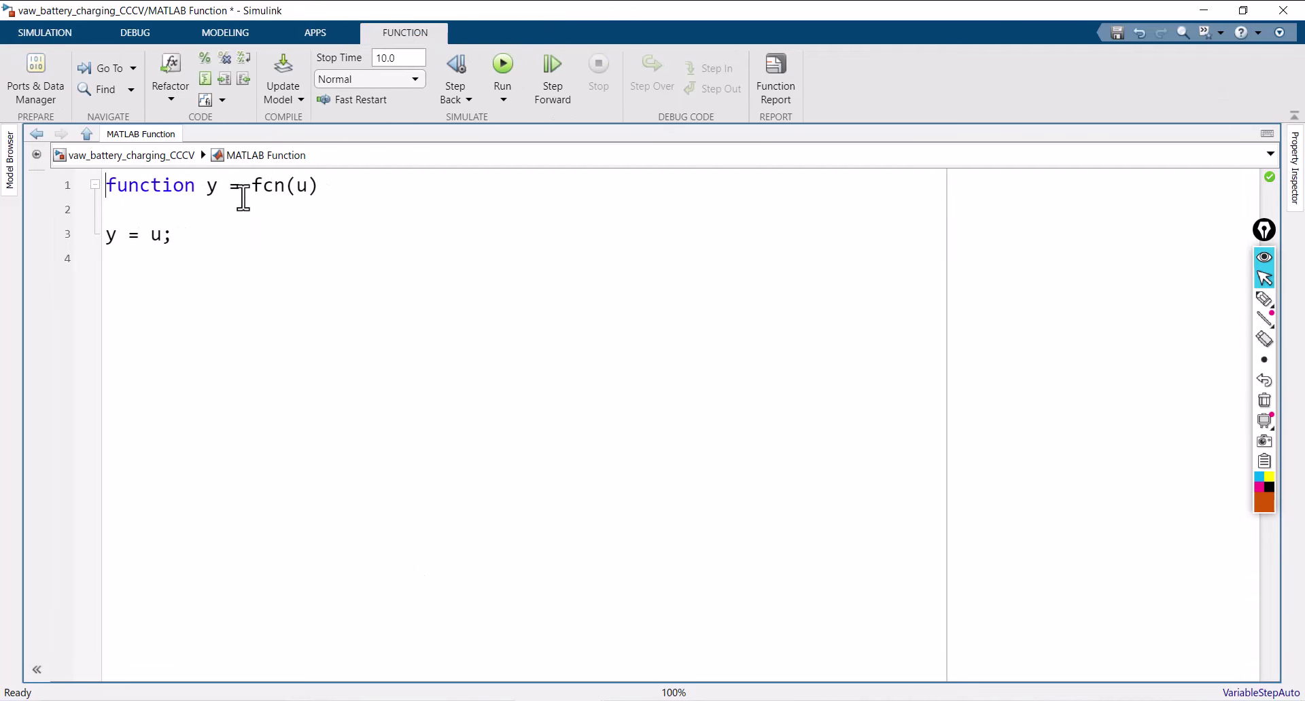
{"action": "left_click", "coordinate": [215, 186]}
{"action": "key", "text": "BackSpace"}
{"action": "type", "text": "[]"}
{"action": "type", "text": "s1,"}
{"action": "type", "text": "s2,"}
{"action": "type", "text": "s3"}
{"action": "key", "text": "BackSpace"}
{"action": "key", "text": "BackSpace"}
{"action": "type", "text": "cu"}
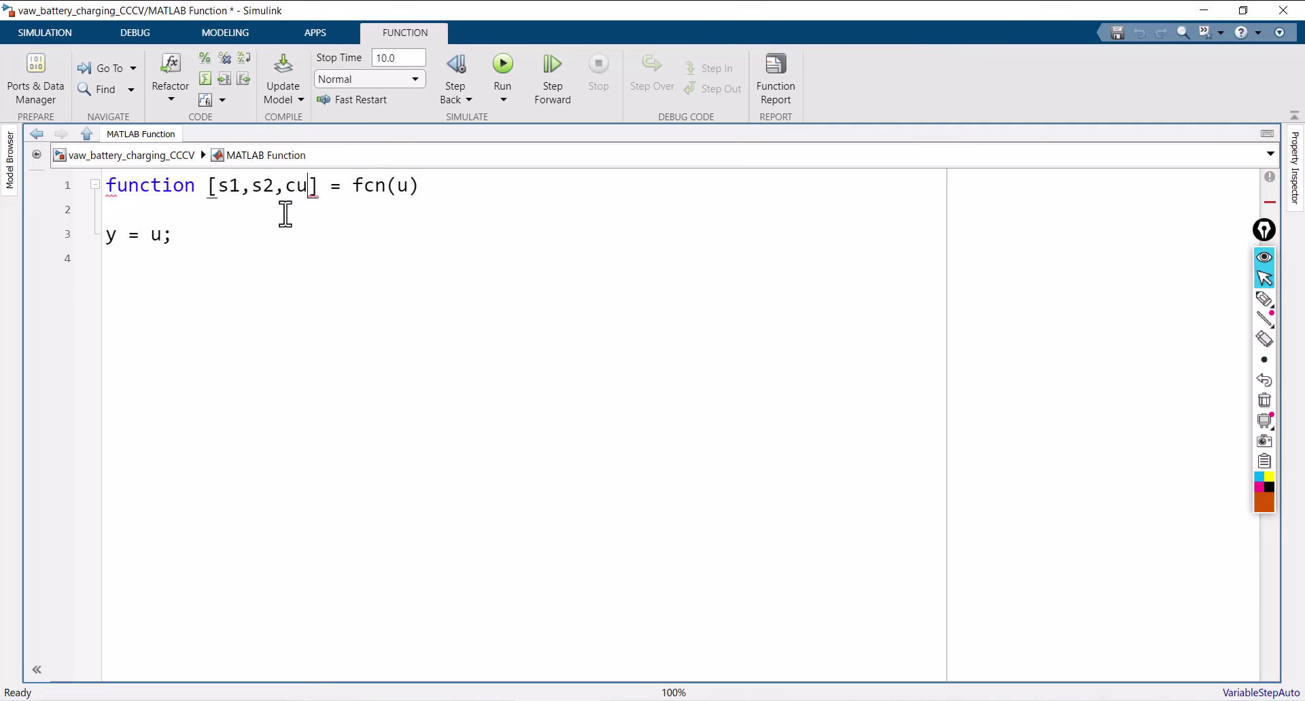
Step: Replace the function's input argument u with soc in the header
{"action": "key", "text": "Right"}
{"action": "key", "text": "Right"}
{"action": "key", "text": "Right"}
{"action": "key", "text": "Right"}
{"action": "key", "text": "Right"}
{"action": "key", "text": "Right"}
{"action": "key", "text": "Right"}
{"action": "key", "text": "Right"}
{"action": "key", "text": "Right"}
{"action": "key", "text": "BackSpace"}
{"action": "type", "text": "soc"}
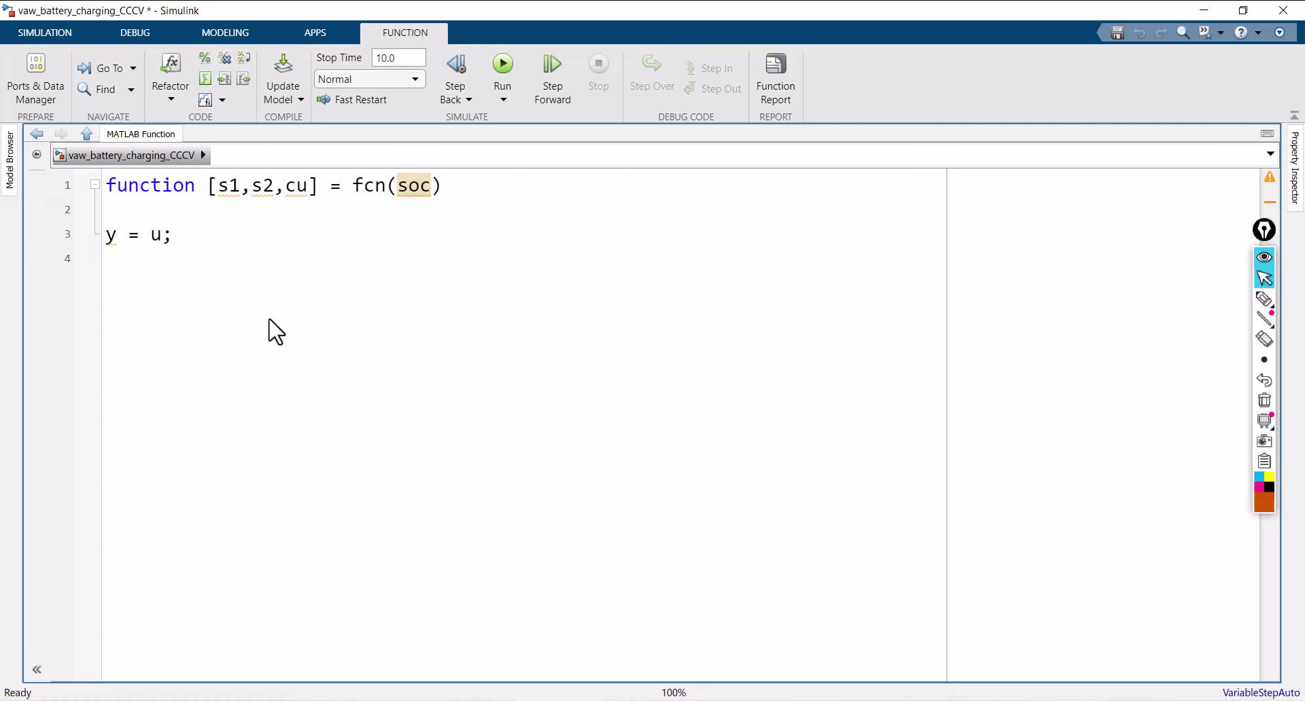
Step: Connect the SOC branch line to the MATLAB Function's soc input, adjusting the block's position and size
{"action": "scroll", "coordinate": [456, 564], "scroll_direction": "down", "scroll_amount": 1}
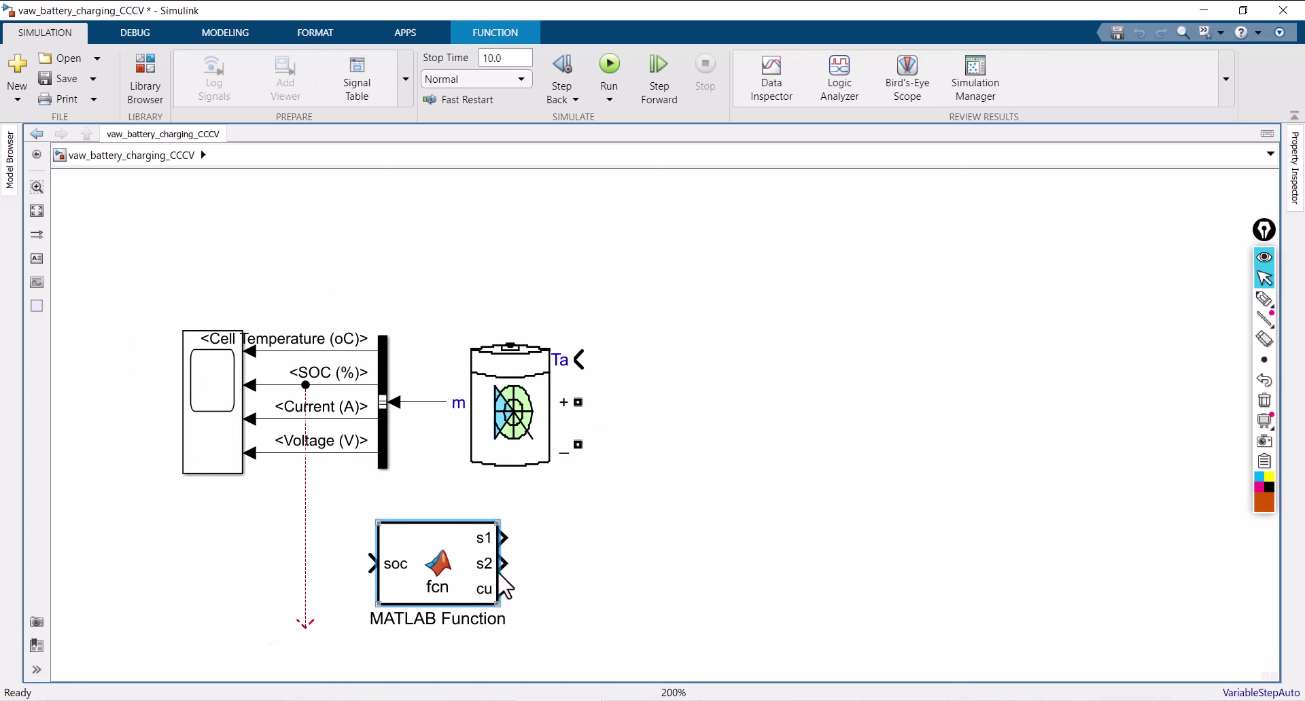
{"action": "left_click_drag", "start_coordinate": [442, 548], "coordinate": [443, 590]}
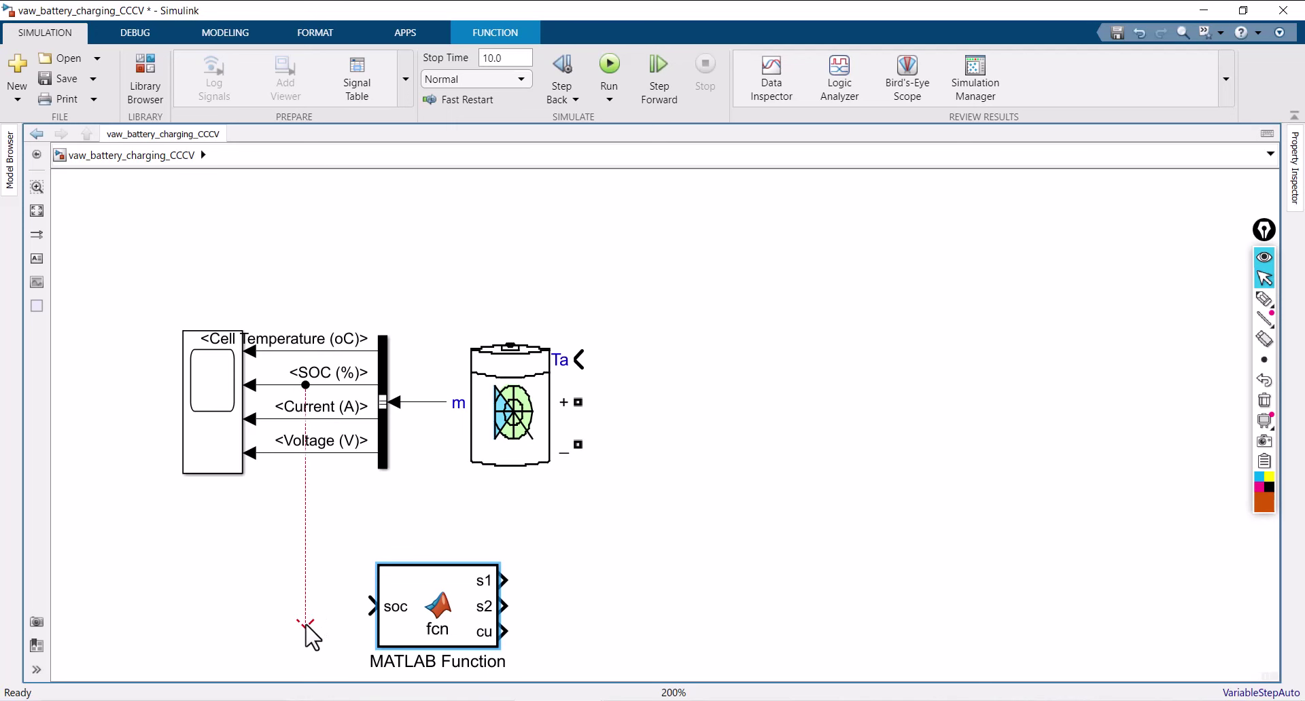
{"action": "mouse_move", "coordinate": [307, 624]}
{"action": "left_mouse_down"}
{"action": "mouse_move", "coordinate": [370, 597]}
{"action": "mouse_move", "coordinate": [306, 620]}
{"action": "left_mouse_up"}
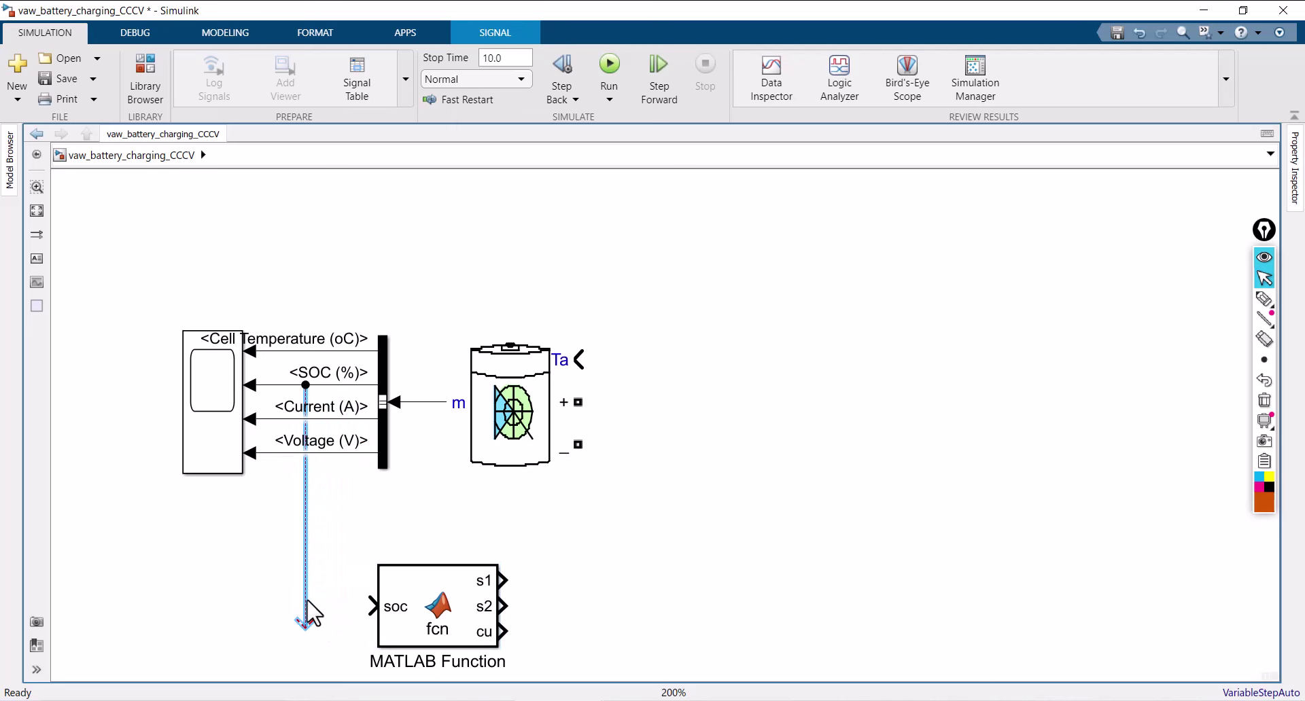
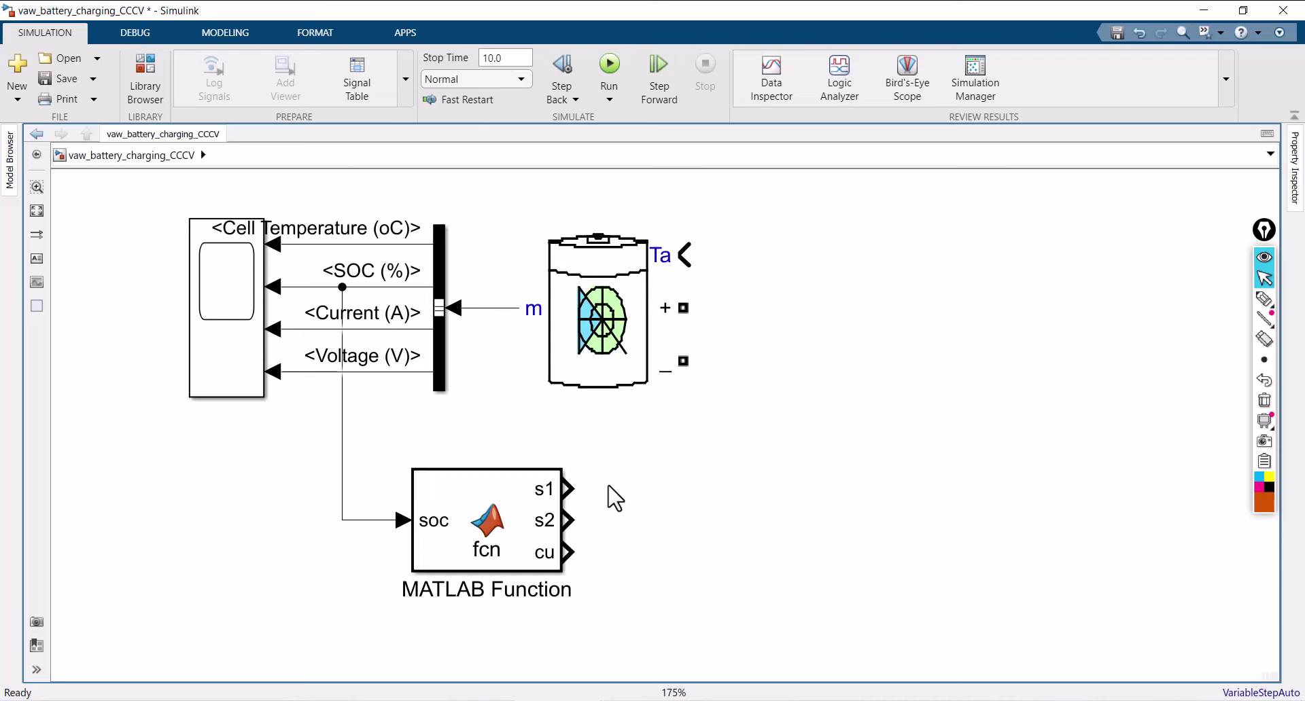
{"action": "scroll", "coordinate": [608, 493], "scroll_direction": "up", "scroll_amount": 3}
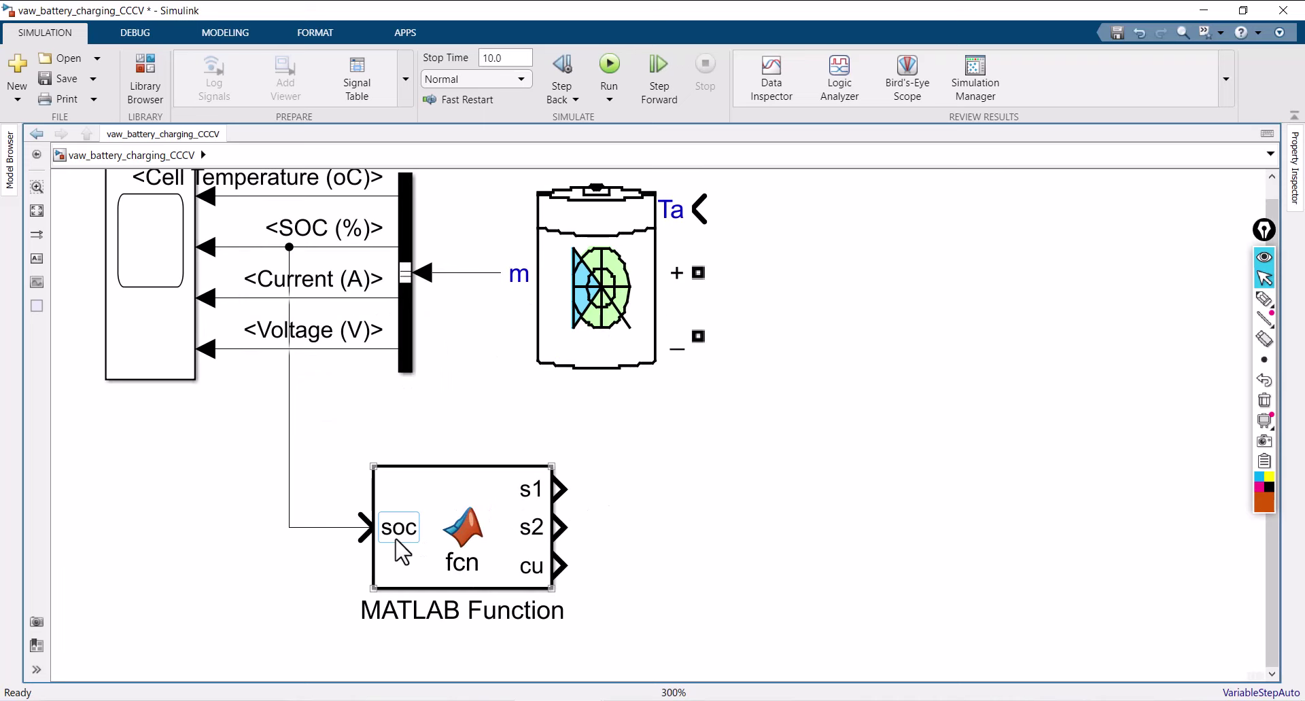
{"action": "left_click_drag", "start_coordinate": [544, 593], "coordinate": [550, 616]}
Step: Reopen the MATLAB Function code and delete the default y = u; line
{"action": "double_click", "coordinate": [469, 535]}
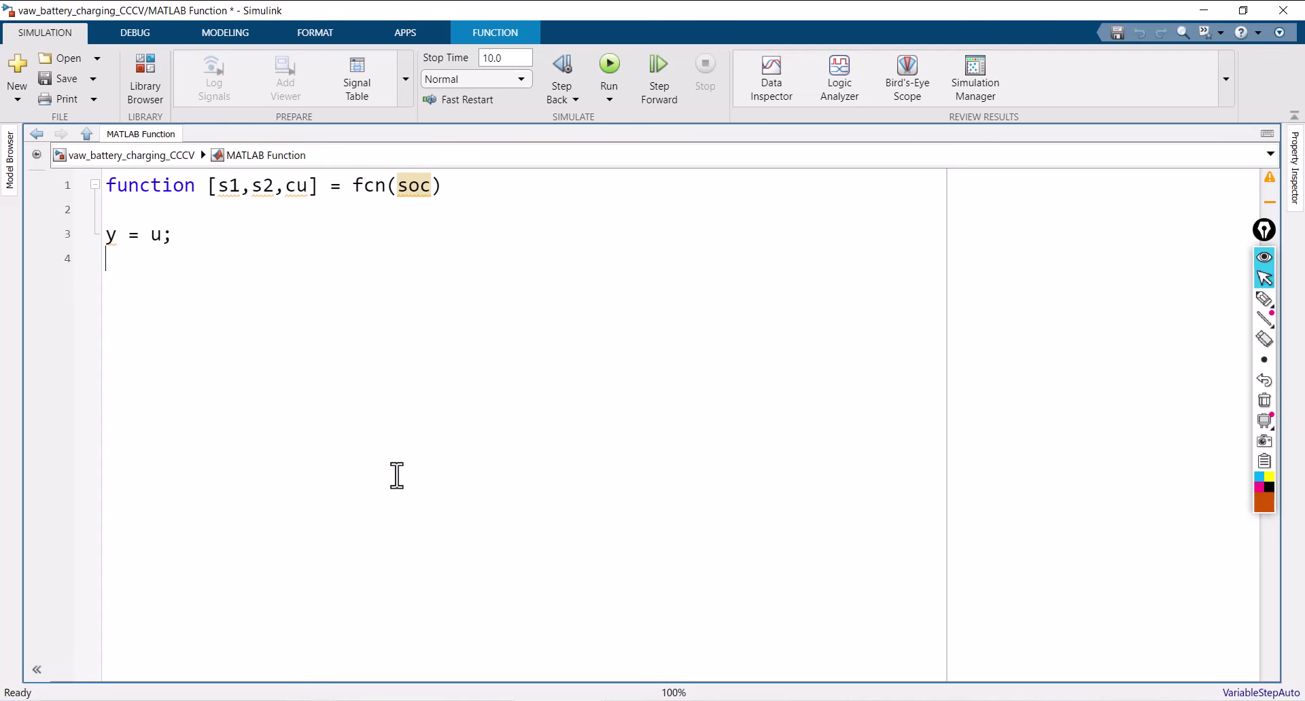
{"action": "left_click", "coordinate": [174, 279]}
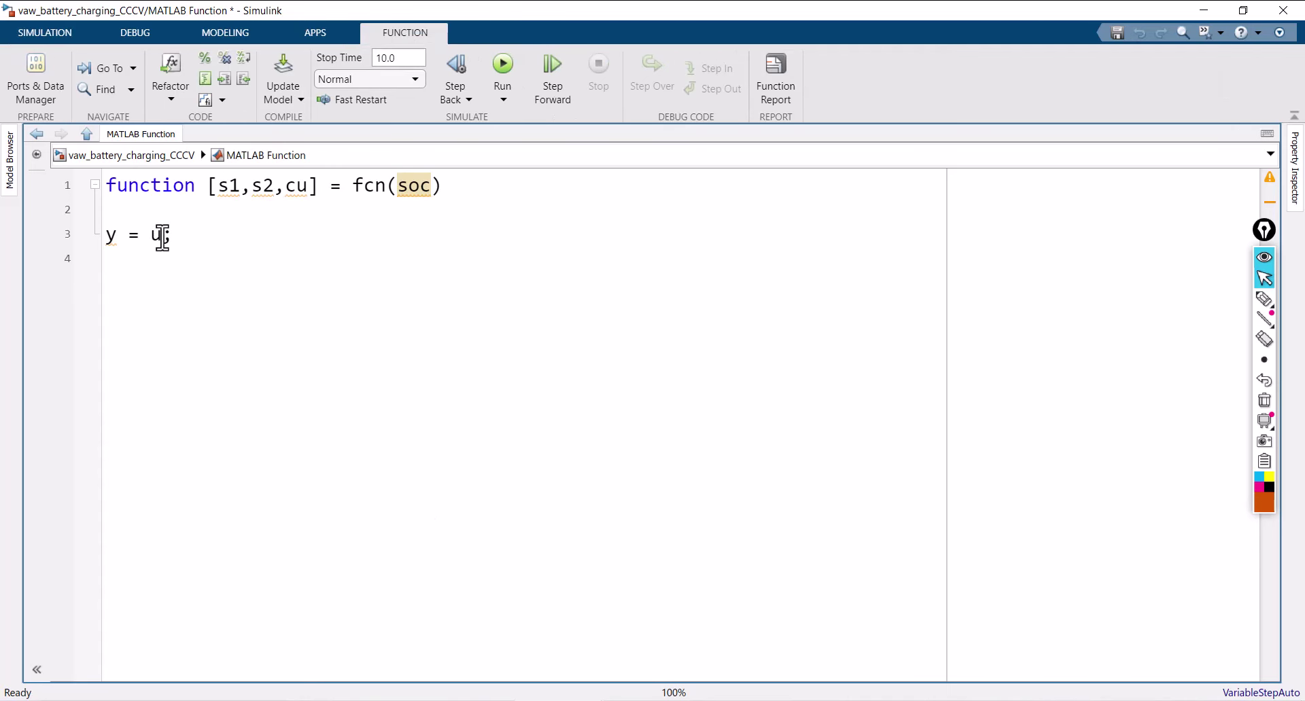
{"action": "key", "text": "BackSpace"}
{"action": "key", "text": "BackSpace"}
{"action": "key", "text": "BackSpace"}
{"action": "key", "text": "BackSpace"}
{"action": "key", "text": "BackSpace"}
{"action": "key", "text": "BackSpace"}
{"action": "key", "text": "BackSpace"}
{"action": "key", "text": "BackSpace"}
{"action": "key", "text": "BackSpace"}
{"action": "key", "text": "BackSpace"}
{"action": "key", "text": "BackSpace"}
{"action": "key", "text": "BackSpace"}
Step: Restore the header to function [s1,s2,cu] = fcn(soc) with no trailing semicolon
{"action": "type", "text": "c;"}
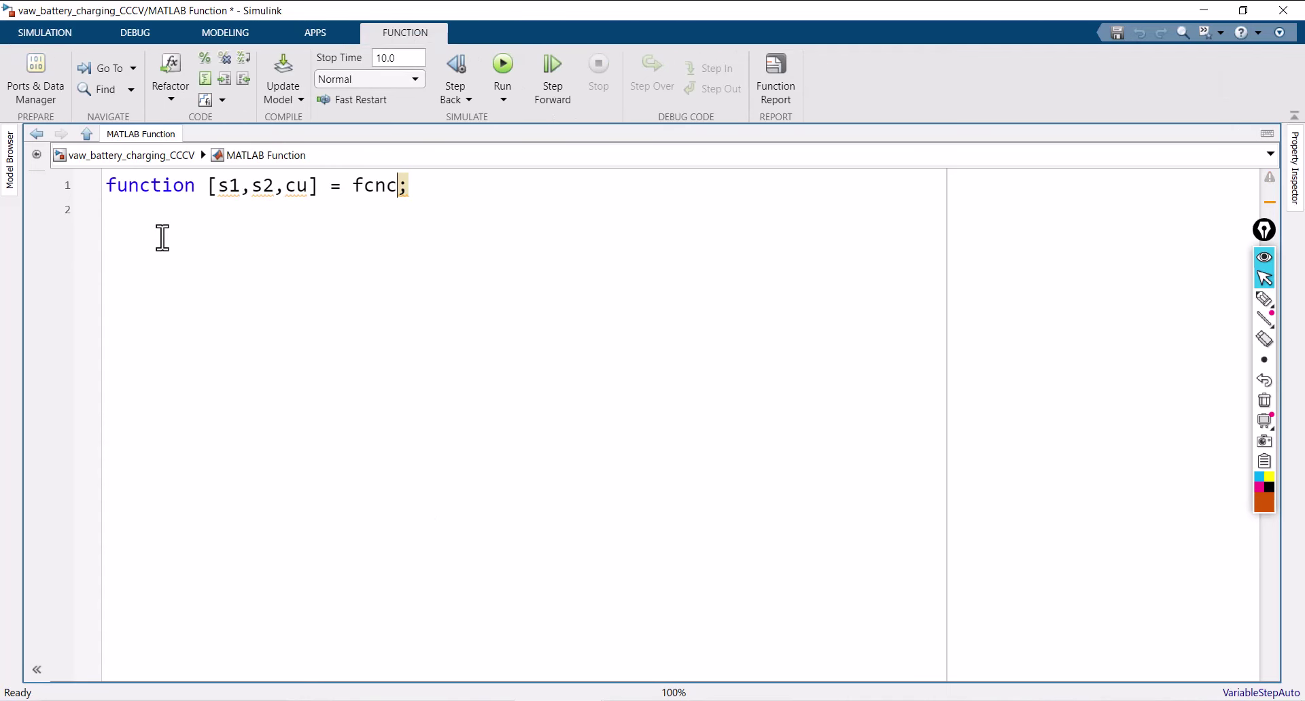
{"action": "type", "text": "u"}
{"action": "type", "text": " ="}
{"action": "key", "text": "BackSpace"}
{"action": "key", "text": "BackSpace"}
{"action": "key", "text": "BackSpace"}
{"action": "key", "text": "BackSpace"}
{"action": "key", "text": "BackSpace"}
{"action": "type", "text": "(soc)"}
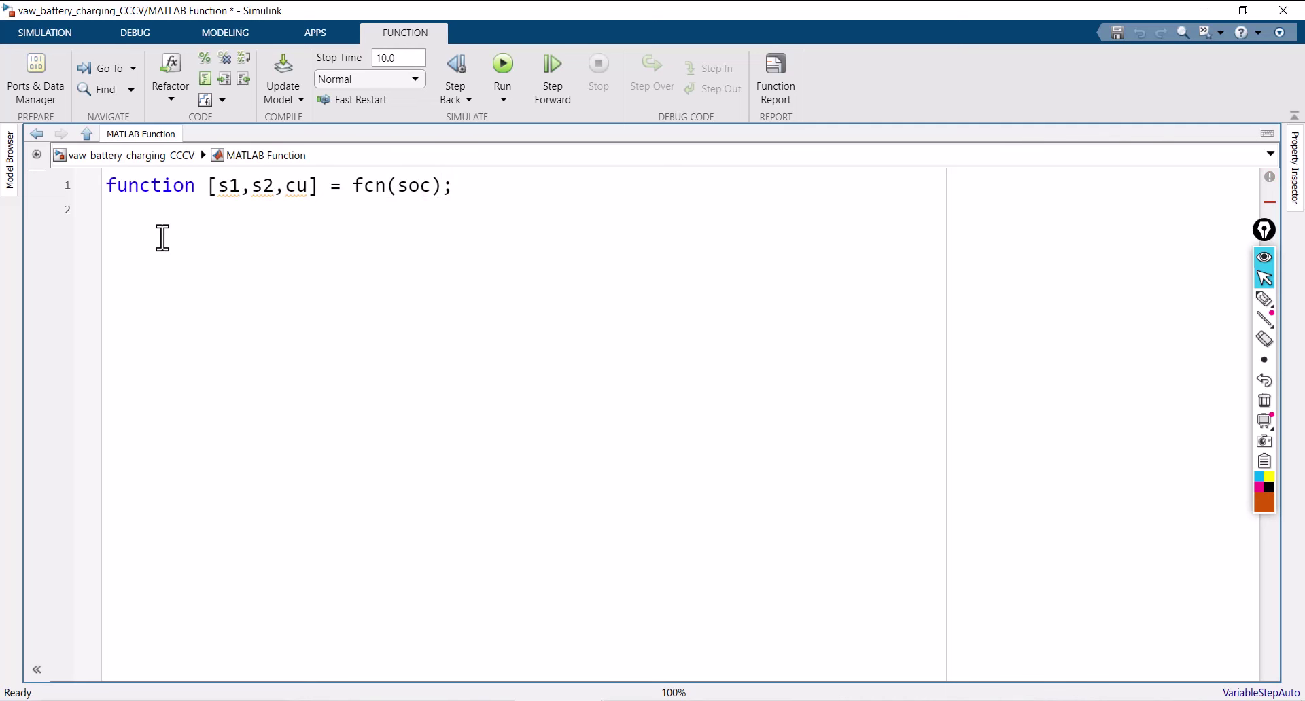
{"action": "left_click", "coordinate": [468, 188]}
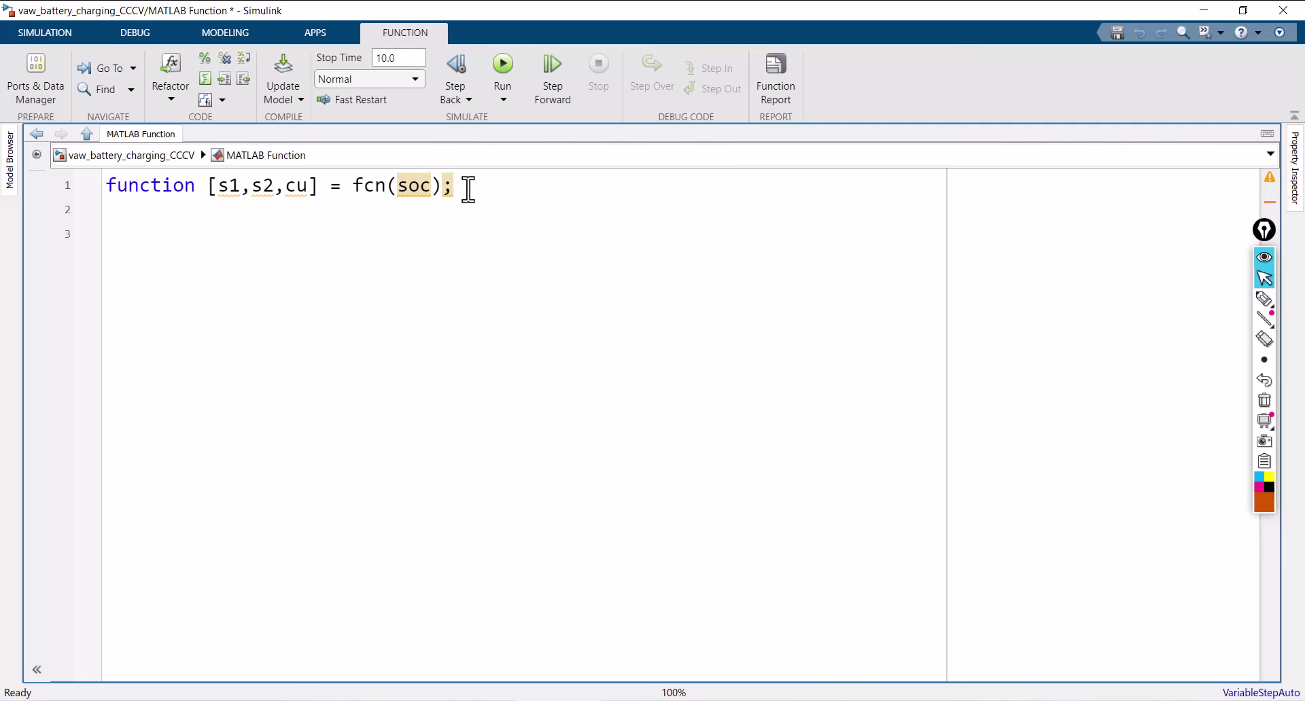
{"action": "key", "text": "BackSpace"}
Step: Add the line cu = 0; with the comment % Constant Current Input Value below the function header
{"action": "type", "text": "cu ="}
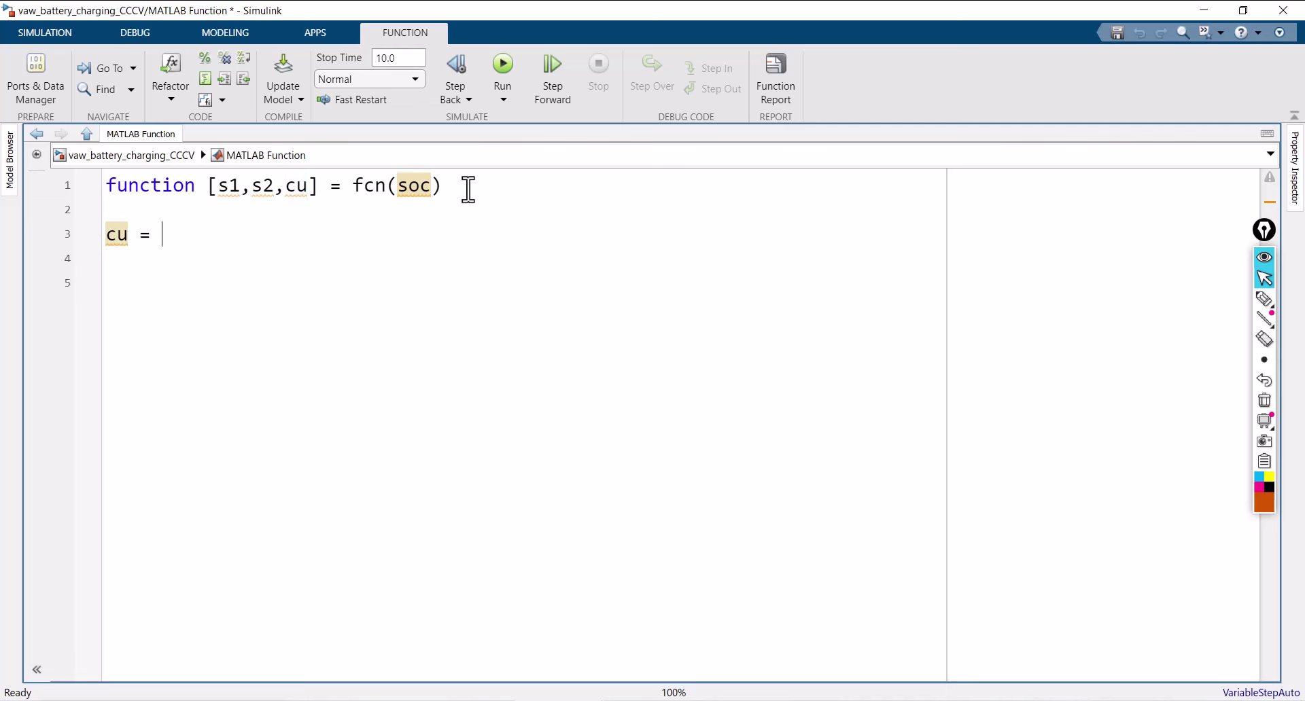
{"action": "type", "text": " 0"}
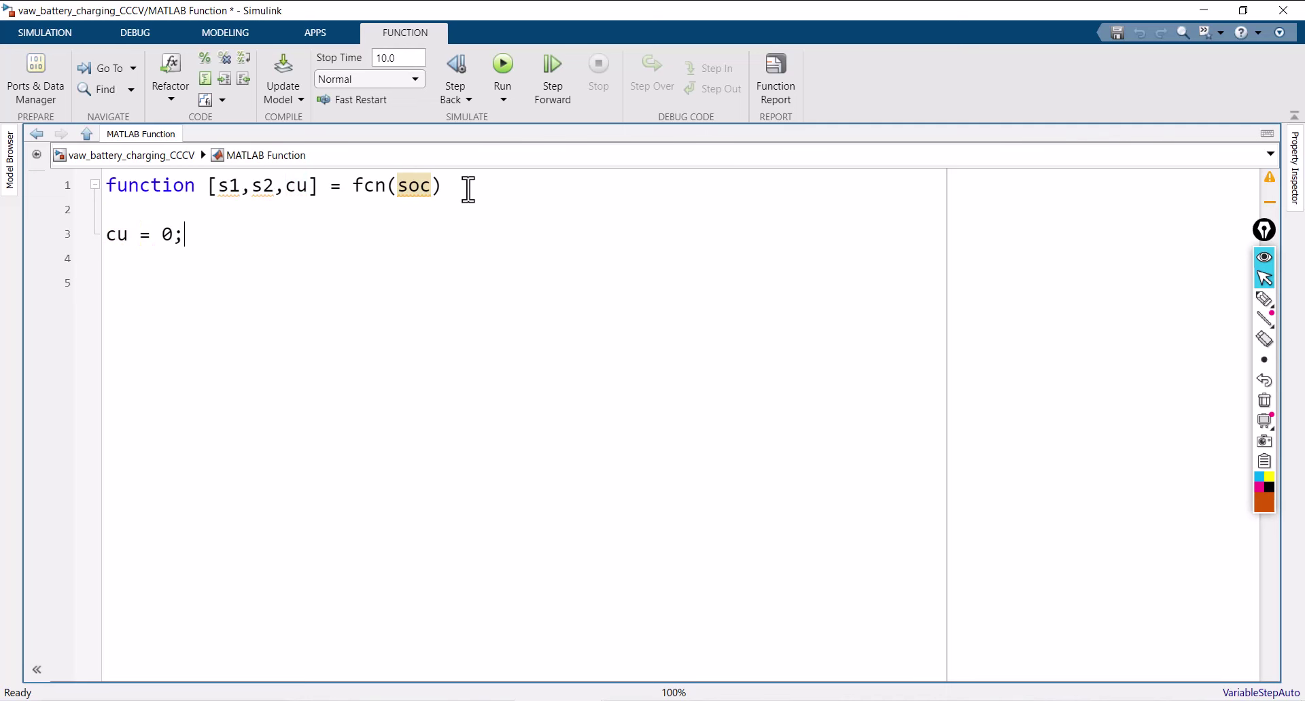
{"action": "type", "text": "; % Constant"}
{"action": "type", "text": " Currn"}
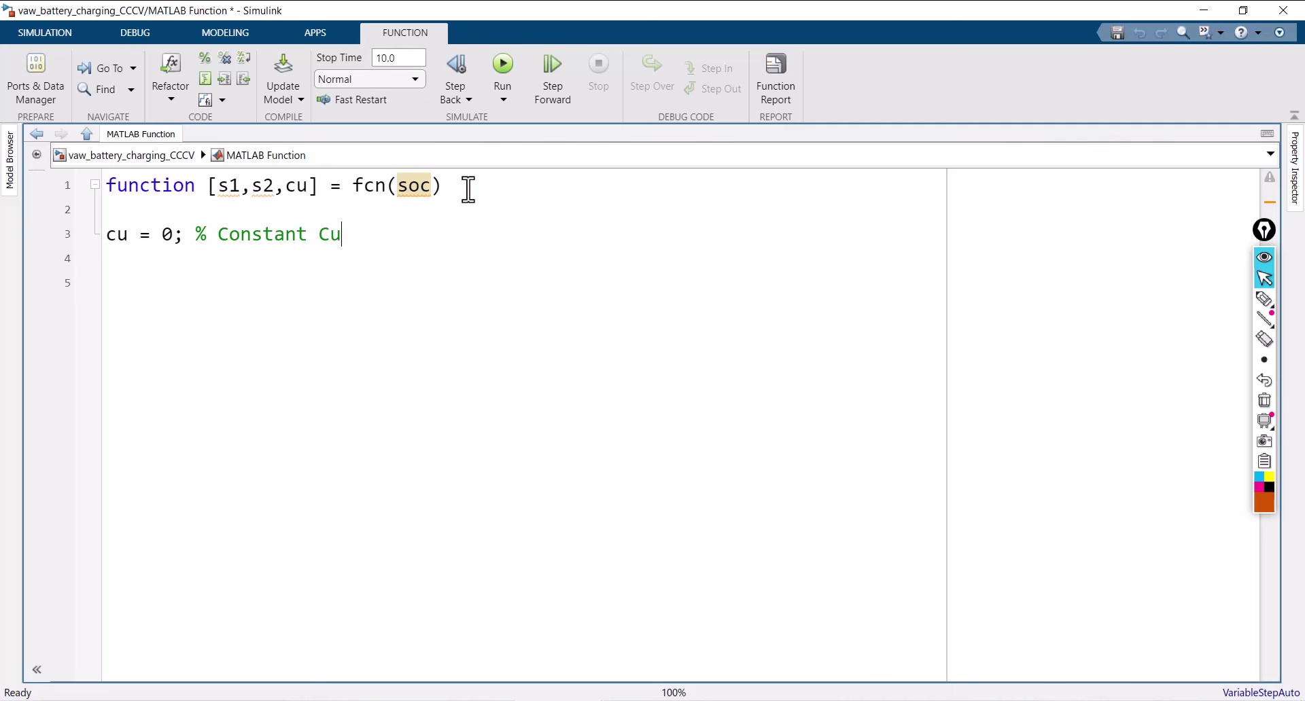
{"action": "type", "text": "et"}
{"action": "key", "text": "BackSpace"}
{"action": "key", "text": "BackSpace"}
{"action": "key", "text": "BackSpace"}
{"action": "type", "text": "ent Input"}
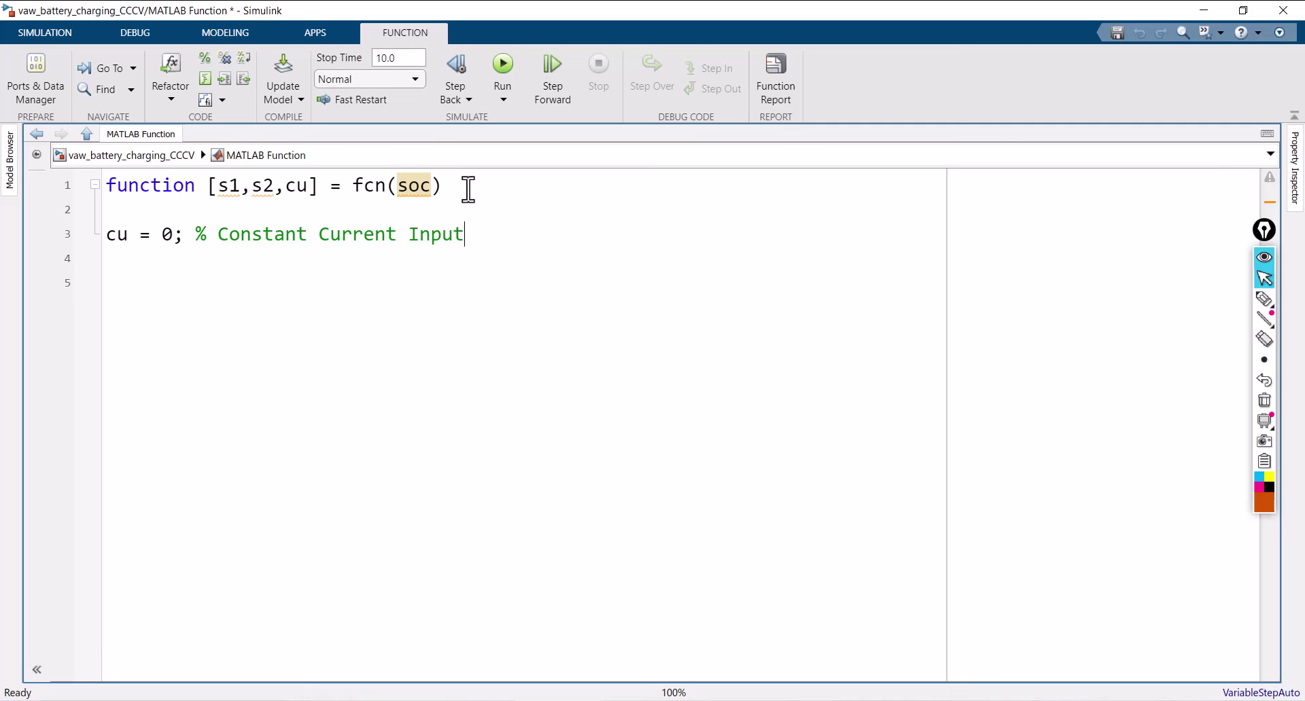
{"action": "type", "text": " Va"}
{"action": "type", "text": "lue"}
Step: Start an if statement below the cu line with the condition ((soc == 0))
{"action": "type", "text": "if"}
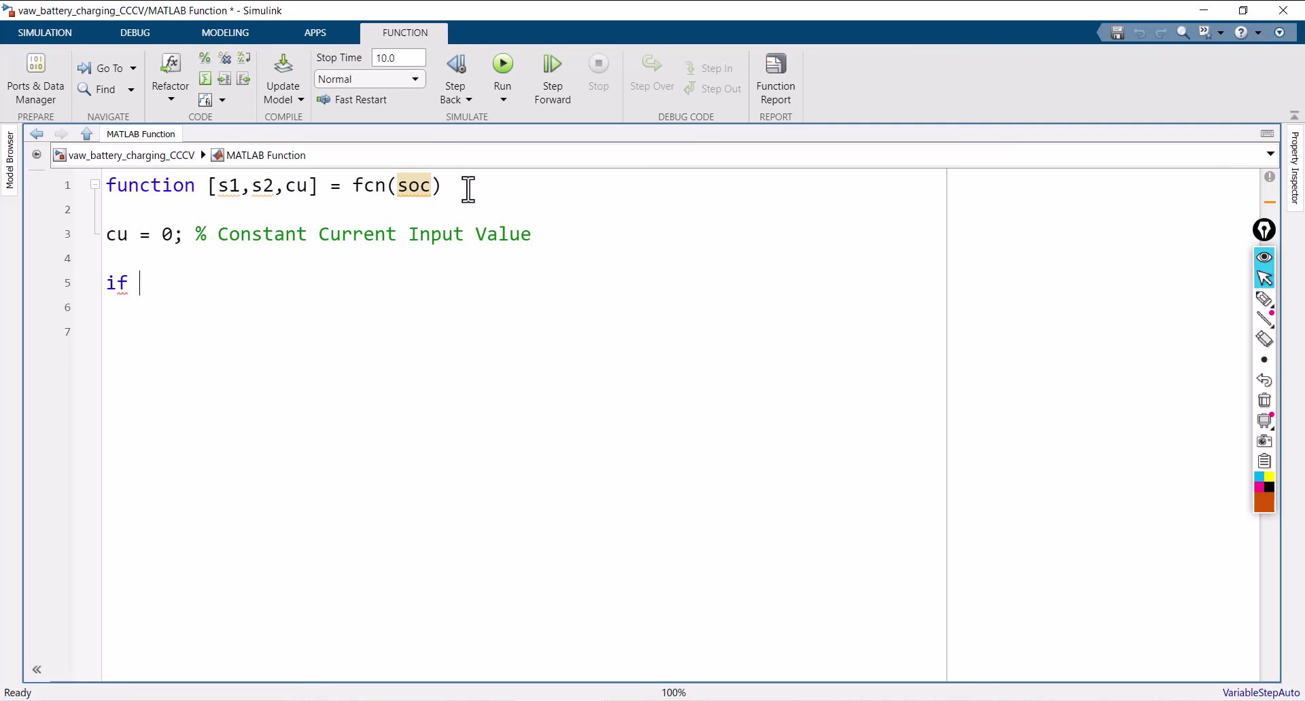
{"action": "type", "text": " ()"}
{"action": "type", "text": "(so"}
{"action": "type", "text": "c = "}
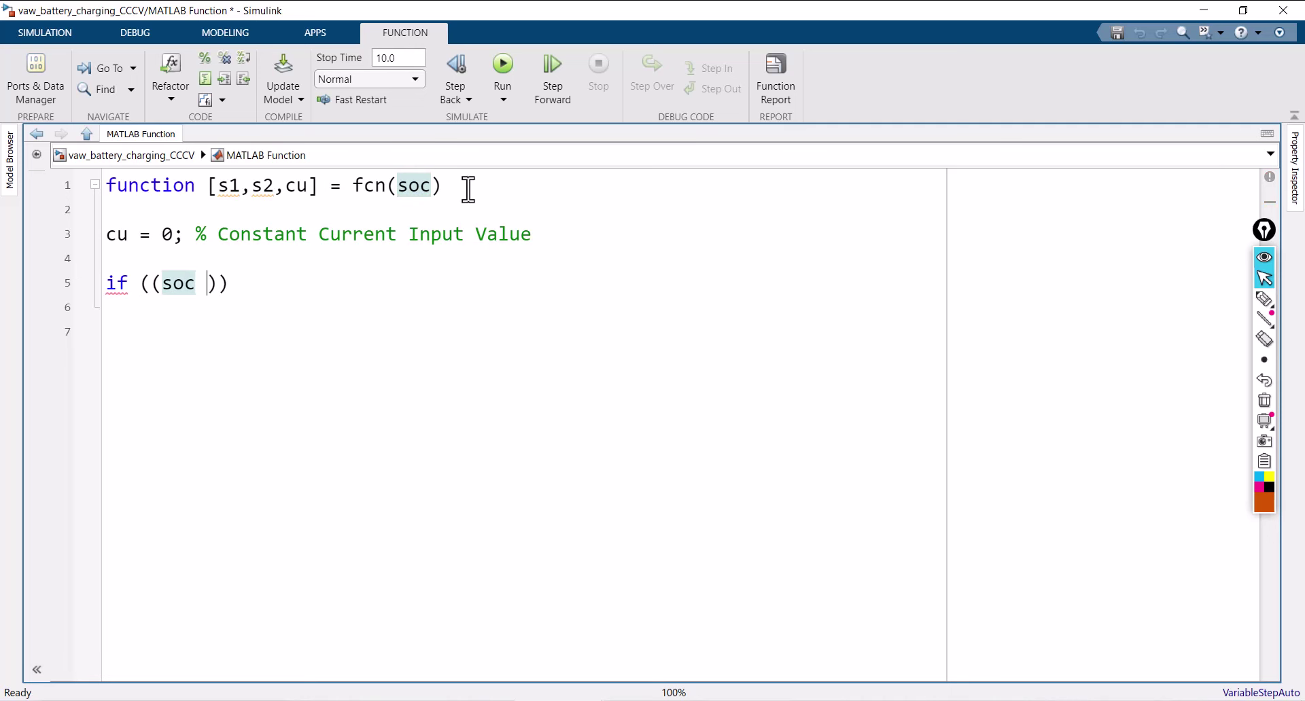
{"action": "type", "text": "="}
{"action": "key", "text": "BackSpace"}
{"action": "key", "text": "BackSpace"}
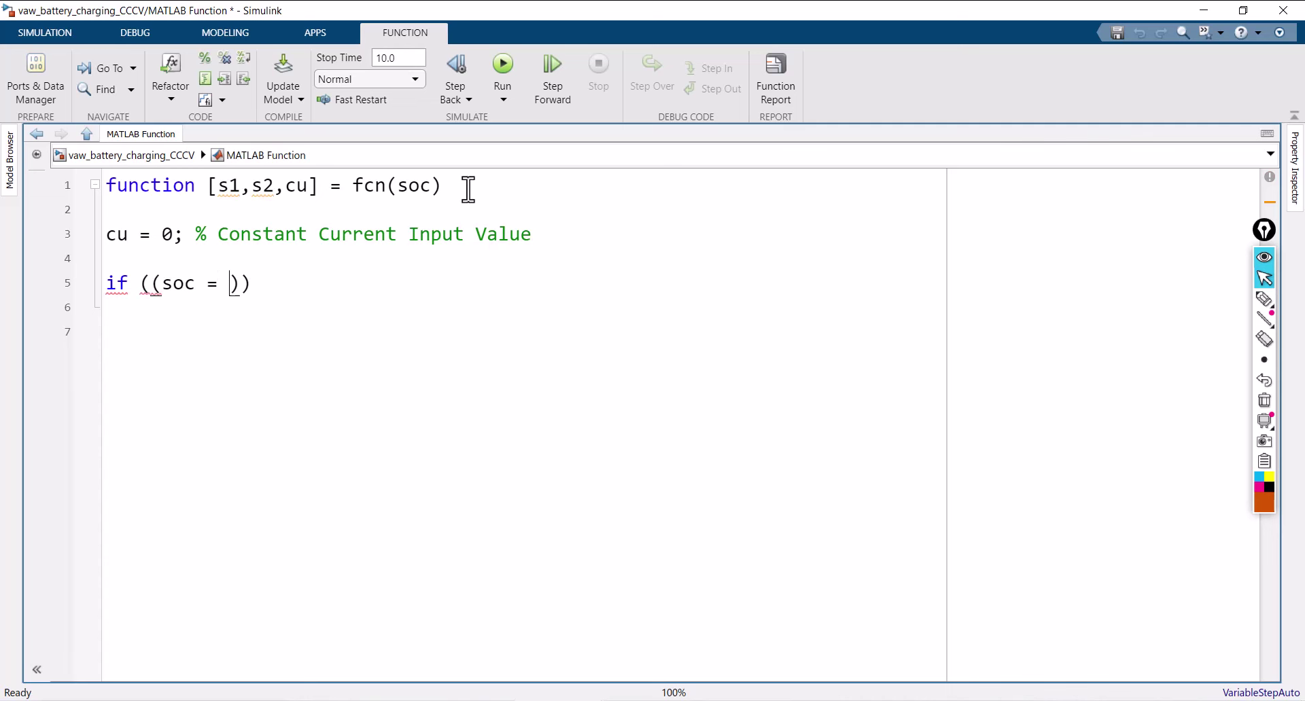
{"action": "key", "text": "BackSpace"}
{"action": "type", "text": "= 0"}
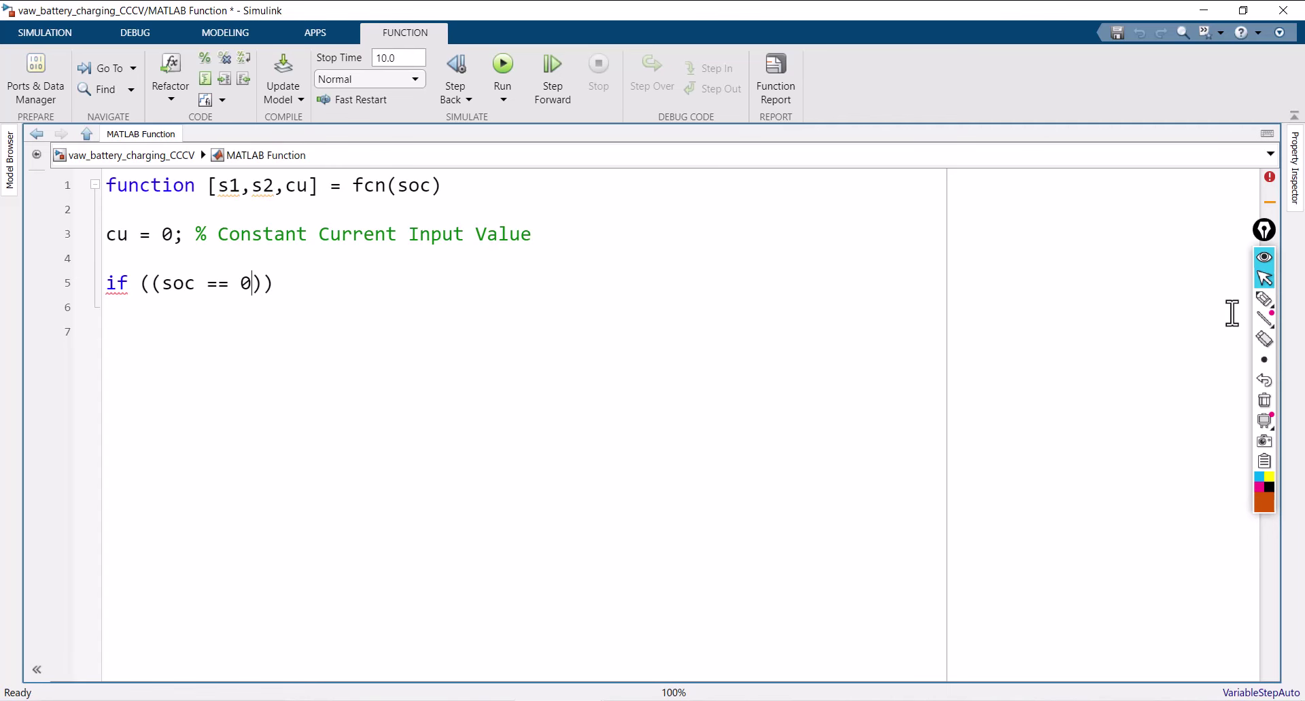
{"action": "left_click", "coordinate": [1260, 306]}
{"action": "left_click_drag", "start_coordinate": [635, 298], "coordinate": [706, 297]}
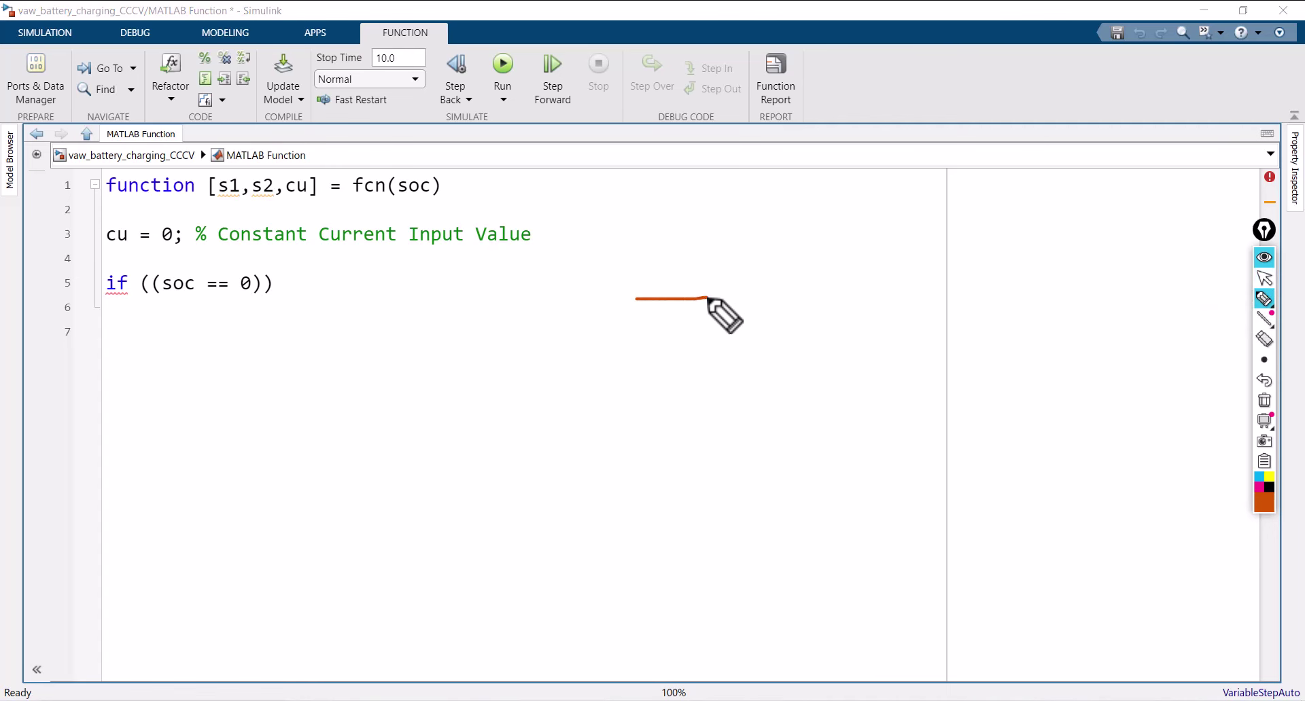
{"action": "left_click_drag", "start_coordinate": [639, 323], "coordinate": [700, 317]}
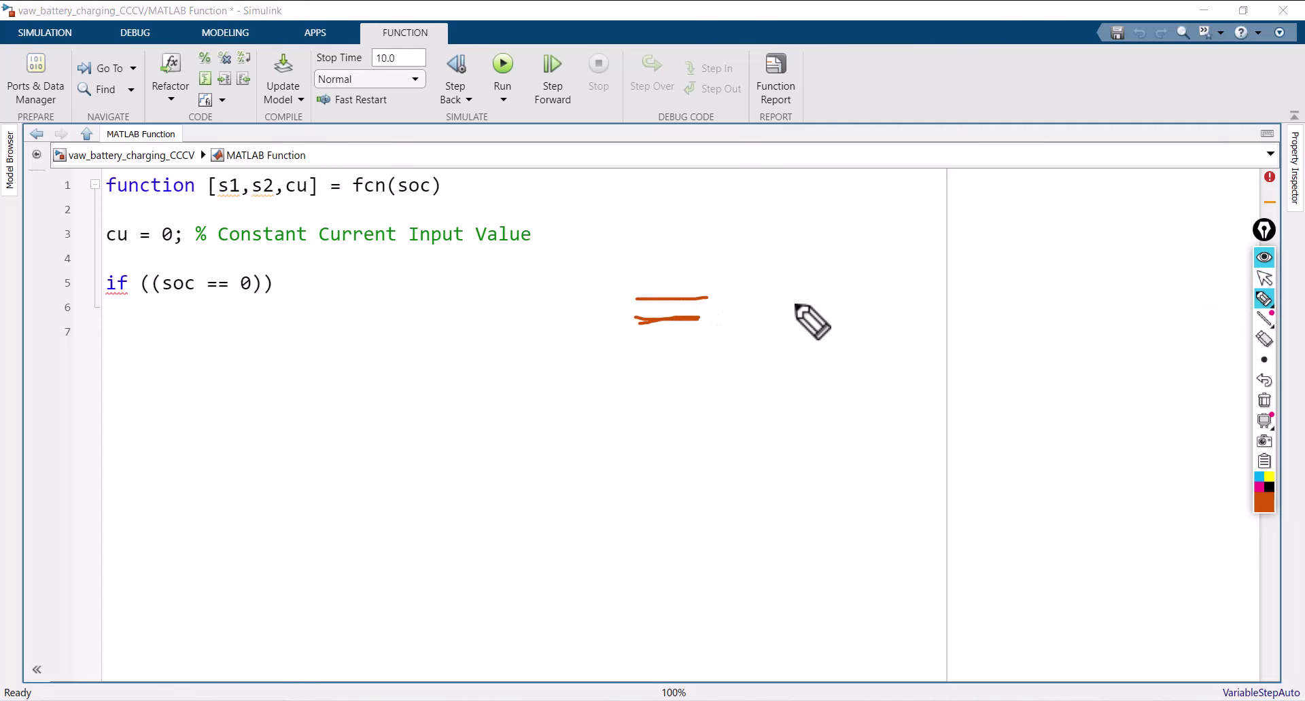
{"action": "mouse_move", "coordinate": [792, 273]}
{"action": "left_mouse_down"}
{"action": "mouse_move", "coordinate": [783, 314]}
{"action": "mouse_move", "coordinate": [811, 304]}
{"action": "mouse_move", "coordinate": [798, 288]}
{"action": "mouse_move", "coordinate": [830, 300]}
{"action": "mouse_move", "coordinate": [849, 274]}
{"action": "mouse_move", "coordinate": [942, 295]}
{"action": "mouse_move", "coordinate": [974, 275]}
{"action": "mouse_move", "coordinate": [1024, 291]}
{"action": "mouse_move", "coordinate": [1034, 266]}
{"action": "left_mouse_up"}
{"action": "mouse_move", "coordinate": [586, 407]}
{"action": "left_mouse_down"}
{"action": "mouse_move", "coordinate": [643, 403]}
{"action": "mouse_move", "coordinate": [646, 429]}
{"action": "mouse_move", "coordinate": [663, 425]}
{"action": "left_mouse_up"}
{"action": "left_click_drag", "start_coordinate": [669, 408], "coordinate": [721, 416]}
{"action": "mouse_move", "coordinate": [787, 387]}
{"action": "left_mouse_down"}
{"action": "mouse_move", "coordinate": [797, 408]}
{"action": "mouse_move", "coordinate": [841, 408]}
{"action": "mouse_move", "coordinate": [878, 448]}
{"action": "mouse_move", "coordinate": [909, 393]}
{"action": "mouse_move", "coordinate": [941, 400]}
{"action": "mouse_move", "coordinate": [959, 381]}
{"action": "mouse_move", "coordinate": [985, 406]}
{"action": "mouse_move", "coordinate": [1052, 384]}
{"action": "left_mouse_up"}
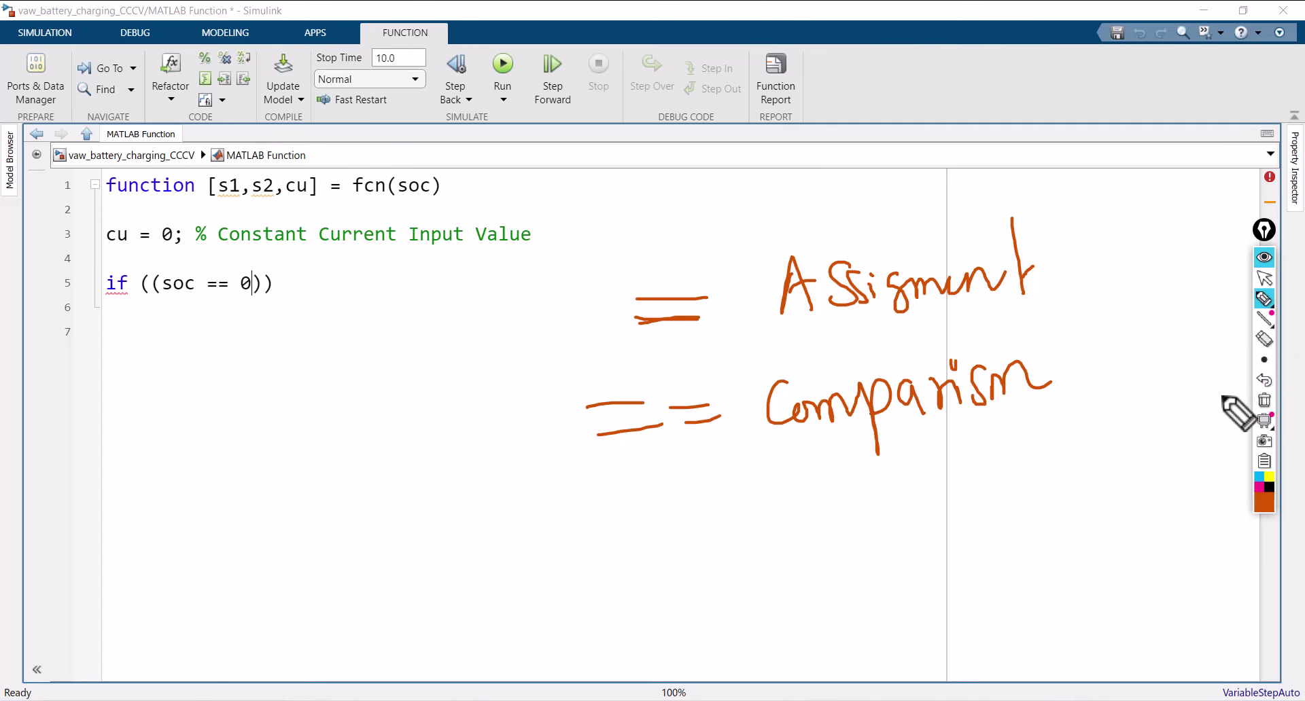
{"action": "left_click", "coordinate": [1264, 402]}
{"action": "left_click", "coordinate": [1264, 279]}
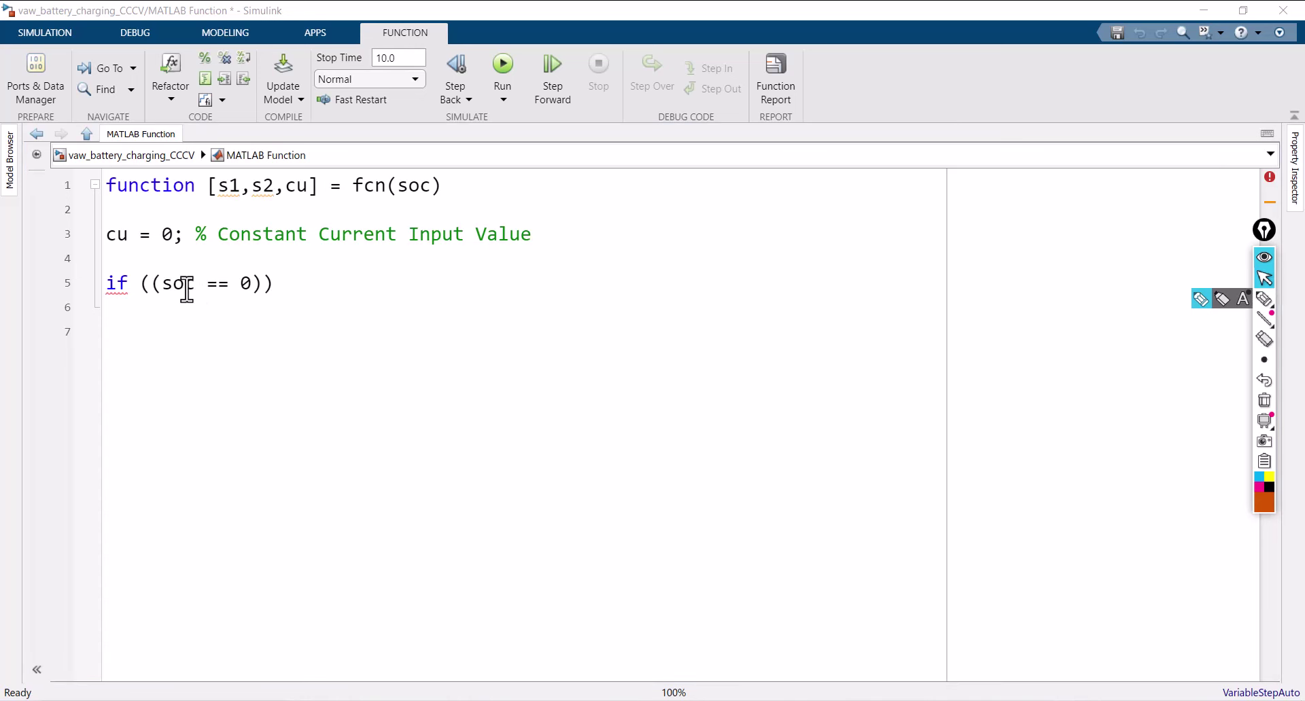
Step: Extend the if condition on line 5 with || (soc<=80) inside the outer parentheses
{"action": "left_click", "coordinate": [269, 286]}
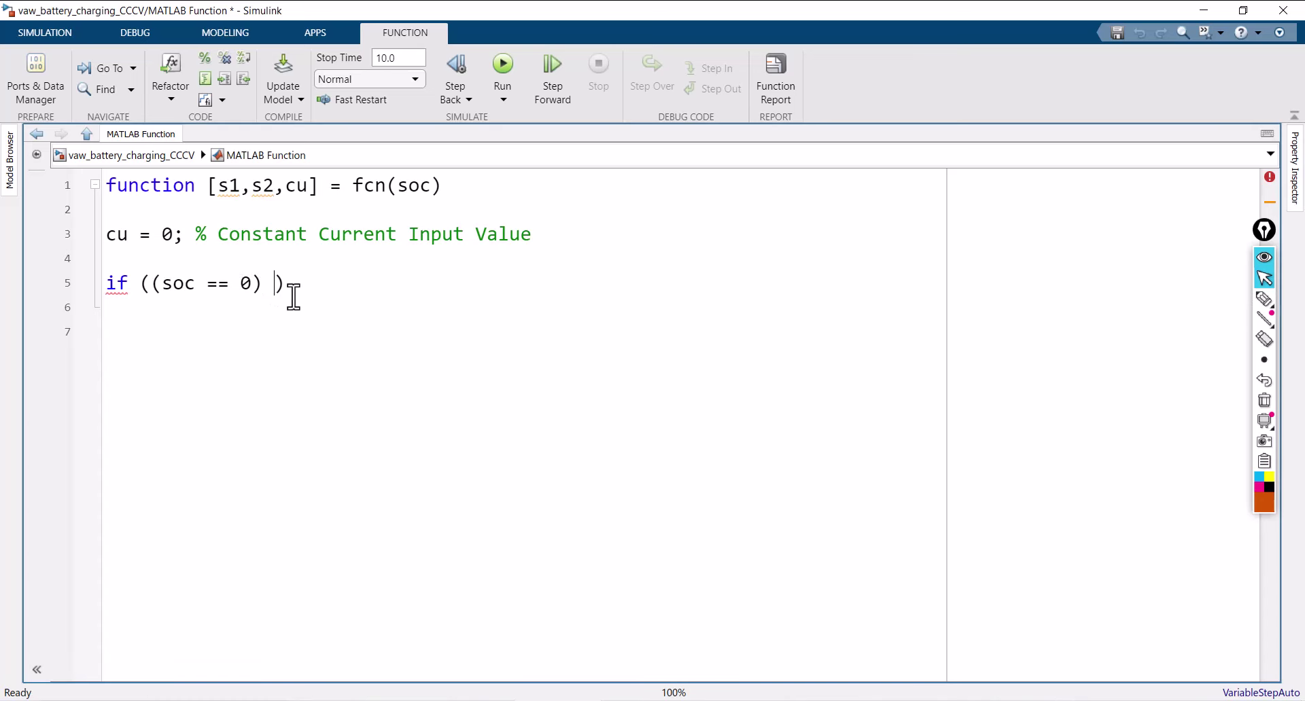
{"action": "type", "text": "|| "}
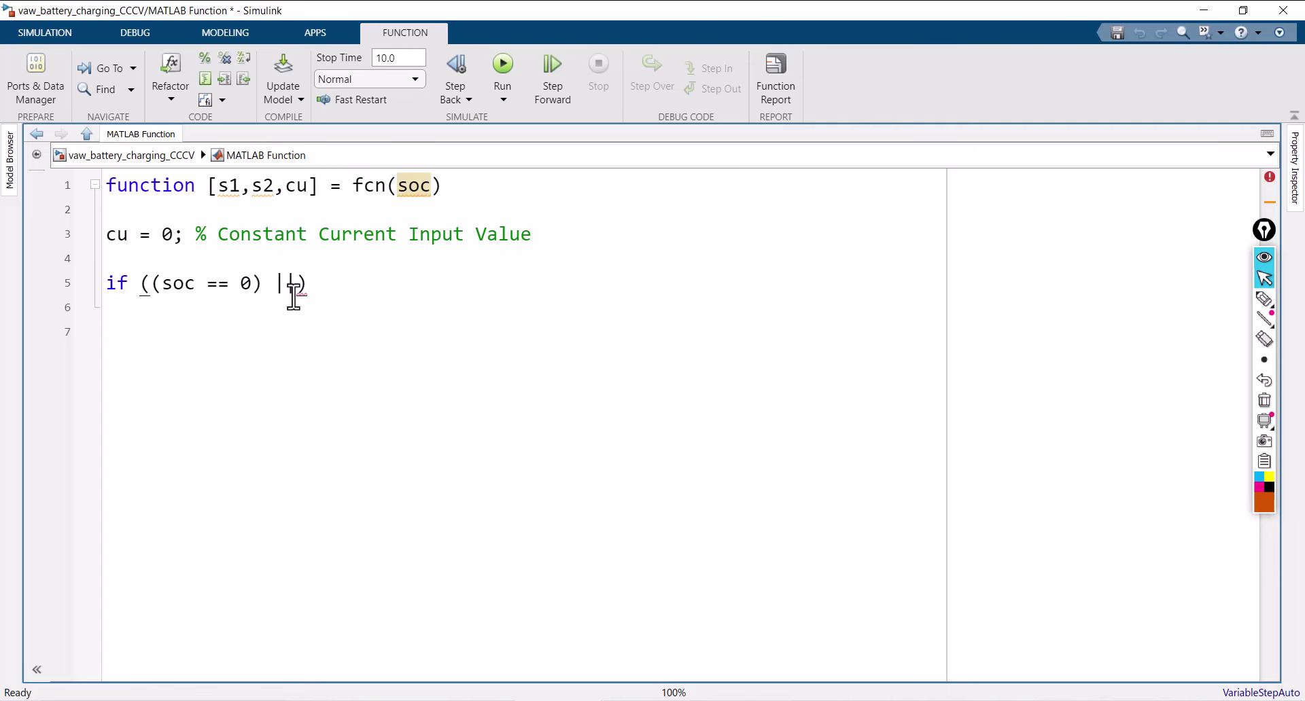
{"action": "type", "text": "(soc"}
{"action": "key", "text": "Escape"}
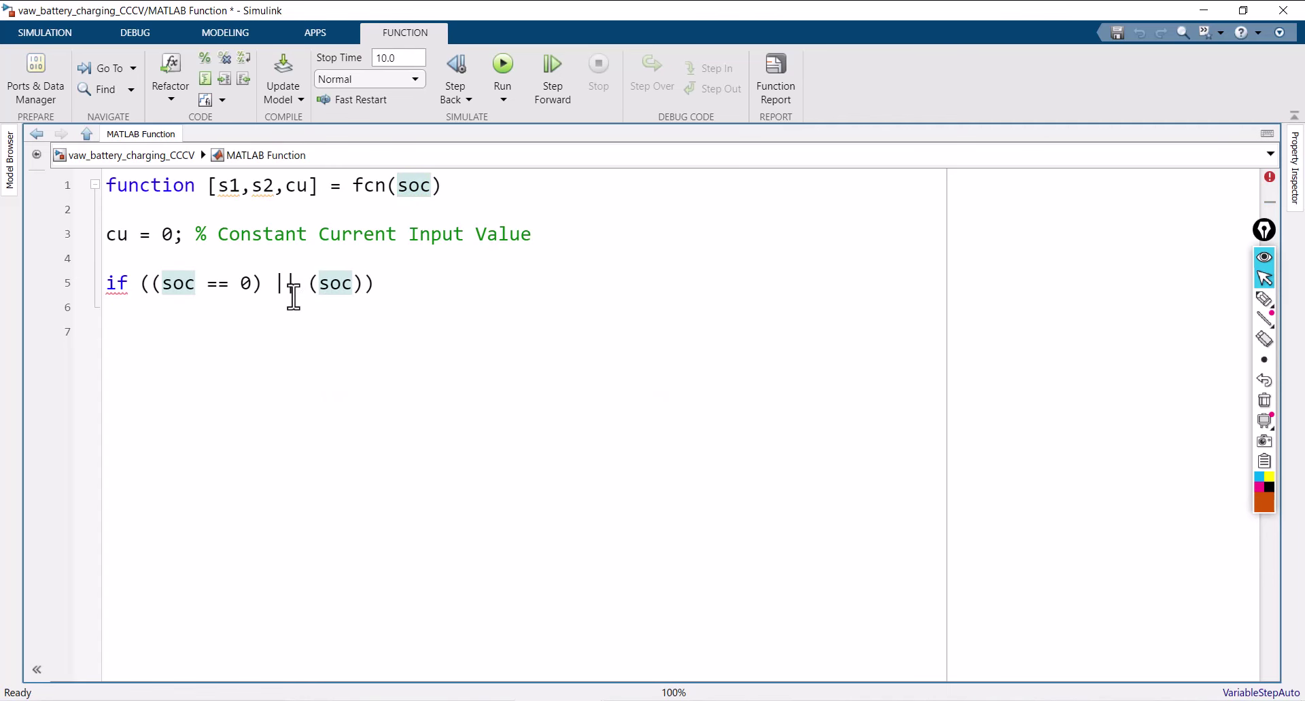
{"action": "type", "text": "<="}
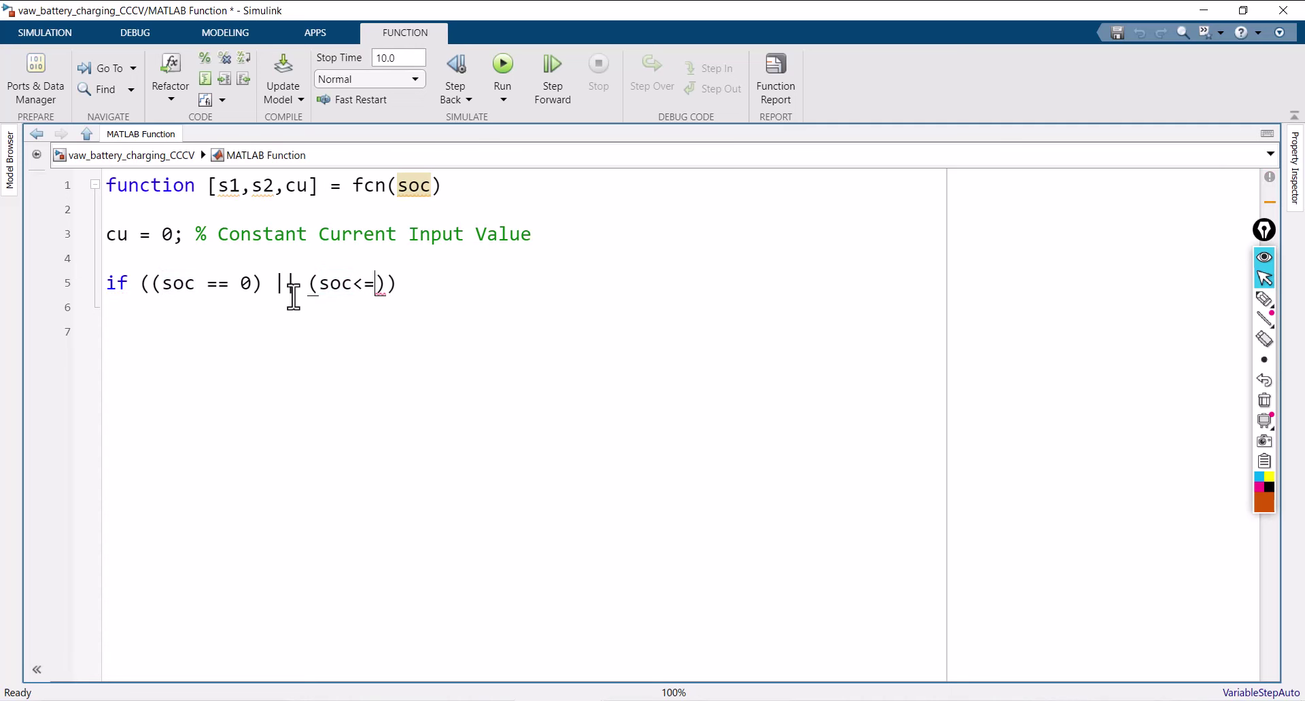
{"action": "type", "text": "80"}
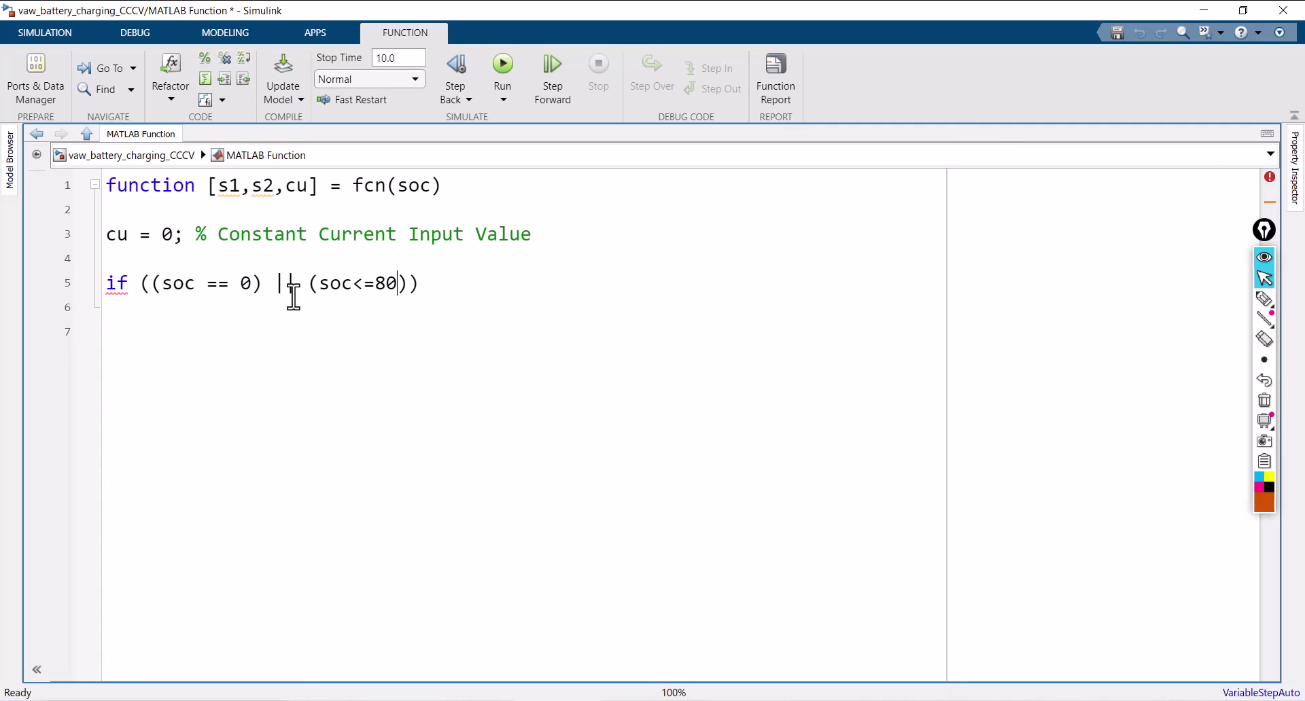
Step: Add the statement s1 = 1; on a new line inside the if branch
{"action": "key", "text": "Right"}
{"action": "key", "text": "Right"}
{"action": "key", "text": "Return"}
{"action": "type", "text": "s1"}
{"action": "key", "text": "BackSpace"}
{"action": "type", "text": "1"}
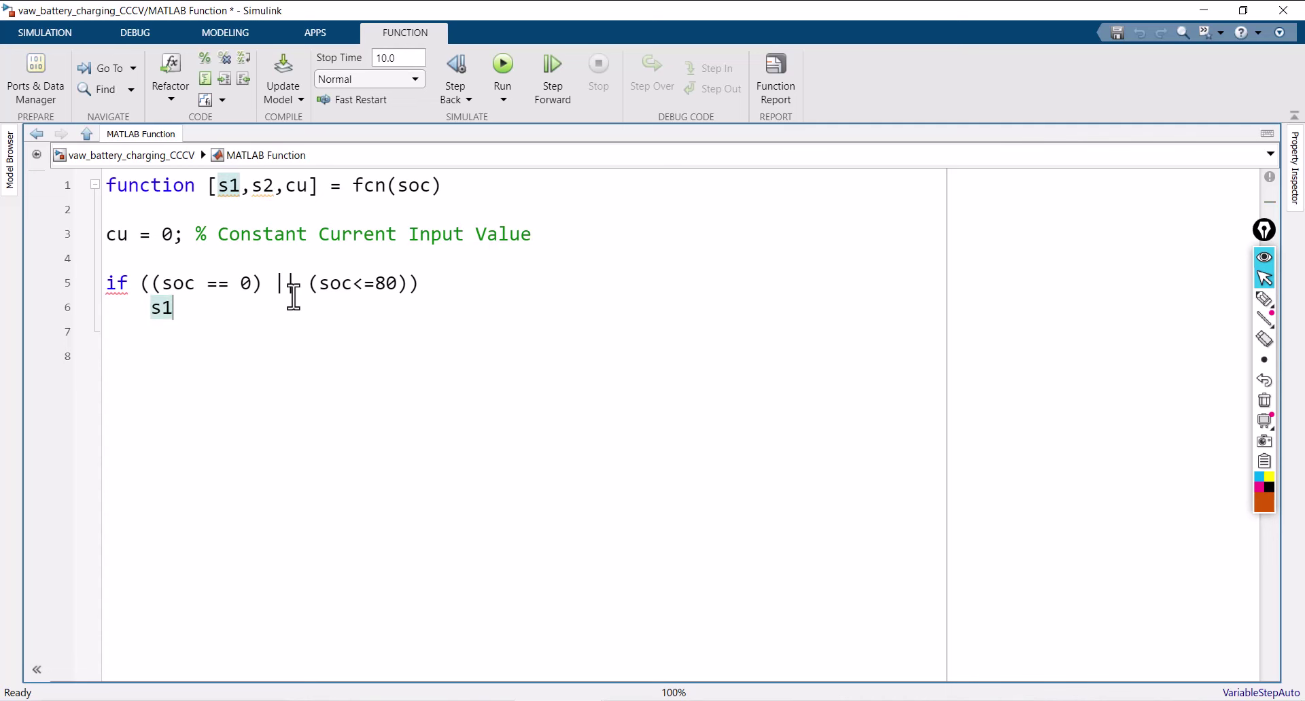
{"action": "type", "text": " = 1;"}
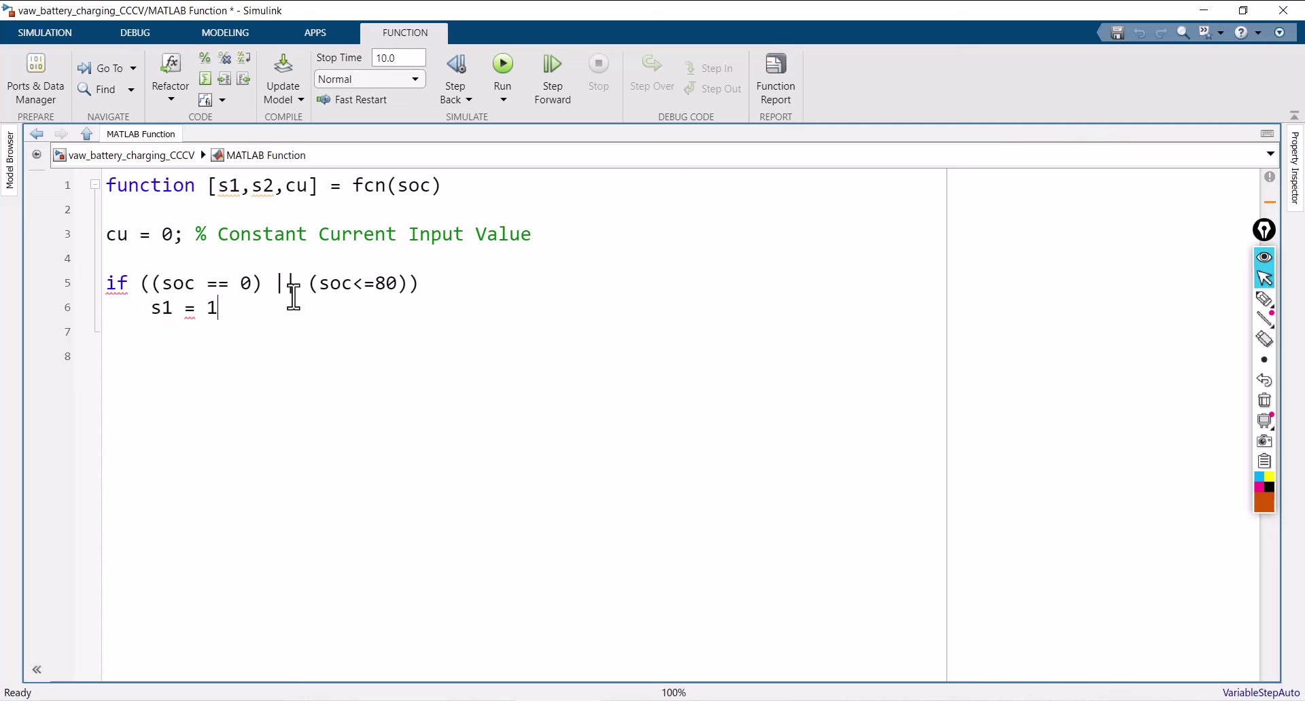
Step: Add the statements cu = 2; and s2 = 0; below s1 in the if branch
{"action": "key", "text": "Return"}
{"action": "type", "text": "cu"}
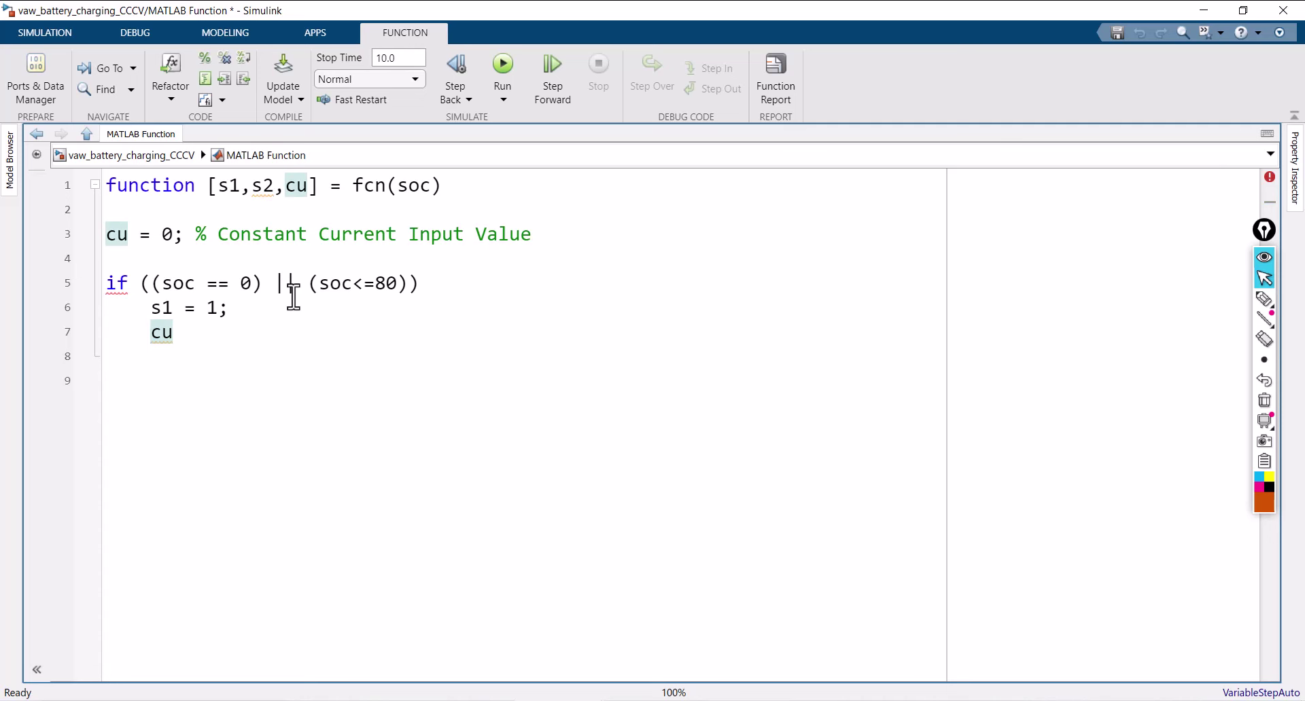
{"action": "type", "text": " = 2"}
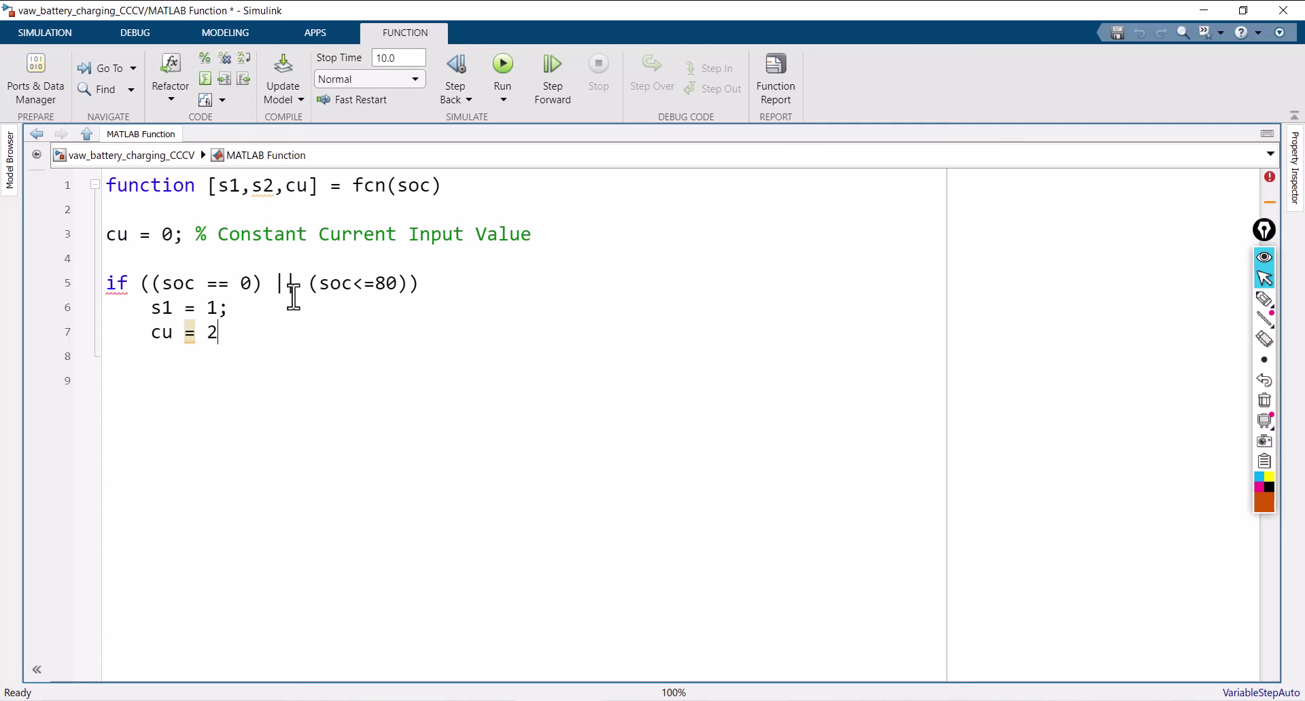
{"action": "type", "text": ";"}
{"action": "key", "text": "Return"}
{"action": "type", "text": "s2 = "}
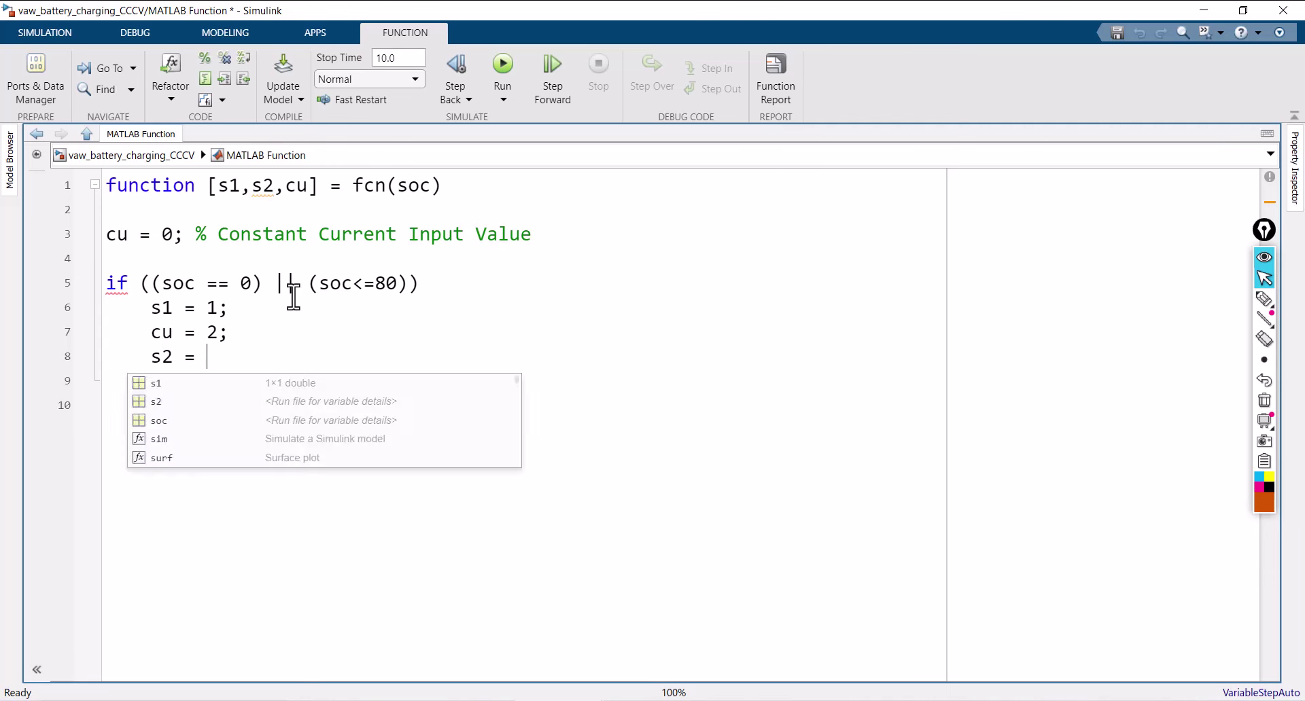
{"action": "type", "text": "0;"}
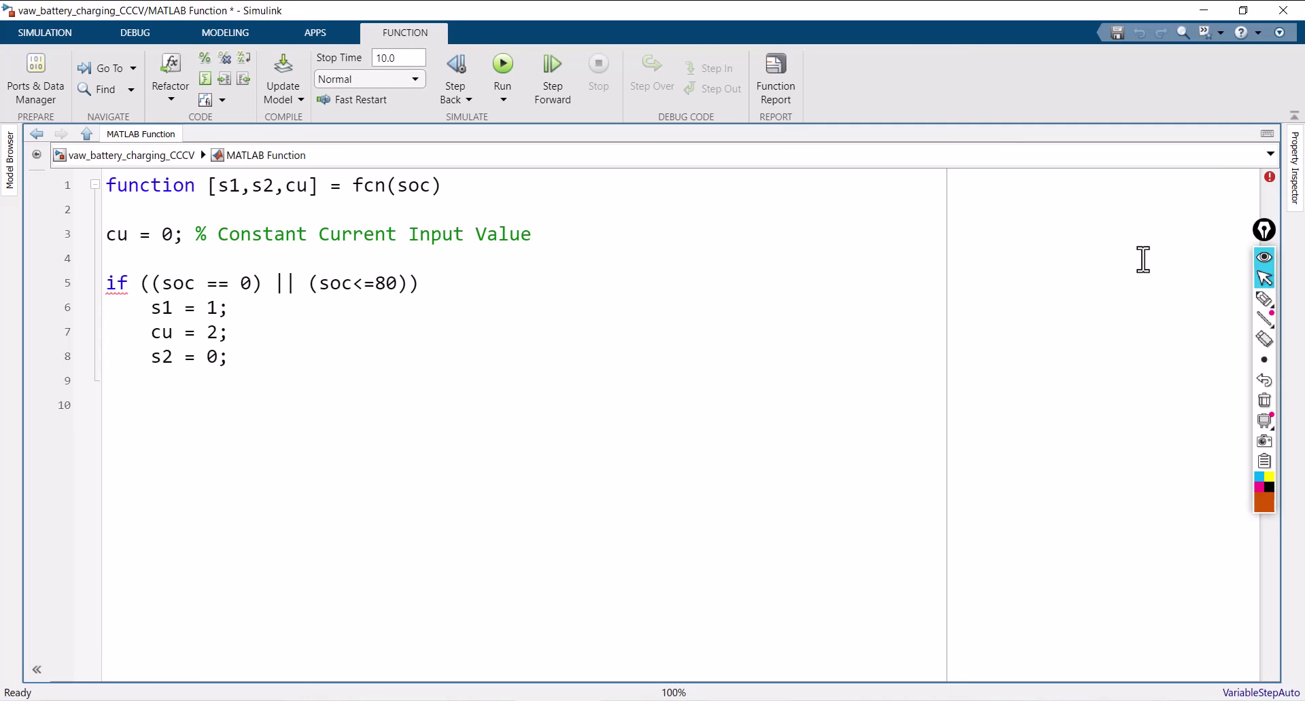
{"action": "left_click", "coordinate": [1264, 299]}
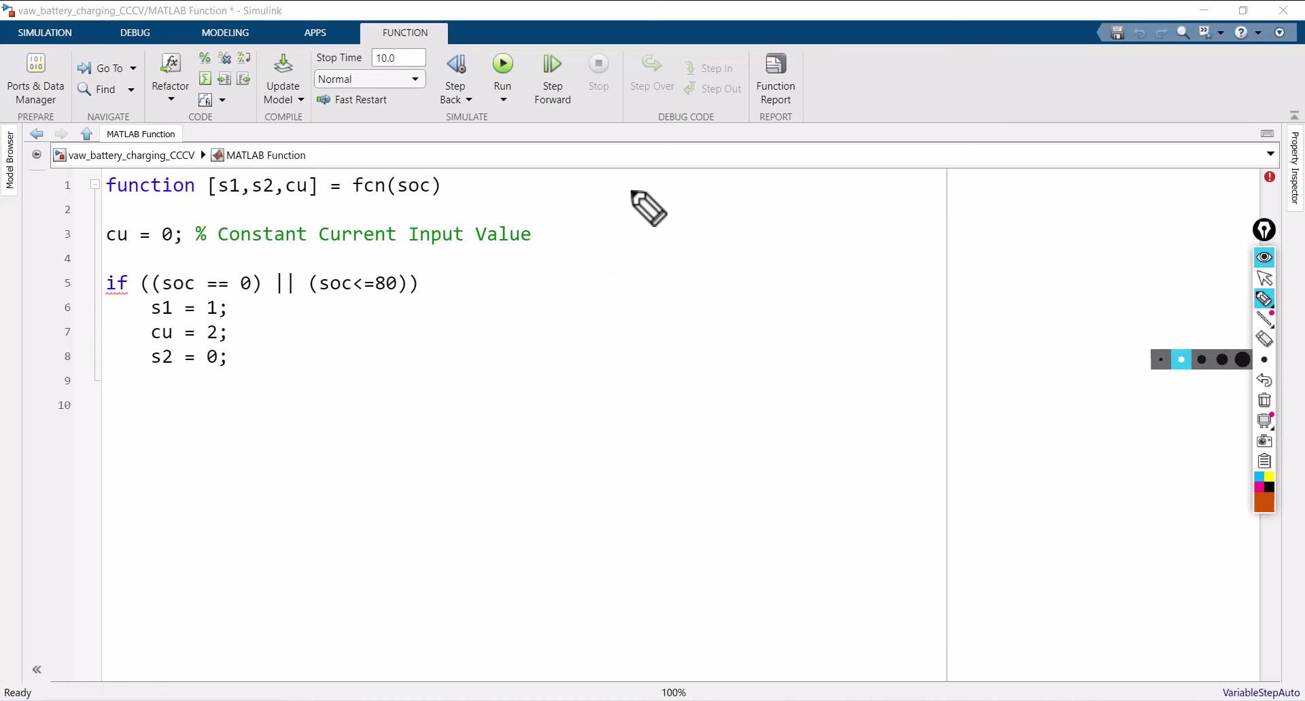
{"action": "mouse_move", "coordinate": [620, 184]}
{"action": "left_mouse_down"}
{"action": "mouse_move", "coordinate": [623, 245]}
{"action": "mouse_move", "coordinate": [656, 215]}
{"action": "mouse_move", "coordinate": [617, 184]}
{"action": "left_mouse_up"}
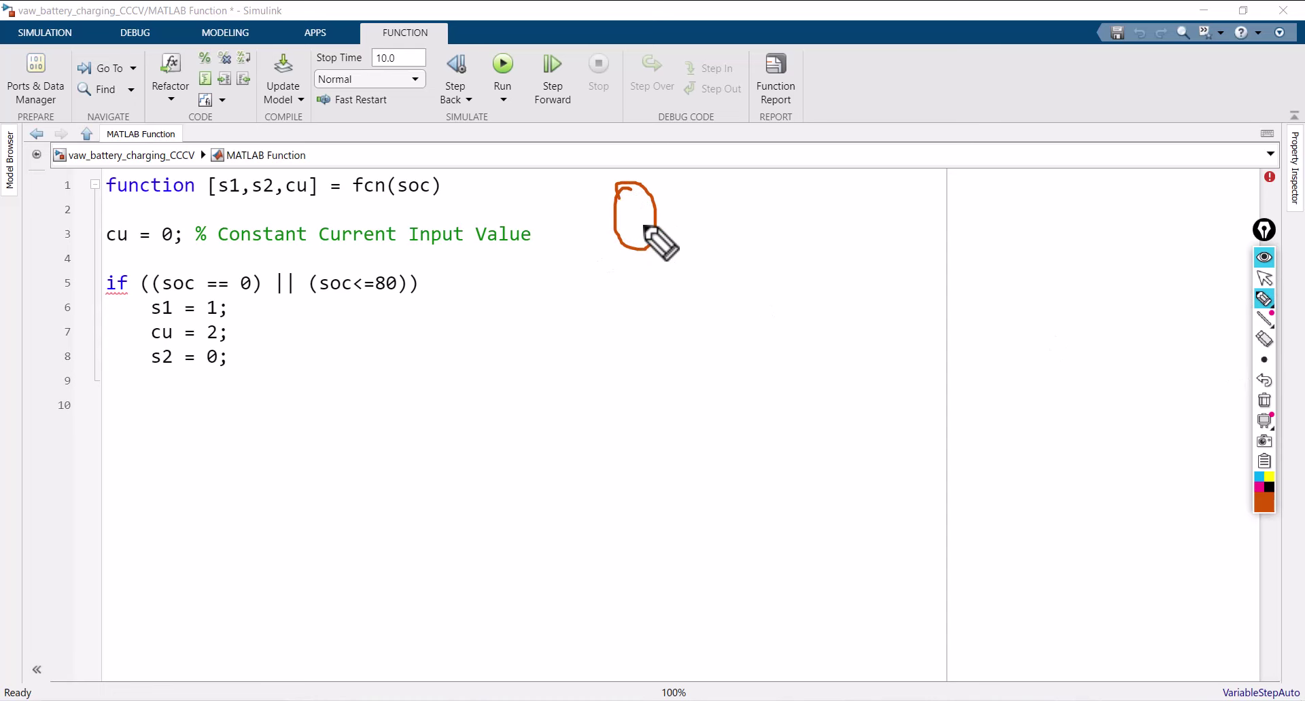
{"action": "mouse_move", "coordinate": [692, 219]}
{"action": "left_mouse_down"}
{"action": "mouse_move", "coordinate": [786, 233]}
{"action": "mouse_move", "coordinate": [804, 204]}
{"action": "mouse_move", "coordinate": [793, 194]}
{"action": "left_mouse_up"}
{"action": "mouse_move", "coordinate": [667, 114]}
{"action": "left_mouse_down"}
{"action": "mouse_move", "coordinate": [662, 145]}
{"action": "mouse_move", "coordinate": [700, 112]}
{"action": "mouse_move", "coordinate": [748, 126]}
{"action": "left_mouse_up"}
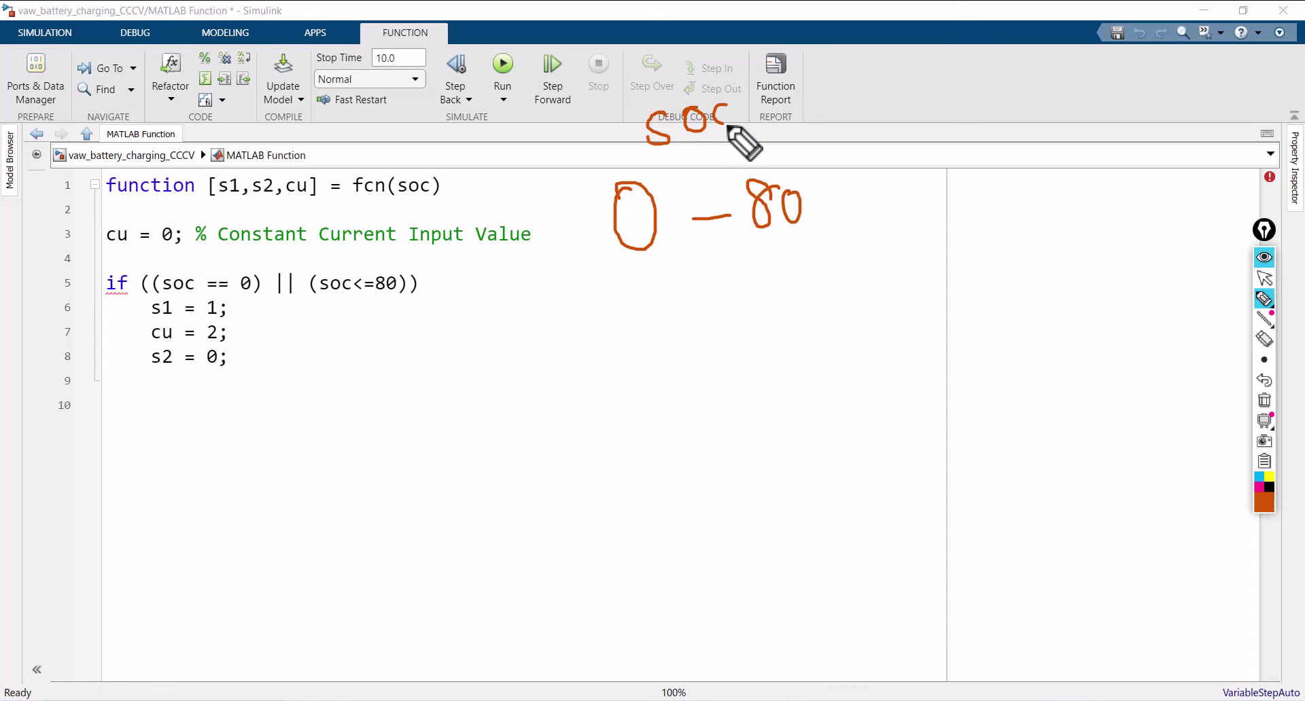
{"action": "left_click_drag", "start_coordinate": [646, 159], "coordinate": [734, 141]}
{"action": "mouse_move", "coordinate": [685, 301]}
{"action": "left_mouse_down"}
{"action": "mouse_move", "coordinate": [655, 332]}
{"action": "mouse_move", "coordinate": [702, 332]}
{"action": "left_mouse_up"}
{"action": "left_click_drag", "start_coordinate": [749, 293], "coordinate": [765, 316]}
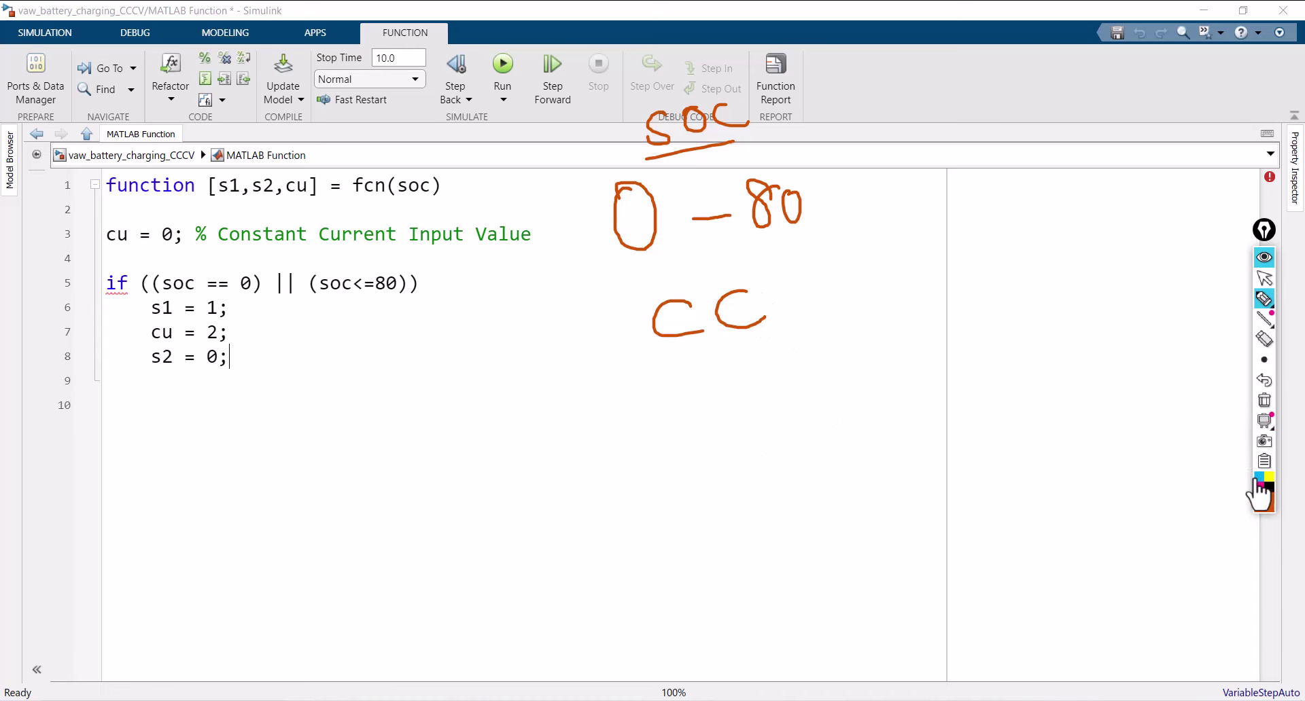
{"action": "left_click", "coordinate": [1259, 477]}
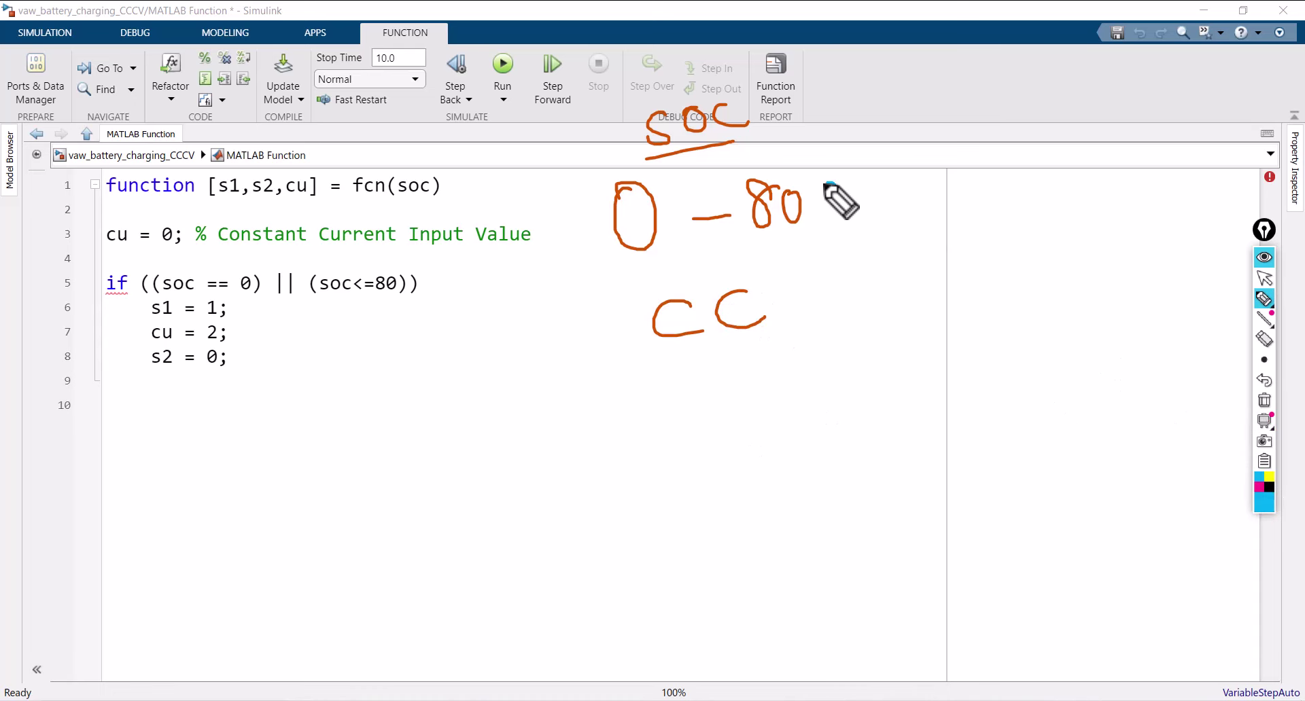
{"action": "mouse_move", "coordinate": [842, 185]}
{"action": "left_mouse_down"}
{"action": "mouse_move", "coordinate": [921, 197]}
{"action": "mouse_move", "coordinate": [936, 171]}
{"action": "mouse_move", "coordinate": [961, 167]}
{"action": "left_mouse_up"}
{"action": "left_click_drag", "start_coordinate": [824, 100], "coordinate": [809, 128]}
{"action": "left_click_drag", "start_coordinate": [851, 104], "coordinate": [899, 118]}
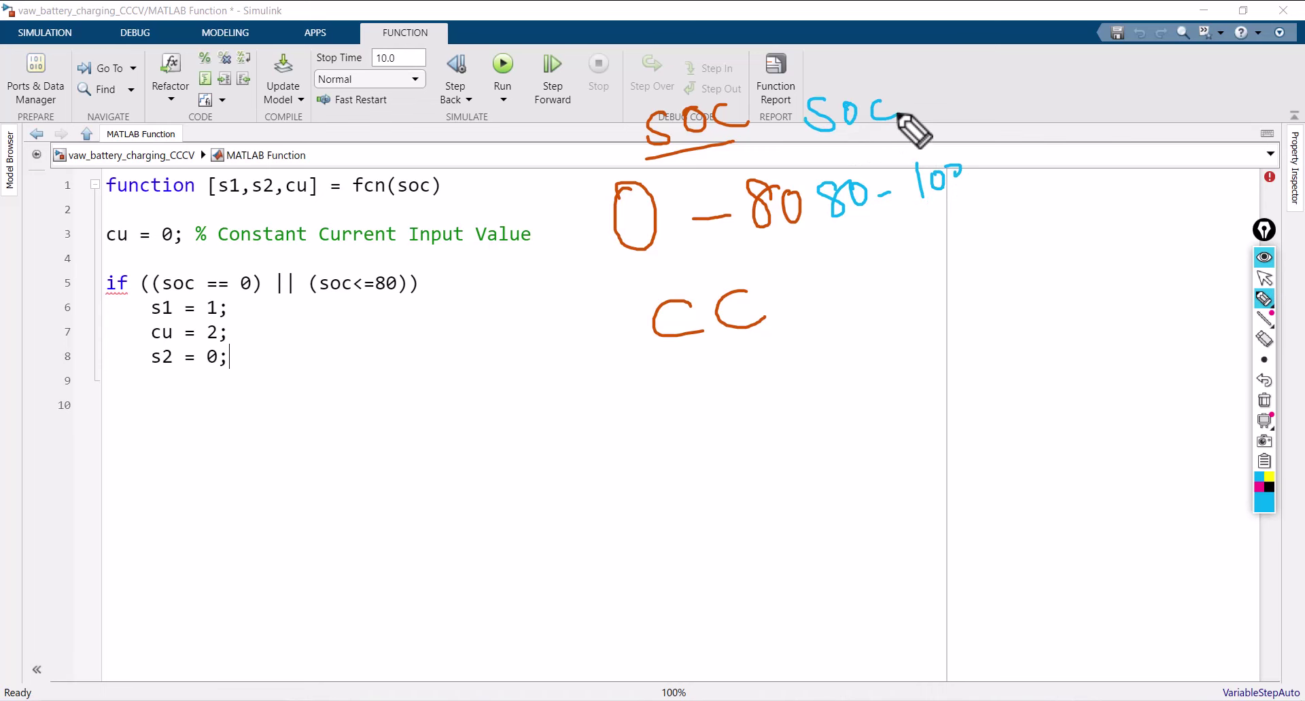
{"action": "left_click_drag", "start_coordinate": [776, 162], "coordinate": [901, 136]}
{"action": "mouse_move", "coordinate": [882, 274]}
{"action": "left_mouse_down"}
{"action": "mouse_move", "coordinate": [883, 303]}
{"action": "mouse_move", "coordinate": [911, 299]}
{"action": "mouse_move", "coordinate": [928, 239]}
{"action": "left_mouse_up"}
{"action": "left_click", "coordinate": [1264, 400]}
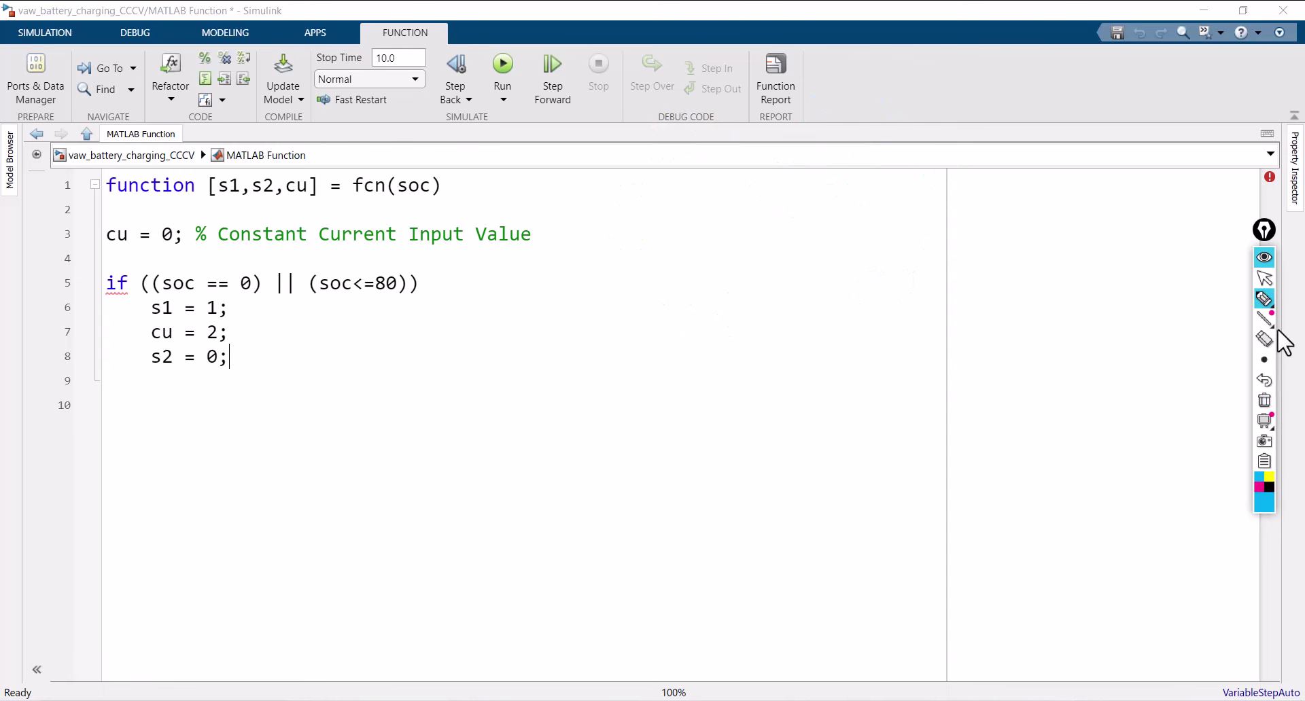
{"action": "left_click", "coordinate": [1264, 278]}
Step: Add an else branch below s2 = 0; containing the statement s1 = 0;
{"action": "left_click", "coordinate": [241, 361]}
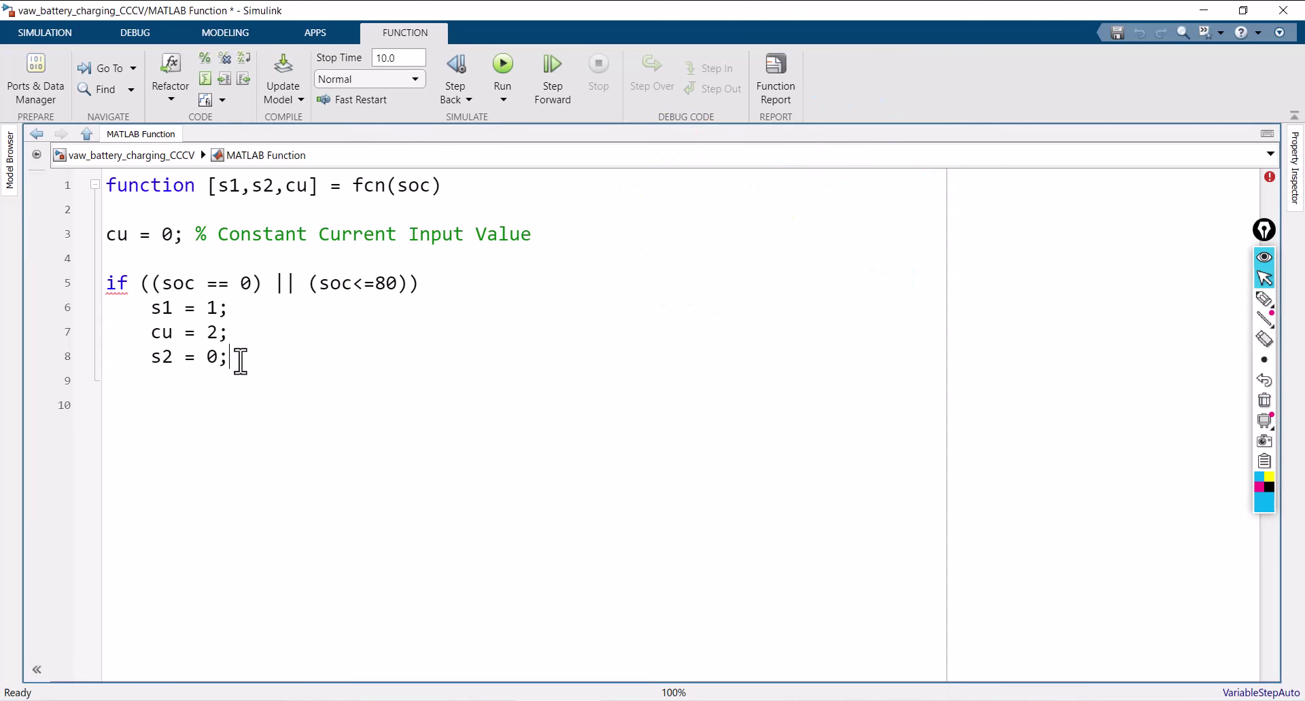
{"action": "key", "text": "Return"}
{"action": "type", "text": "else"}
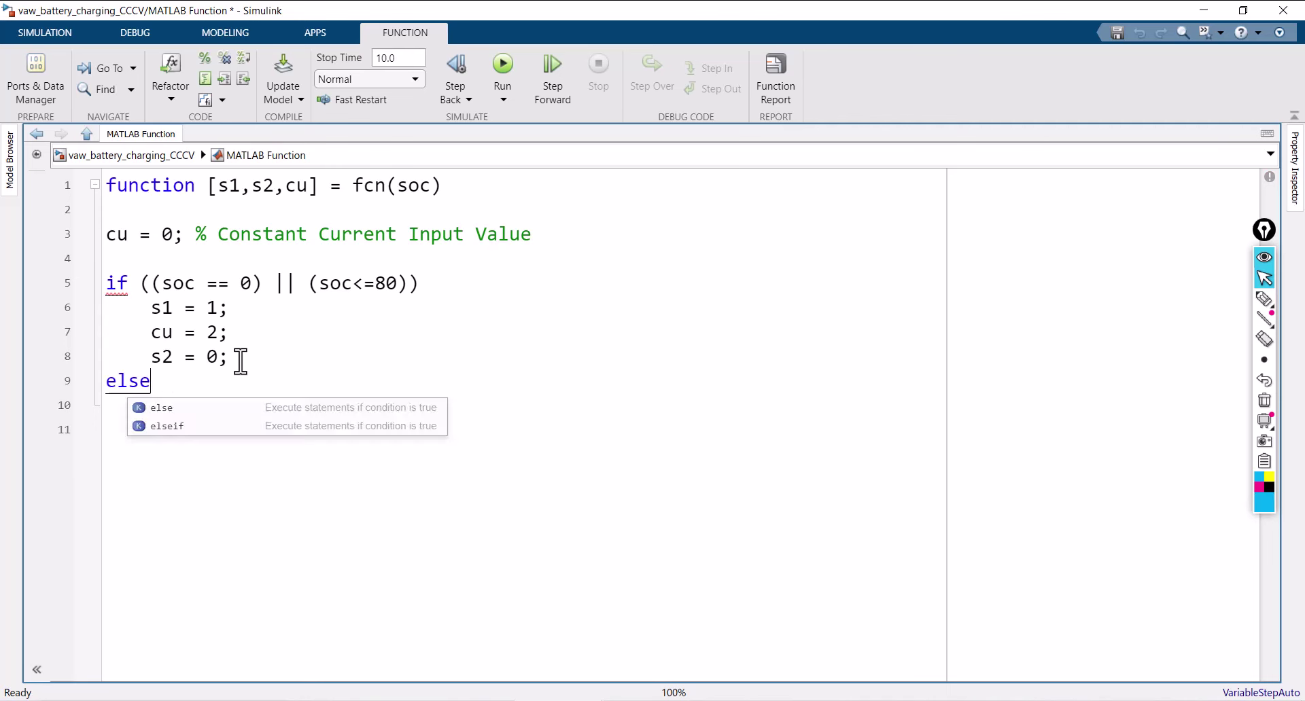
{"action": "key", "text": "Return"}
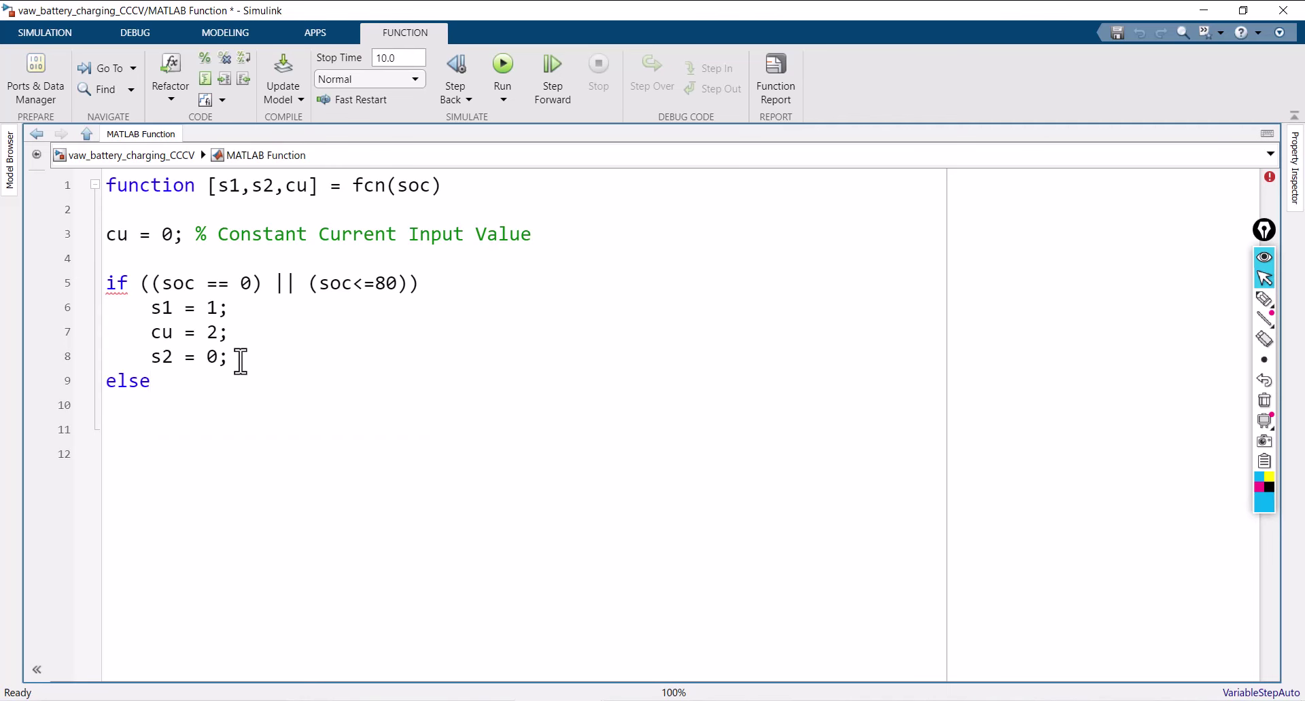
{"action": "type", "text": "s1="}
{"action": "key", "text": "BackSpace"}
{"action": "type", "text": "= 0;"}
{"action": "key", "text": "BackSpace"}
{"action": "type", "text": ";"}
Step: Add s2 = 1; to the else branch and close the if statement with end
{"action": "key", "text": "Return"}
{"action": "type", "text": "s2 = 1;"}
{"action": "key", "text": "Return"}
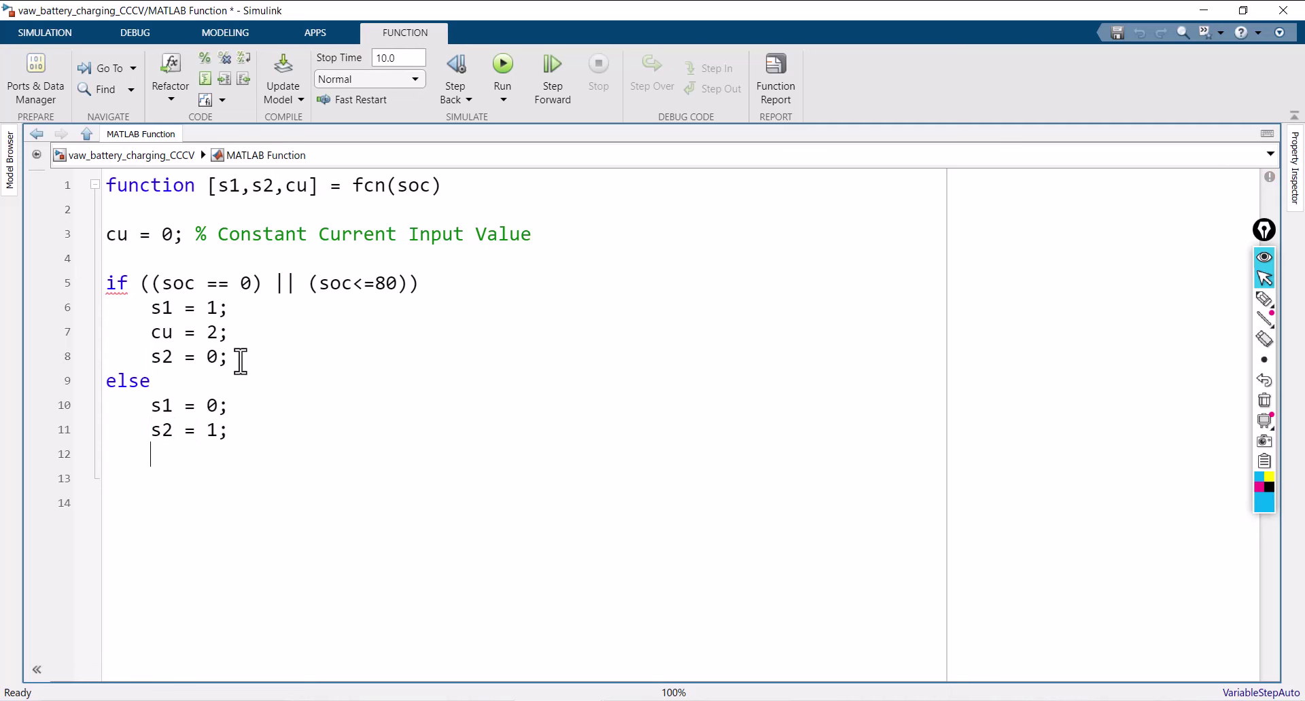
{"action": "type", "text": "end"}
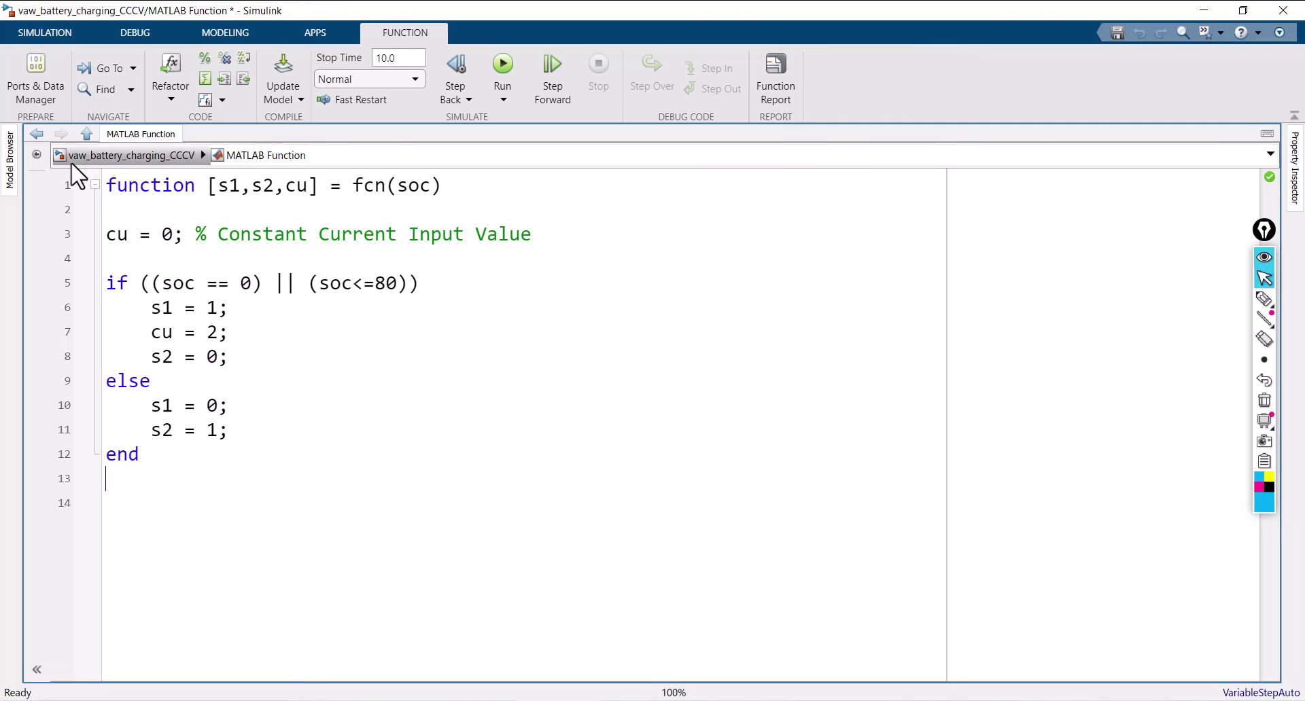
Step: Return to the top-level vaw_battery_charging_CCCV model and add a Mosfet block in the empty canvas area beside the battery
{"action": "left_click", "coordinate": [101, 163]}
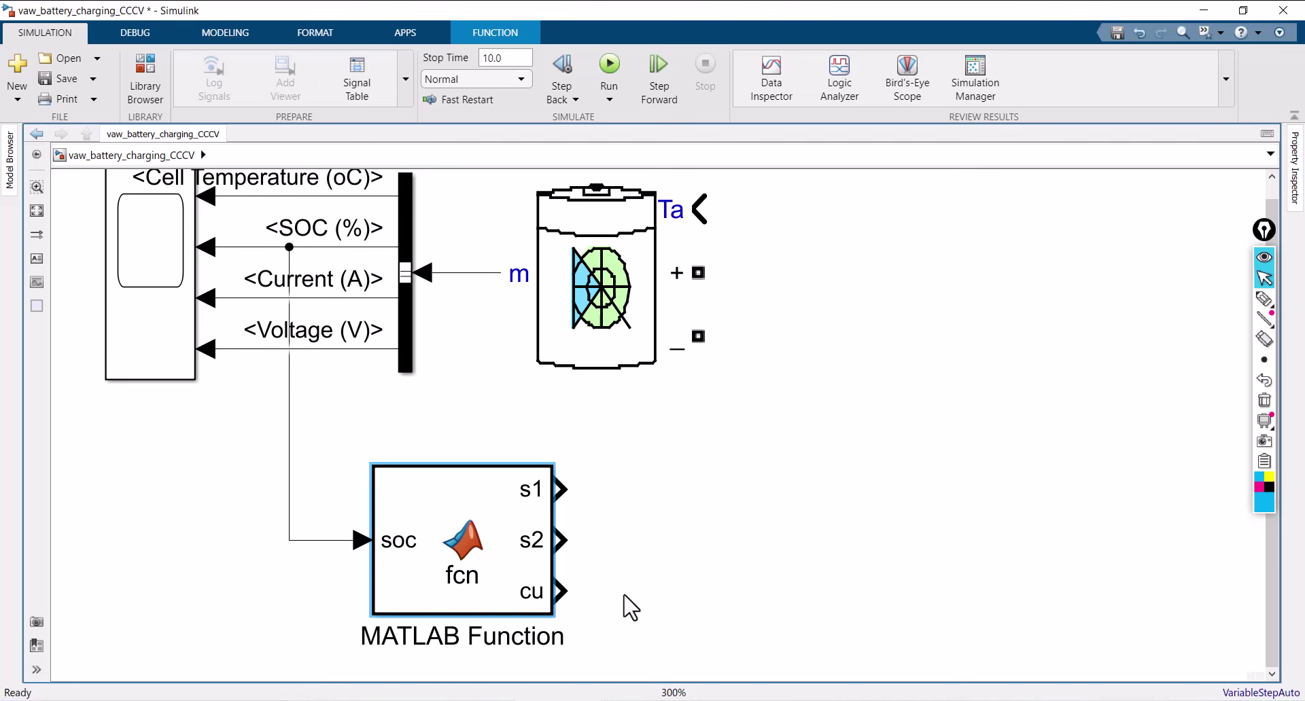
{"action": "scroll", "coordinate": [631, 607], "scroll_direction": "down", "scroll_amount": 1}
{"action": "scroll", "coordinate": [429, 489], "scroll_direction": "down", "scroll_amount": 2}
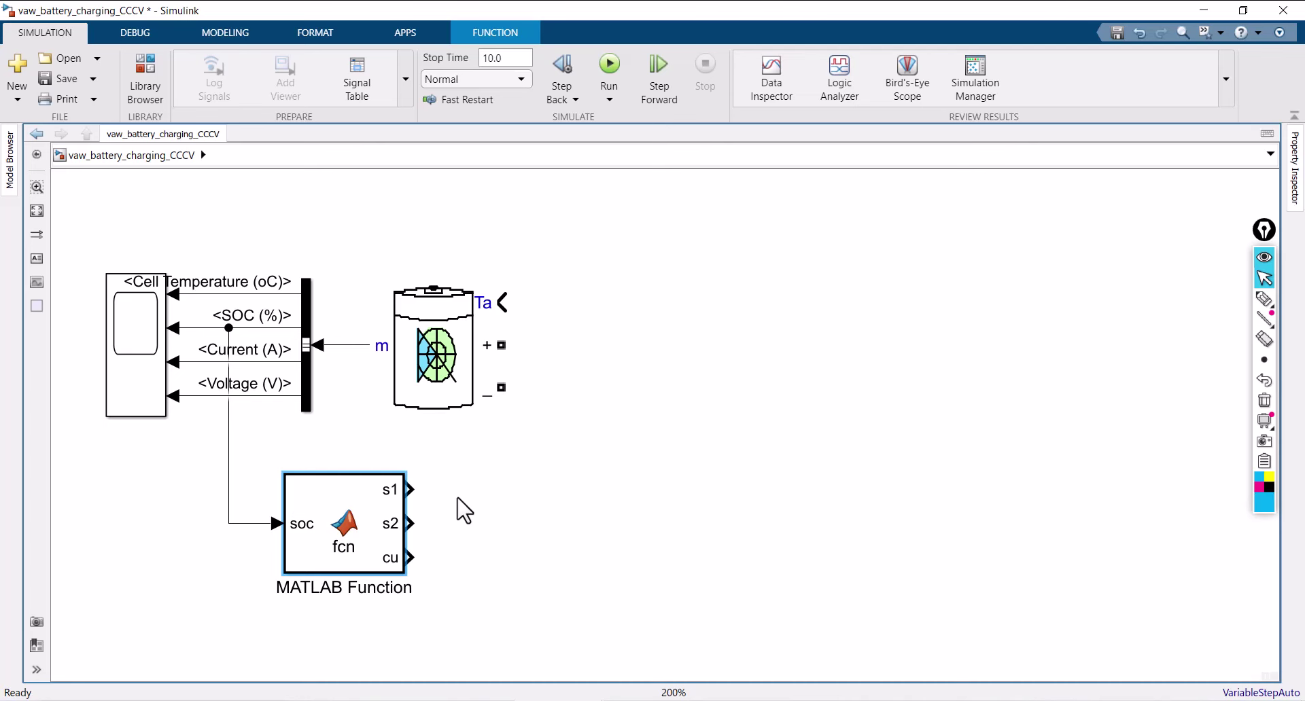
{"action": "double_click", "coordinate": [772, 443]}
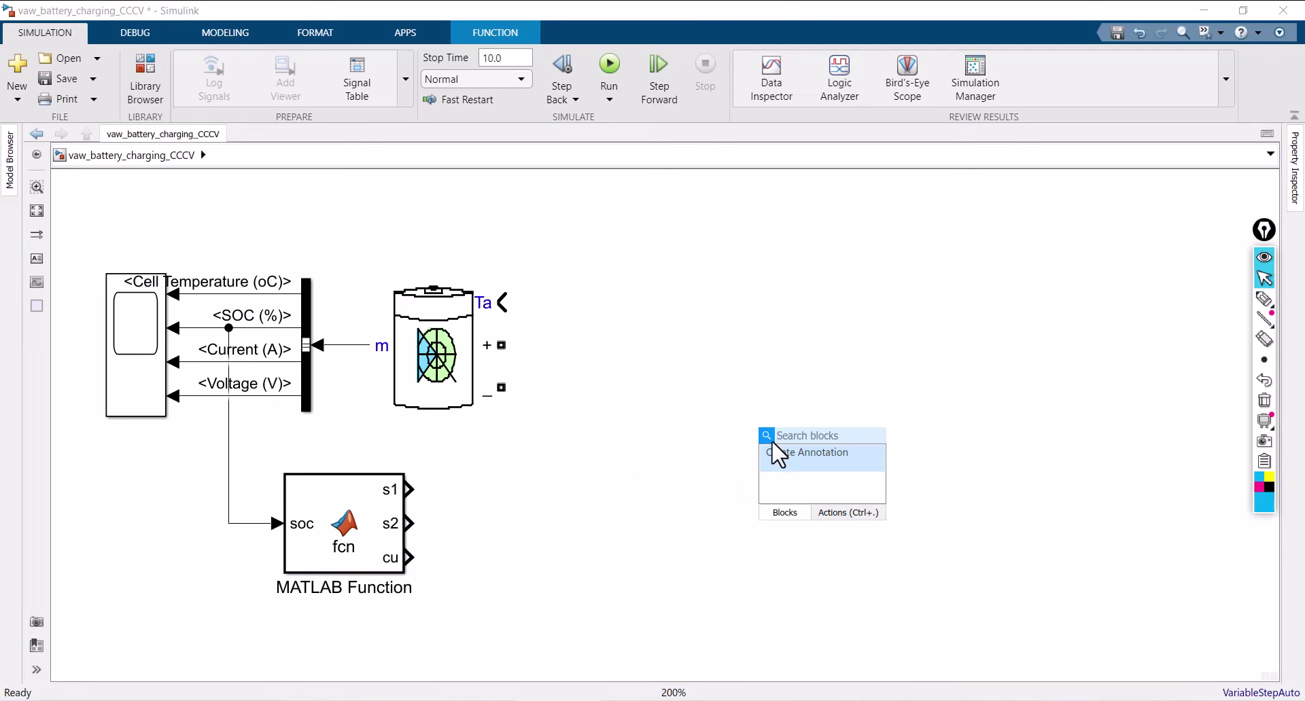
{"action": "type", "text": "mos"}
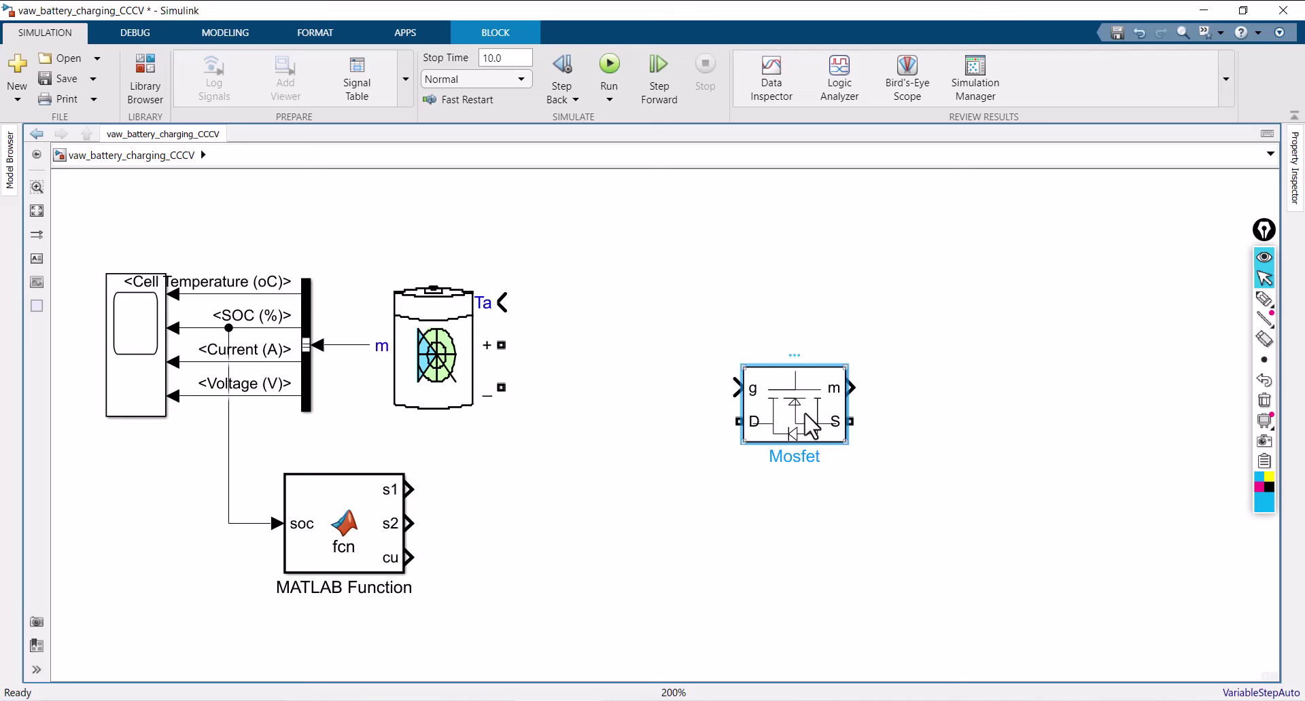
Step: Turn off the measurement port in the Mosfet's block parameters and apply the change
{"action": "double_click", "coordinate": [808, 425]}
{"action": "left_click_drag", "start_coordinate": [1207, 340], "coordinate": [1217, 520]}
{"action": "left_click_drag", "start_coordinate": [1041, 142], "coordinate": [1020, 33]}
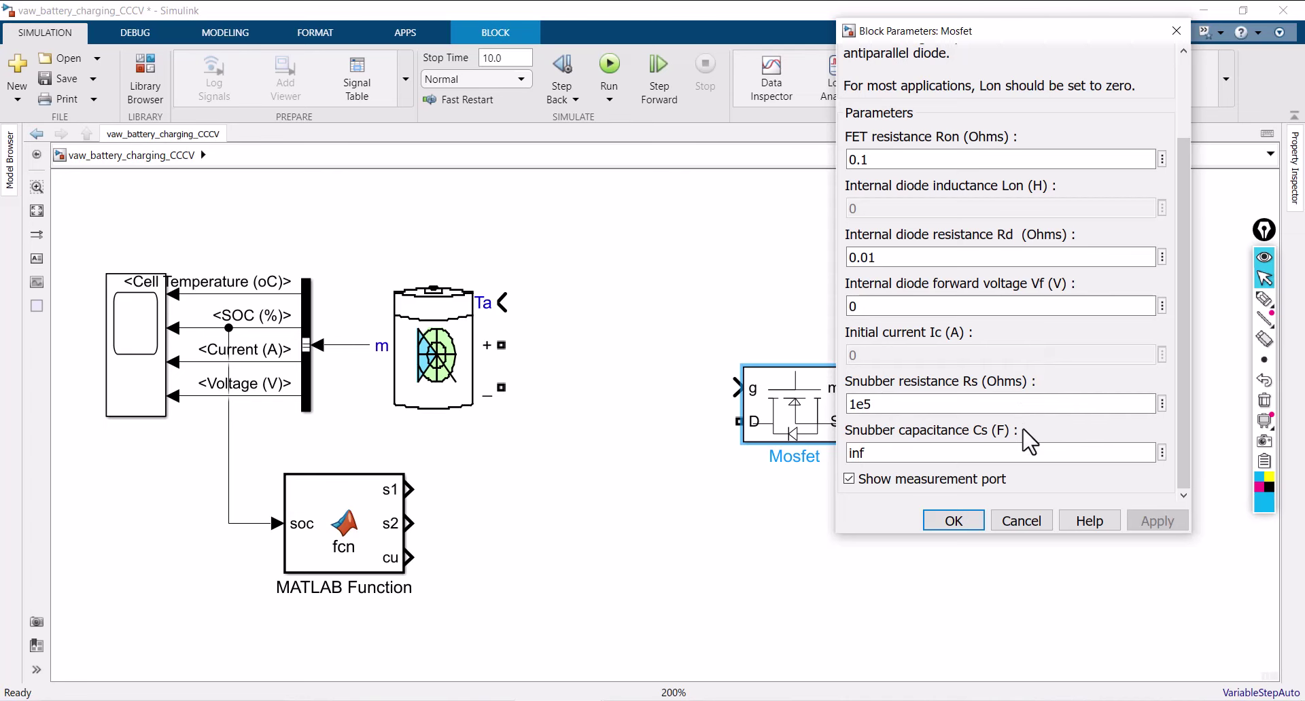
{"action": "left_click", "coordinate": [850, 479]}
{"action": "left_click", "coordinate": [953, 521]}
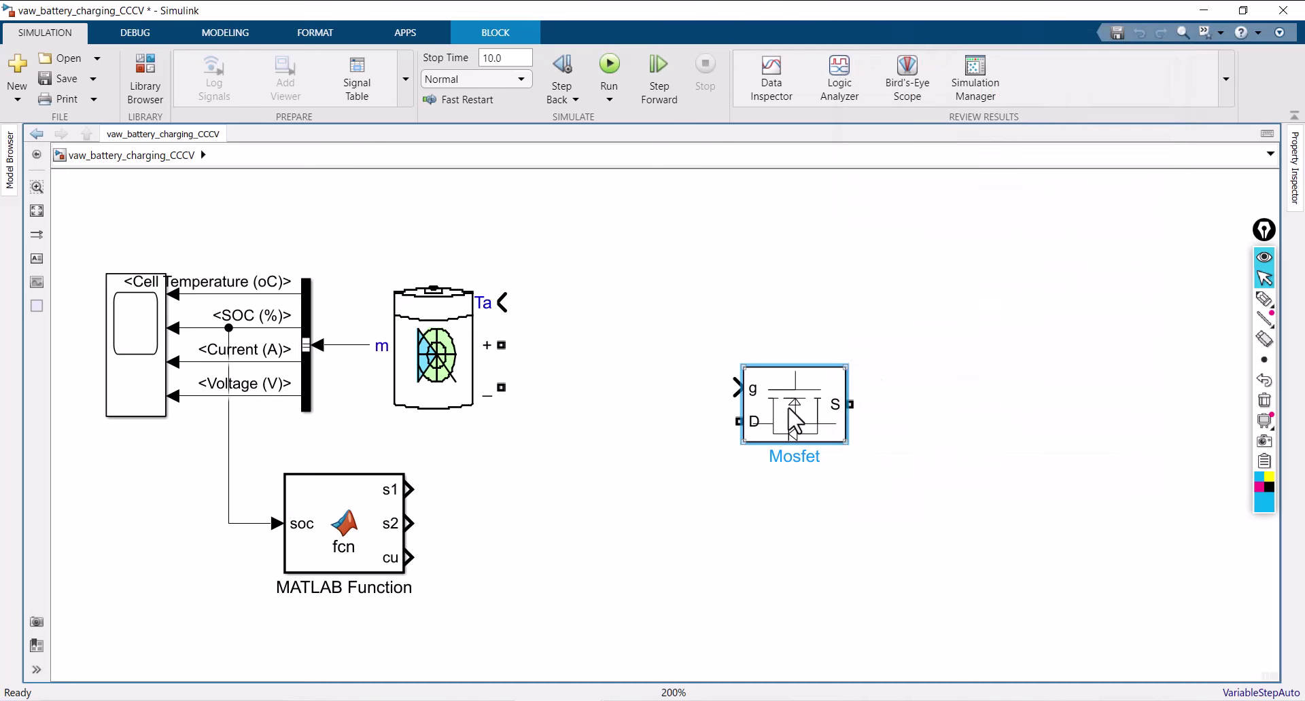
Step: Place a copy of the Mosfet block below the original and shift the original slightly up and to the right
{"action": "left_click_drag", "start_coordinate": [793, 421], "coordinate": [800, 557]}
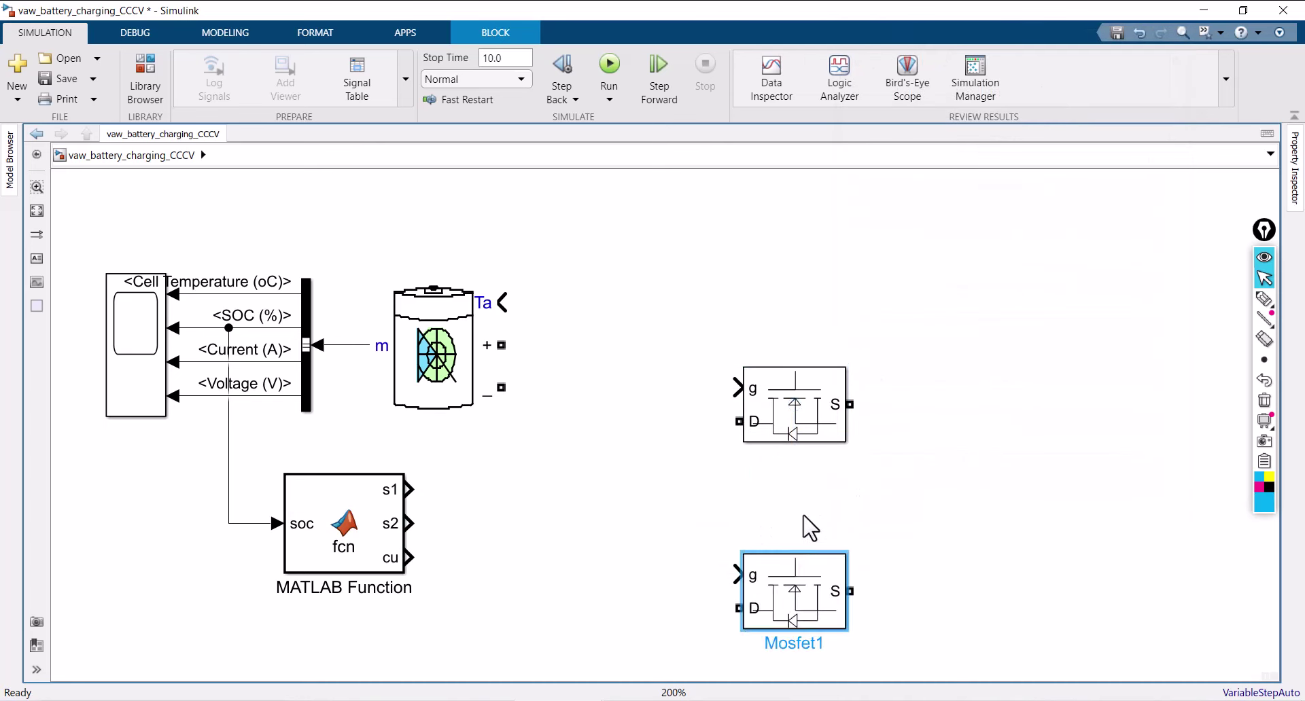
{"action": "left_click_drag", "start_coordinate": [828, 407], "coordinate": [871, 363]}
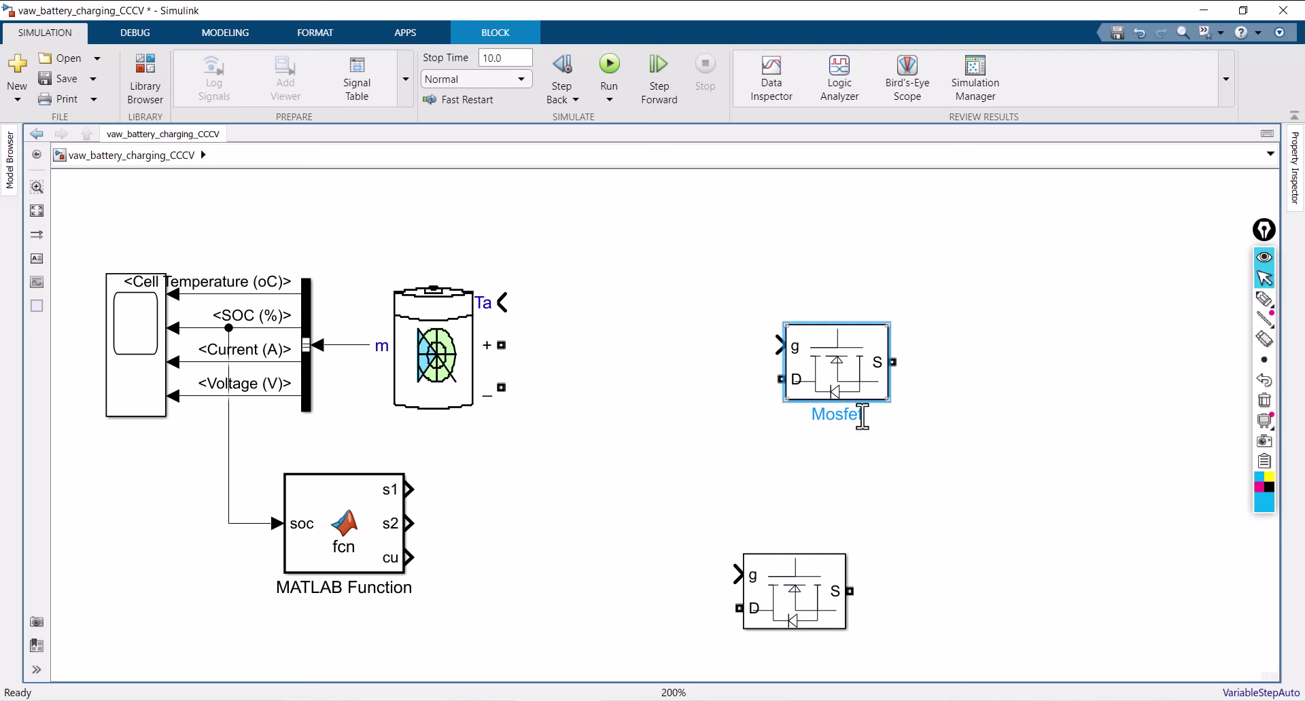
Step: Rename the upper Mosfet S1, align the copied Mosfet directly beneath it and rename the copy S2
{"action": "left_click", "coordinate": [862, 416]}
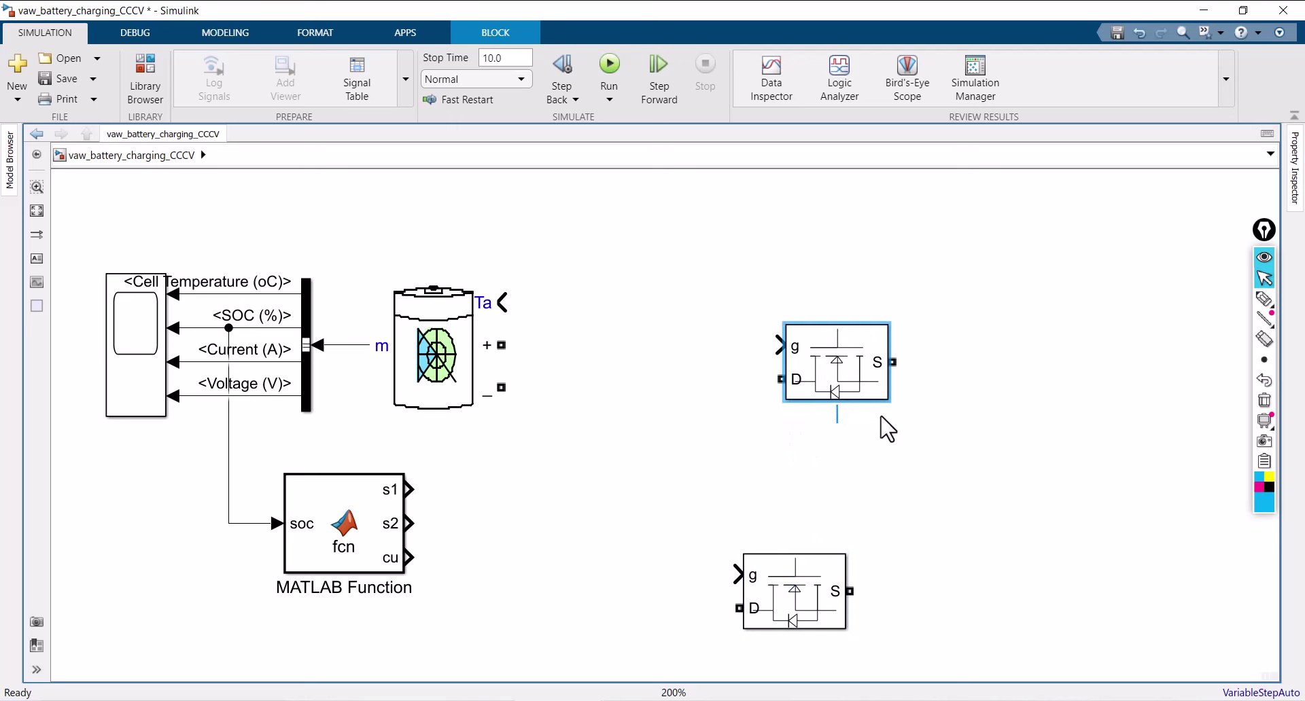
{"action": "type", "text": "S1"}
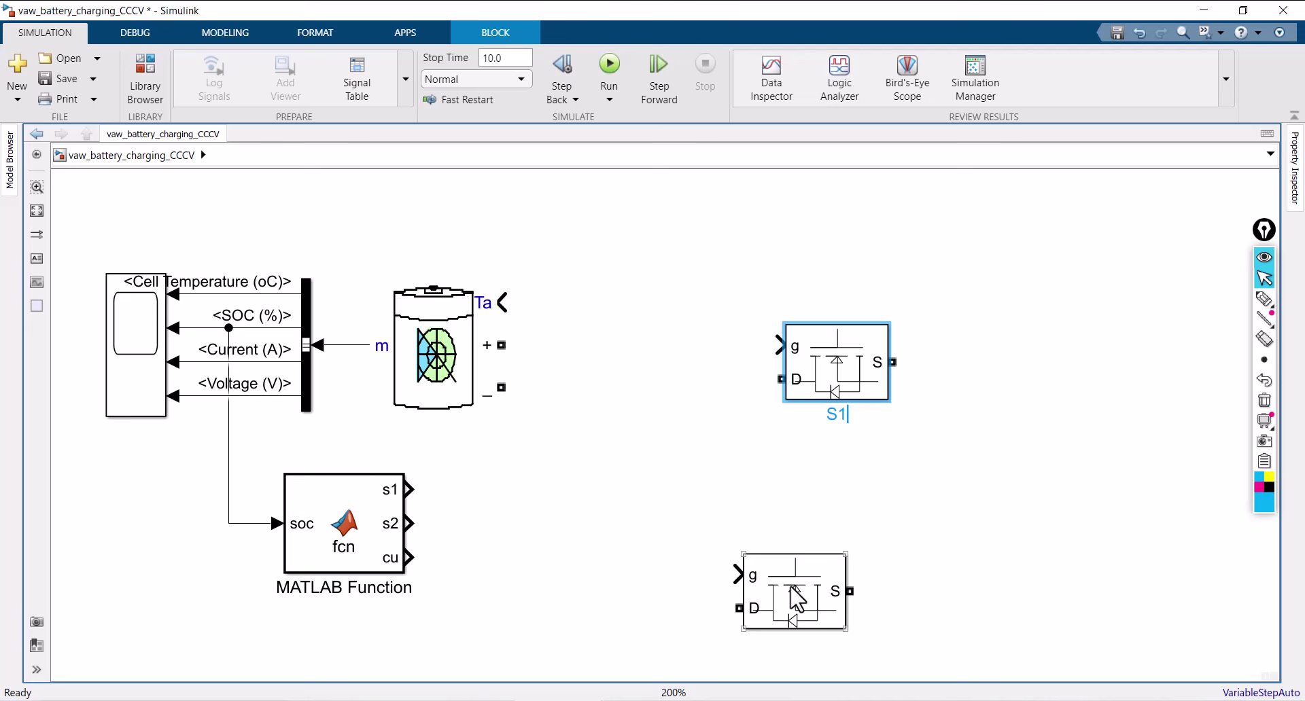
{"action": "left_click_drag", "start_coordinate": [796, 591], "coordinate": [838, 505]}
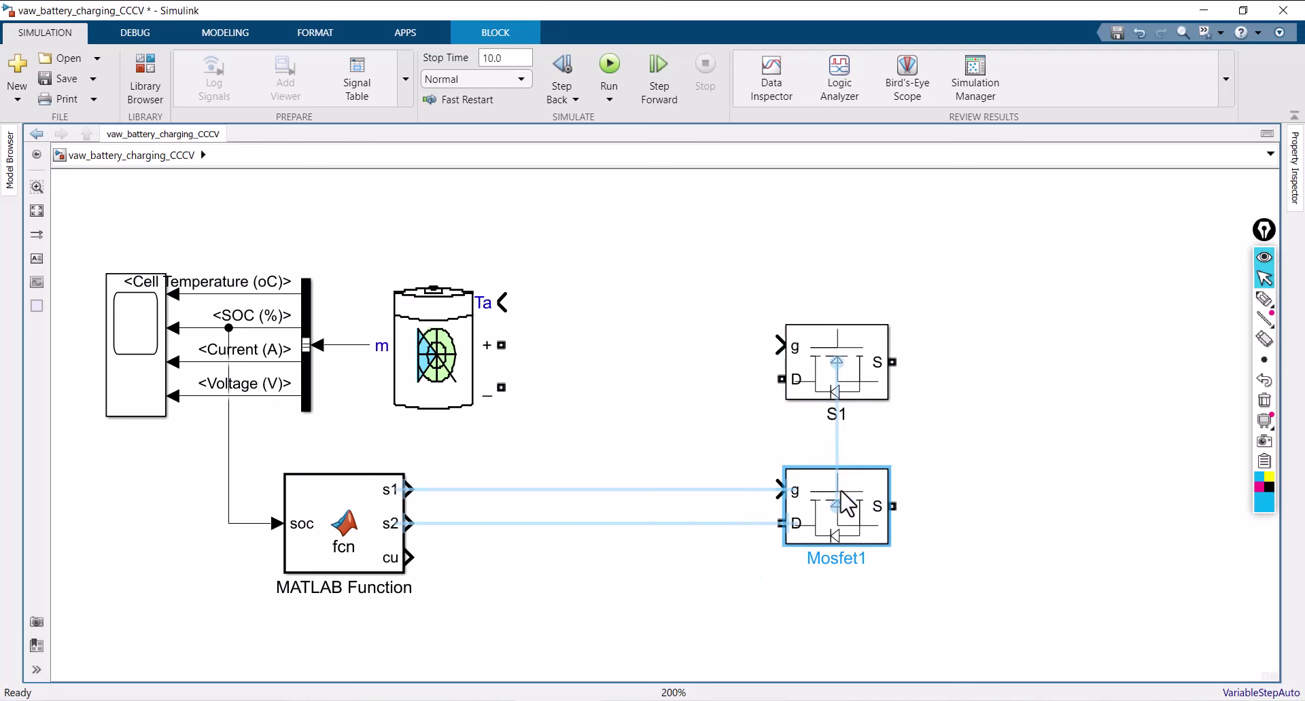
{"action": "left_click", "coordinate": [864, 562]}
{"action": "key", "text": "BackSpace"}
{"action": "type", "text": "S"}
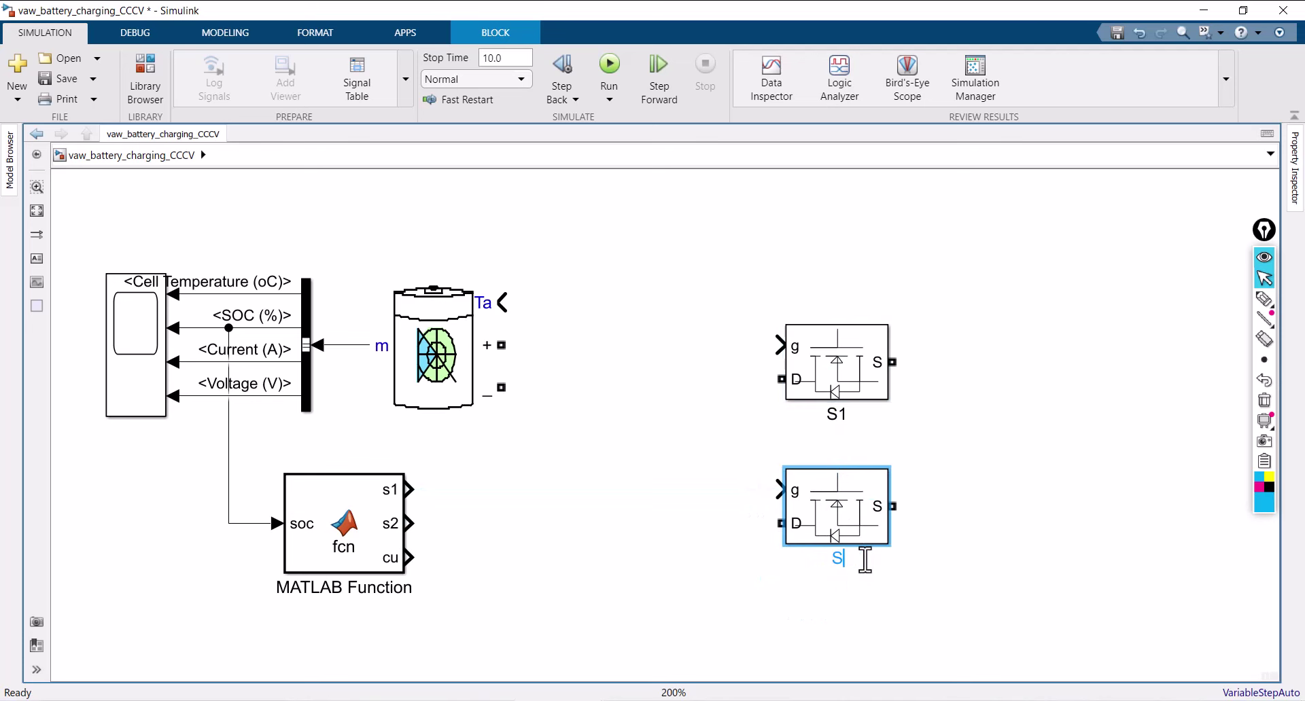
{"action": "type", "text": "2"}
{"action": "left_click", "coordinate": [964, 582]}
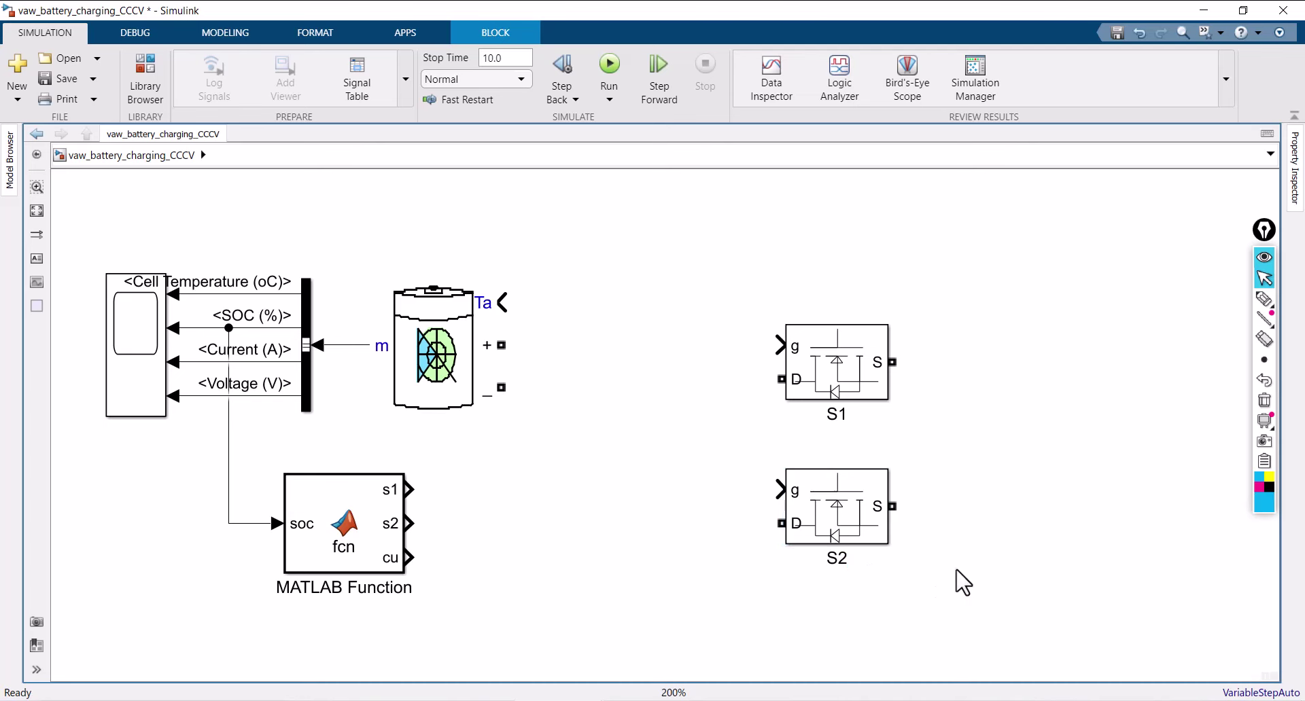
Step: Add a DC Voltage Source block in the empty canvas area below S2
{"action": "scroll", "coordinate": [865, 479], "scroll_direction": "down", "scroll_amount": 1}
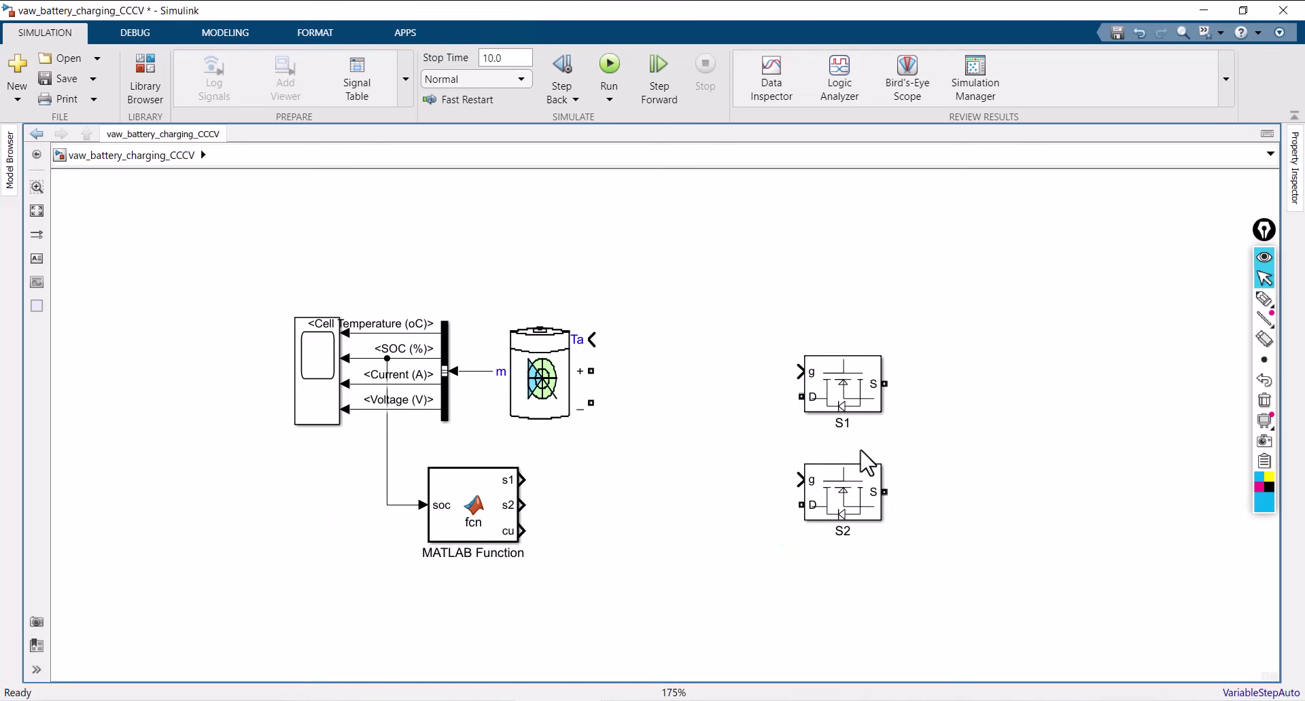
{"action": "scroll", "coordinate": [234, 367], "scroll_direction": "down", "scroll_amount": 2}
{"action": "scroll", "coordinate": [435, 462], "scroll_direction": "up", "scroll_amount": 2}
{"action": "scroll", "coordinate": [527, 518], "scroll_direction": "up", "scroll_amount": 3}
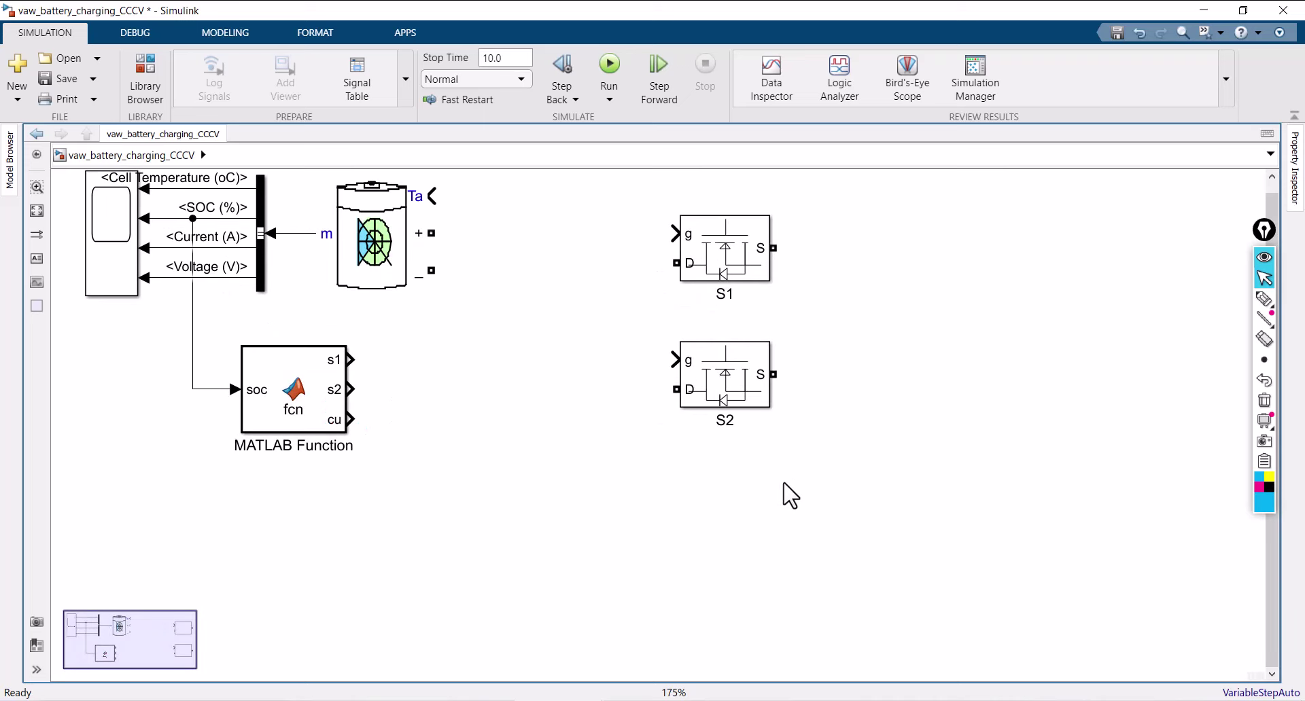
{"action": "double_click", "coordinate": [782, 546]}
{"action": "type", "text": "dc"}
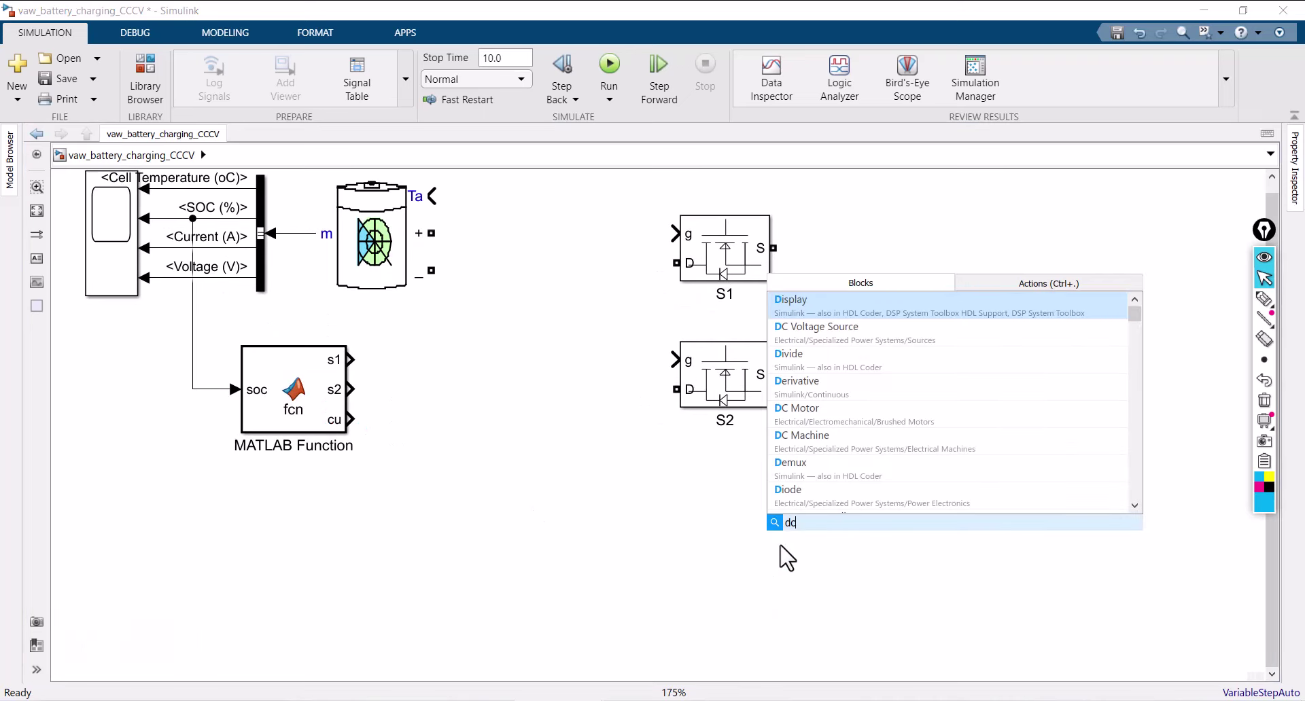
{"action": "left_click", "coordinate": [805, 302]}
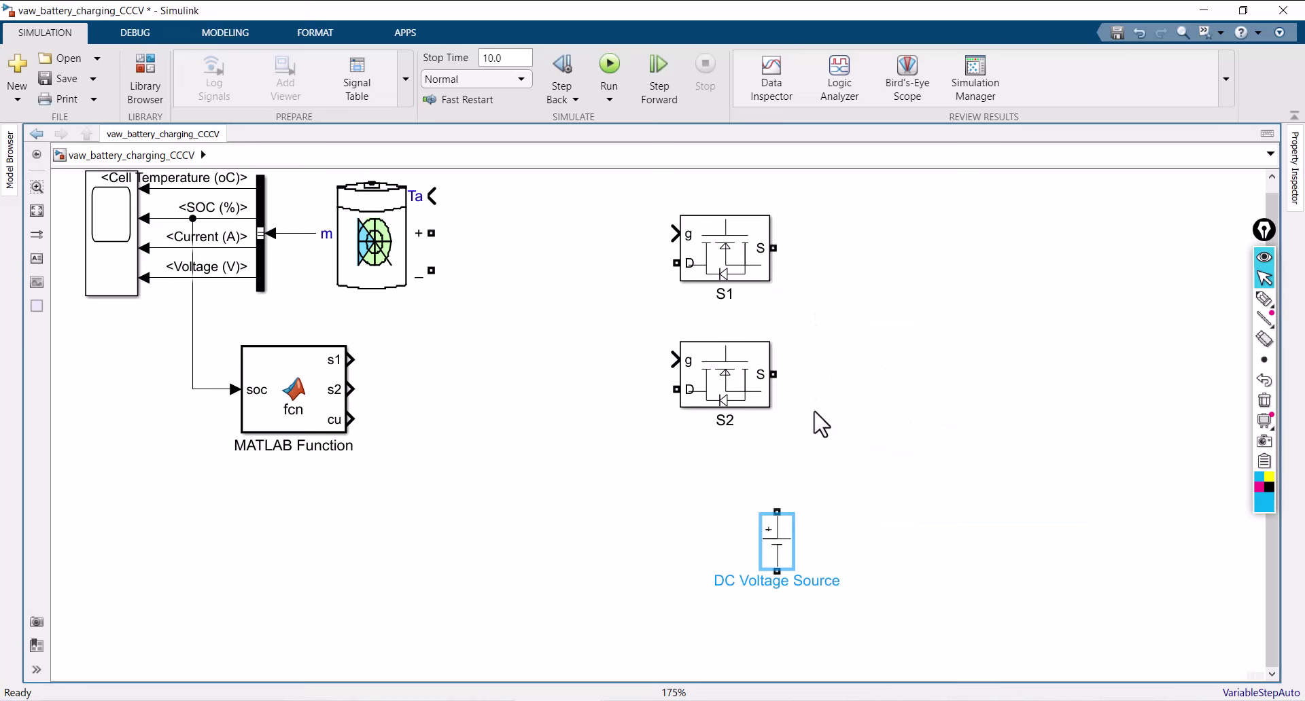
Step: Set the DC Voltage Source amplitude to 25 V and apply the change
{"action": "double_click", "coordinate": [781, 548]}
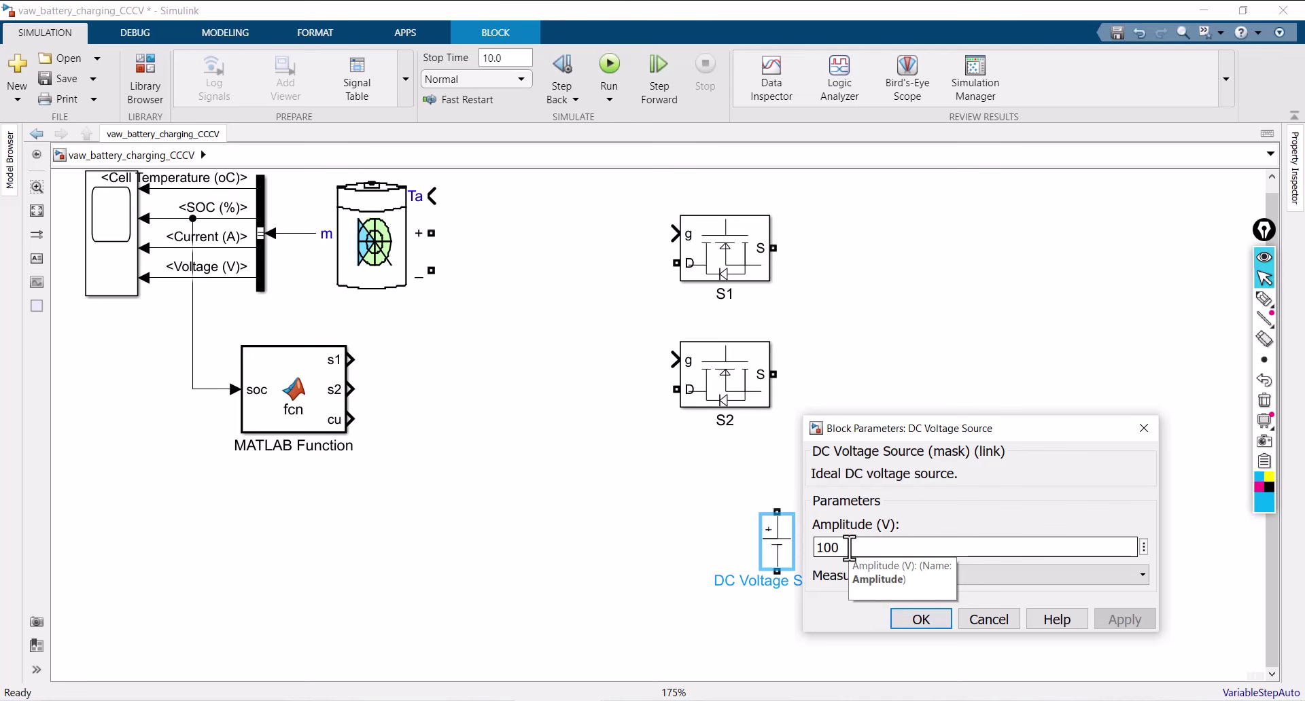
{"action": "double_click", "coordinate": [849, 548]}
{"action": "type", "text": "25"}
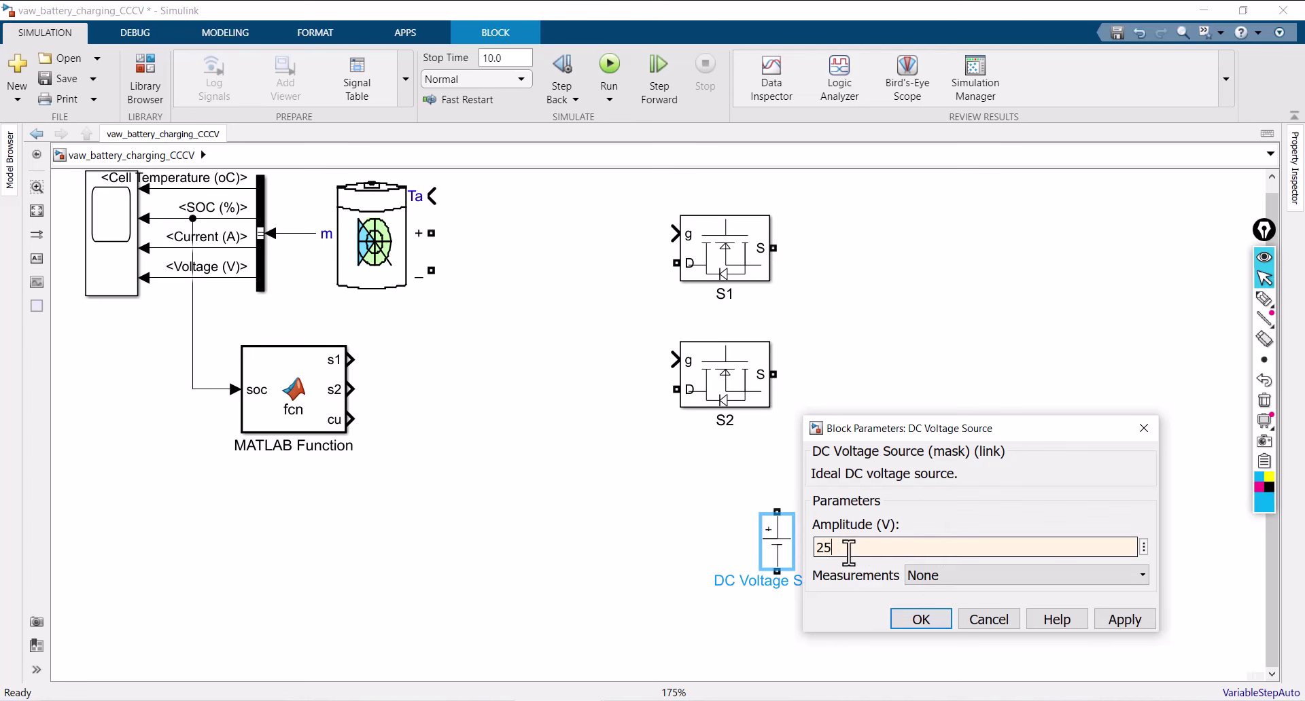
{"action": "left_click_drag", "start_coordinate": [1020, 433], "coordinate": [1044, 380]}
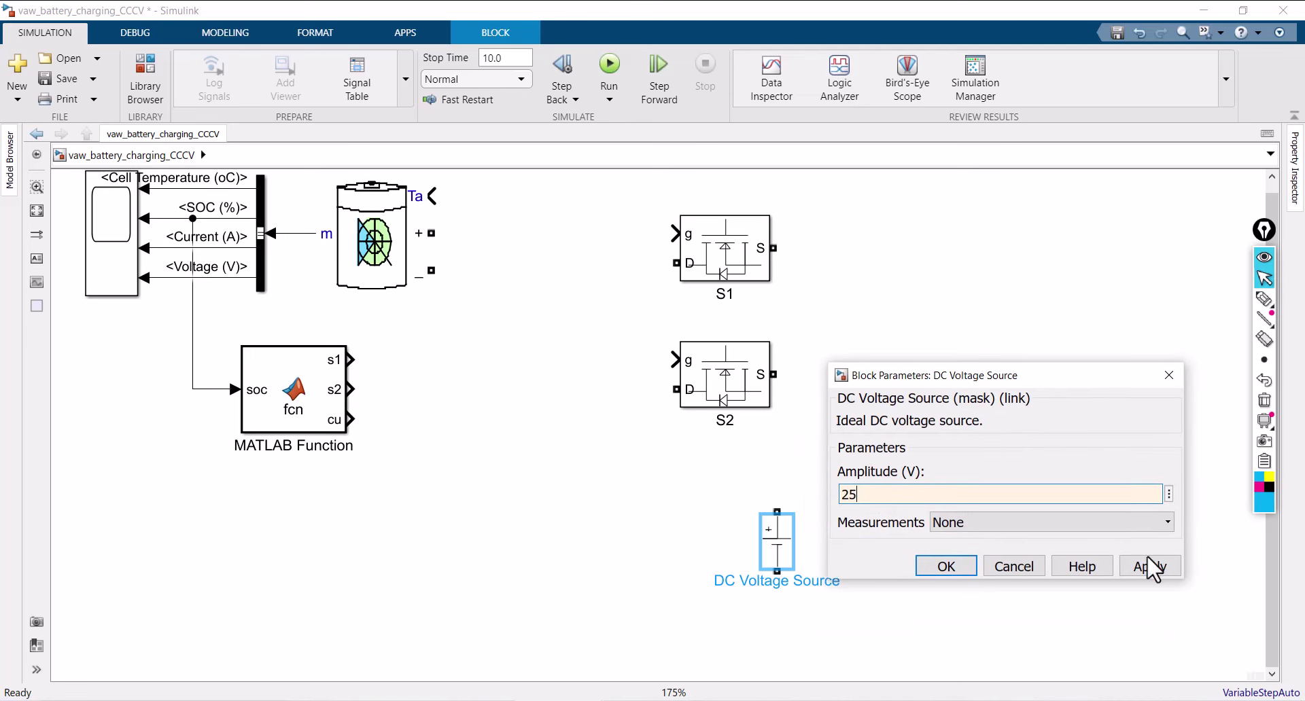
{"action": "left_click", "coordinate": [1154, 567]}
{"action": "left_click", "coordinate": [945, 567]}
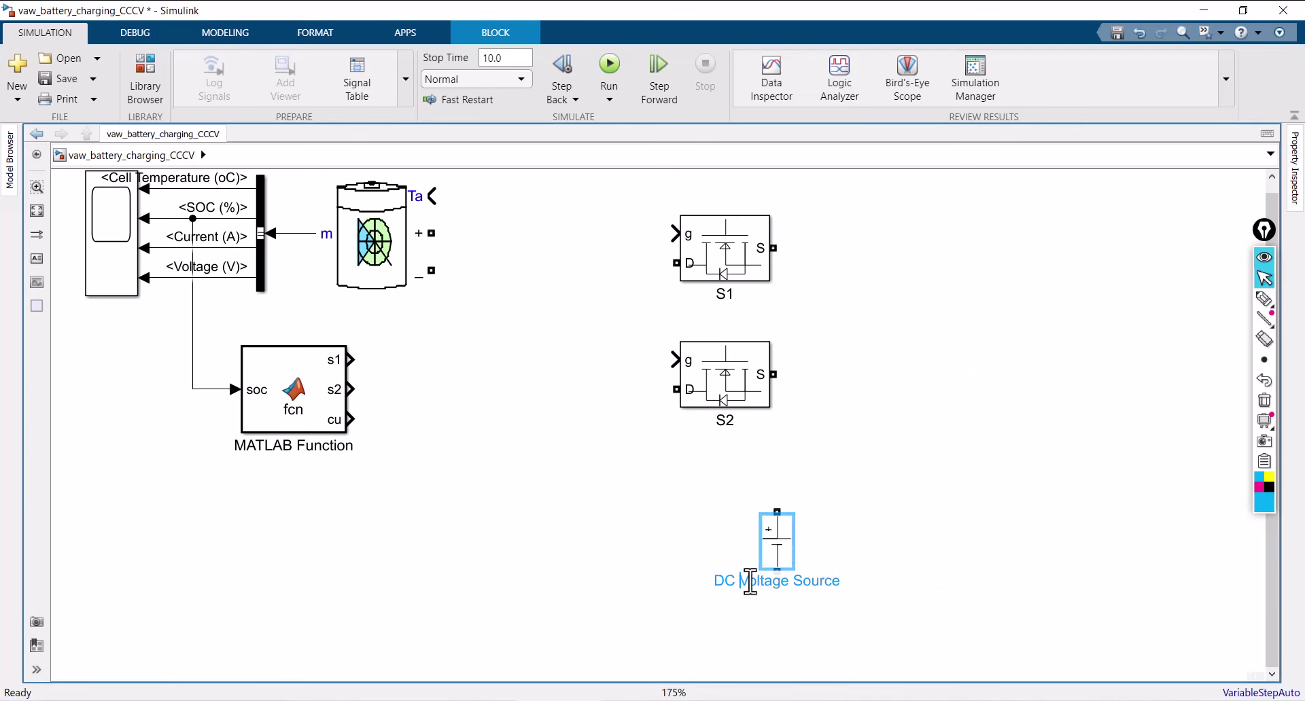
Step: Split the DC Voltage Source label into three lines, shift the block to the right and place the label on its right side
{"action": "key", "text": "Return"}
{"action": "left_click", "coordinate": [776, 600]}
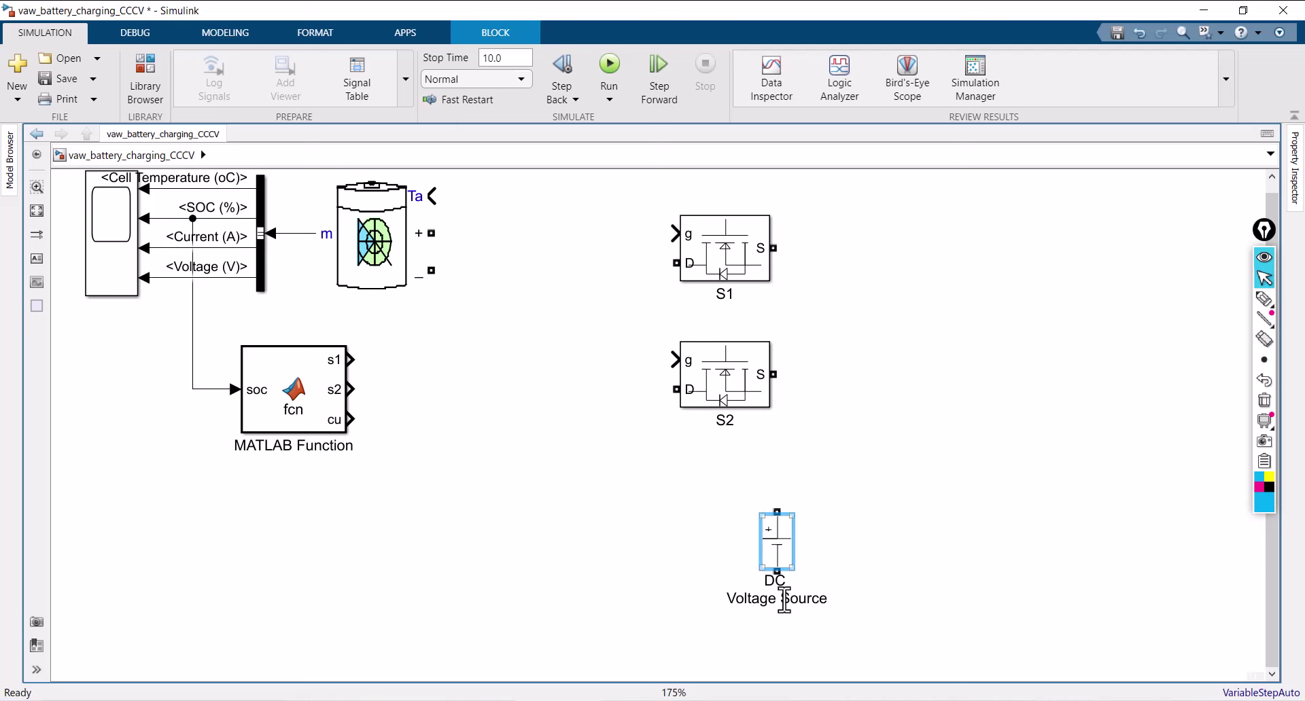
{"action": "key", "text": "Return"}
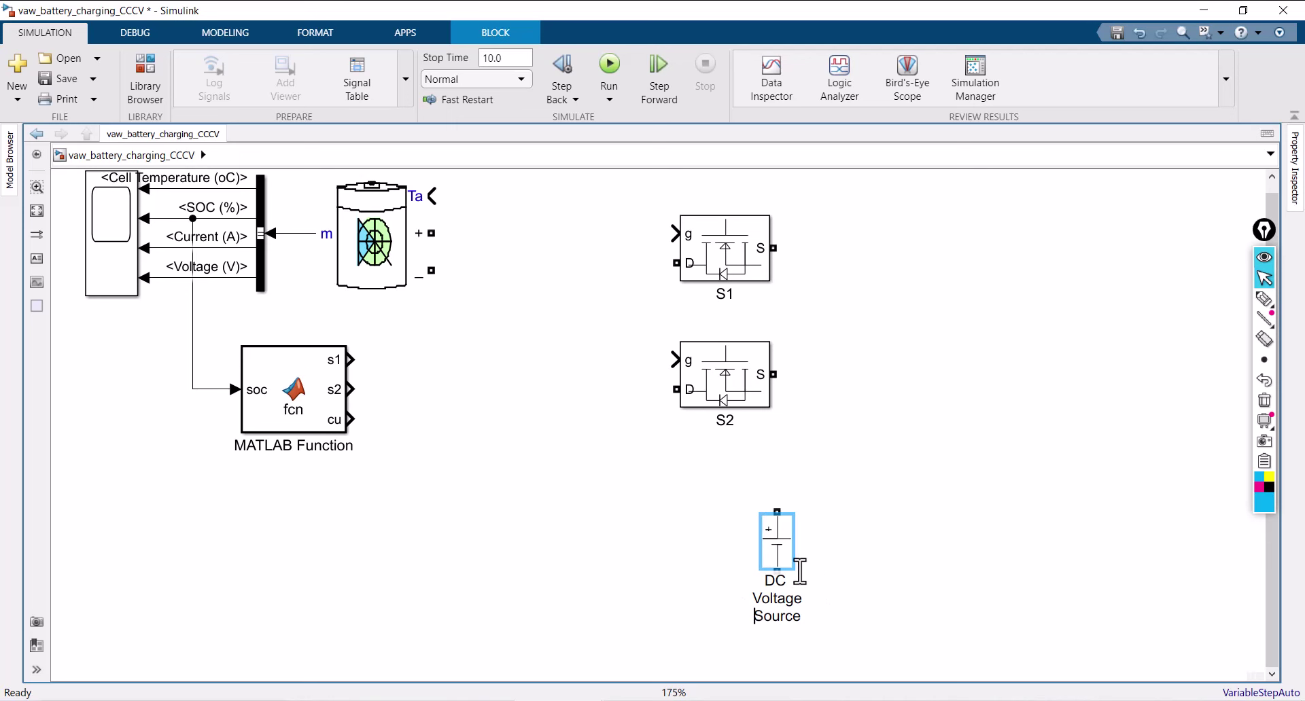
{"action": "left_click_drag", "start_coordinate": [777, 540], "coordinate": [932, 544]}
{"action": "left_click_drag", "start_coordinate": [932, 612], "coordinate": [1010, 559]}
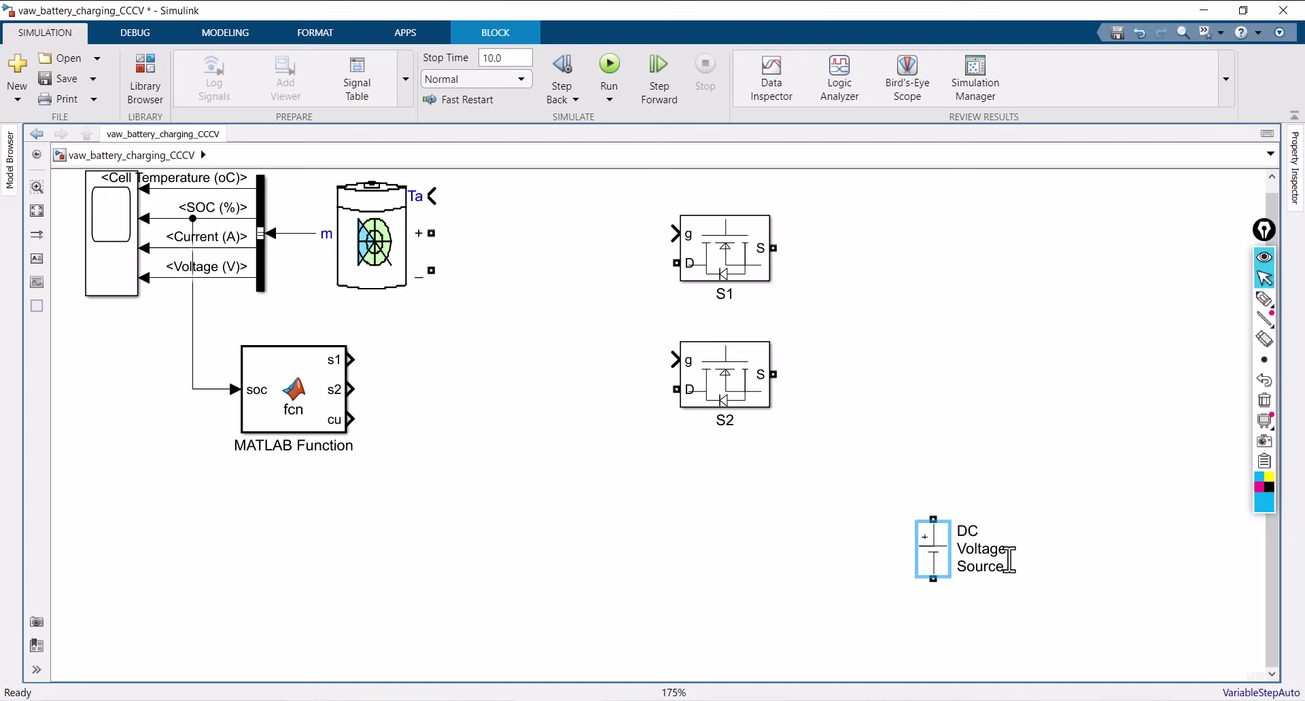
Step: Add a Series RLC Branch block below S2 and set its branch type to R
{"action": "double_click", "coordinate": [737, 515]}
{"action": "type", "text": "ser"}
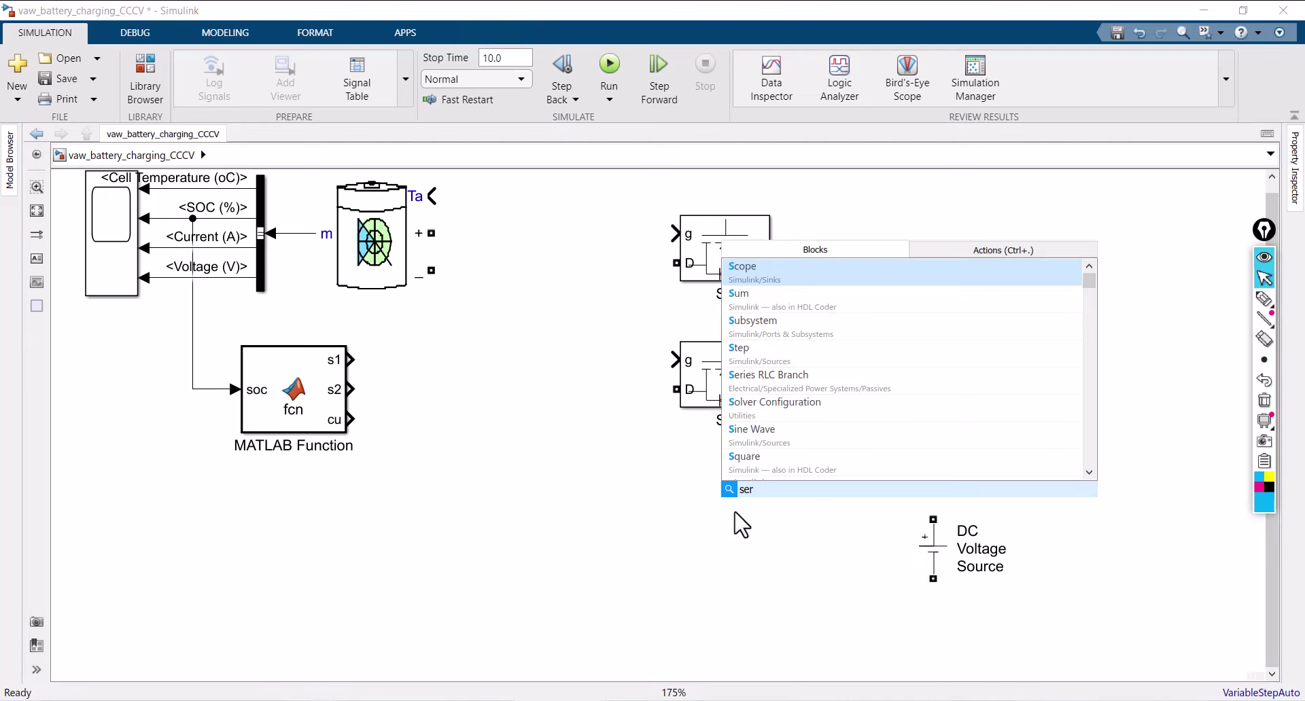
{"action": "left_click", "coordinate": [789, 273]}
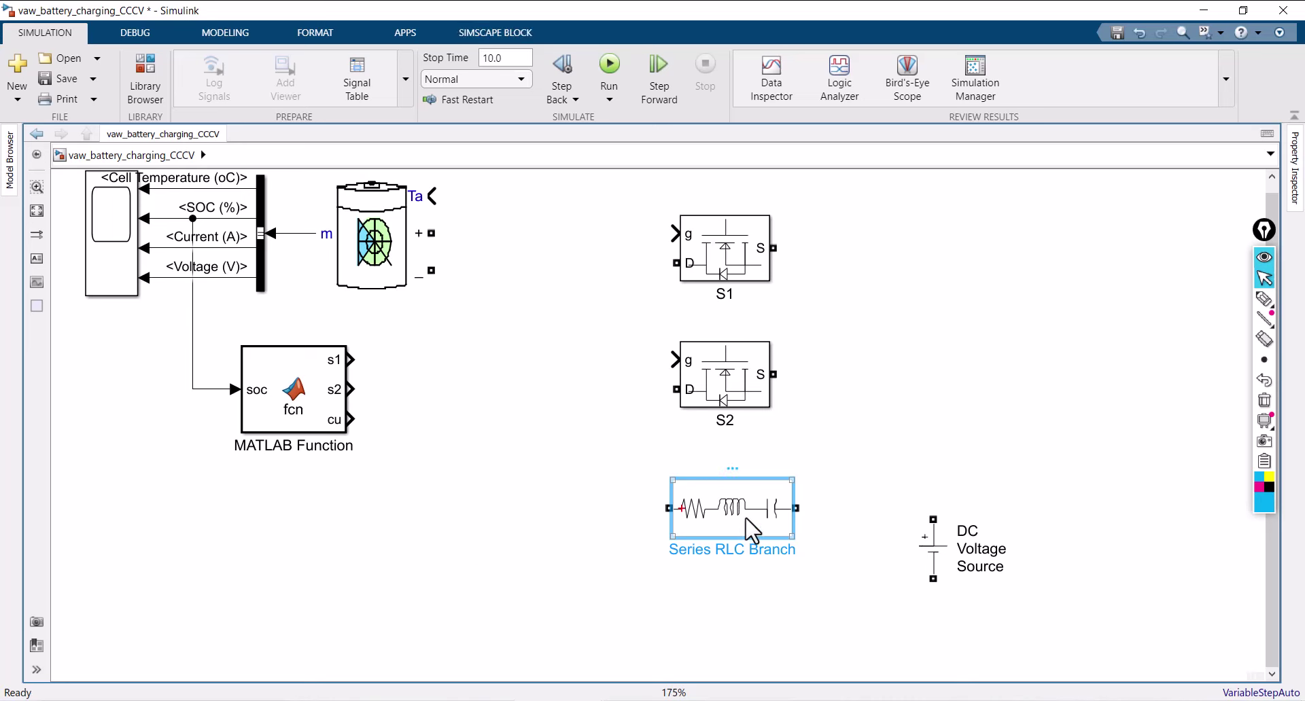
{"action": "double_click", "coordinate": [746, 520]}
{"action": "left_click", "coordinate": [975, 422]}
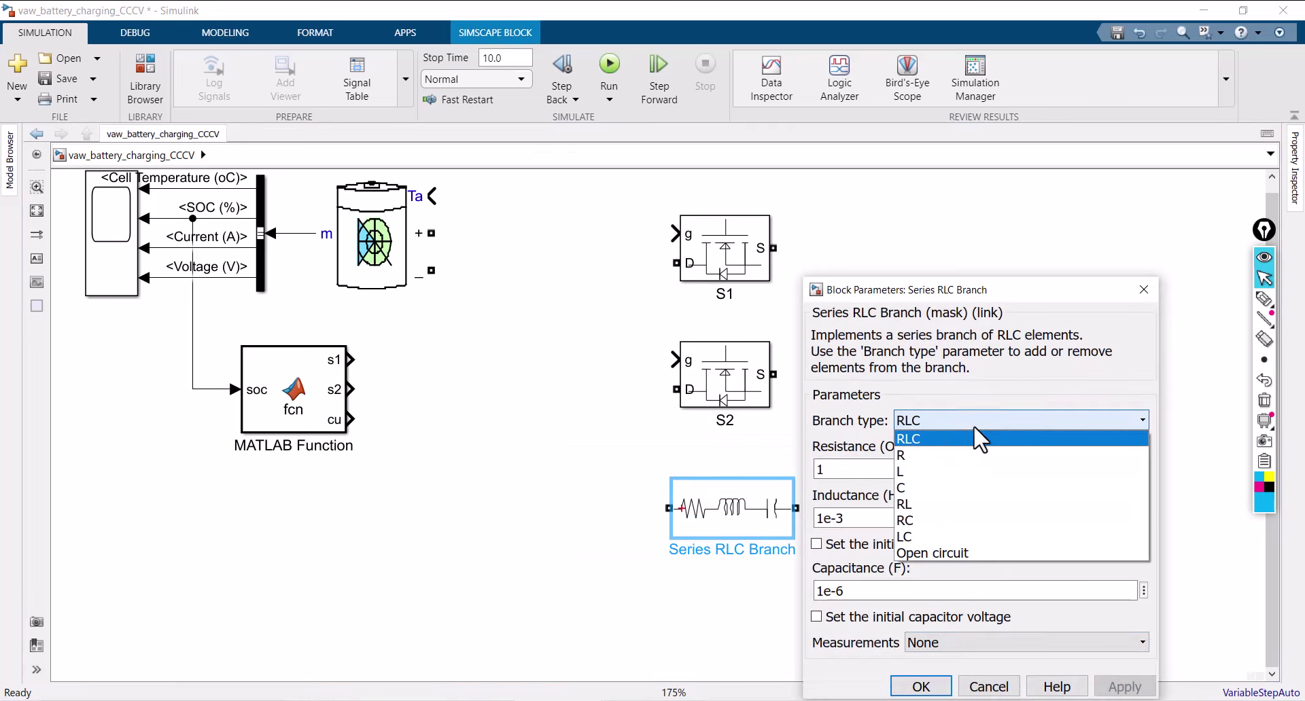
{"action": "left_click", "coordinate": [932, 456]}
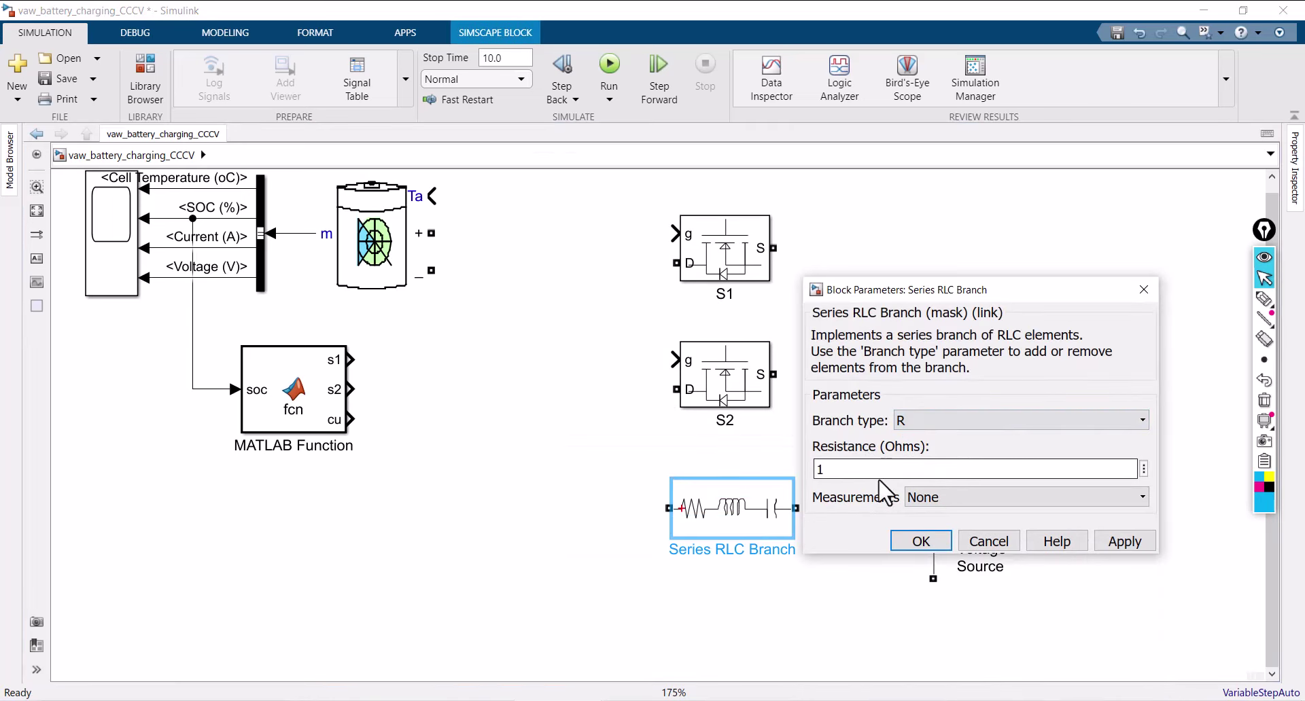
{"action": "left_click", "coordinate": [921, 542]}
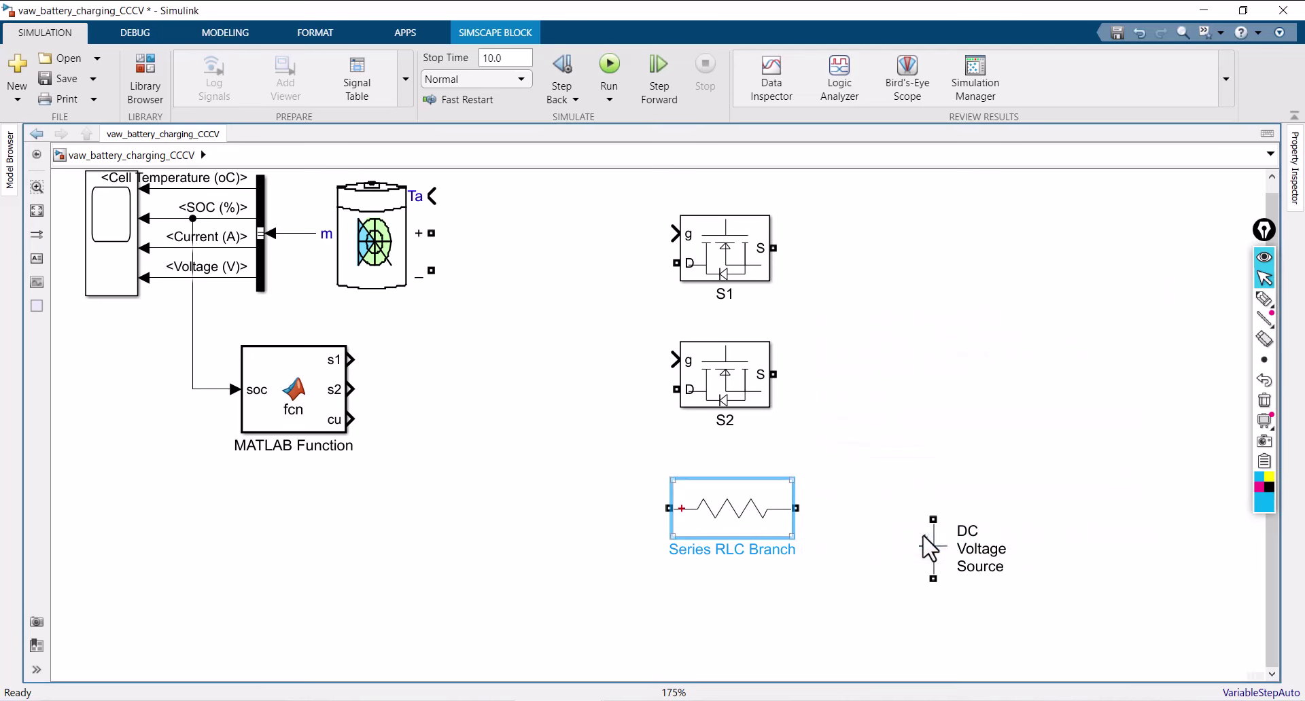
Step: Shorten the Series RLC Branch block's name to R
{"action": "left_click", "coordinate": [795, 549]}
{"action": "key", "text": "BackSpace"}
{"action": "key", "text": "BackSpace"}
{"action": "key", "text": "BackSpace"}
{"action": "key", "text": "BackSpace"}
{"action": "key", "text": "BackSpace"}
{"action": "key", "text": "BackSpace"}
{"action": "key", "text": "BackSpace"}
{"action": "key", "text": "BackSpace"}
{"action": "key", "text": "BackSpace"}
{"action": "key", "text": "BackSpace"}
{"action": "key", "text": "BackSpace"}
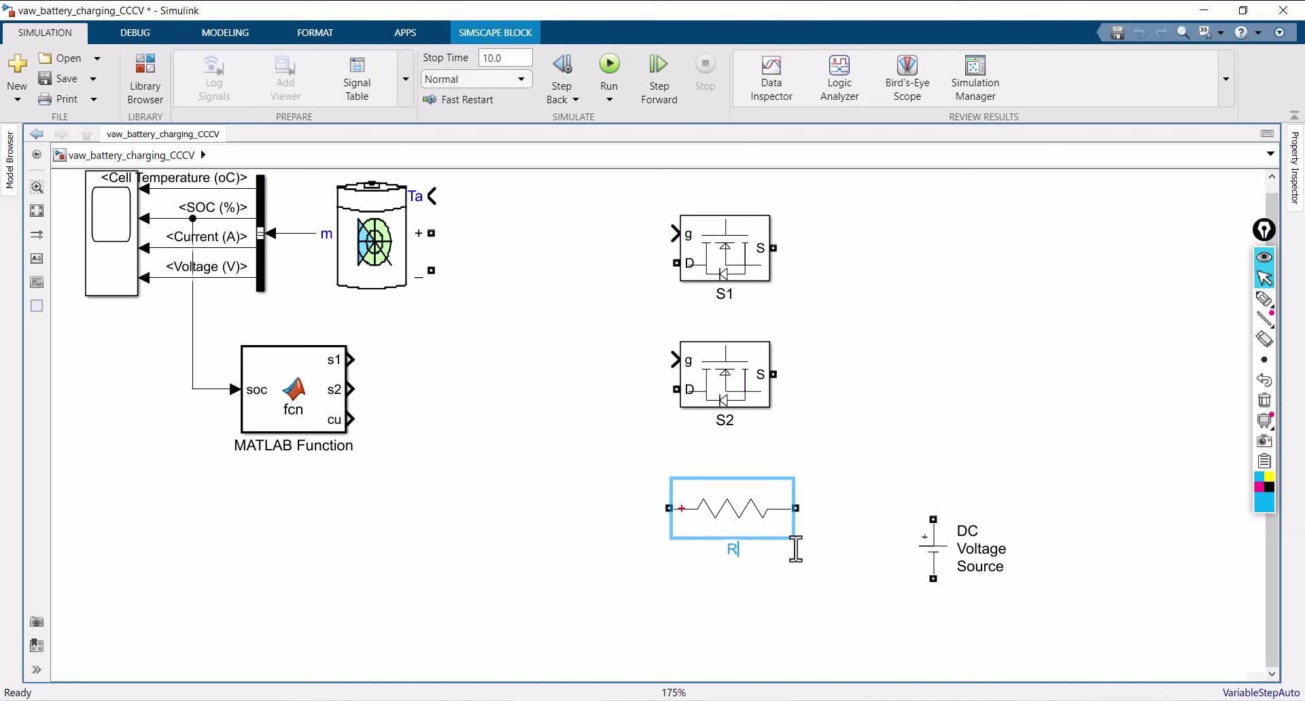
{"action": "left_click", "coordinate": [797, 590]}
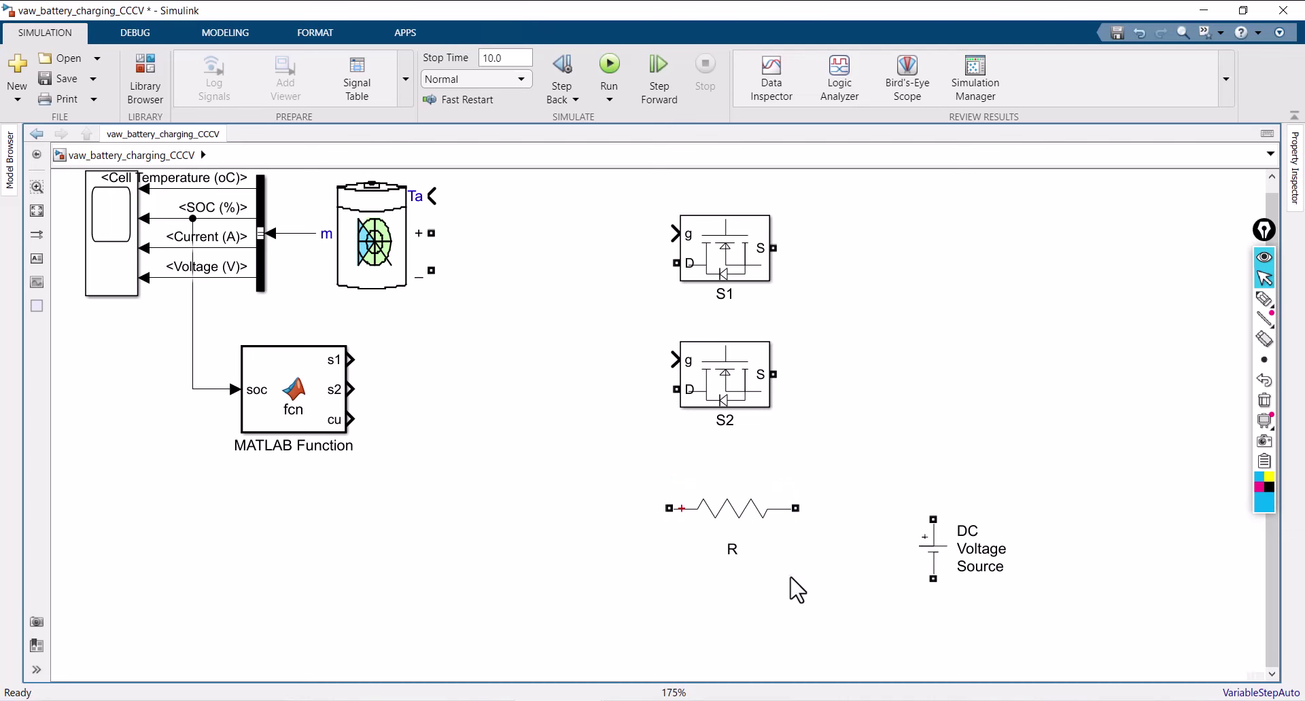
Step: Add a Specialized Power Systems Diode block to the right of S2 and turn off its measurement port
{"action": "double_click", "coordinate": [872, 399]}
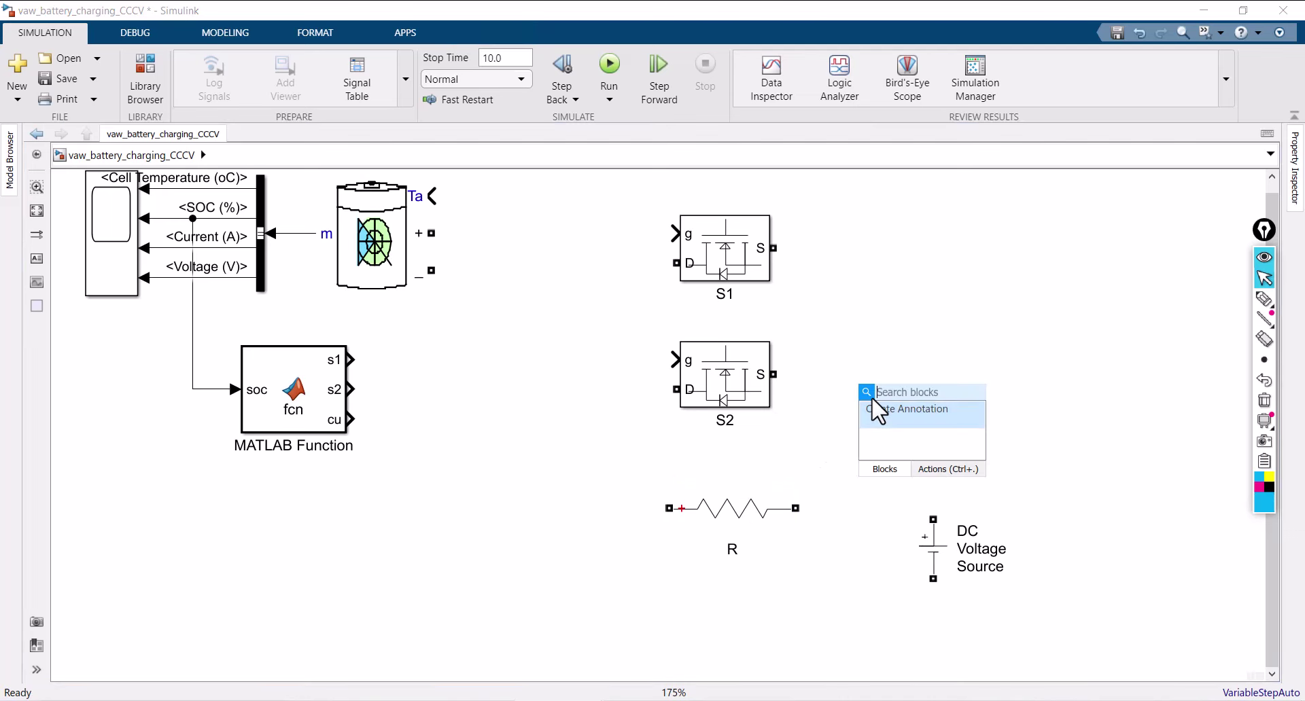
{"action": "type", "text": "dio"}
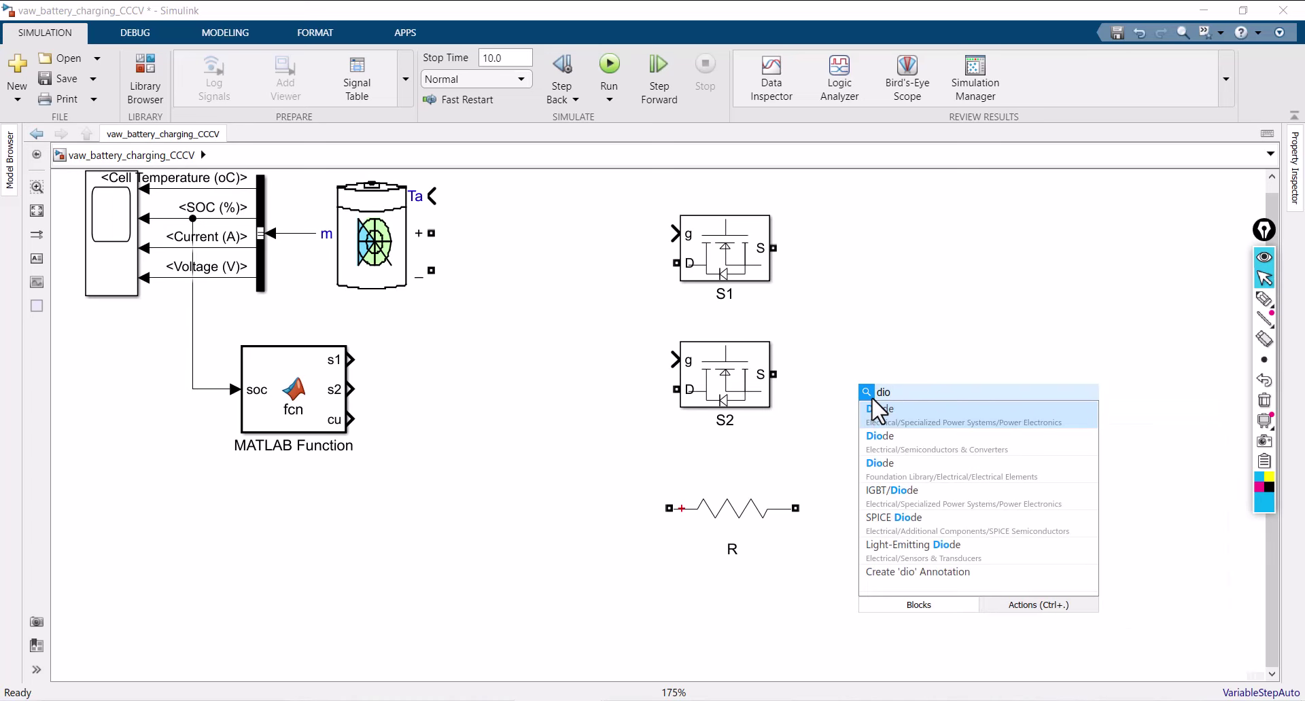
{"action": "left_click", "coordinate": [883, 414]}
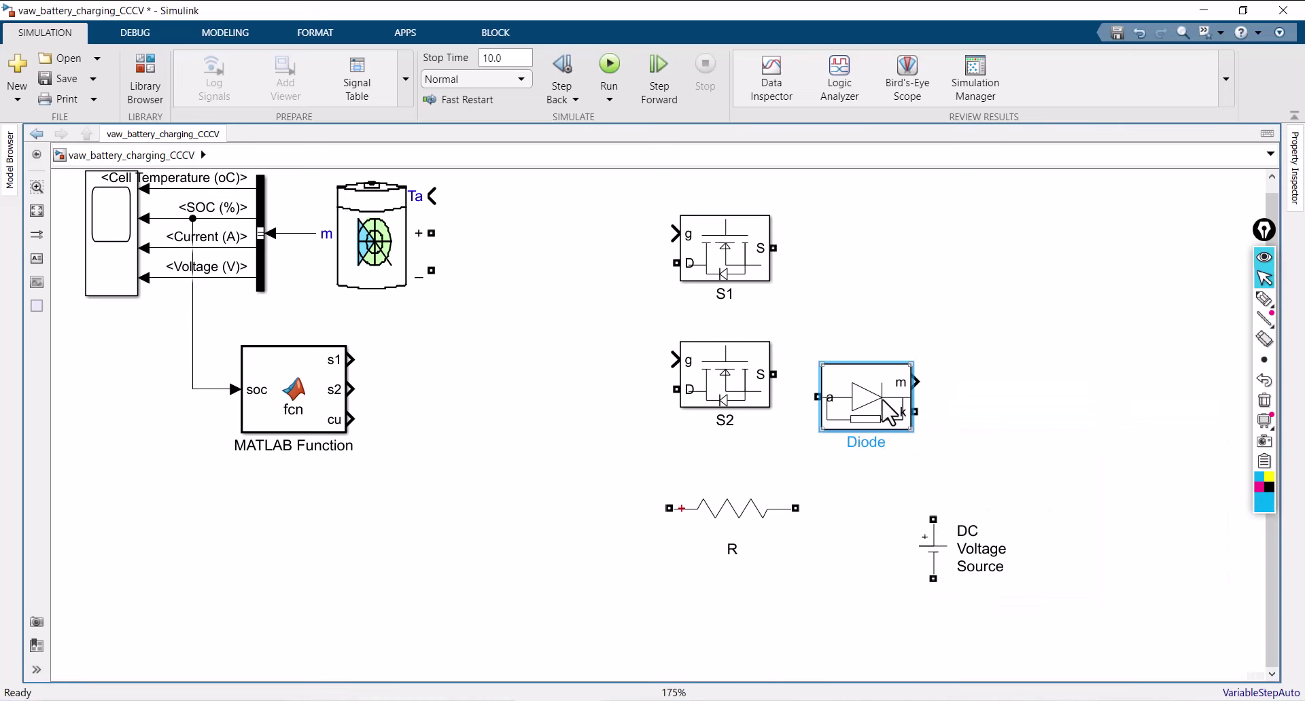
{"action": "double_click", "coordinate": [888, 411]}
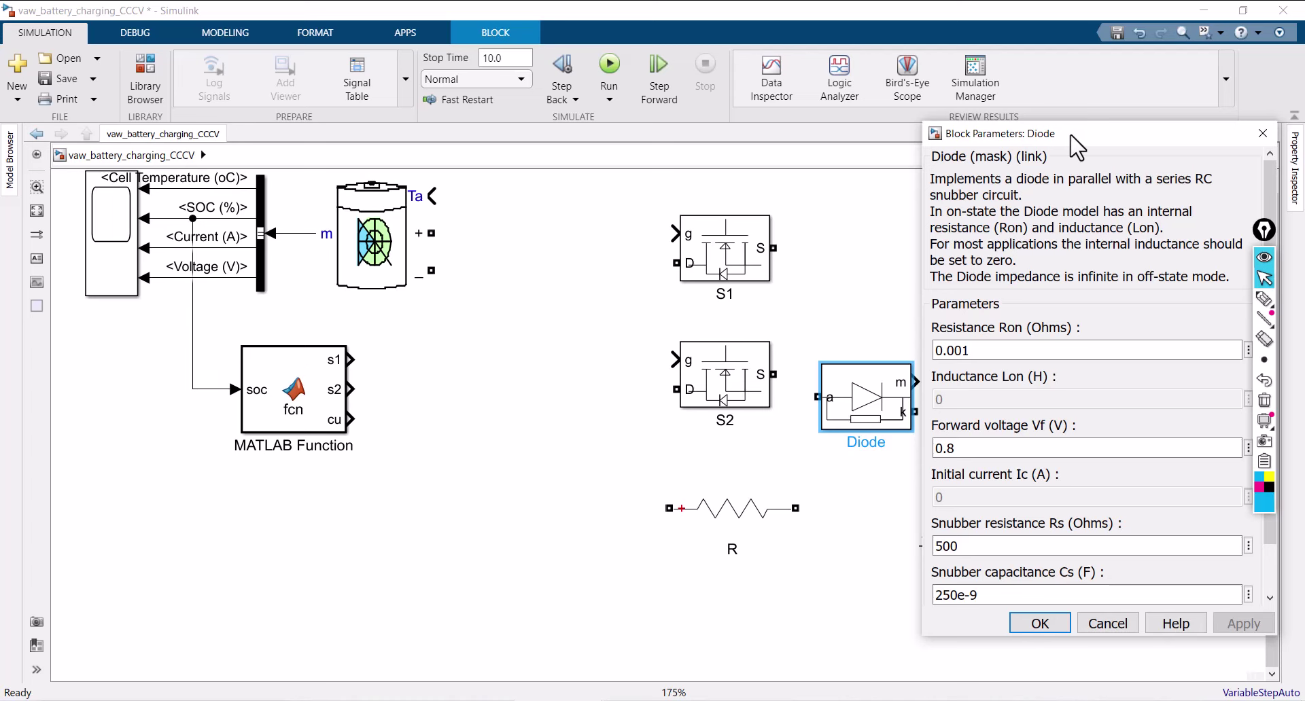
{"action": "left_click_drag", "start_coordinate": [1077, 139], "coordinate": [950, 68]}
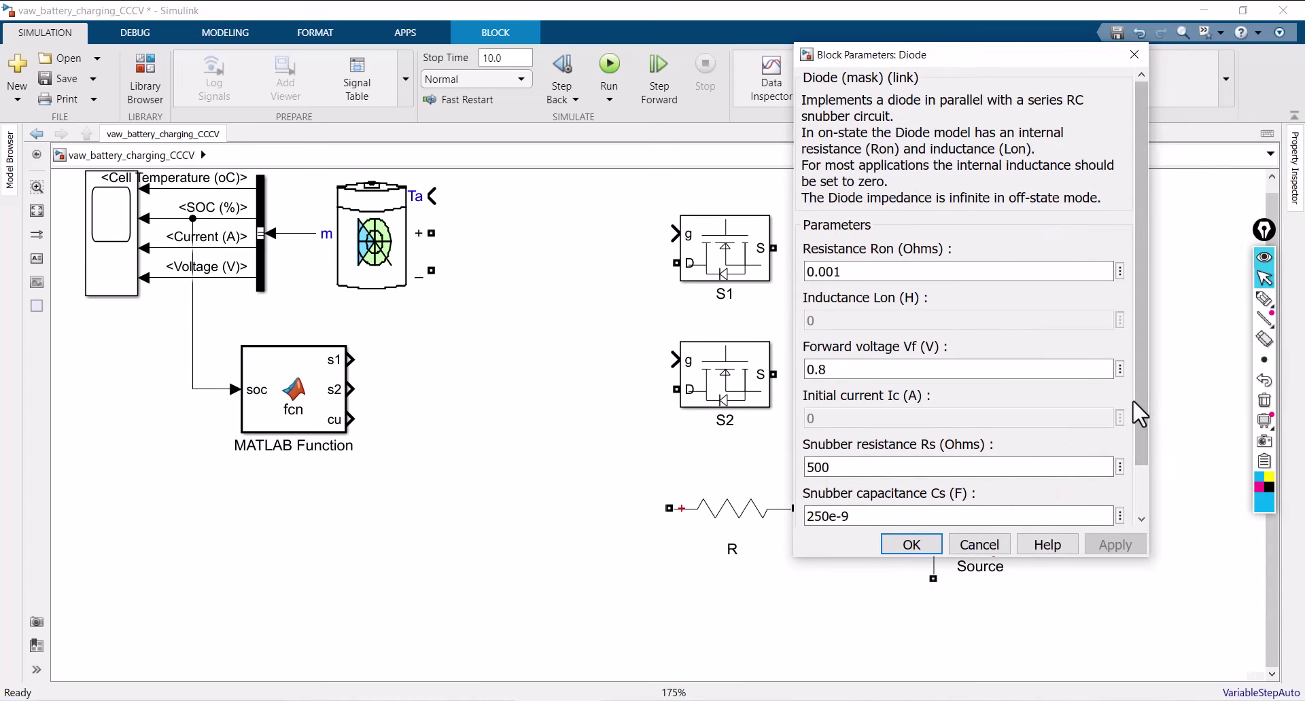
{"action": "scroll", "coordinate": [1142, 466], "scroll_direction": "down", "scroll_amount": 2}
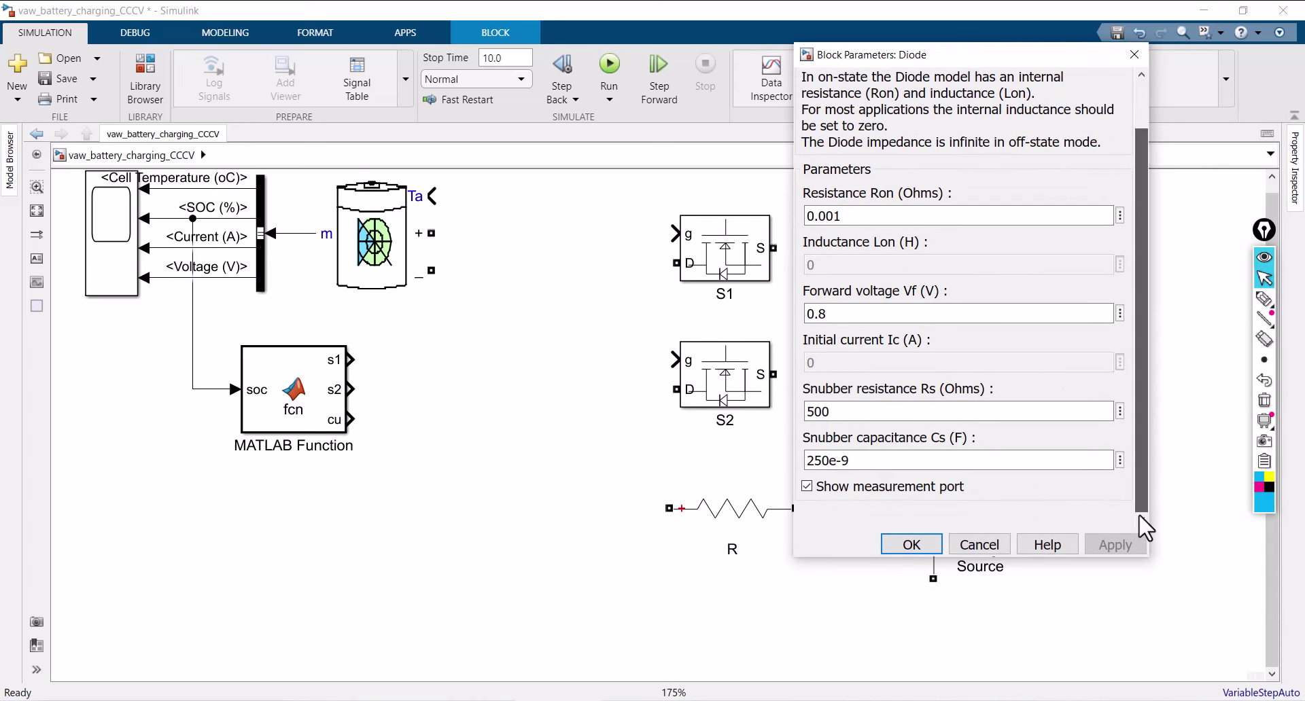
{"action": "left_click", "coordinate": [807, 487]}
{"action": "left_click", "coordinate": [911, 544]}
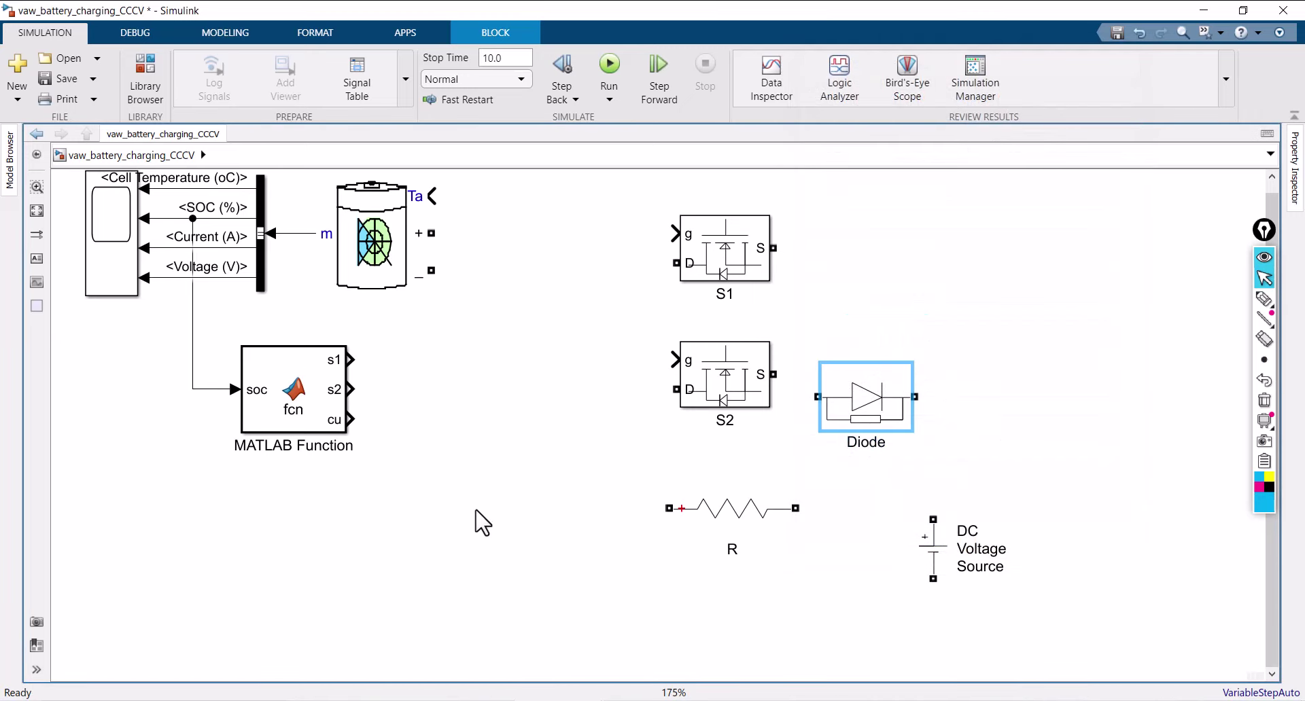
Step: Wire the DC Voltage Source's positive terminal to the right end of resistor R and its negative terminal to the battery's negative terminal
{"action": "scroll", "coordinate": [467, 519], "scroll_direction": "down", "scroll_amount": 1}
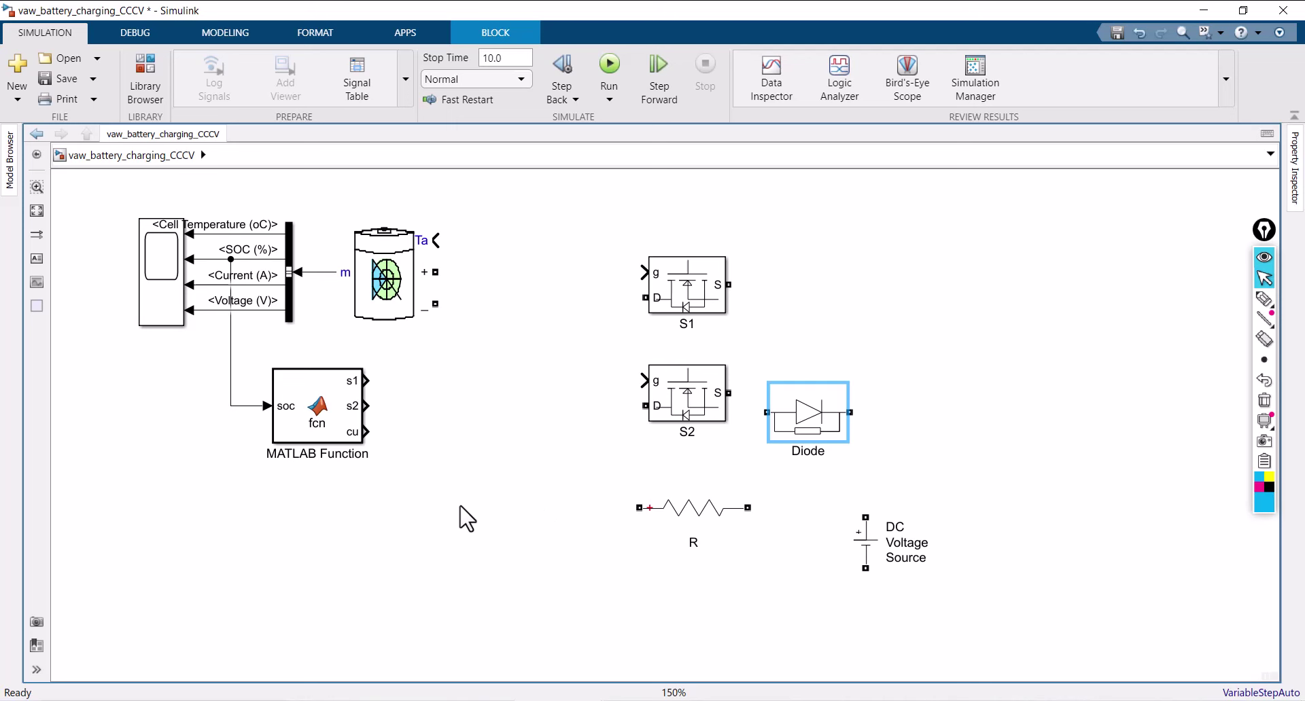
{"action": "mouse_move", "coordinate": [866, 522]}
{"action": "left_mouse_down"}
{"action": "mouse_move", "coordinate": [787, 592]}
{"action": "mouse_move", "coordinate": [748, 507]}
{"action": "left_mouse_up"}
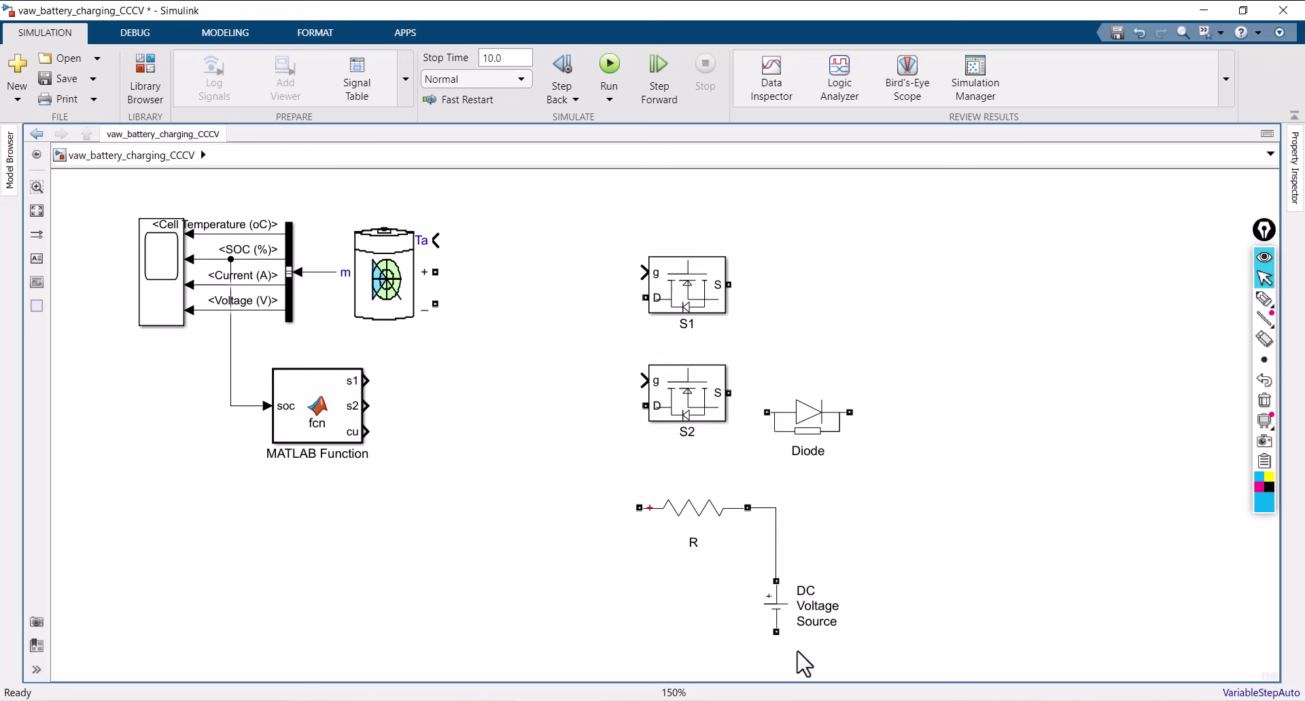
{"action": "left_click_drag", "start_coordinate": [775, 632], "coordinate": [436, 306]}
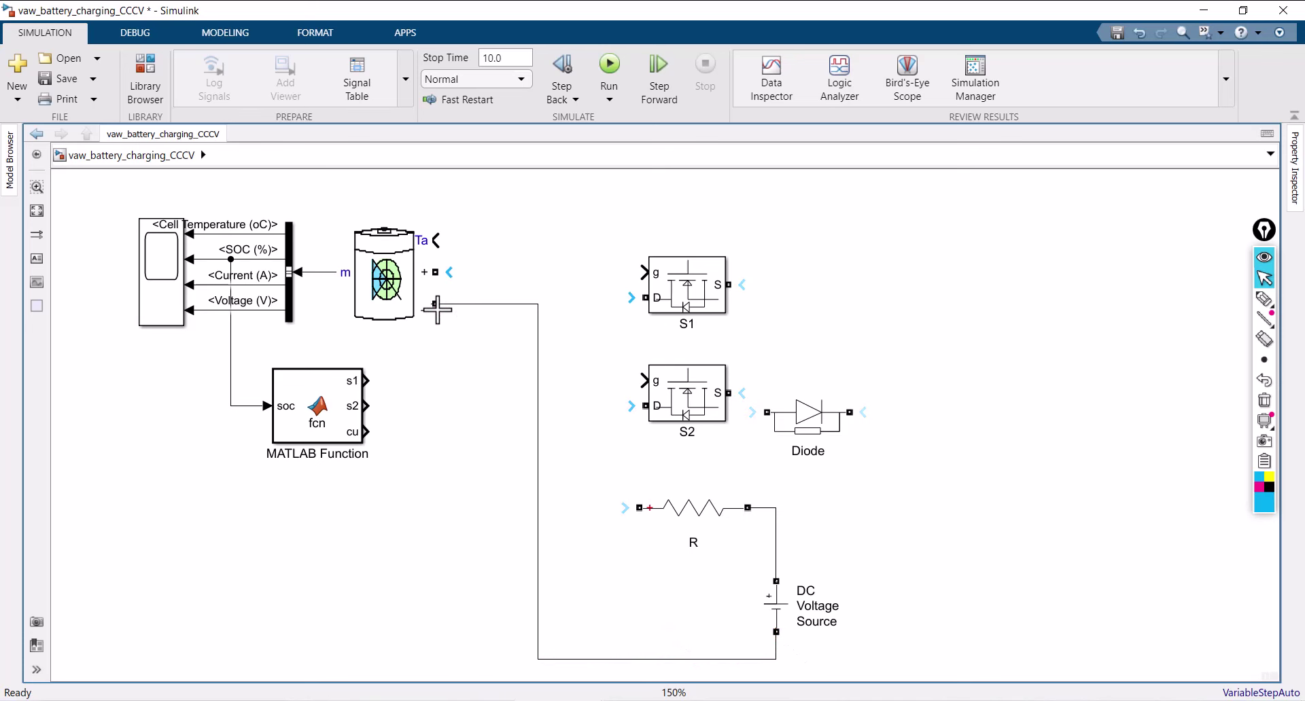
Step: Move the Diode and Mosfet S1 up and to the right, away from Mosfet S2
{"action": "left_click", "coordinate": [804, 436]}
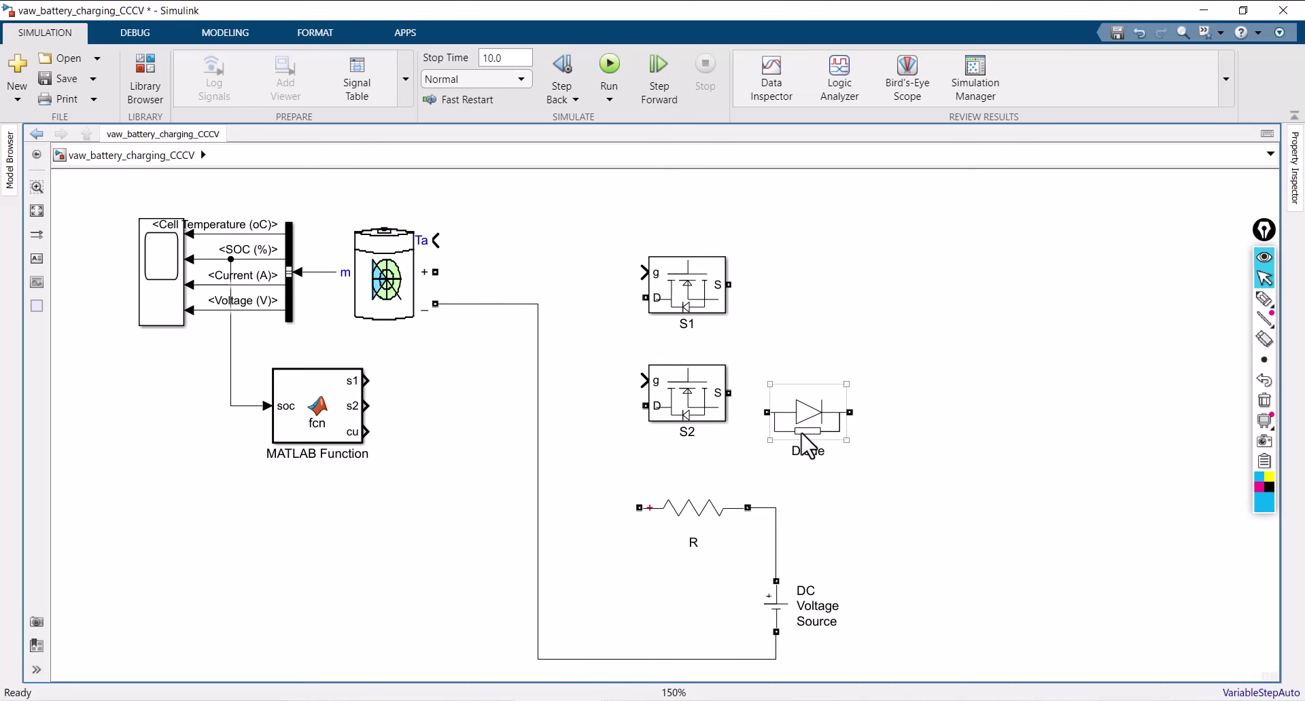
{"action": "left_click_drag", "start_coordinate": [803, 446], "coordinate": [944, 303]}
{"action": "left_click_drag", "start_coordinate": [717, 291], "coordinate": [832, 177]}
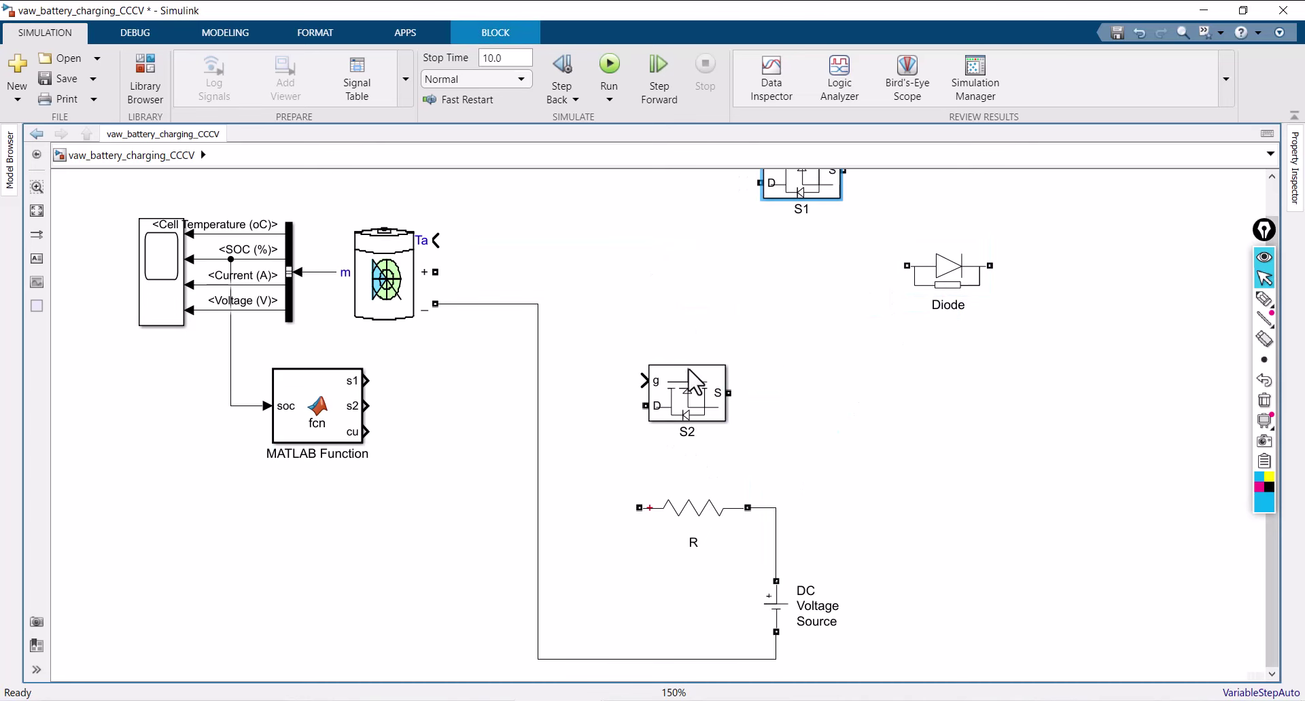
Step: Rearrange S2, the DC Voltage Source, resistor R and the battery's negative return wire into a more compact layout below S1
{"action": "left_click_drag", "start_coordinate": [692, 380], "coordinate": [779, 252]}
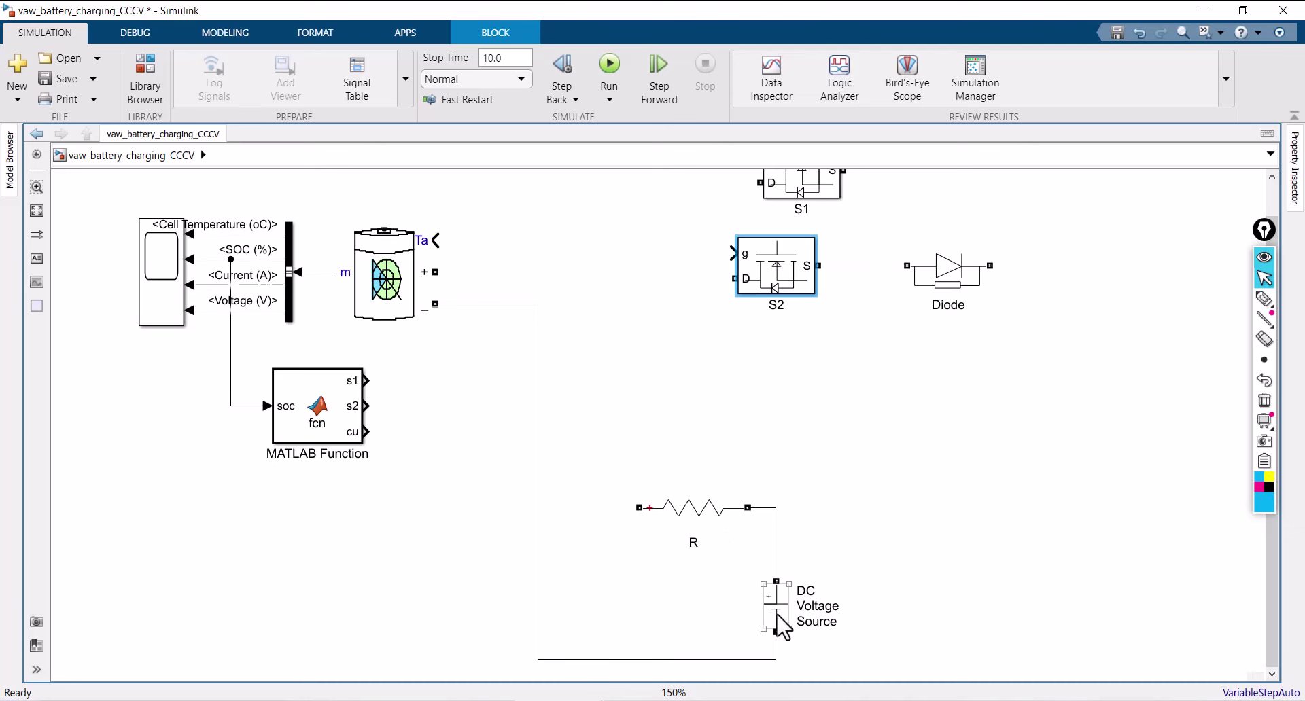
{"action": "left_click_drag", "start_coordinate": [782, 626], "coordinate": [980, 503]}
{"action": "left_click", "coordinate": [745, 496]}
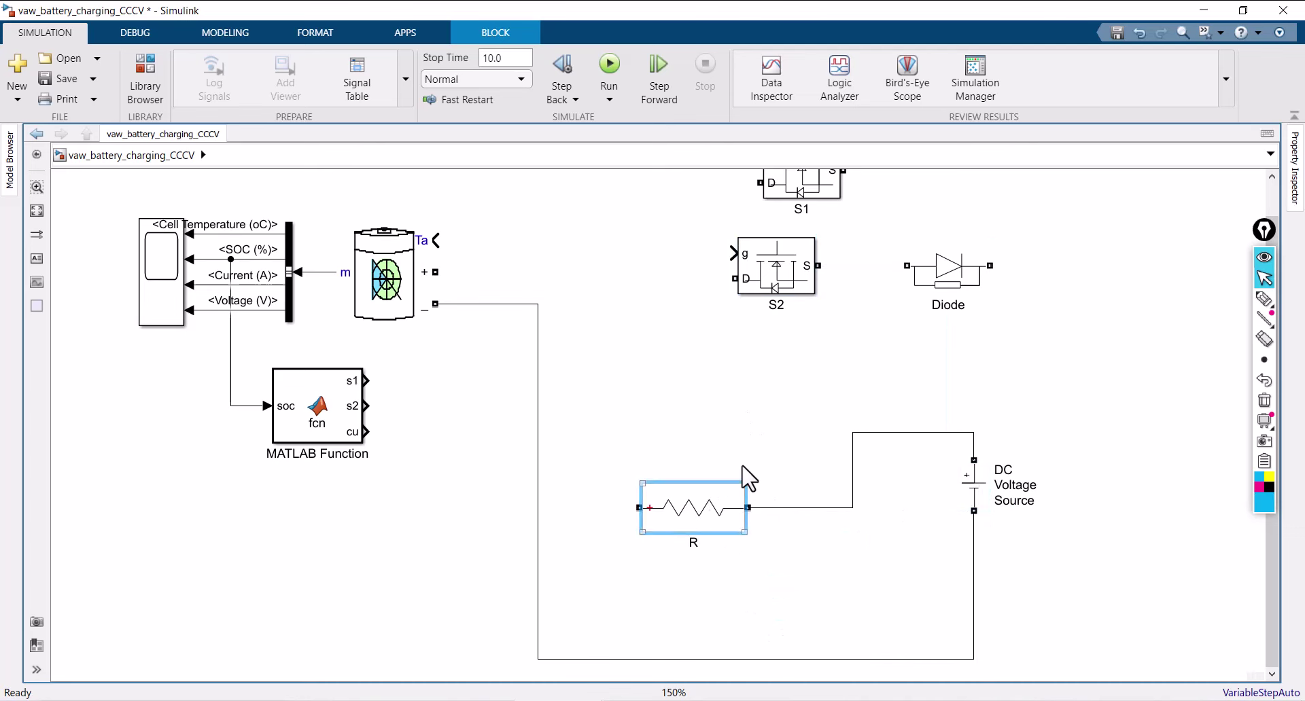
{"action": "left_click_drag", "start_coordinate": [703, 527], "coordinate": [818, 399]}
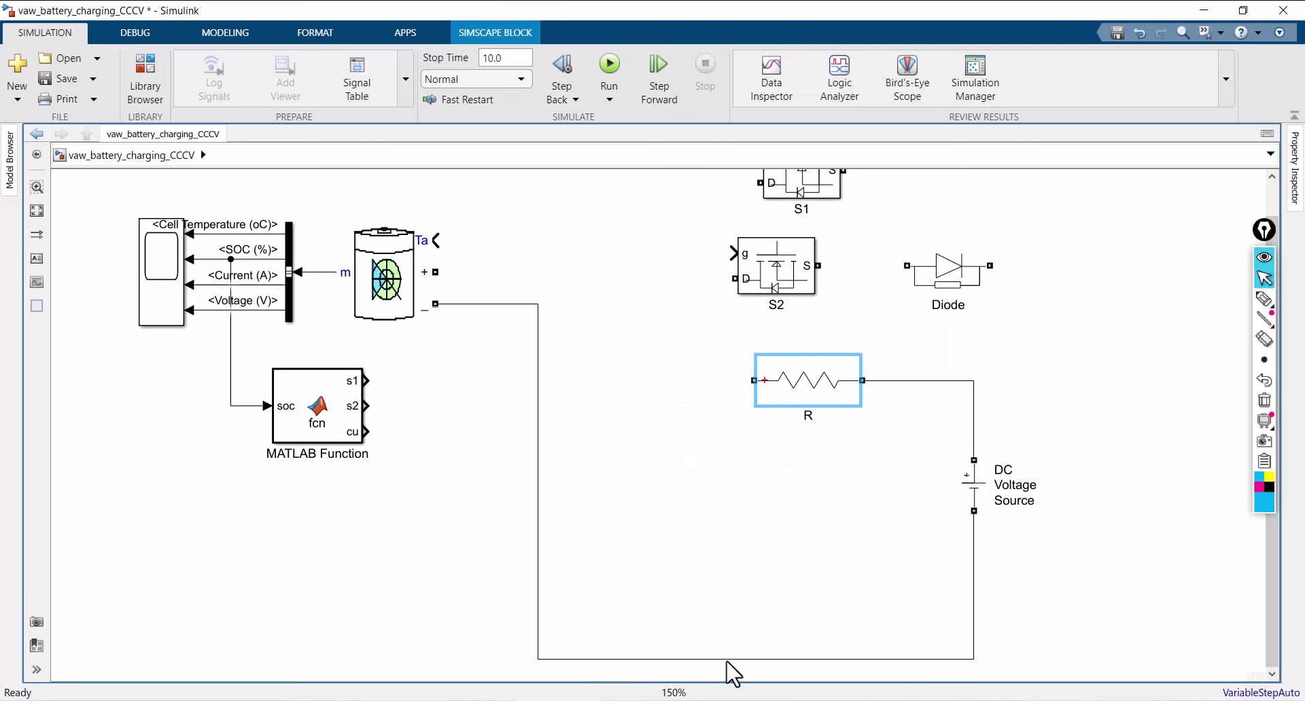
{"action": "left_click_drag", "start_coordinate": [727, 661], "coordinate": [762, 540]}
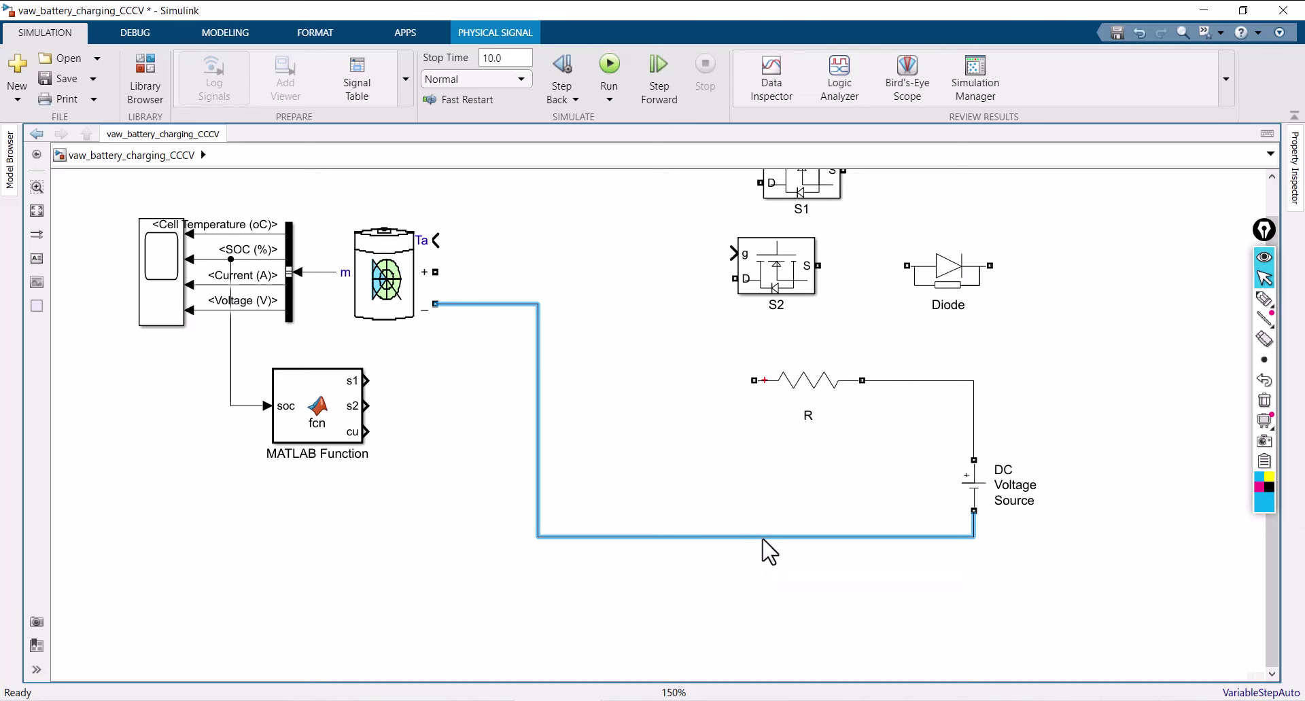
{"action": "scroll", "coordinate": [764, 548], "scroll_direction": "up", "scroll_amount": 1}
{"action": "scroll", "coordinate": [341, 472], "scroll_direction": "up", "scroll_amount": 1}
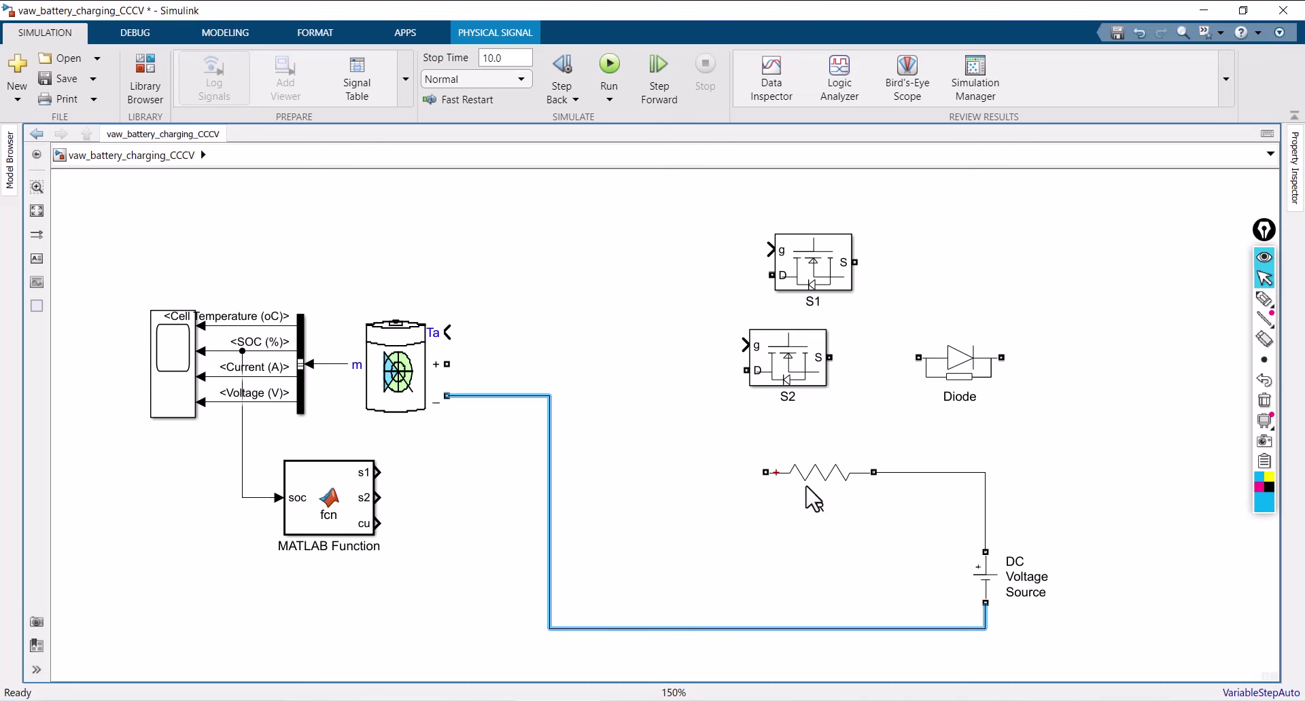
{"action": "left_click_drag", "start_coordinate": [814, 474], "coordinate": [785, 518]}
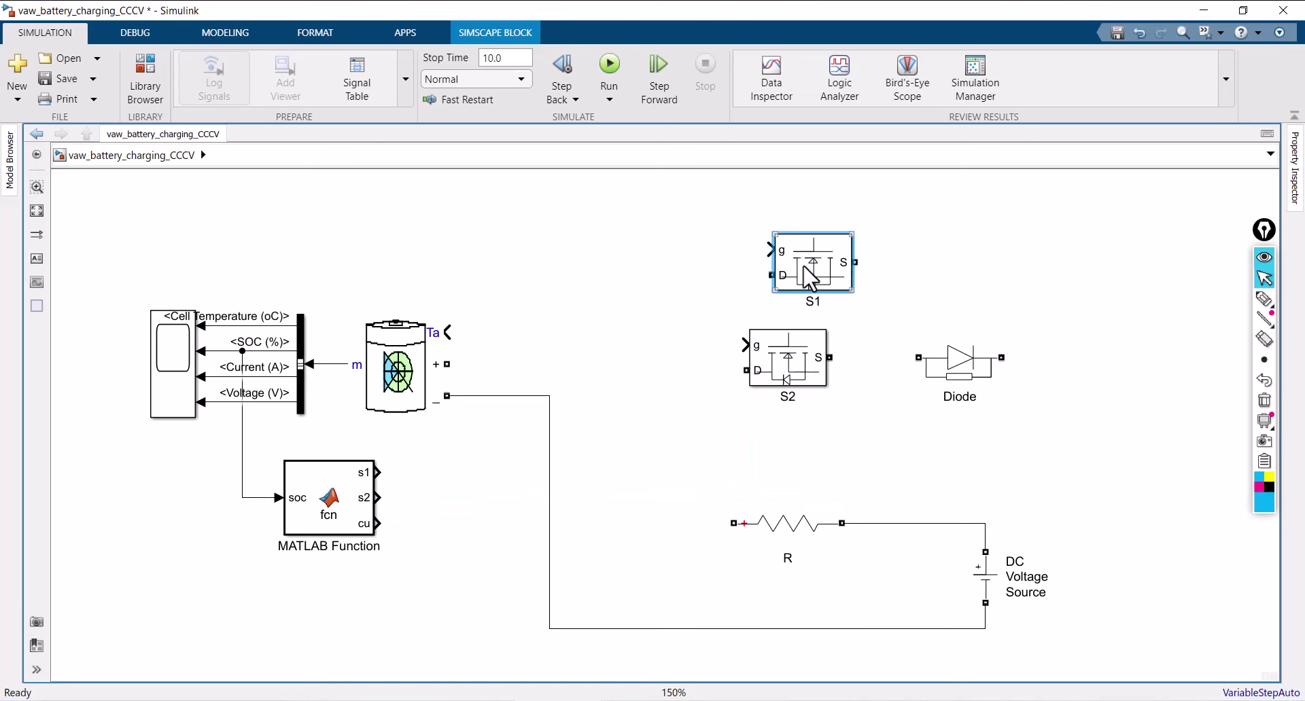
Step: Move Mosfets S1 and S2 up and to the right, and place the Diode directly above resistor R
{"action": "left_click_drag", "start_coordinate": [804, 287], "coordinate": [906, 229]}
{"action": "left_click", "coordinate": [785, 344]}
{"action": "left_click_drag", "start_coordinate": [788, 354], "coordinate": [834, 264]}
{"action": "left_click_drag", "start_coordinate": [957, 358], "coordinate": [783, 439]}
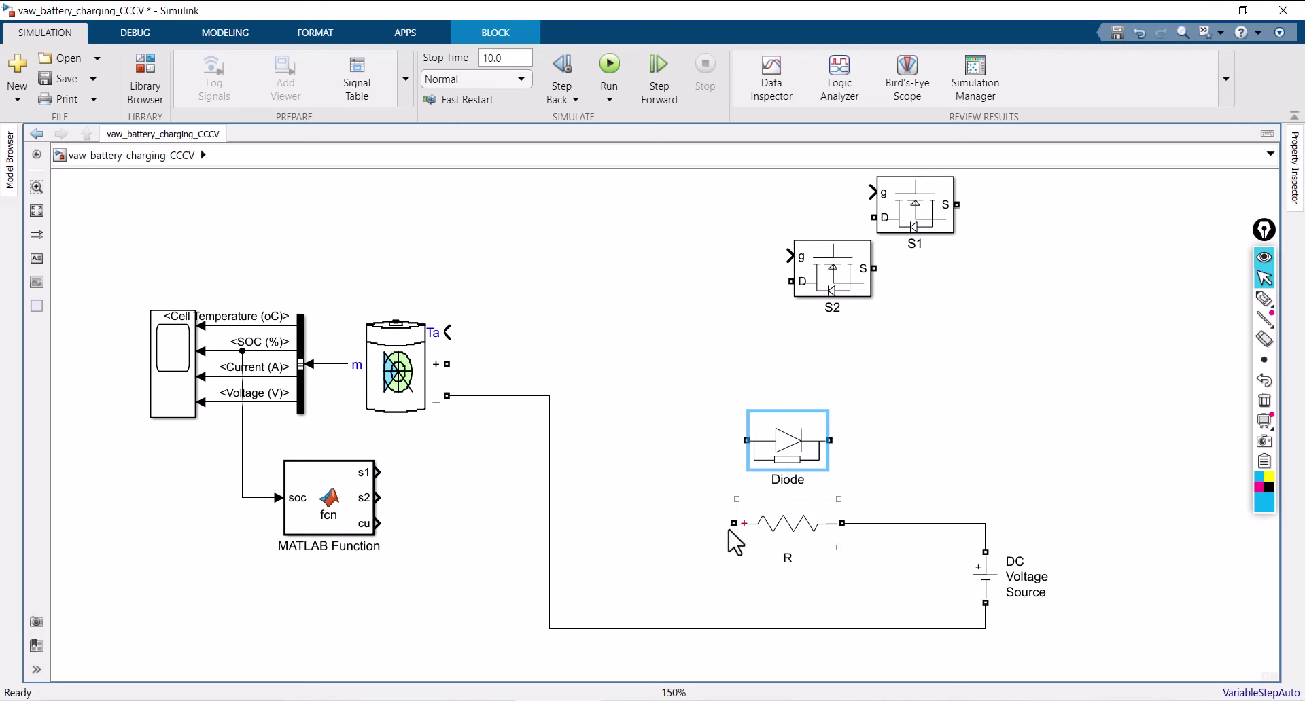
Step: Wire resistor R's free end through the Diode to S2's drain, and S2's source to the battery's positive terminal
{"action": "left_click_drag", "start_coordinate": [733, 523], "coordinate": [729, 439]}
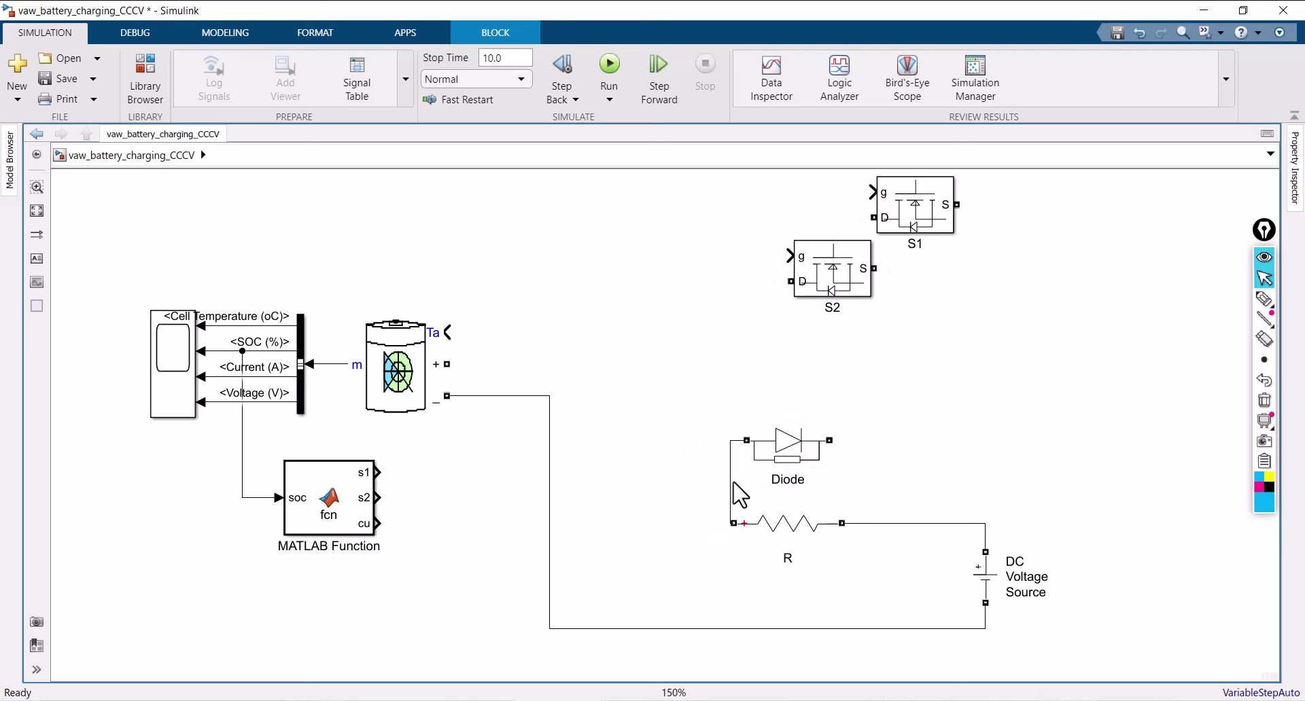
{"action": "left_click_drag", "start_coordinate": [736, 489], "coordinate": [704, 496]}
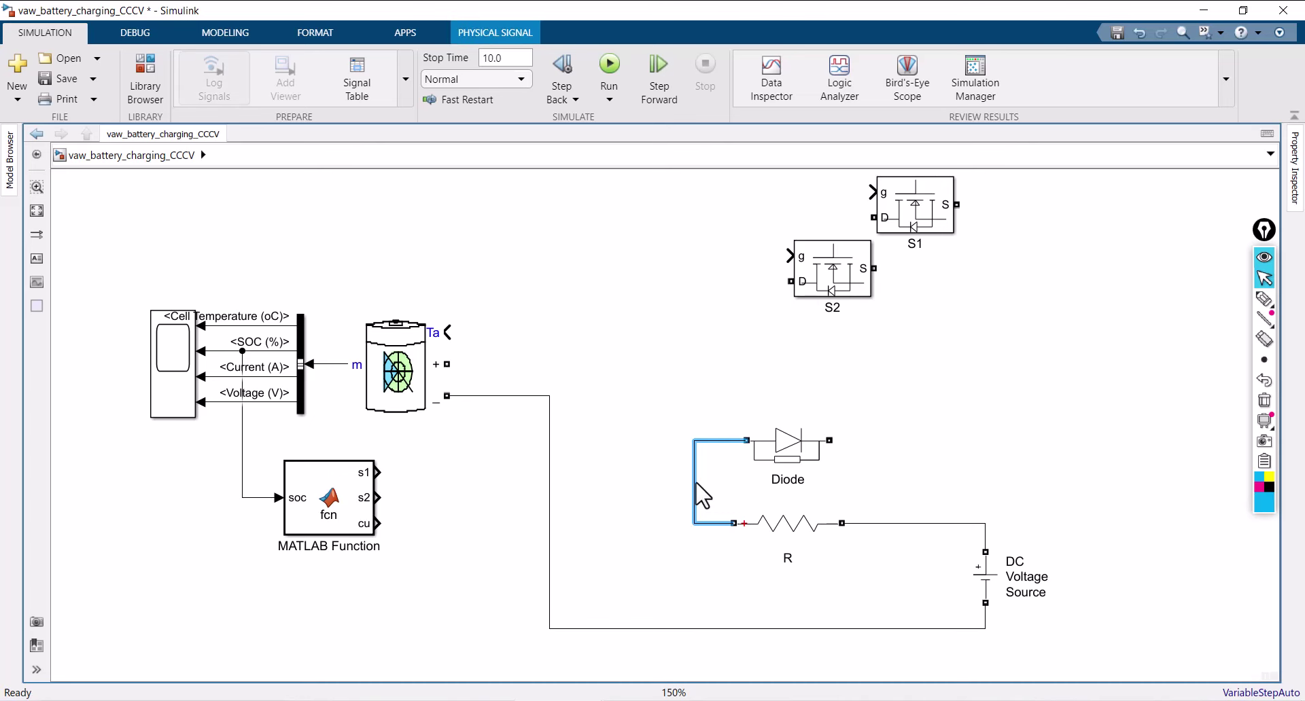
{"action": "left_click_drag", "start_coordinate": [843, 280], "coordinate": [926, 447]}
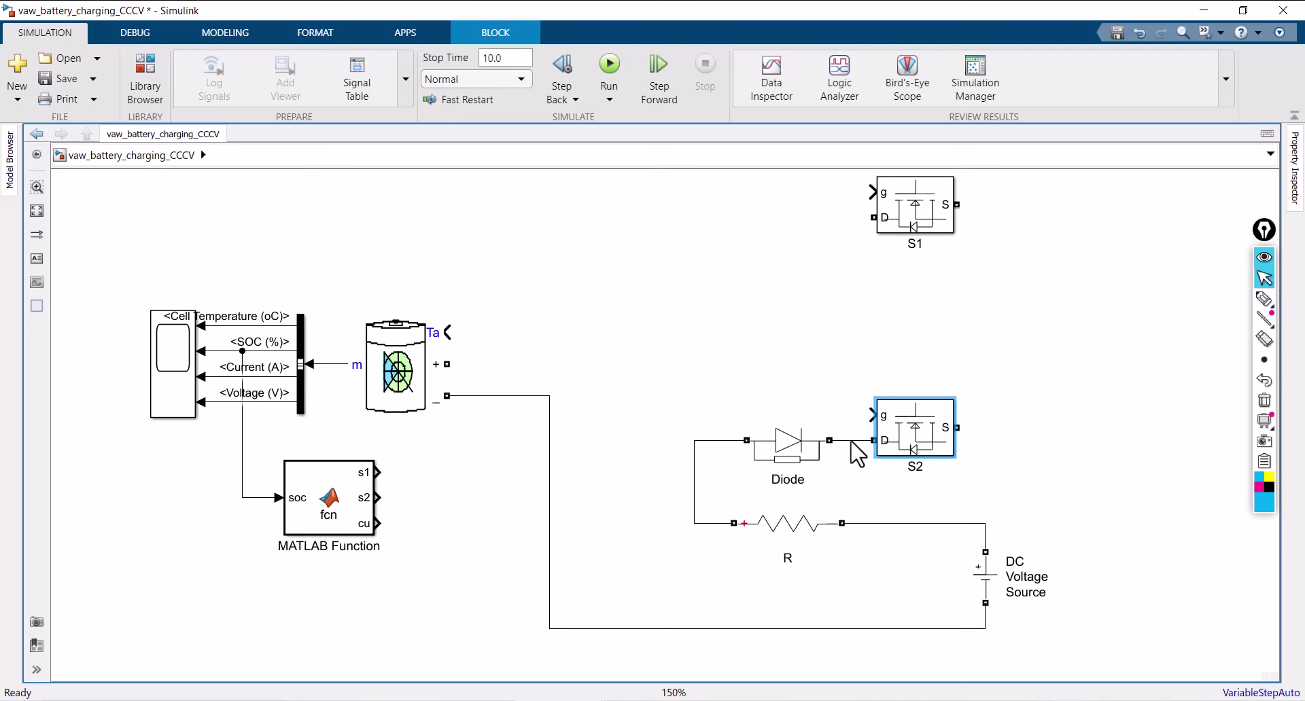
{"action": "left_click", "coordinate": [957, 427]}
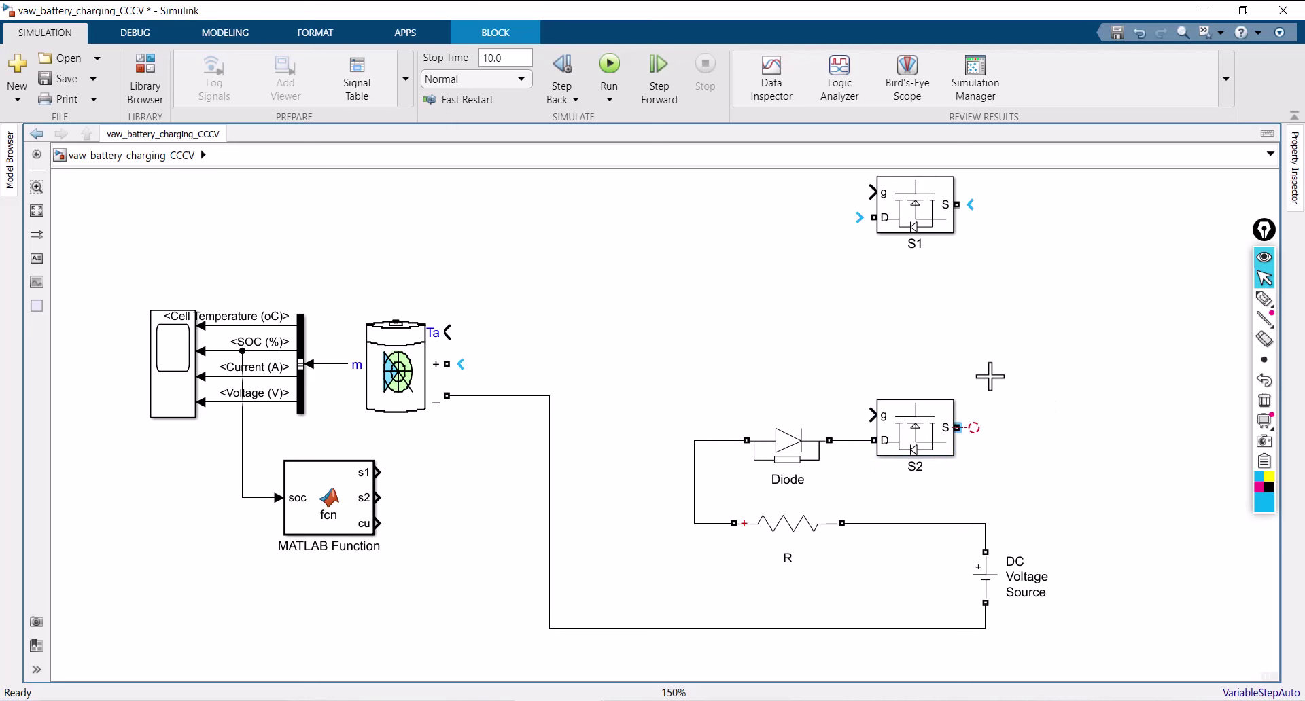
{"action": "left_click", "coordinate": [446, 365]}
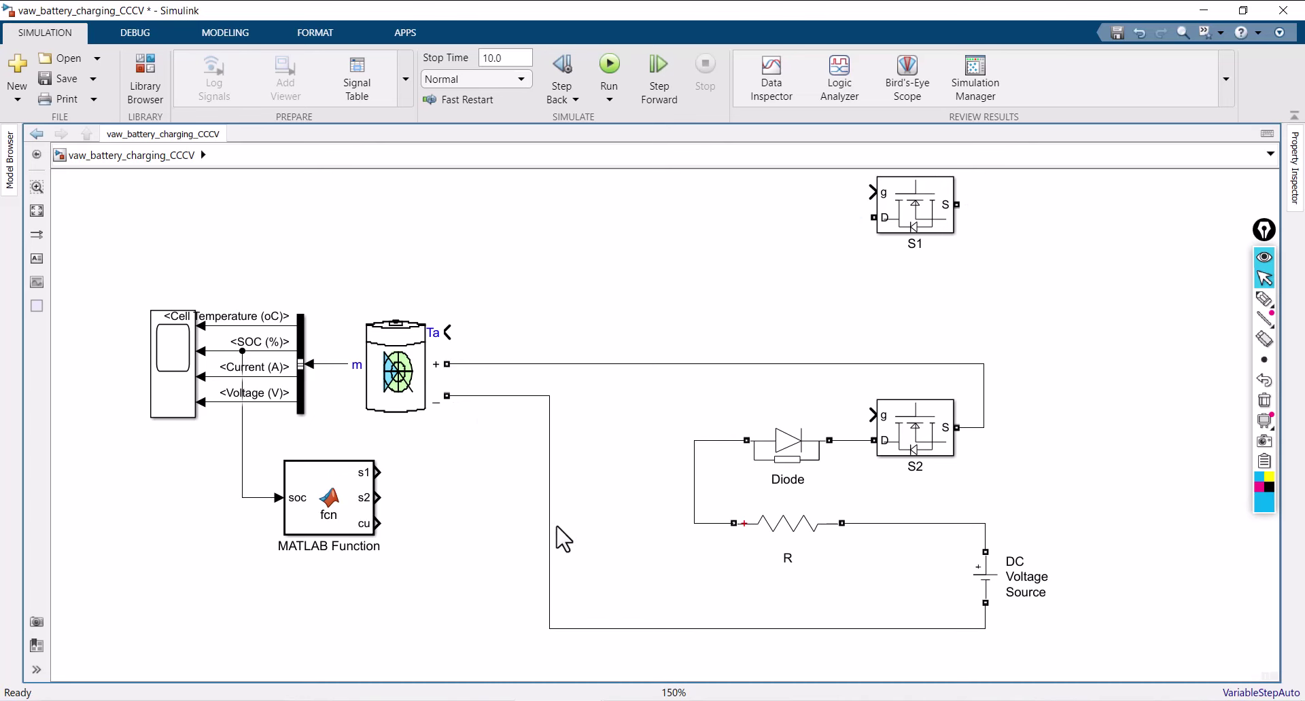
{"action": "left_click", "coordinate": [1264, 299]}
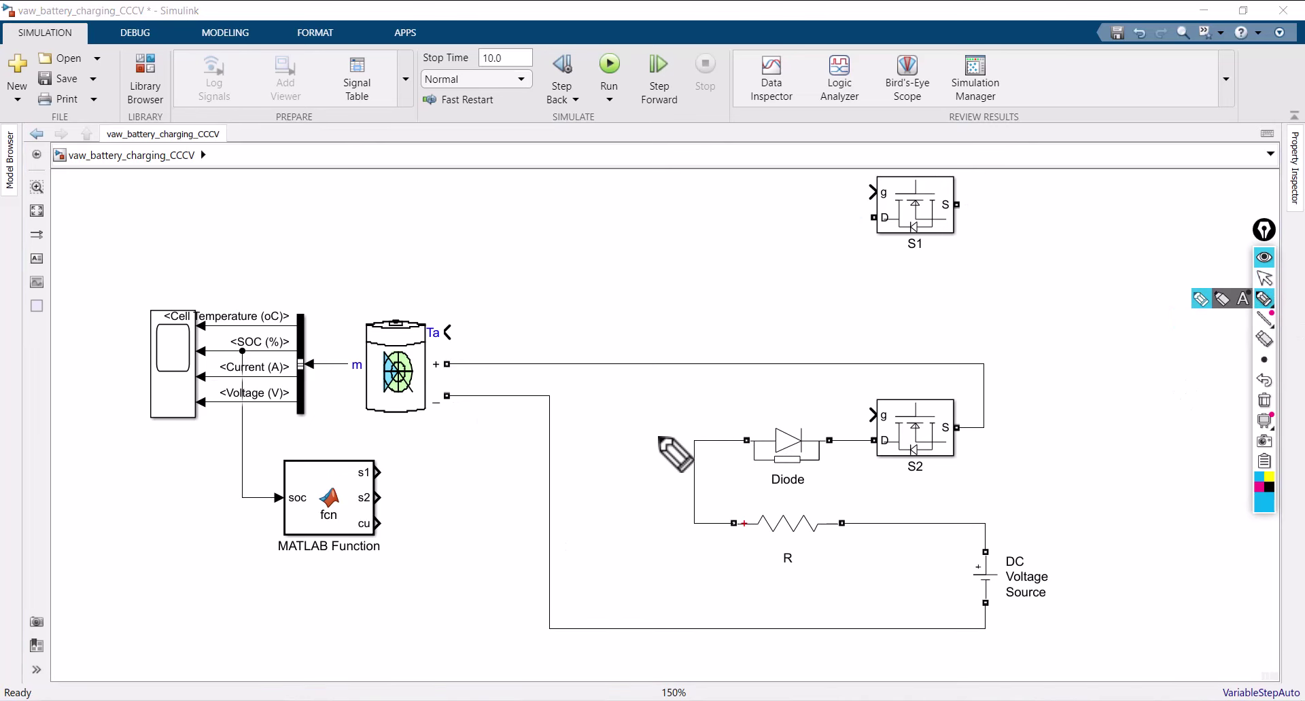
{"action": "mouse_move", "coordinate": [656, 435]}
{"action": "left_mouse_down"}
{"action": "mouse_move", "coordinate": [735, 395]}
{"action": "mouse_move", "coordinate": [860, 386]}
{"action": "mouse_move", "coordinate": [1042, 421]}
{"action": "mouse_move", "coordinate": [1085, 519]}
{"action": "mouse_move", "coordinate": [1029, 596]}
{"action": "mouse_move", "coordinate": [851, 610]}
{"action": "mouse_move", "coordinate": [694, 573]}
{"action": "mouse_move", "coordinate": [656, 472]}
{"action": "left_mouse_up"}
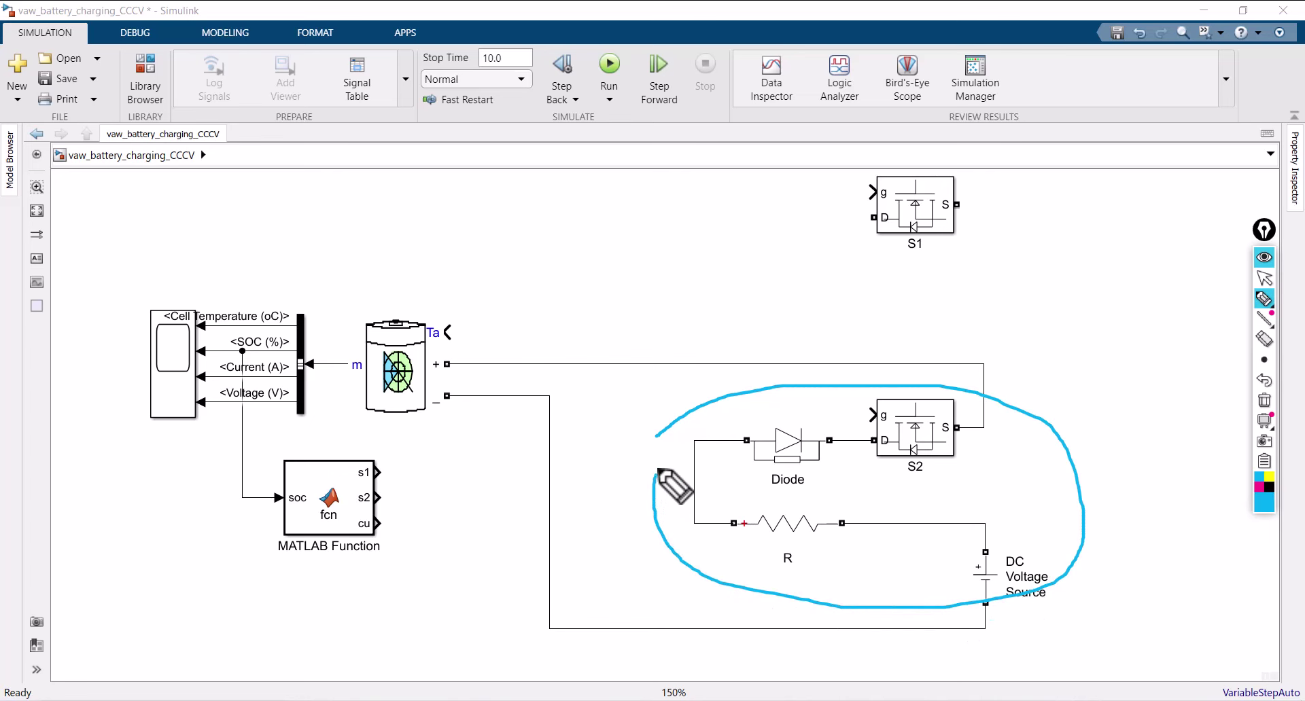
{"action": "left_click", "coordinate": [1265, 401]}
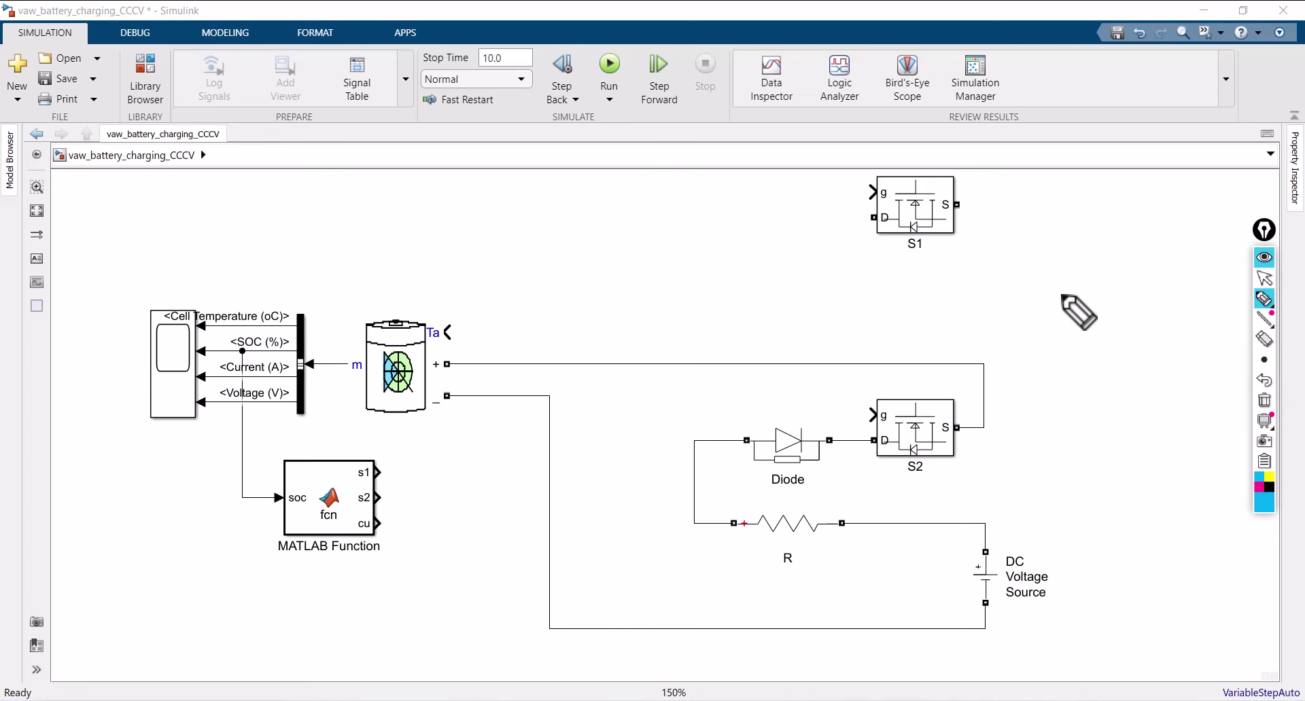
{"action": "left_click", "coordinate": [1267, 282]}
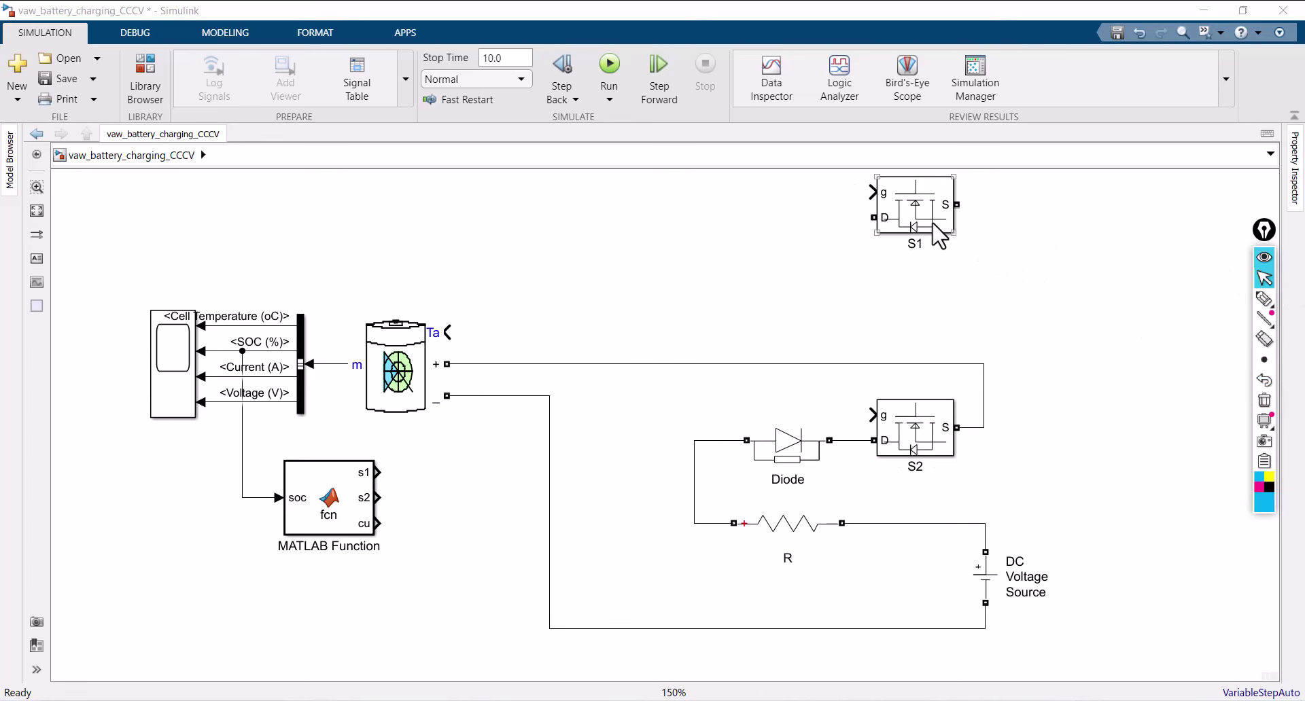
Step: Add a Constant block above and to the right of the battery and name it Temperature
{"action": "double_click", "coordinate": [548, 281]}
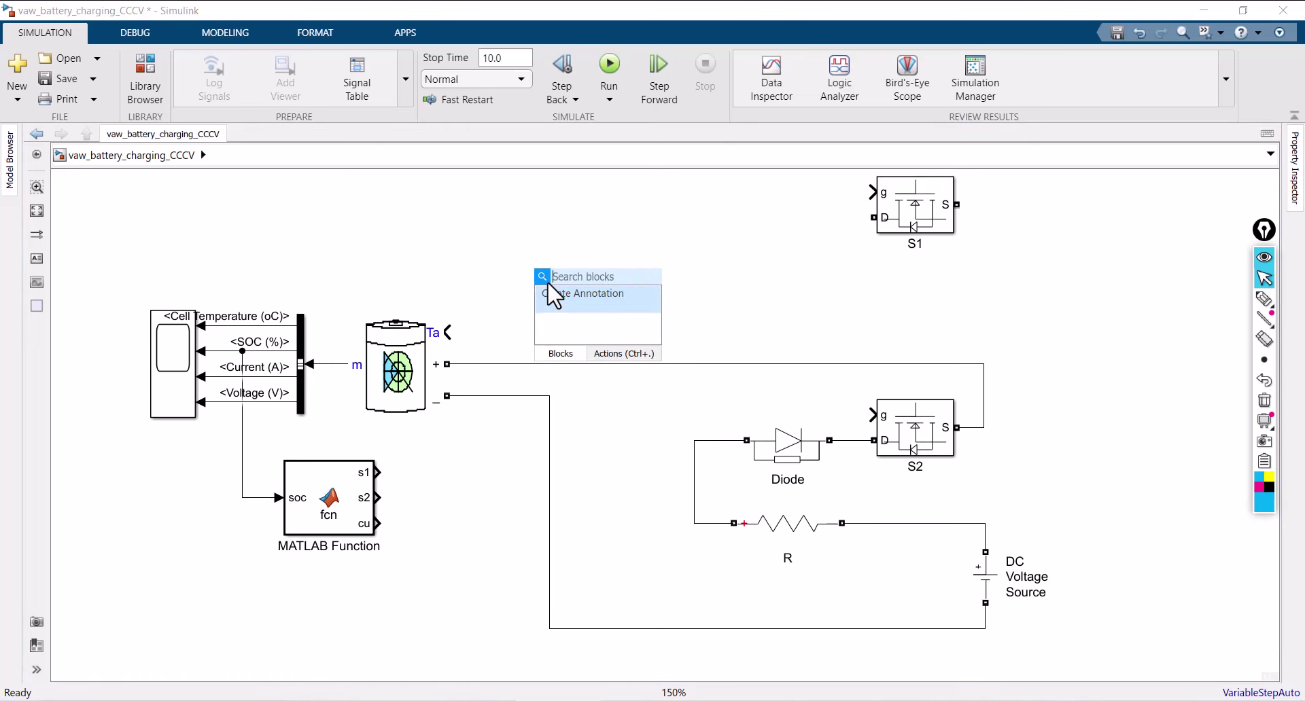
{"action": "type", "text": "con"}
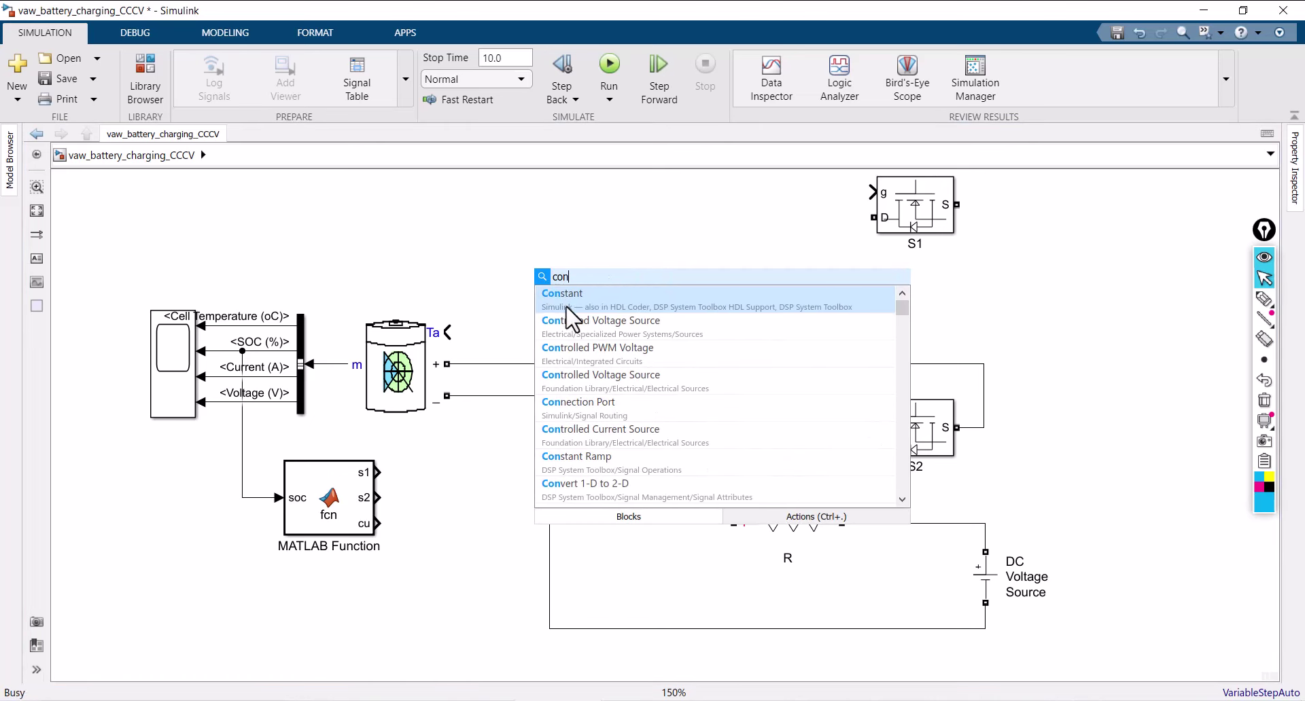
{"action": "left_click", "coordinate": [548, 298]}
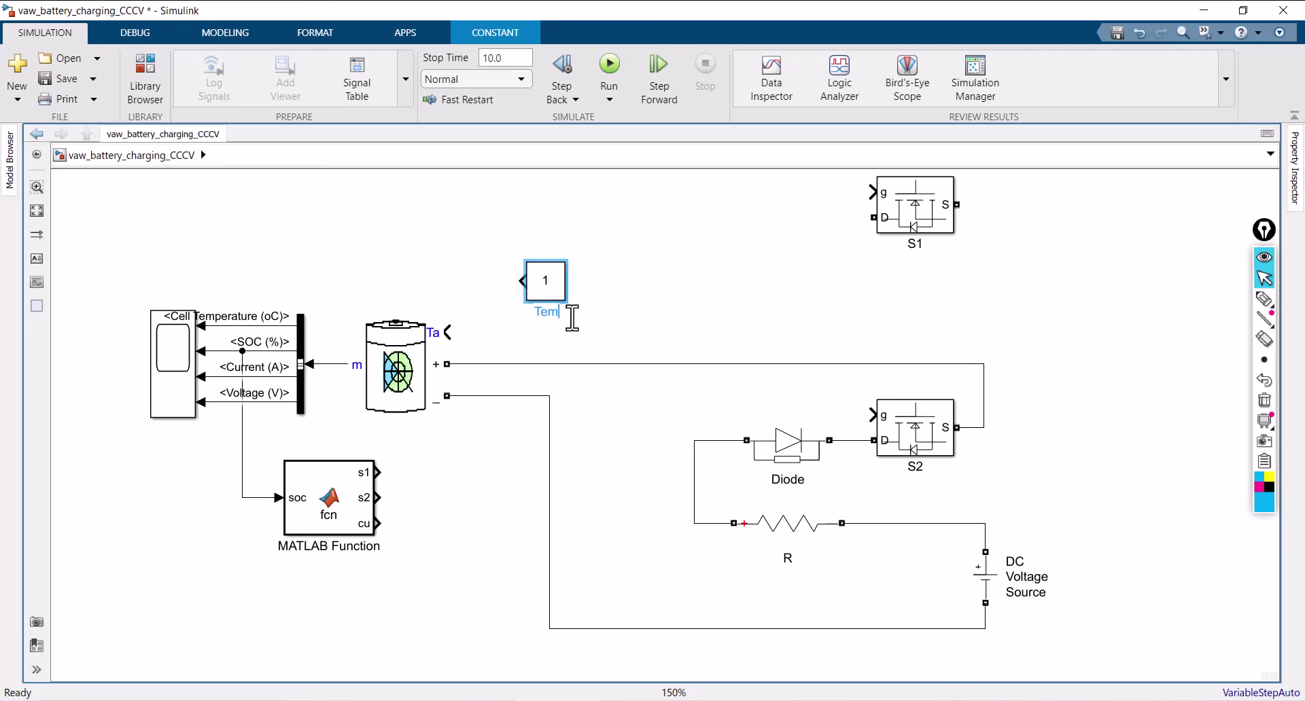
{"action": "type", "text": "re"}
Step: Set the Temperature block's constant value to 25 and wire its output to the battery's Ta input
{"action": "double_click", "coordinate": [548, 286]}
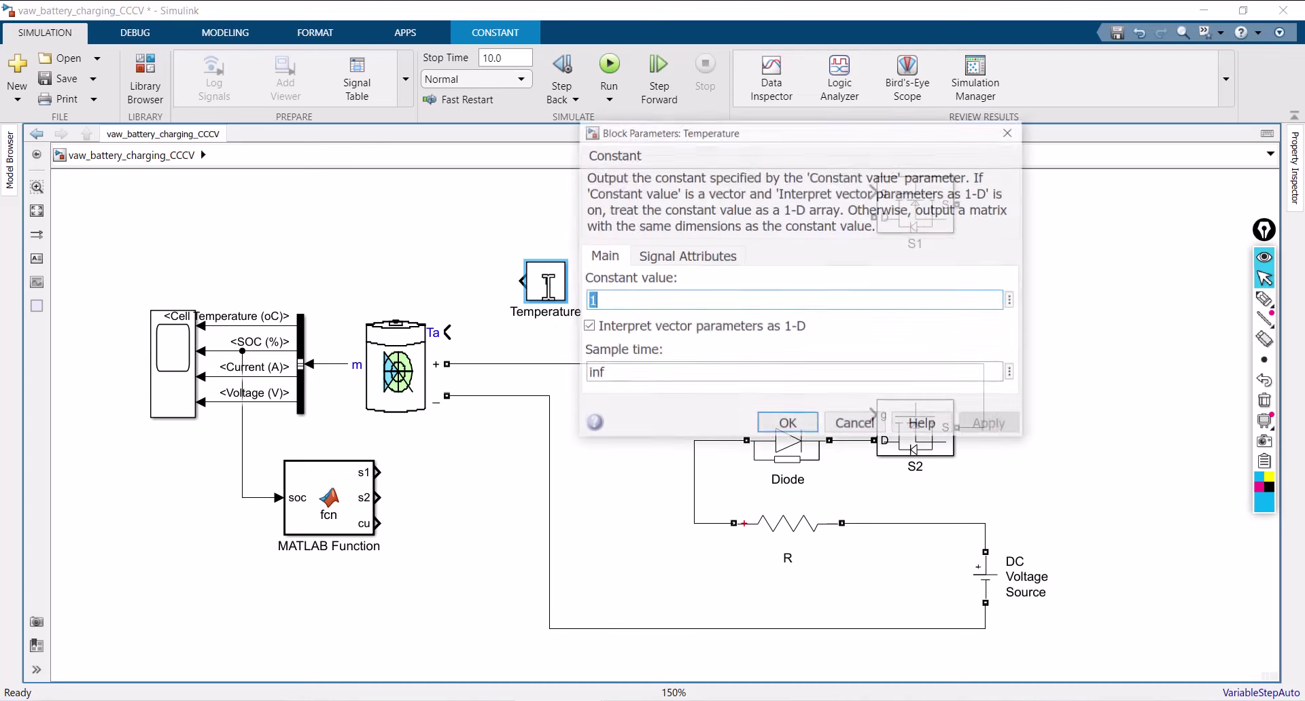
{"action": "type", "text": "25"}
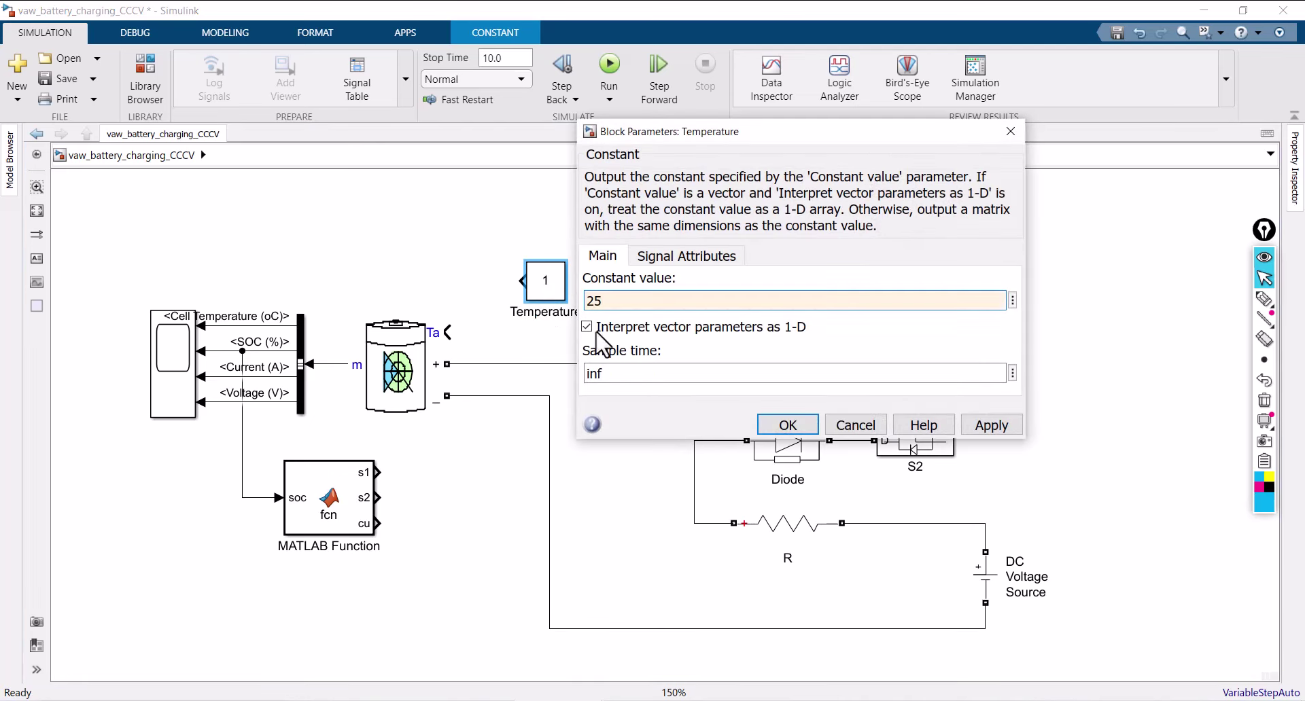
{"action": "left_click", "coordinate": [782, 425]}
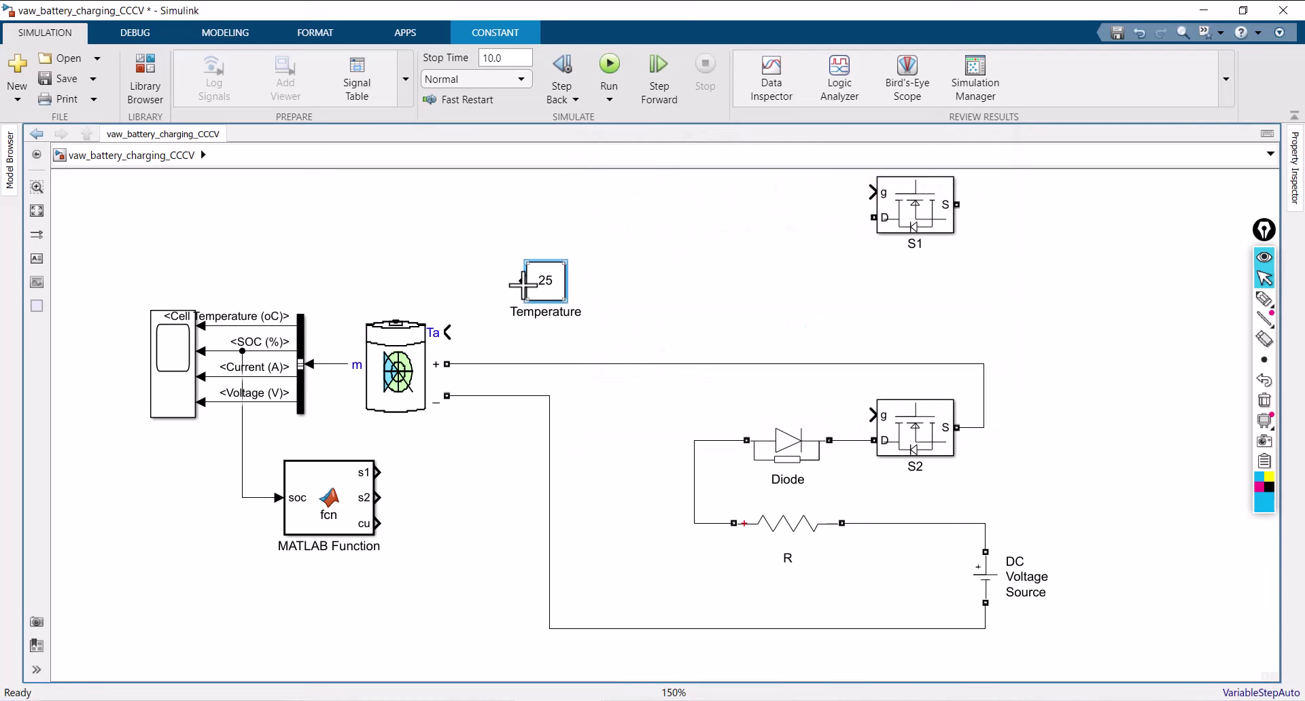
{"action": "left_click_drag", "start_coordinate": [523, 285], "coordinate": [442, 331]}
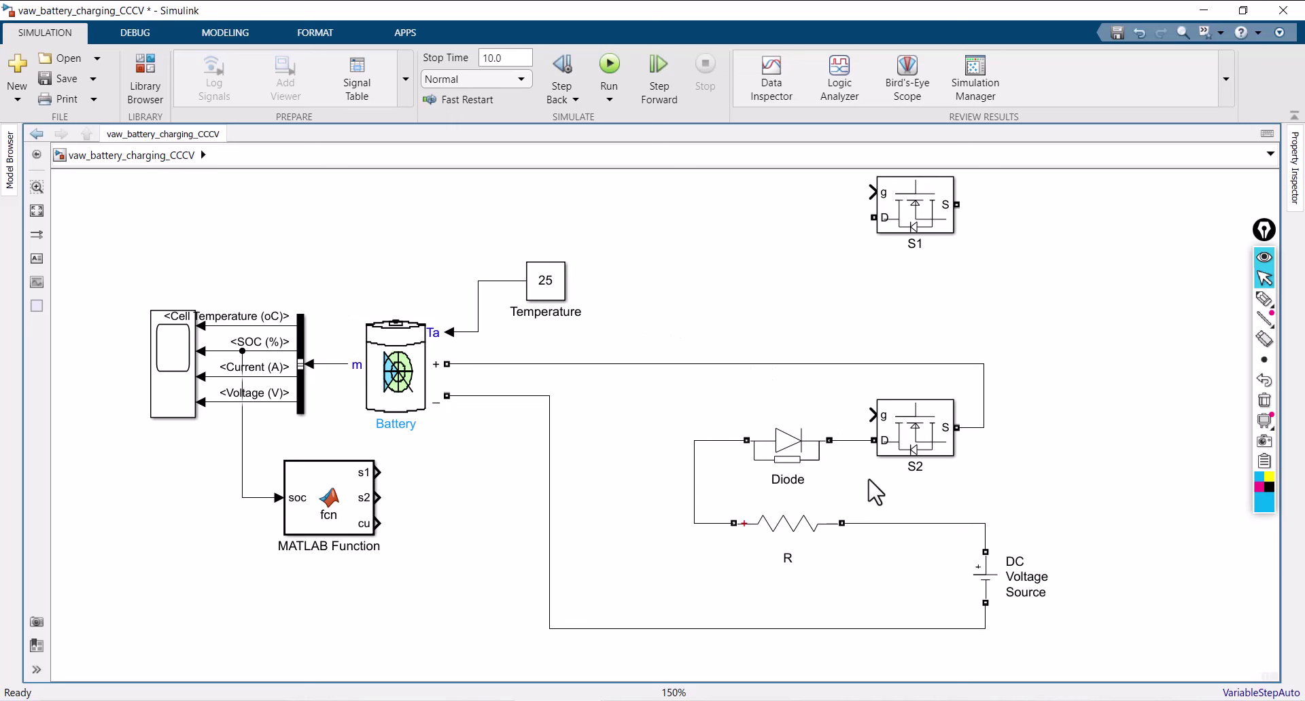
Step: Shift resistor R, the DC Voltage Source, the Diode and S2 down, and delete the wire between S2's source and the battery's positive terminal
{"action": "left_click_drag", "start_coordinate": [792, 531], "coordinate": [793, 555]}
{"action": "left_click_drag", "start_coordinate": [985, 593], "coordinate": [987, 612]}
{"action": "left_click_drag", "start_coordinate": [785, 465], "coordinate": [785, 497]}
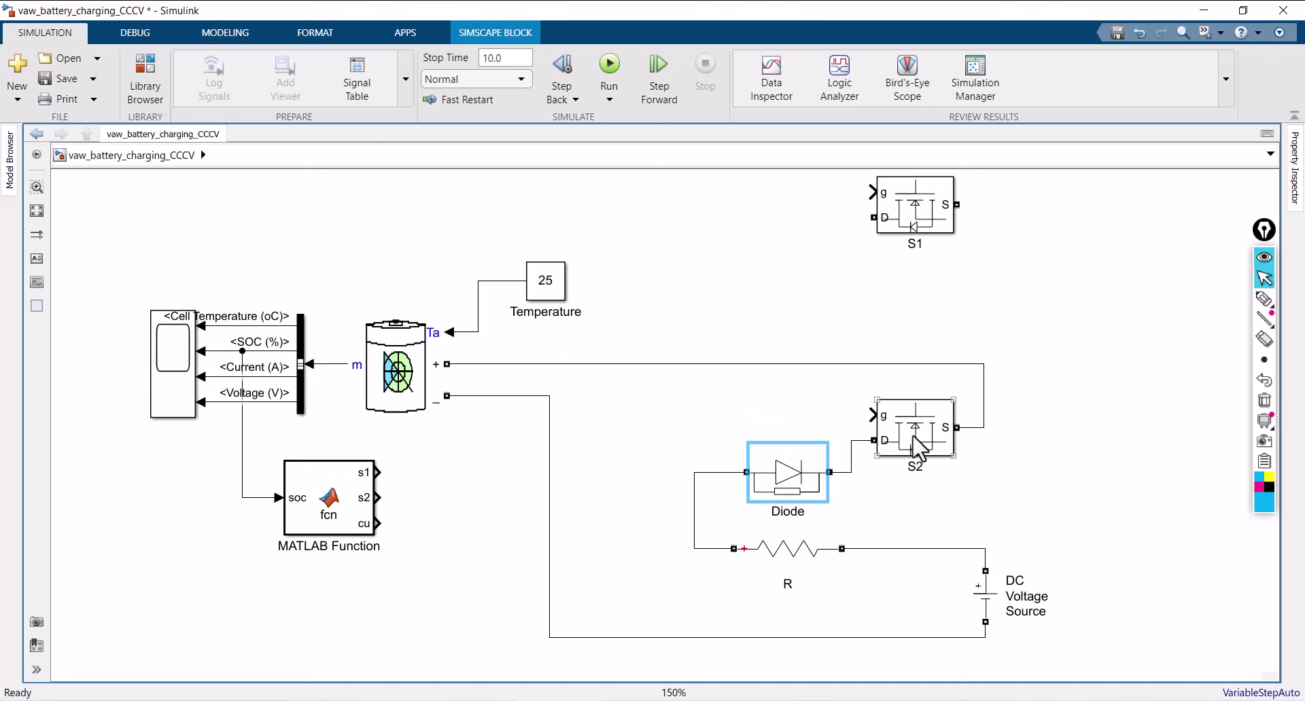
{"action": "left_click_drag", "start_coordinate": [911, 435], "coordinate": [908, 467]}
{"action": "left_click", "coordinate": [840, 369]}
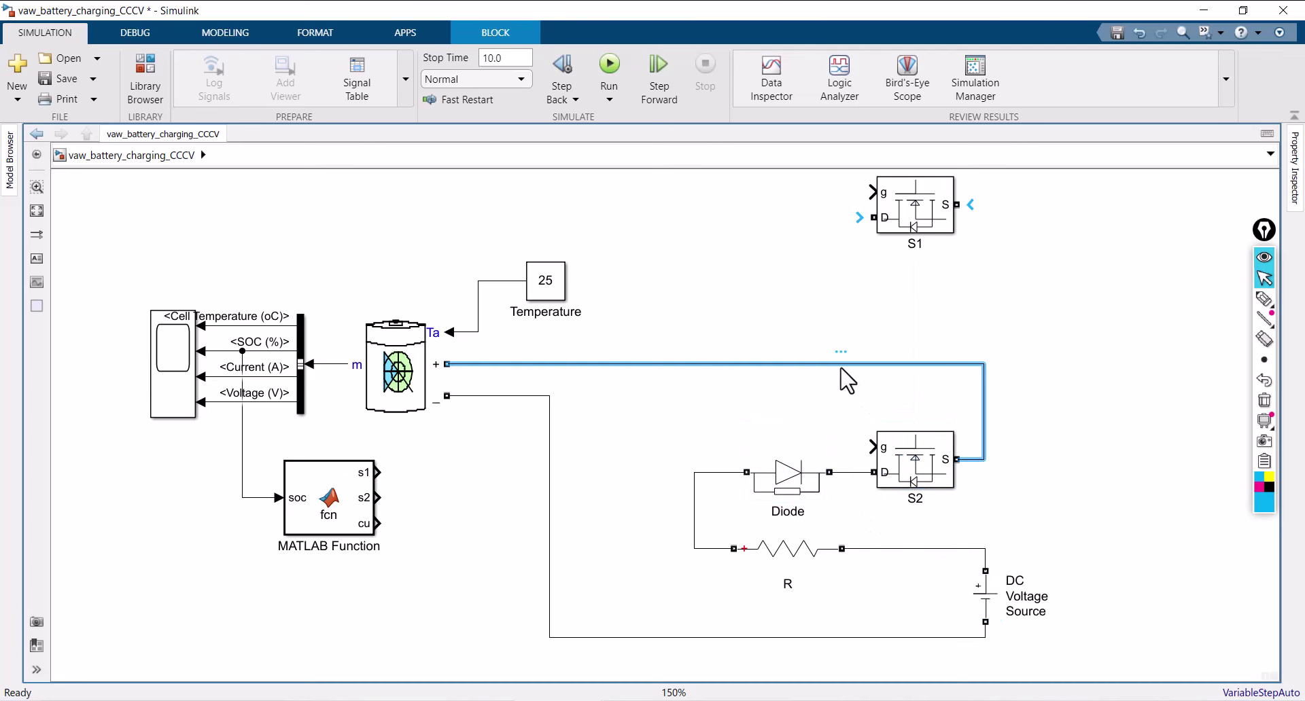
{"action": "key", "text": "Delete"}
Step: Try the Foundation Library Controlled Current Source block above the Diode and remove it from the model
{"action": "double_click", "coordinate": [802, 367]}
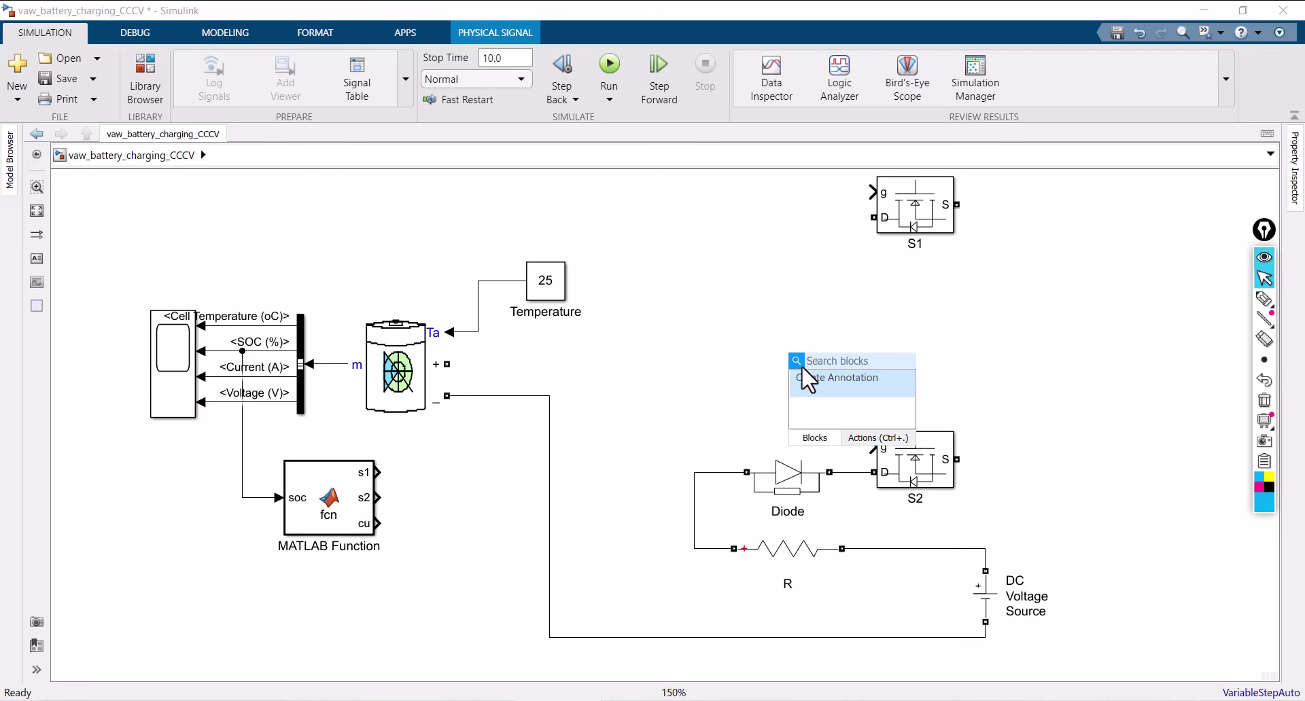
{"action": "type", "text": "contro"}
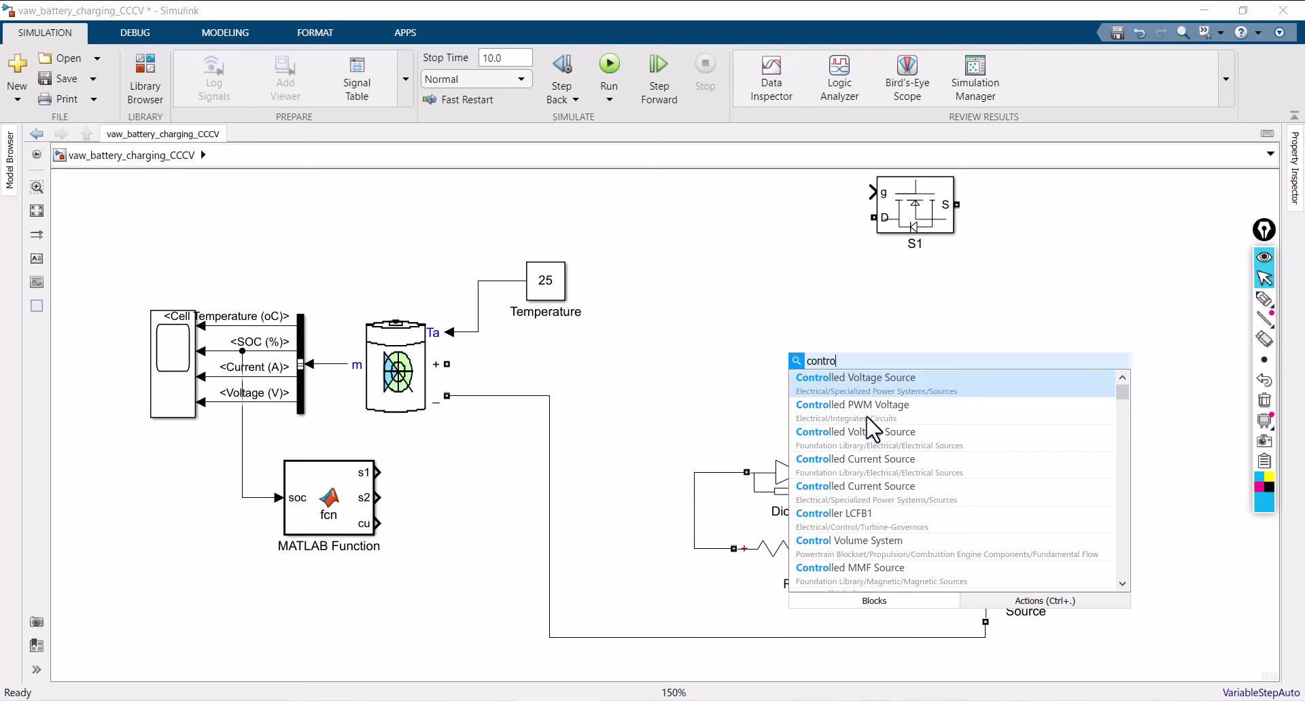
{"action": "left_click", "coordinate": [864, 467]}
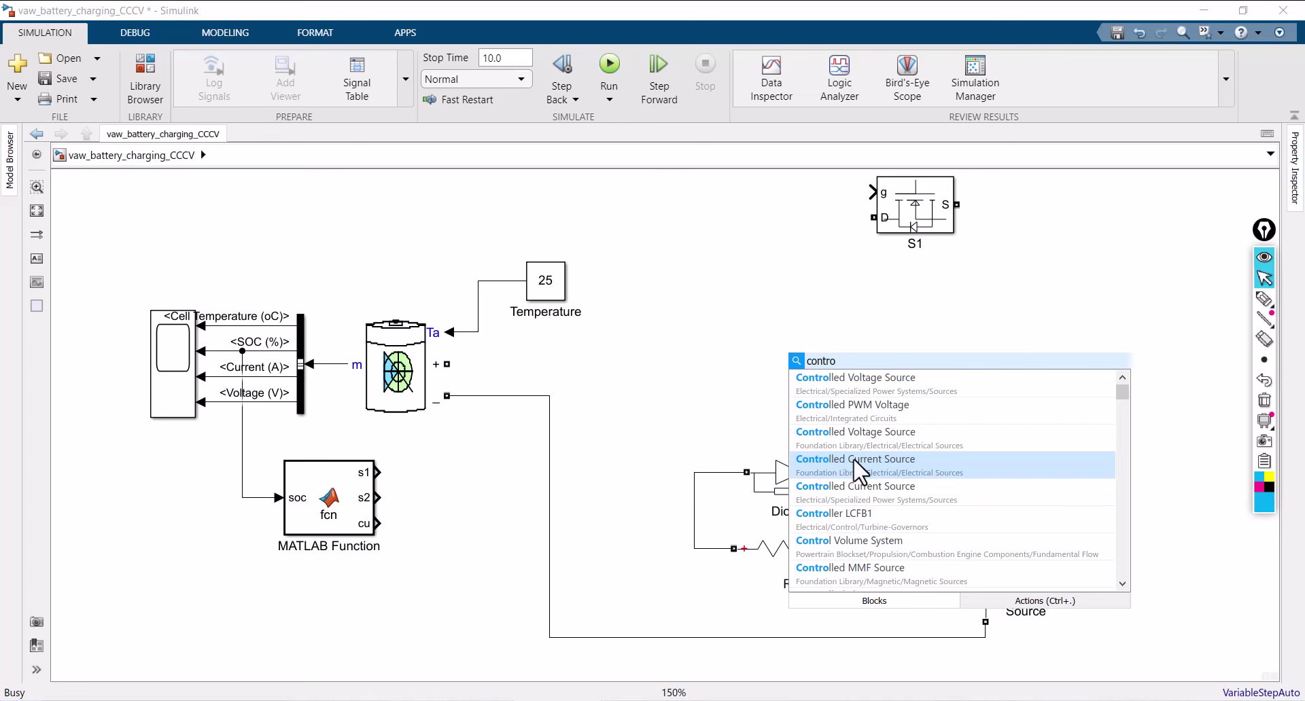
{"action": "left_click", "coordinate": [859, 469]}
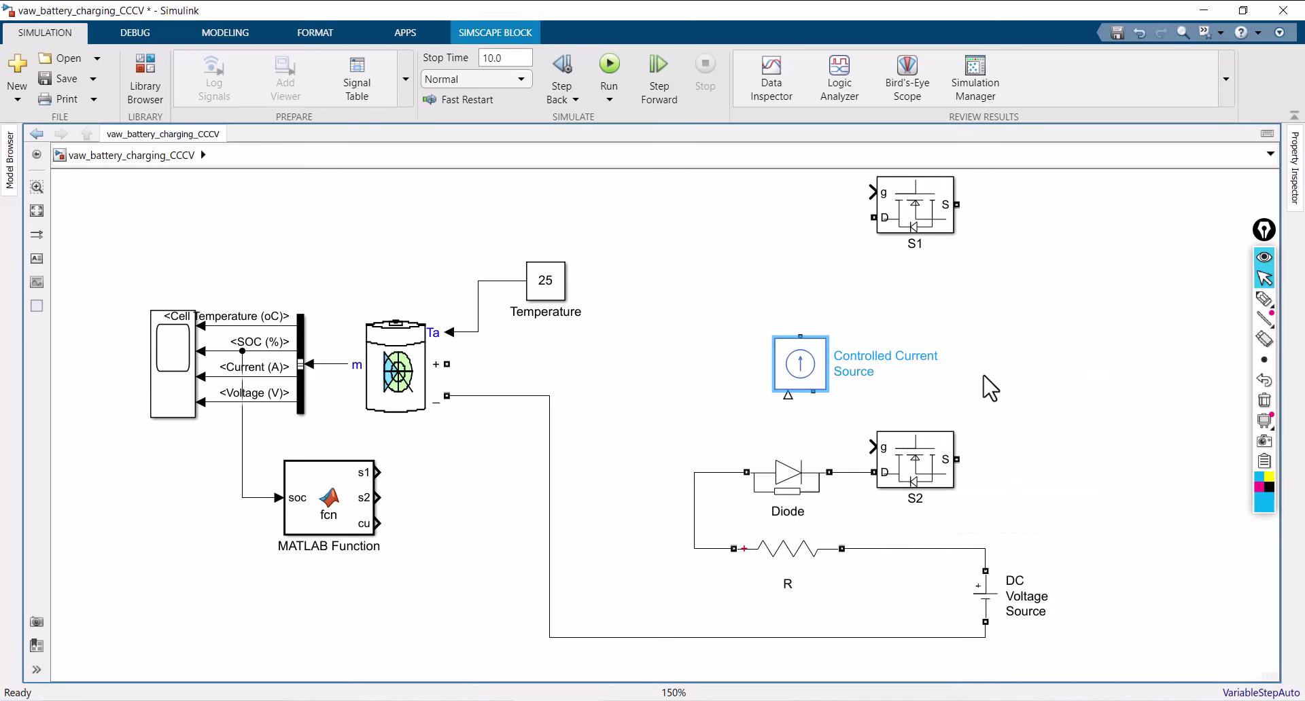
{"action": "left_click_drag", "start_coordinate": [814, 354], "coordinate": [751, 347]}
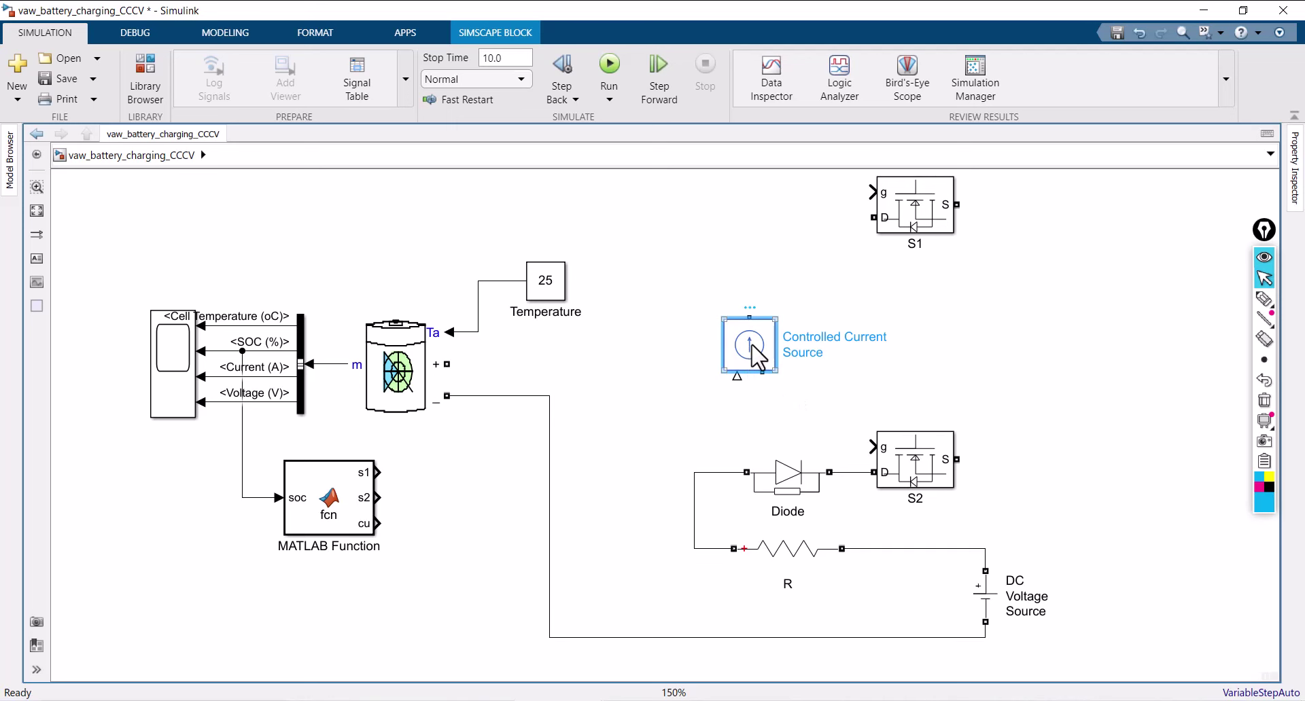
{"action": "key", "text": "Delete"}
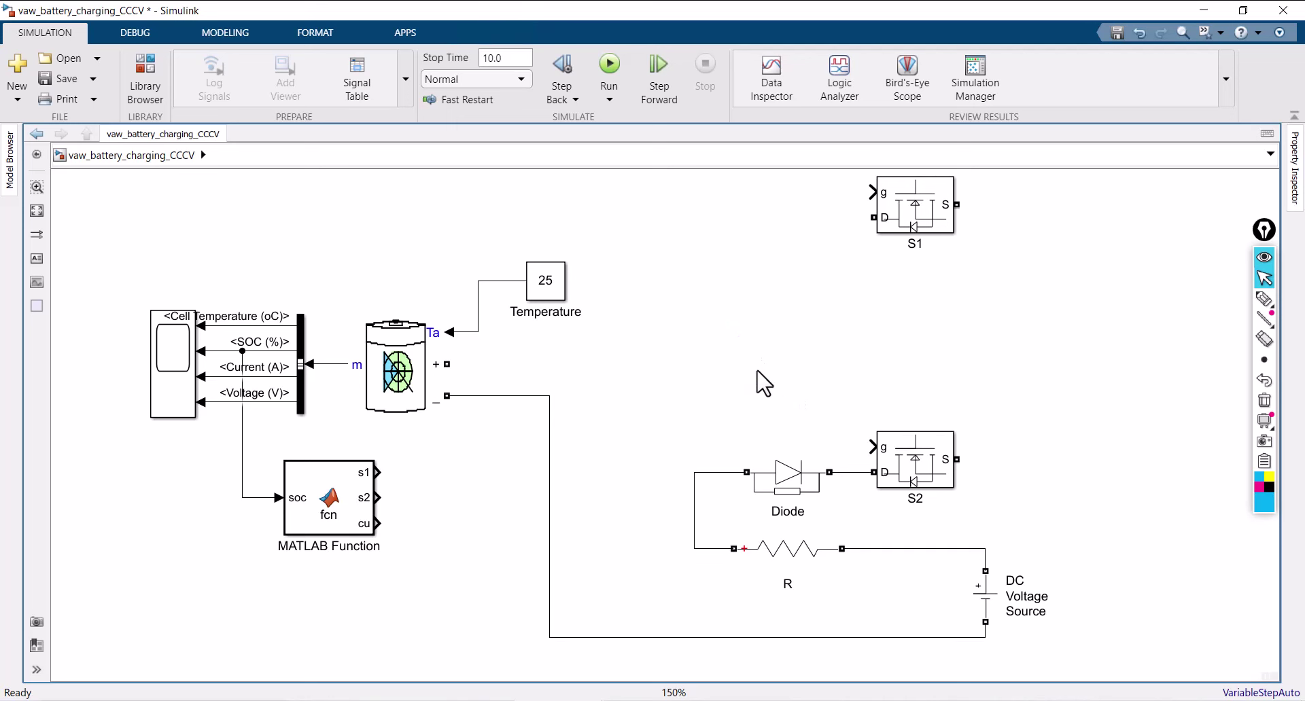
Step: Add the Specialized Power Systems Controlled Current Source block above the Diode
{"action": "double_click", "coordinate": [746, 367]}
{"action": "type", "text": "co"}
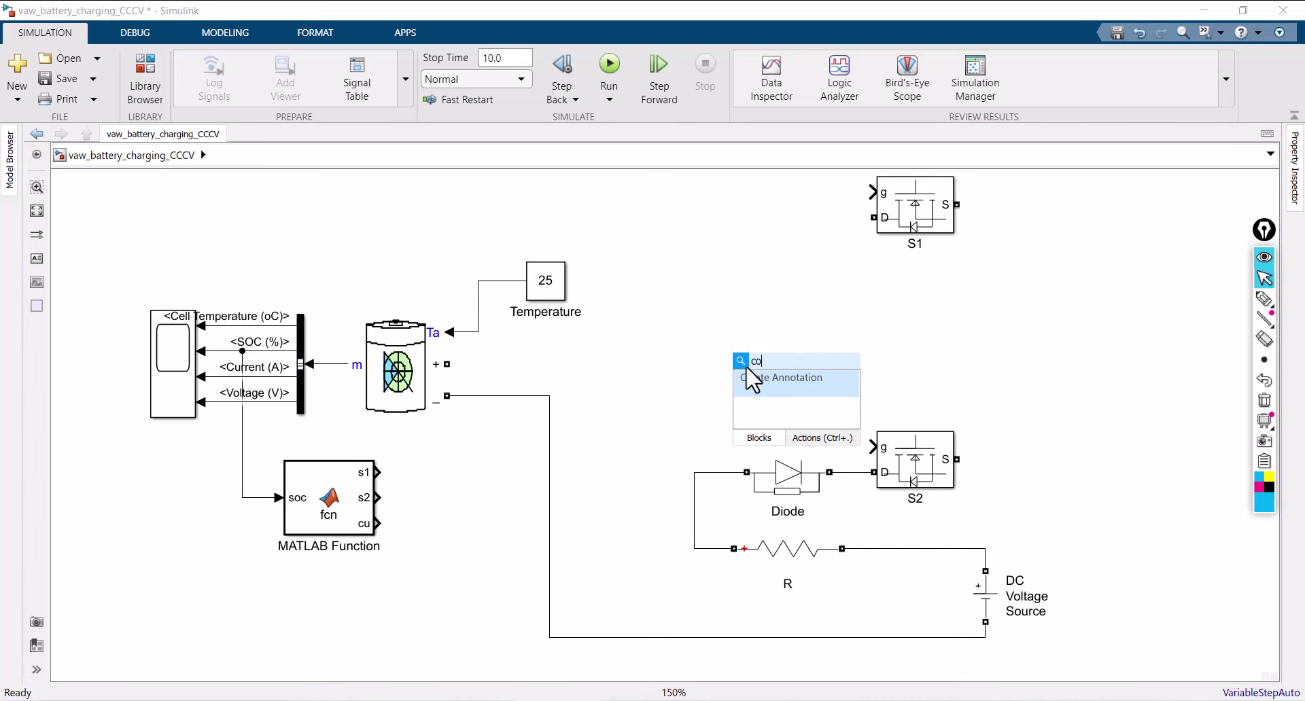
{"action": "type", "text": "ntrol"}
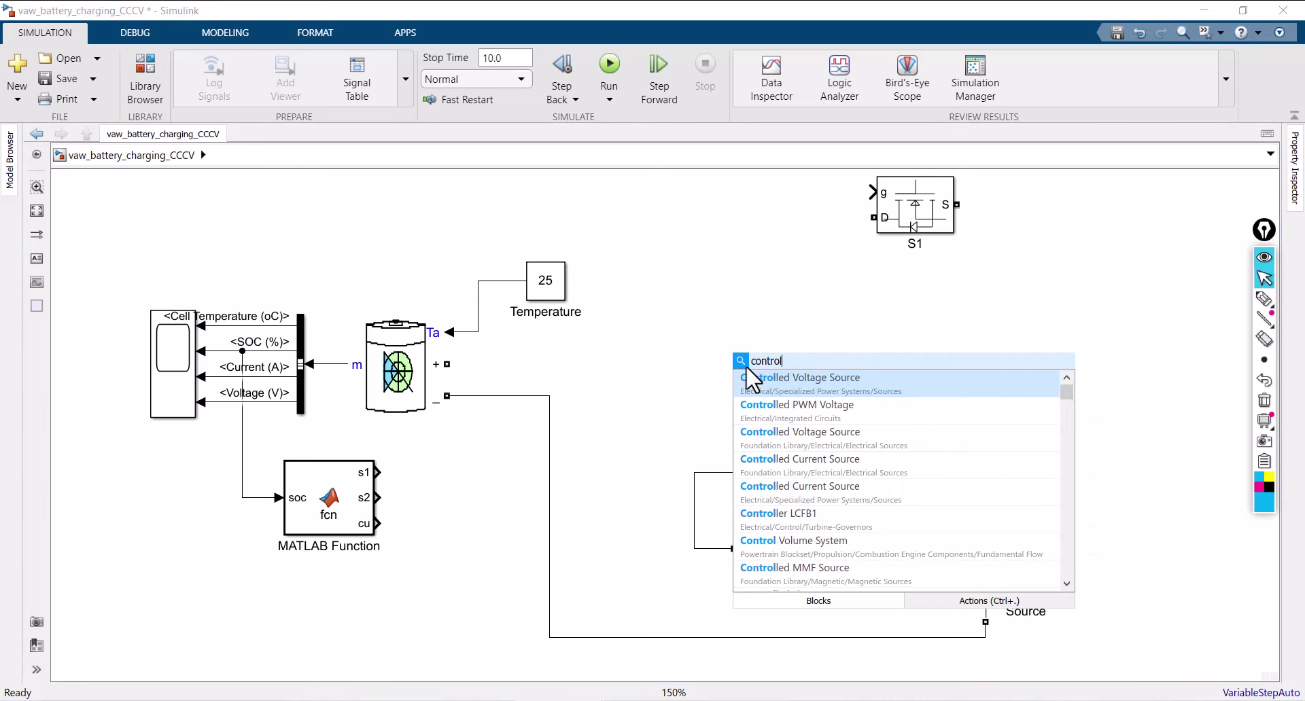
{"action": "type", "text": "l"}
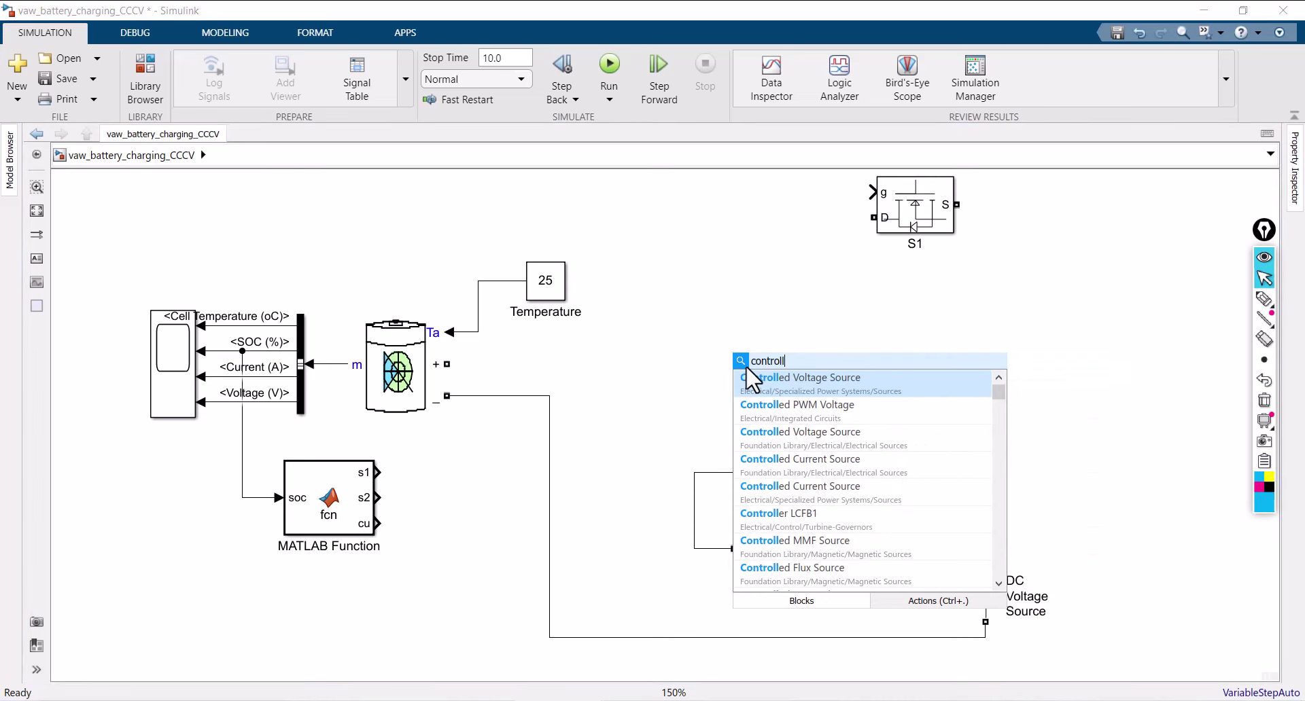
{"action": "left_click", "coordinate": [840, 486]}
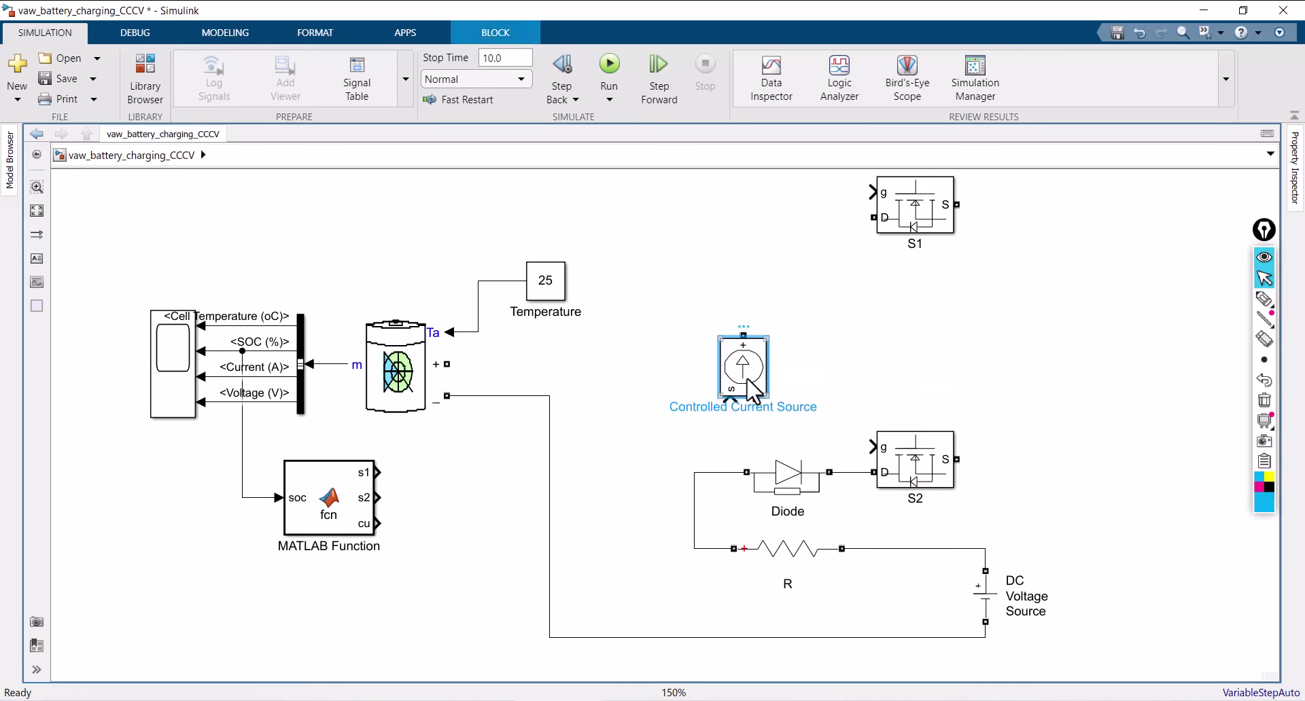
Step: Rotate the Controlled Current Source to point right, break its name onto three lines and place the name below the block
{"action": "key", "text": "ctrl+r"}
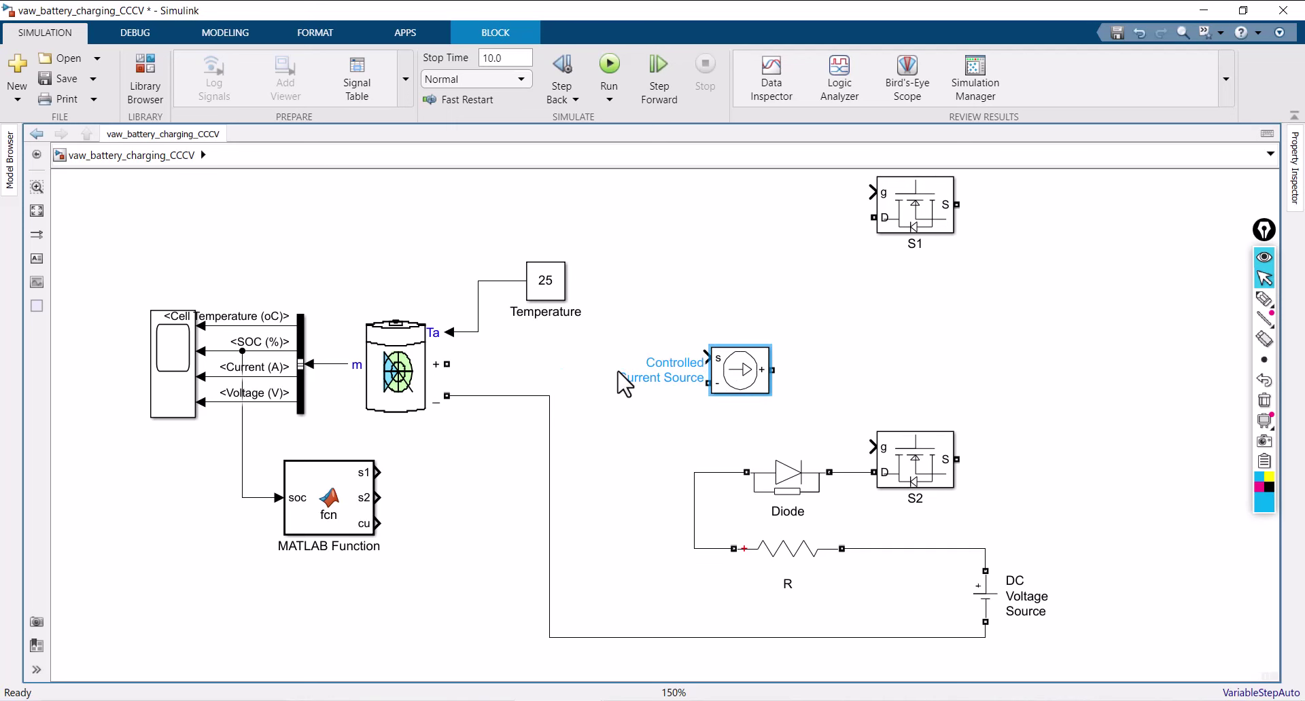
{"action": "left_click", "coordinate": [618, 375]}
{"action": "key", "text": "Escape"}
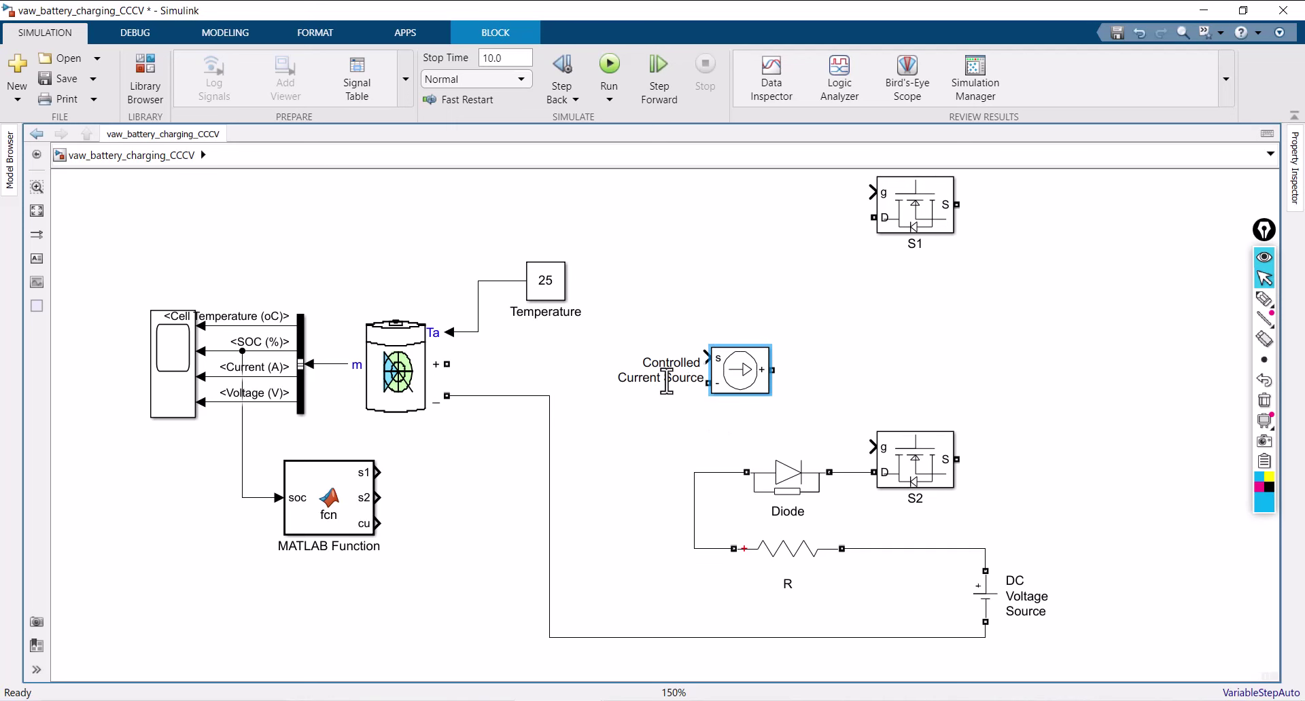
{"action": "left_click", "coordinate": [666, 378]}
{"action": "key", "text": "Return"}
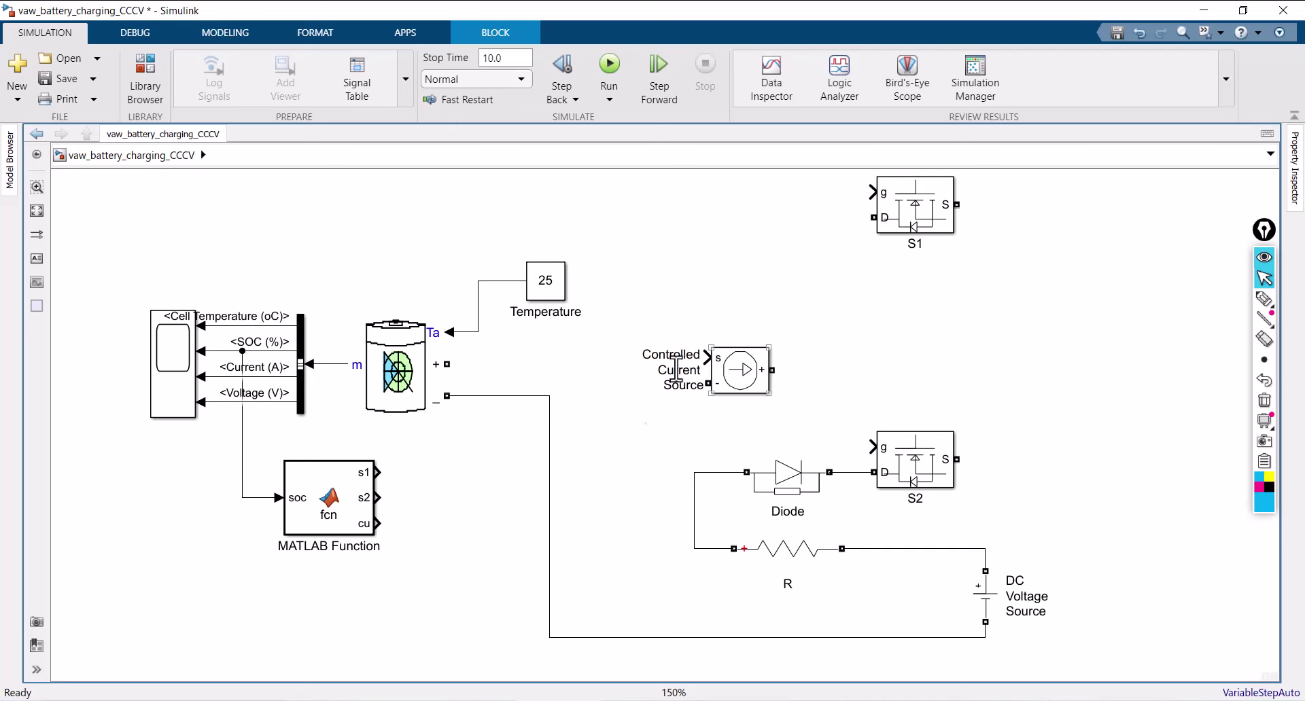
{"action": "left_click", "coordinate": [673, 408]}
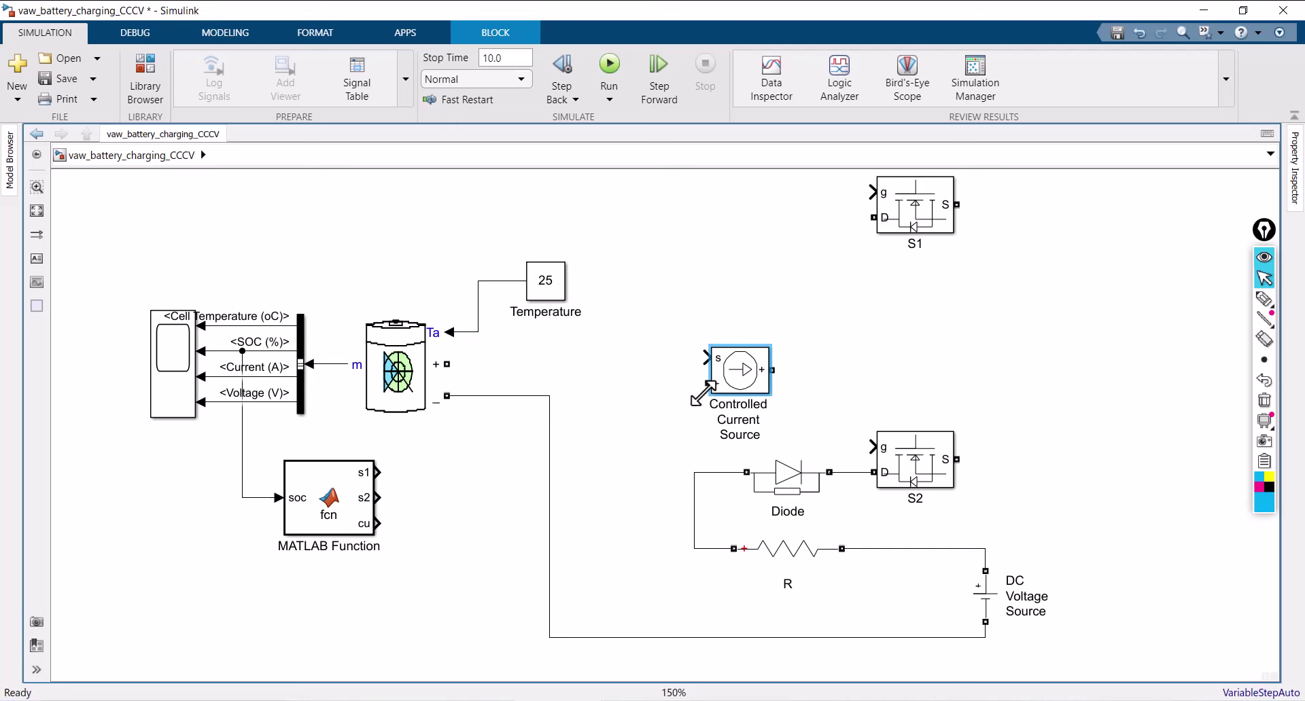
Step: Wire the Controlled Current Source's negative terminal to the battery's negative wire and shift the block to straighten the connection
{"action": "left_click_drag", "start_coordinate": [702, 388], "coordinate": [549, 395]}
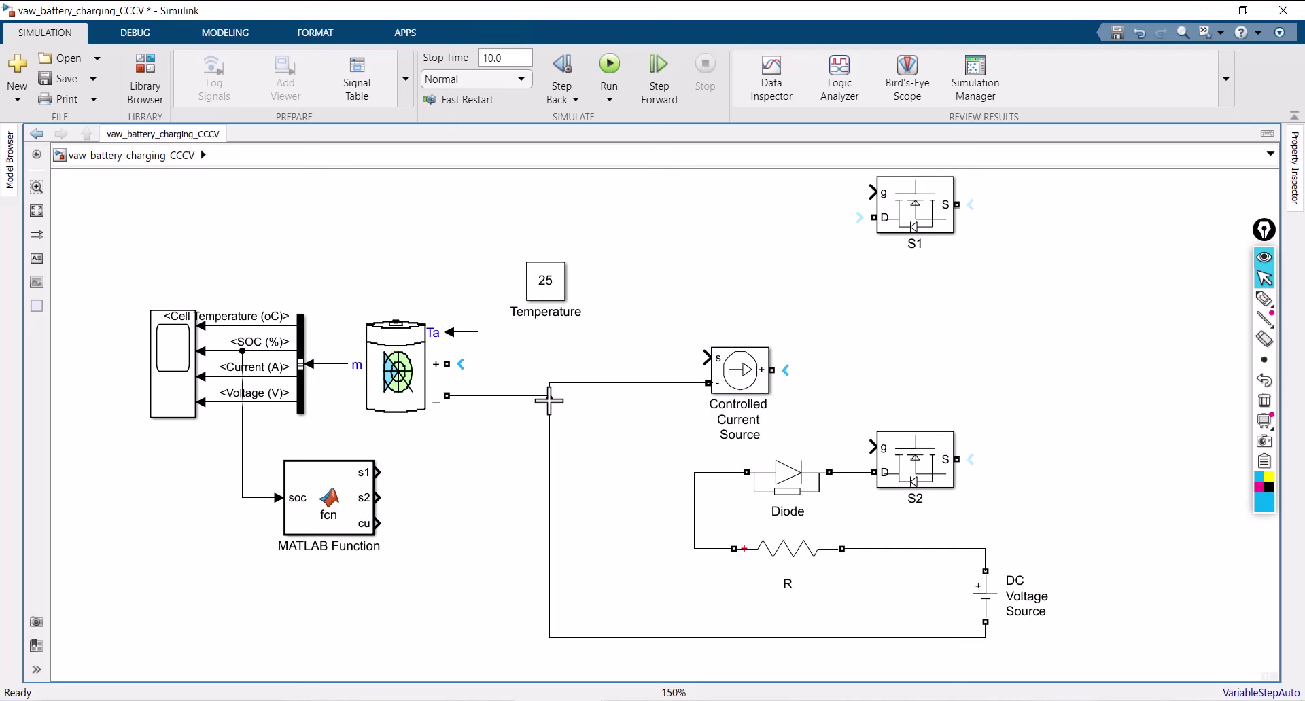
{"action": "left_click_drag", "start_coordinate": [728, 391], "coordinate": [689, 404]}
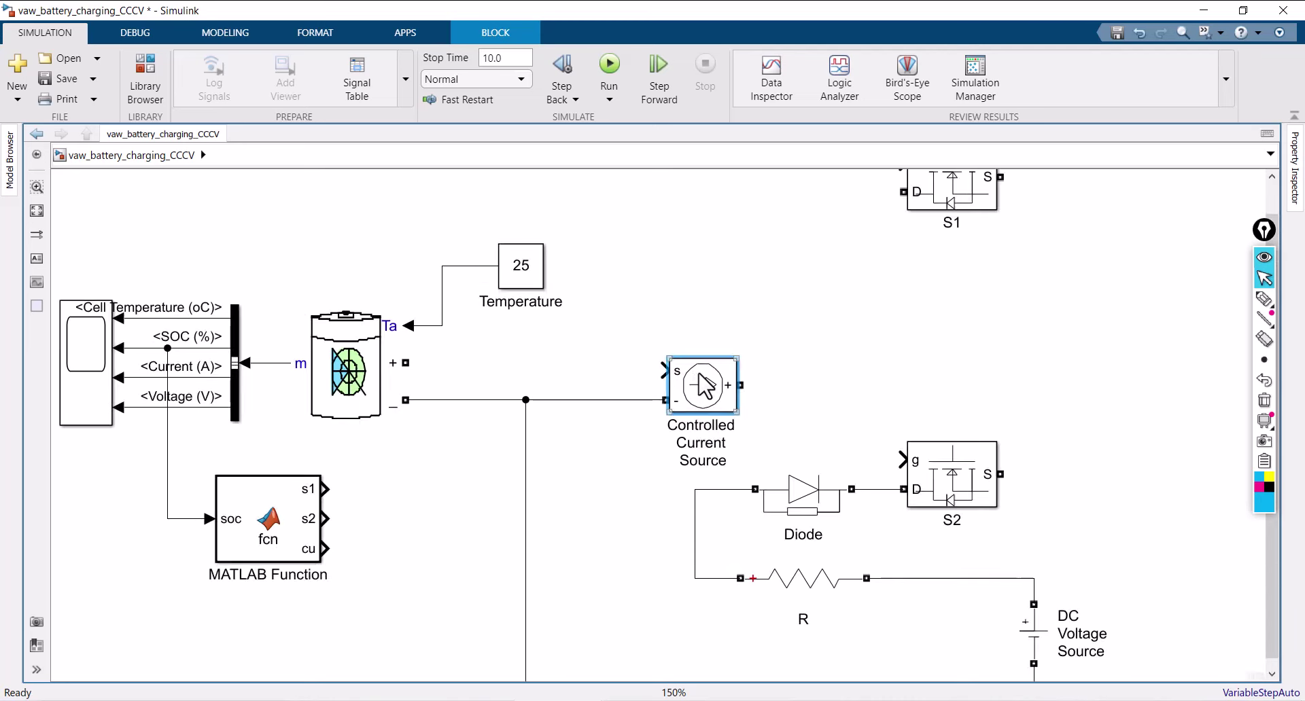
{"action": "scroll", "coordinate": [708, 384], "scroll_direction": "up", "scroll_amount": 5}
{"action": "scroll", "coordinate": [710, 390], "scroll_direction": "down", "scroll_amount": 1}
{"action": "scroll", "coordinate": [710, 391], "scroll_direction": "down", "scroll_amount": 2}
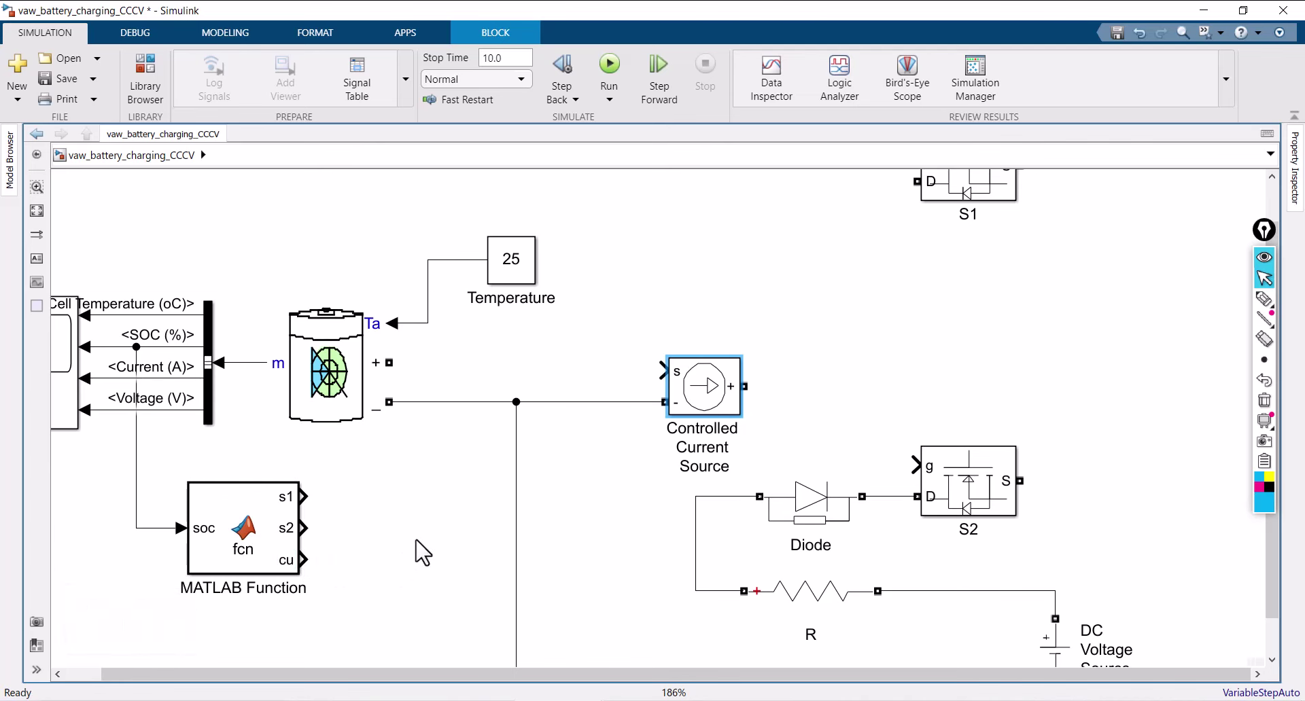
Step: Add a Goto block beside the MATLAB Function and copy it to make three stacked Goto blocks
{"action": "double_click", "coordinate": [438, 529]}
{"action": "type", "text": "go"}
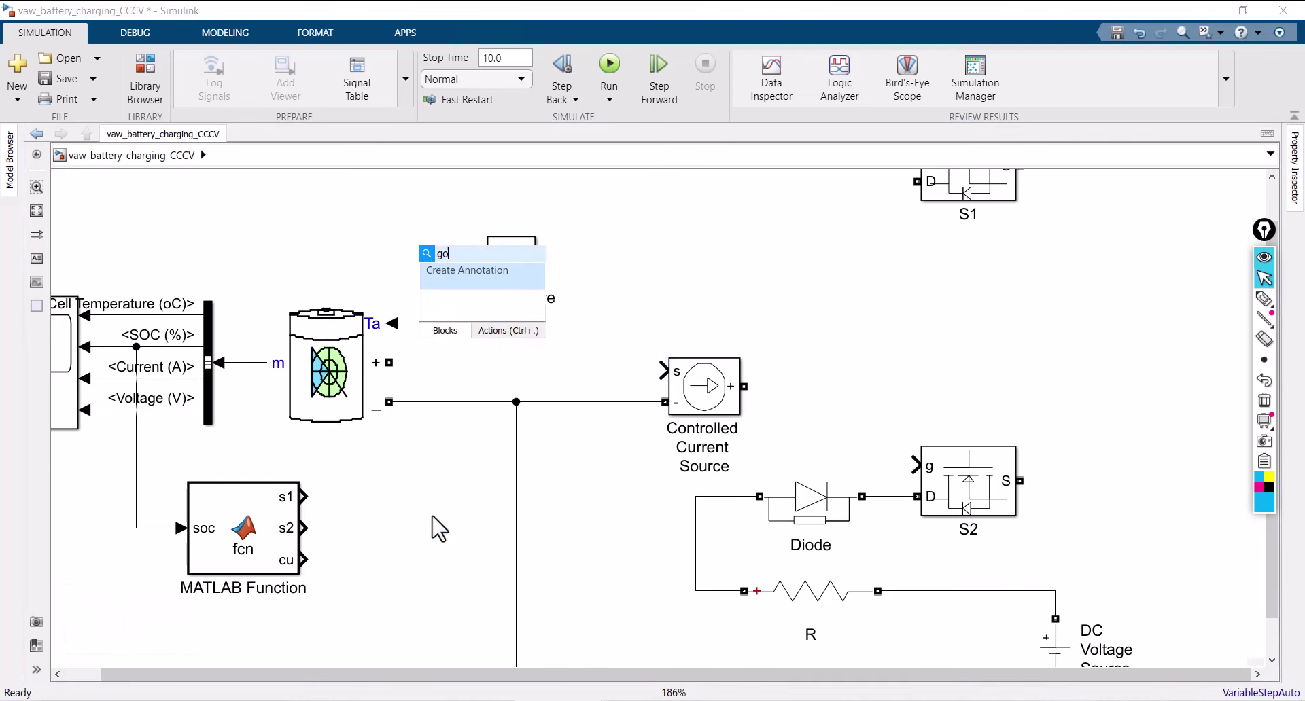
{"action": "type", "text": "t"}
{"action": "left_click", "coordinate": [438, 526]}
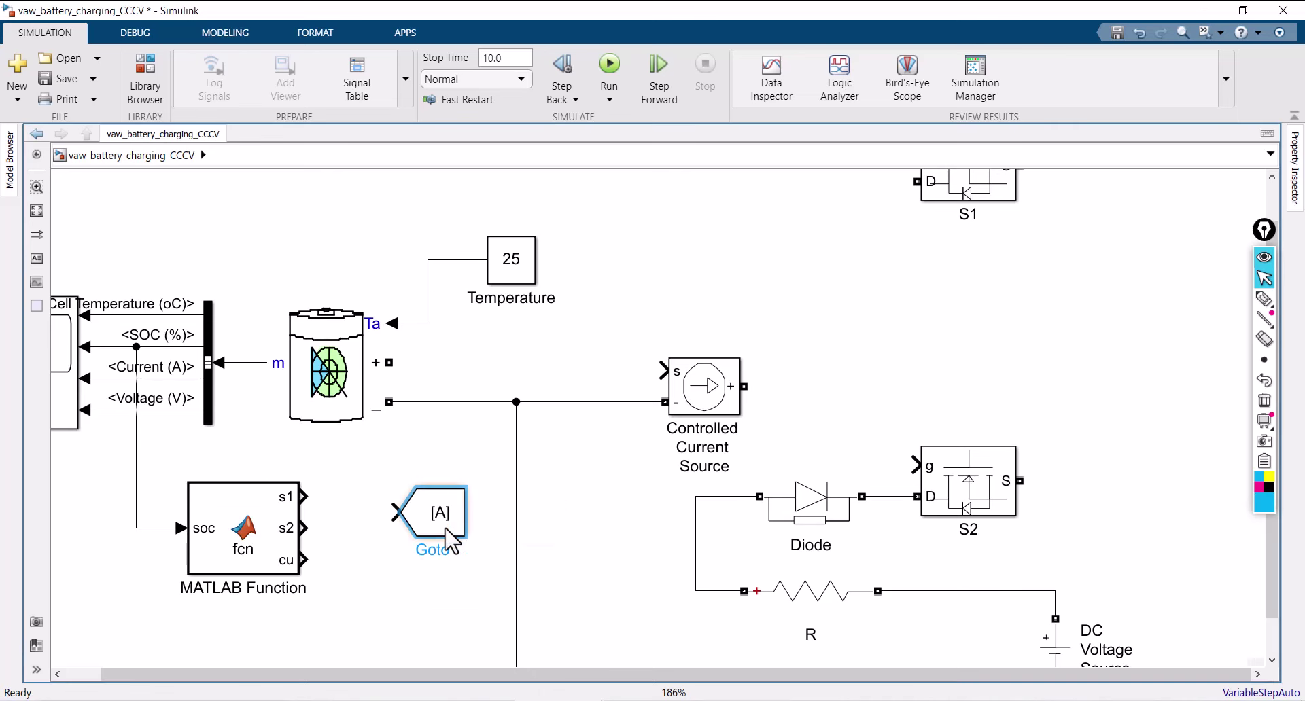
{"action": "left_click_drag", "start_coordinate": [442, 525], "coordinate": [402, 631]}
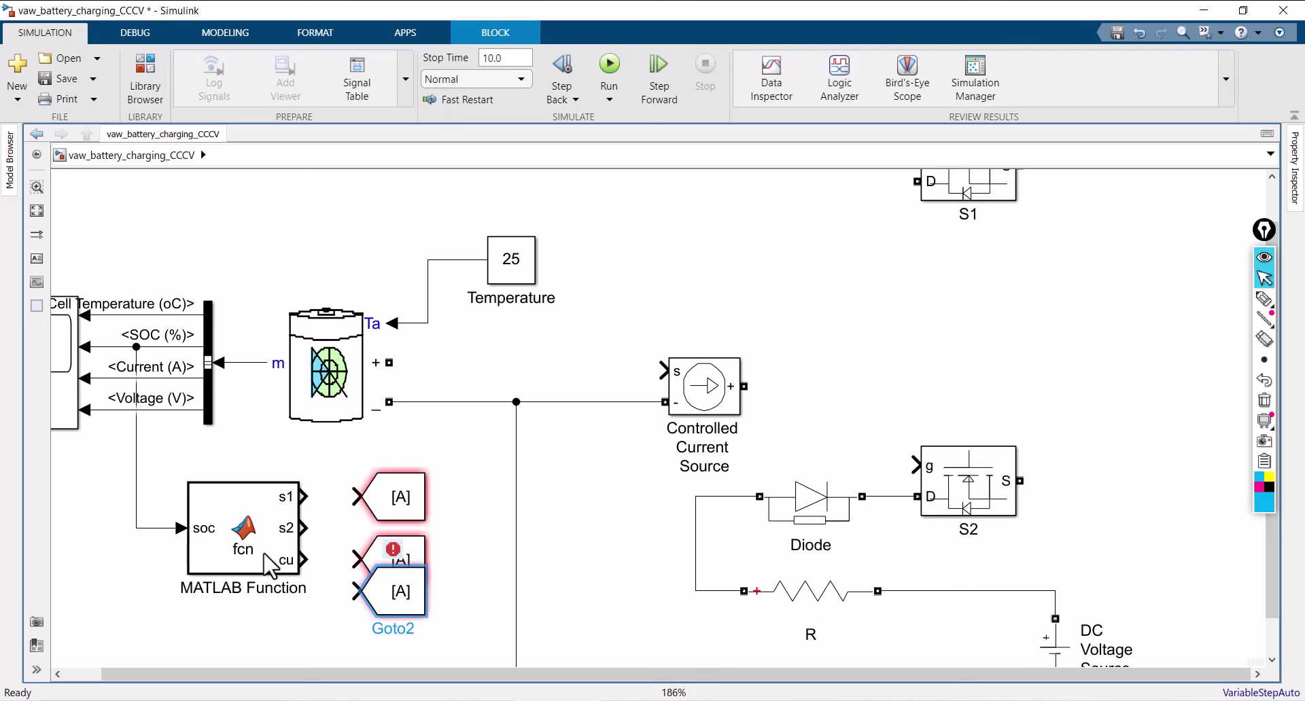
Step: Stretch the MATLAB Function block taller and connect one Goto block to each of its outputs s1, s2 and cu
{"action": "left_click_drag", "start_coordinate": [298, 573], "coordinate": [300, 617]}
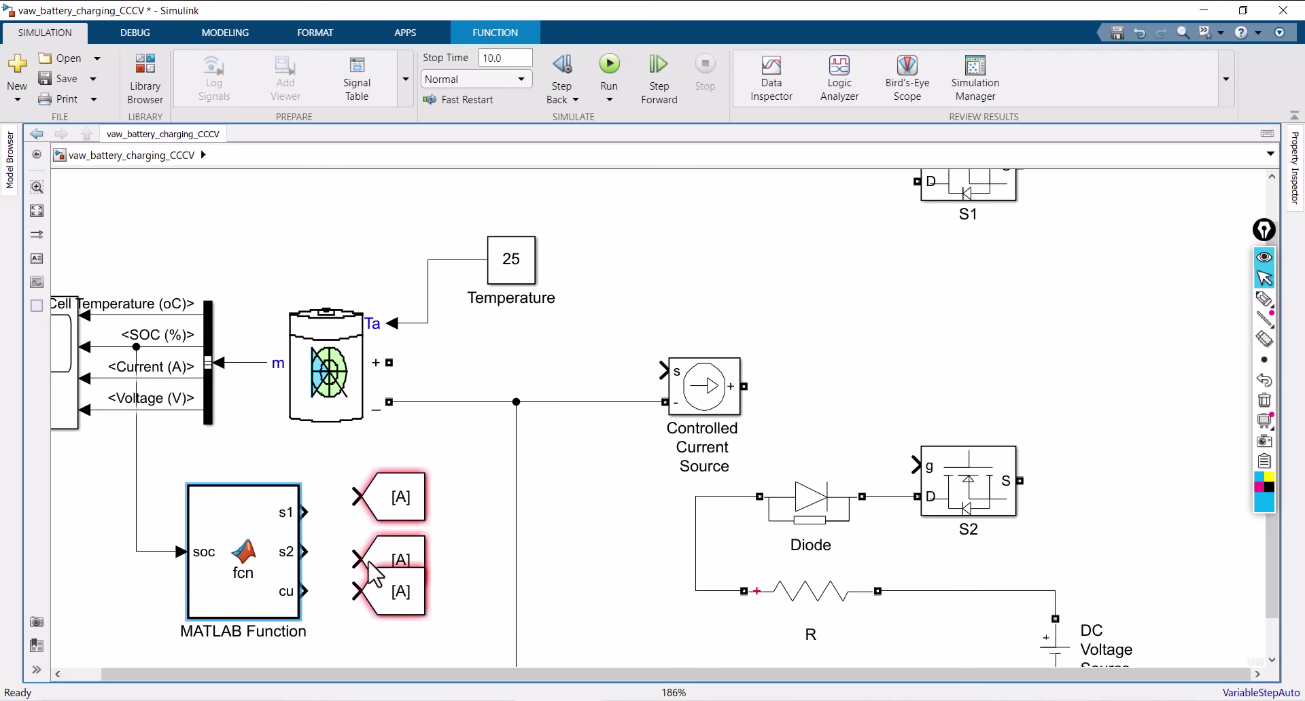
{"action": "left_click_drag", "start_coordinate": [398, 510], "coordinate": [389, 525]}
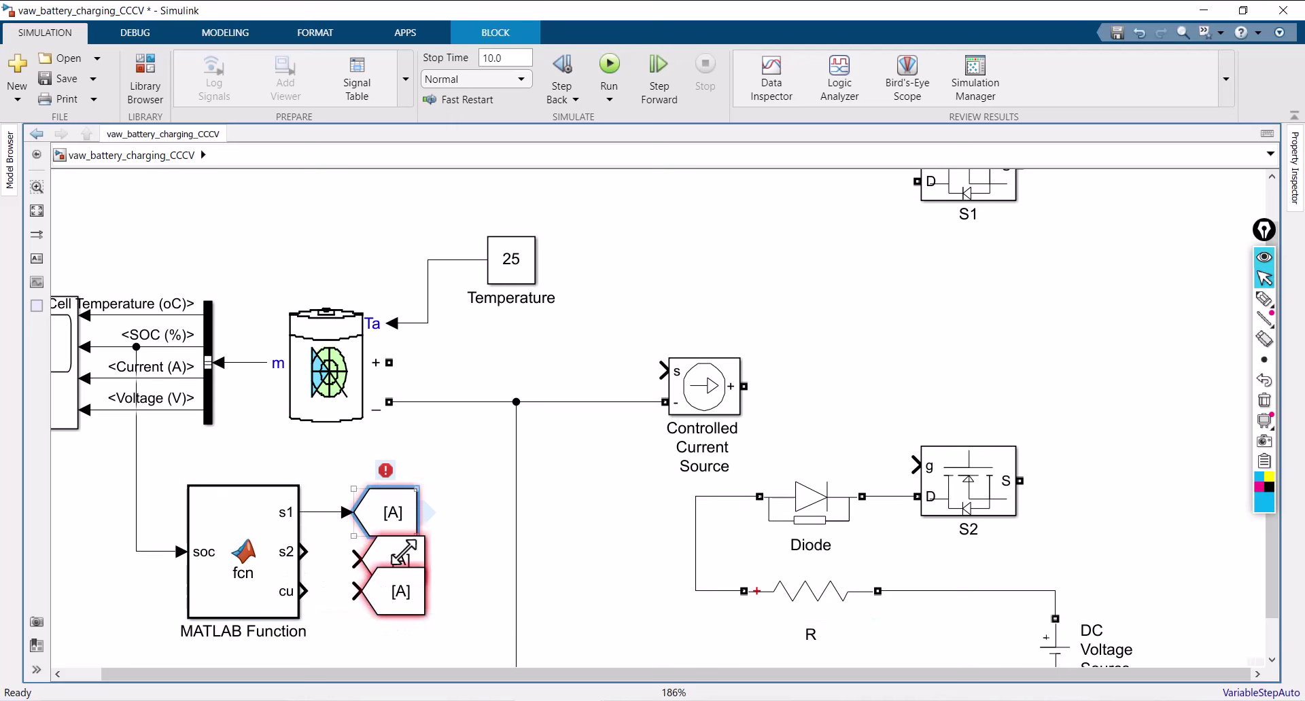
{"action": "left_click_drag", "start_coordinate": [392, 615], "coordinate": [393, 639]}
{"action": "left_click_drag", "start_coordinate": [398, 554], "coordinate": [339, 552]}
{"action": "left_click", "coordinate": [276, 574]}
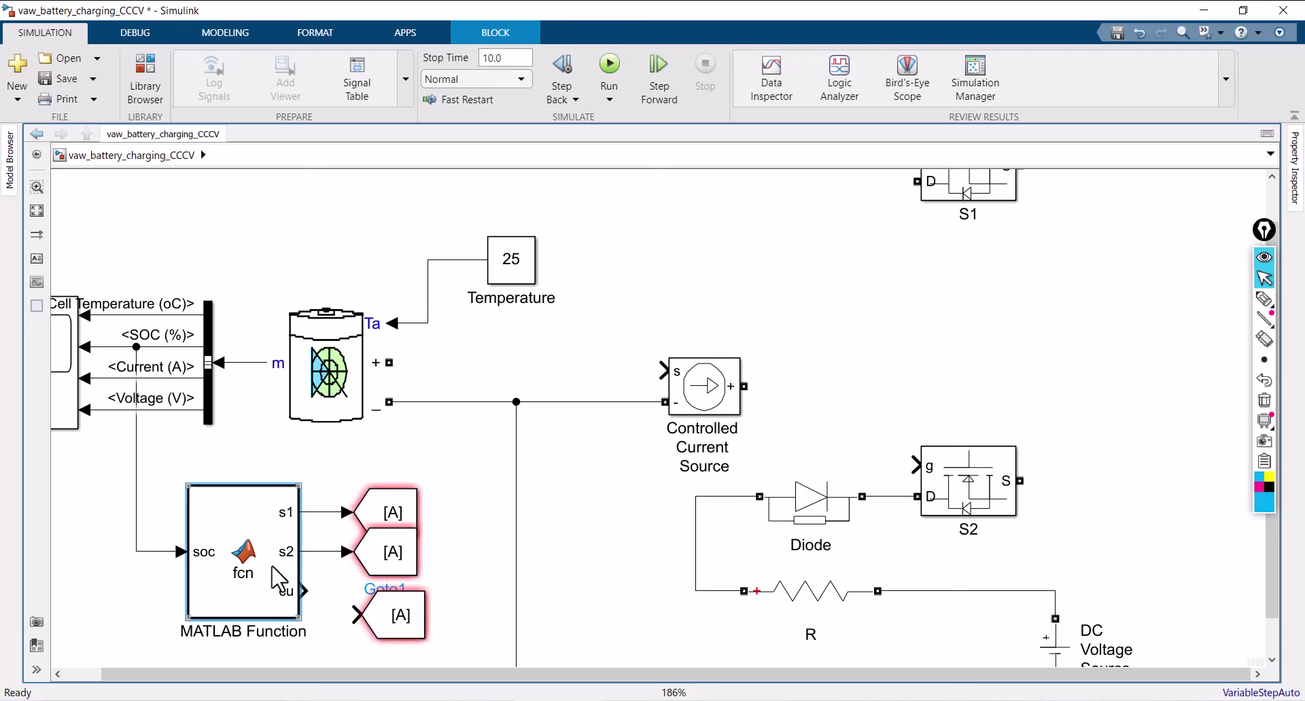
{"action": "left_click_drag", "start_coordinate": [192, 614], "coordinate": [192, 646]}
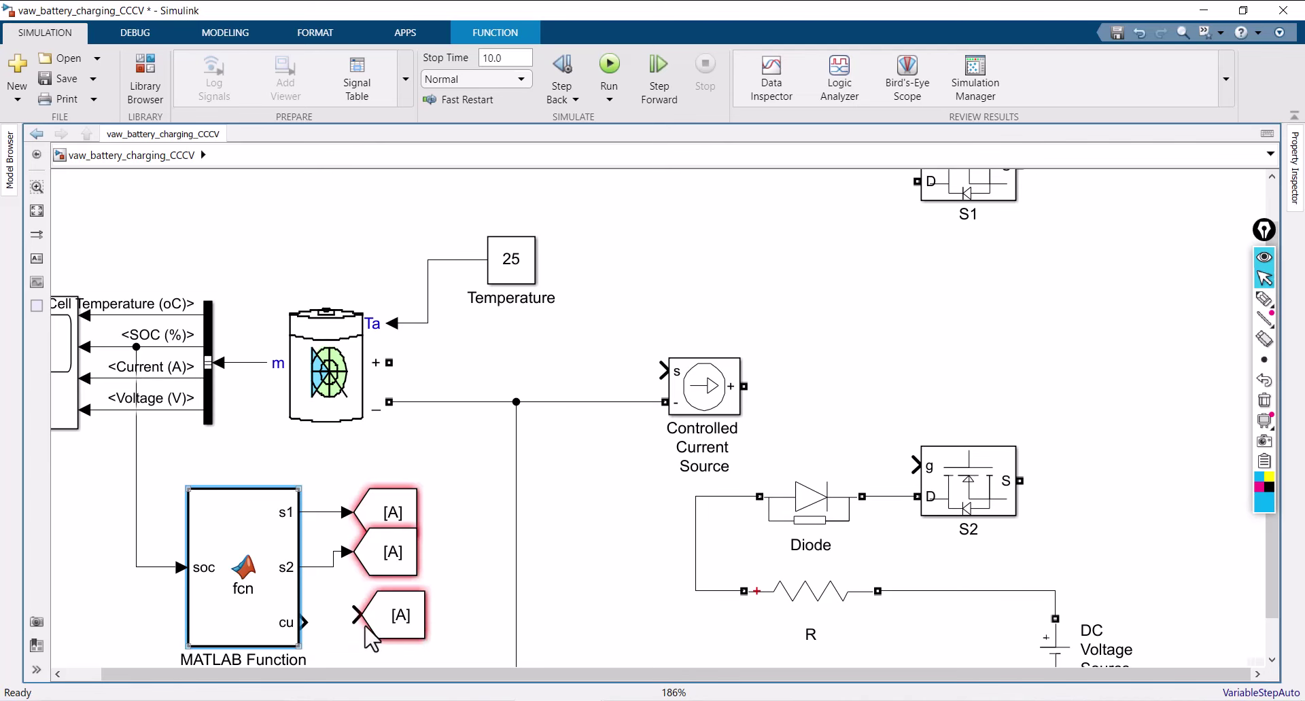
{"action": "left_click", "coordinate": [396, 639]}
{"action": "left_click_drag", "start_coordinate": [398, 615], "coordinate": [304, 623]}
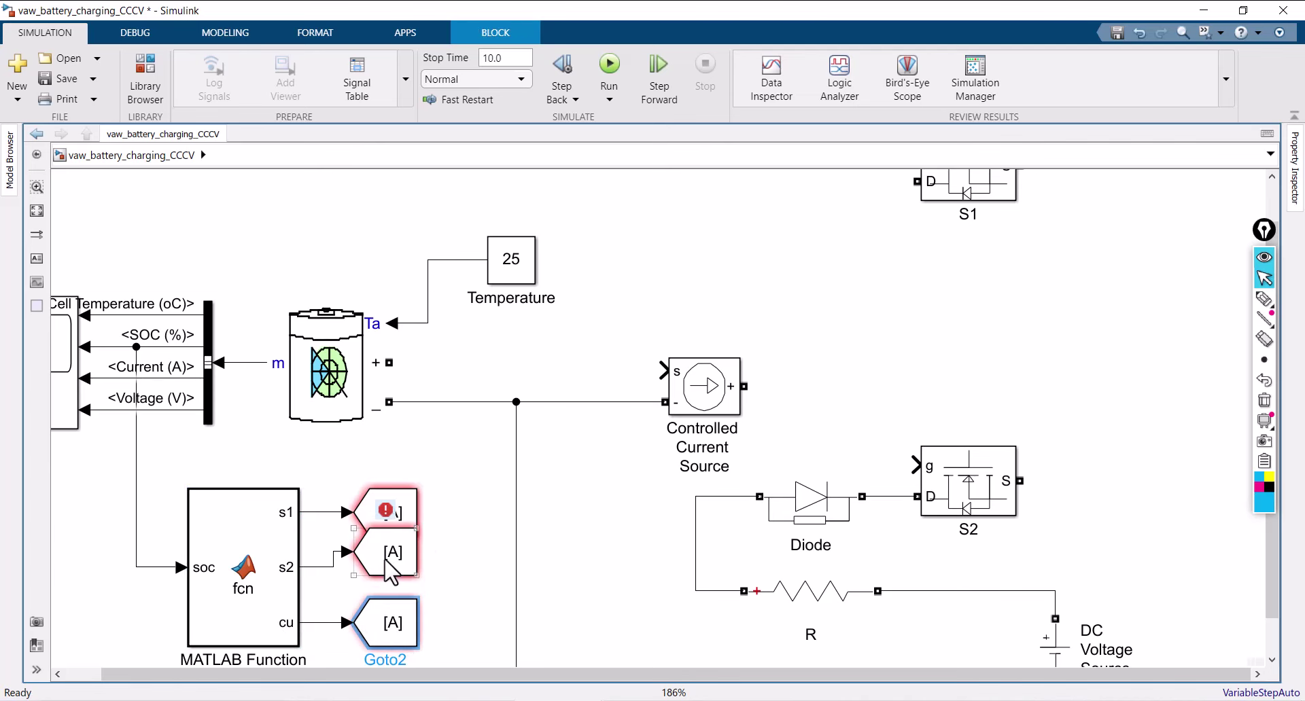
{"action": "left_click_drag", "start_coordinate": [388, 571], "coordinate": [390, 578]}
{"action": "key", "text": "space"}
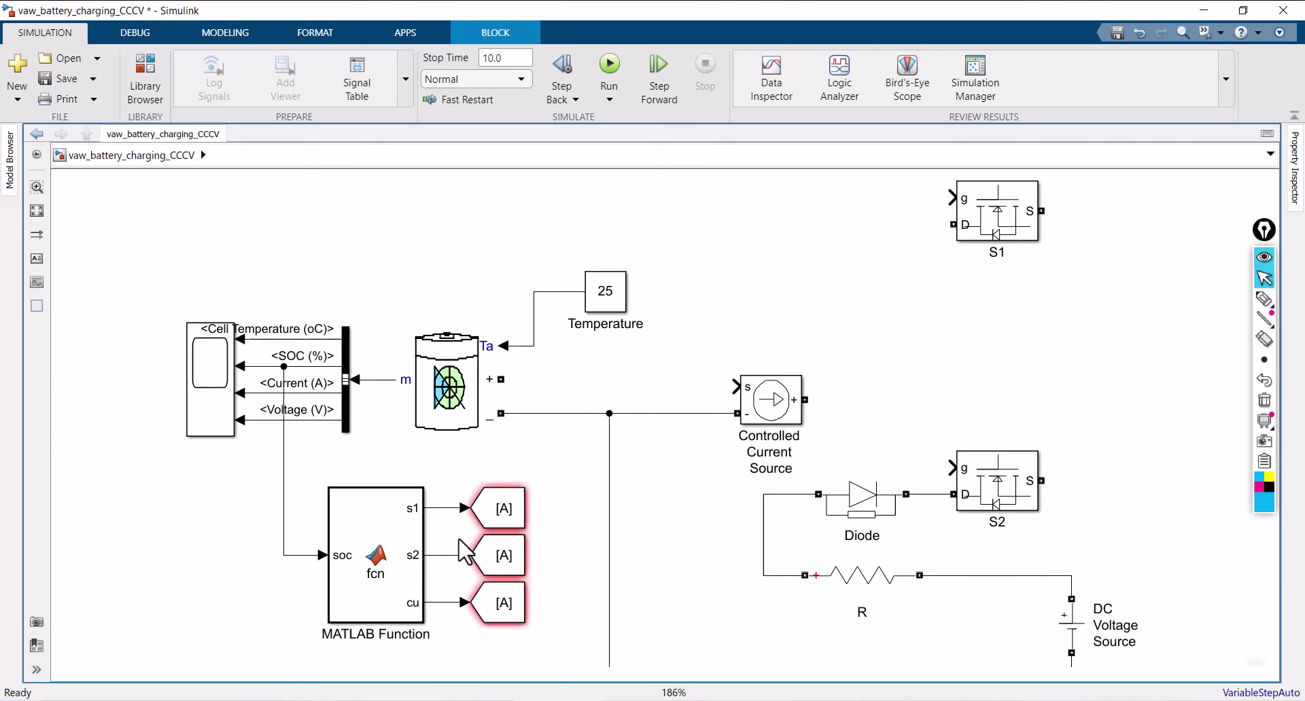
Step: Set the Goto block on output s1 to tag S1 with global visibility
{"action": "left_click", "coordinate": [469, 530]}
{"action": "double_click", "coordinate": [503, 513]}
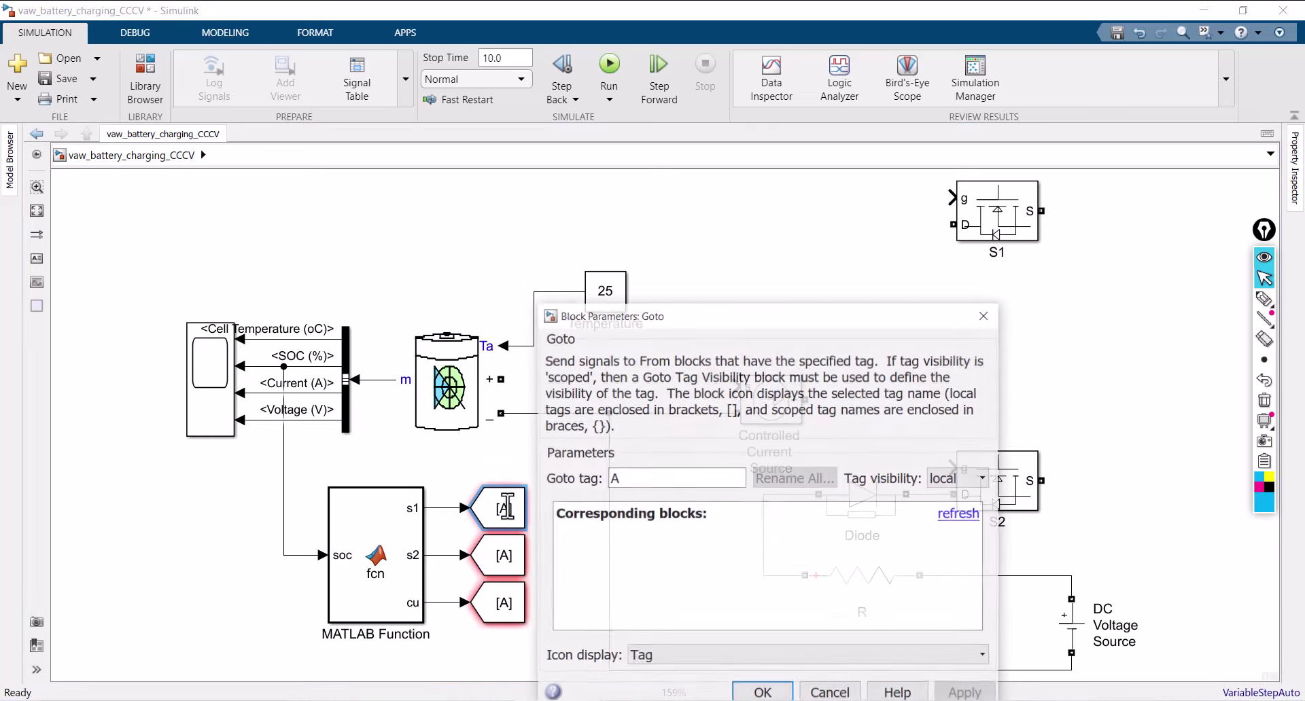
{"action": "type", "text": "S1"}
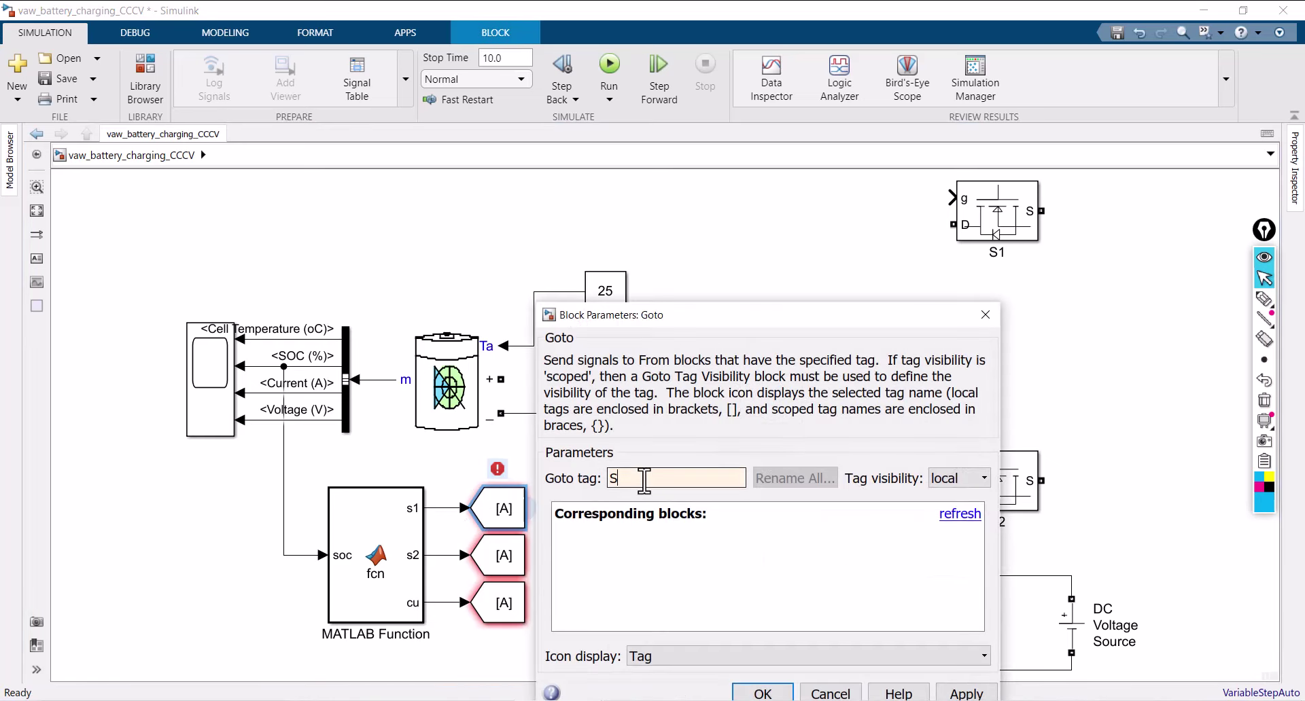
{"action": "left_click", "coordinate": [966, 479]}
{"action": "left_click", "coordinate": [959, 529]}
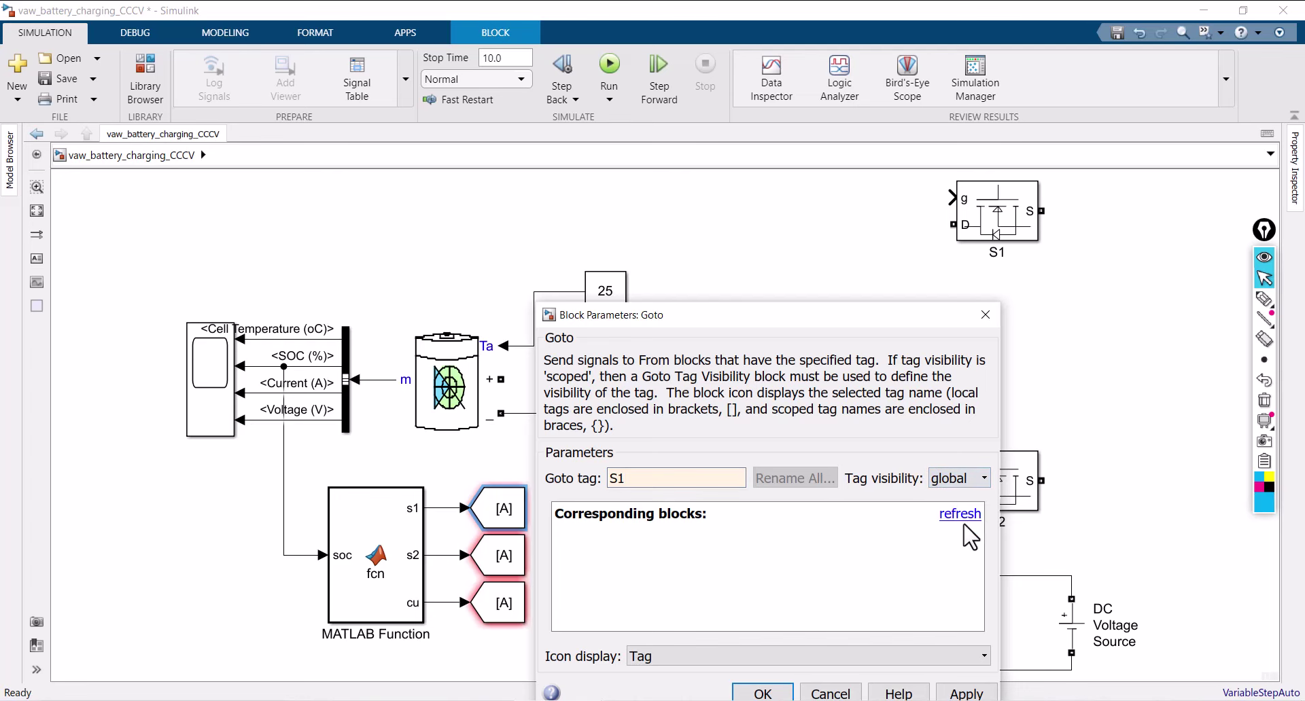
{"action": "left_click_drag", "start_coordinate": [870, 328], "coordinate": [811, 238]}
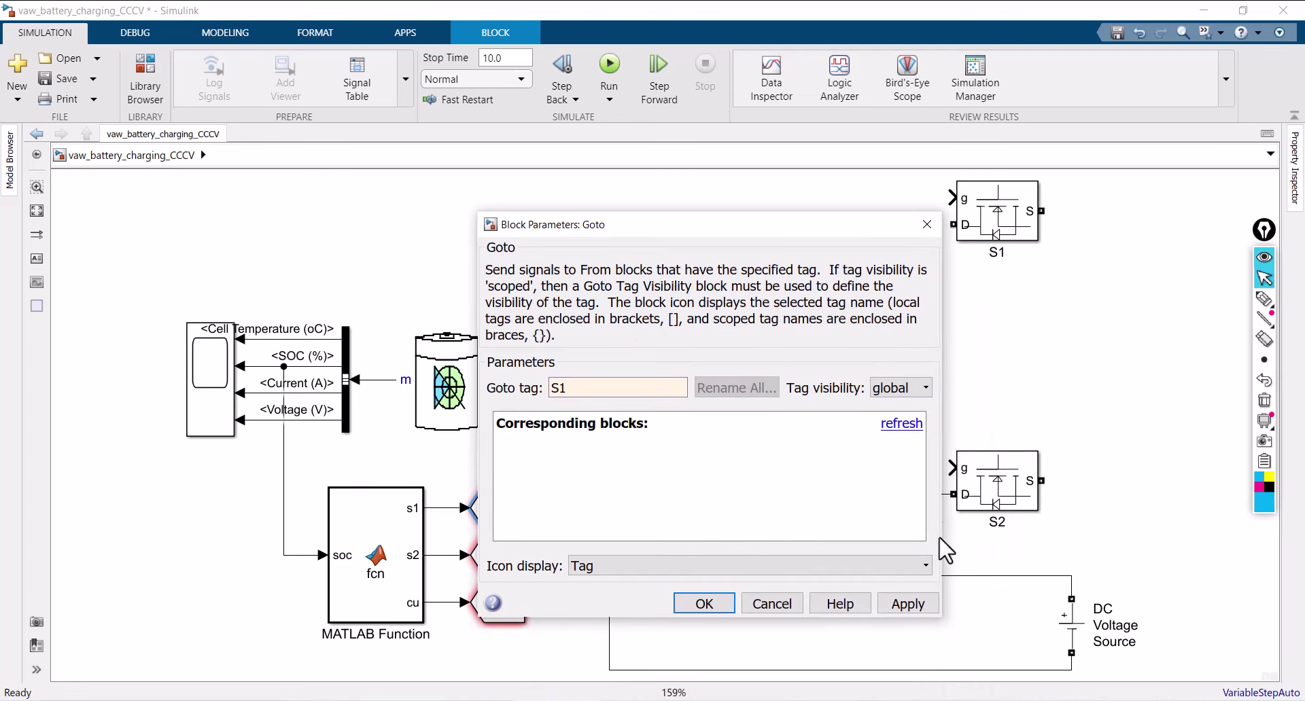
{"action": "left_click", "coordinate": [909, 605]}
{"action": "left_click", "coordinate": [731, 604]}
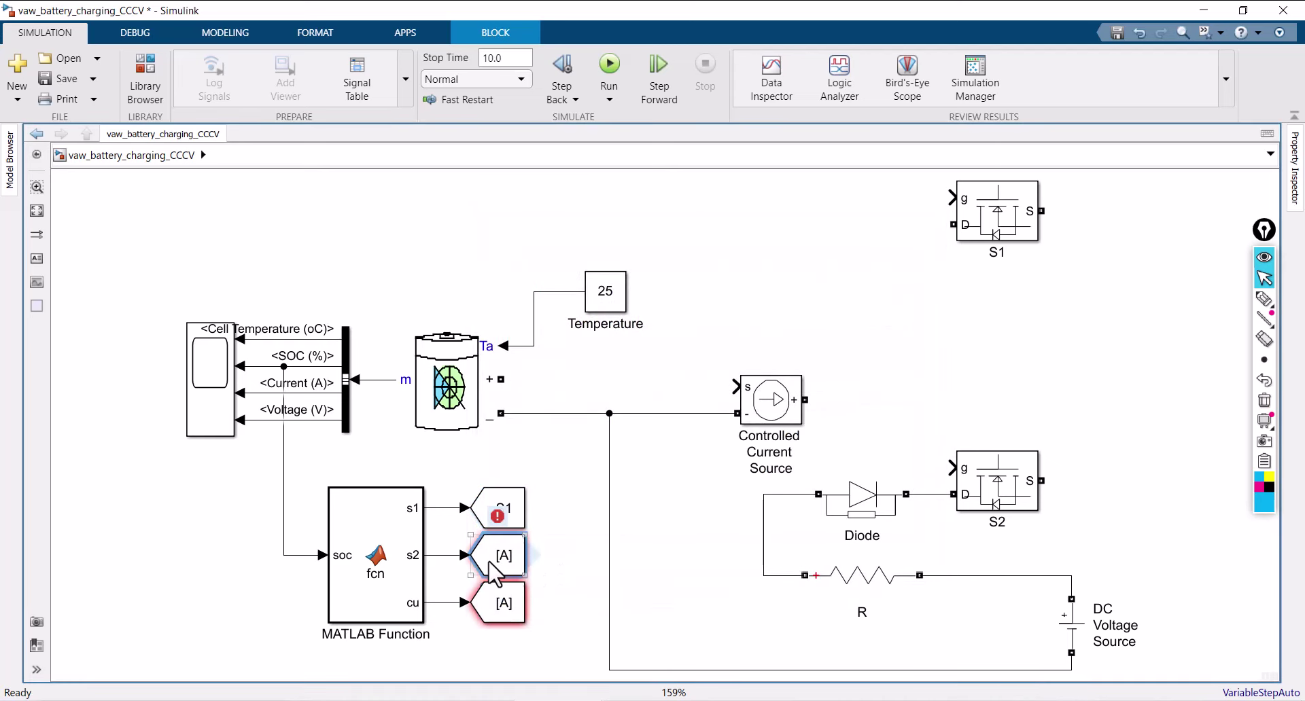
Step: Set the Goto block on output s2 to tag S2 with global visibility
{"action": "double_click", "coordinate": [523, 560]}
{"action": "double_click", "coordinate": [678, 507]}
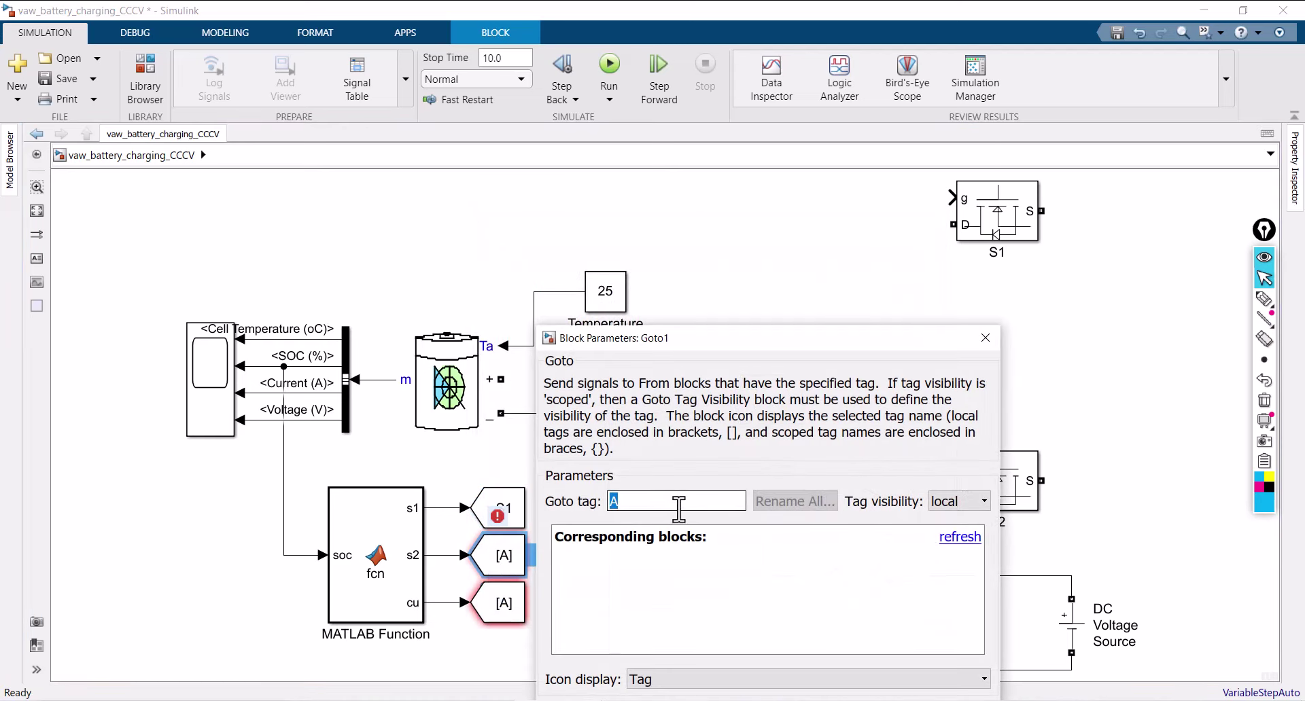
{"action": "type", "text": "S2"}
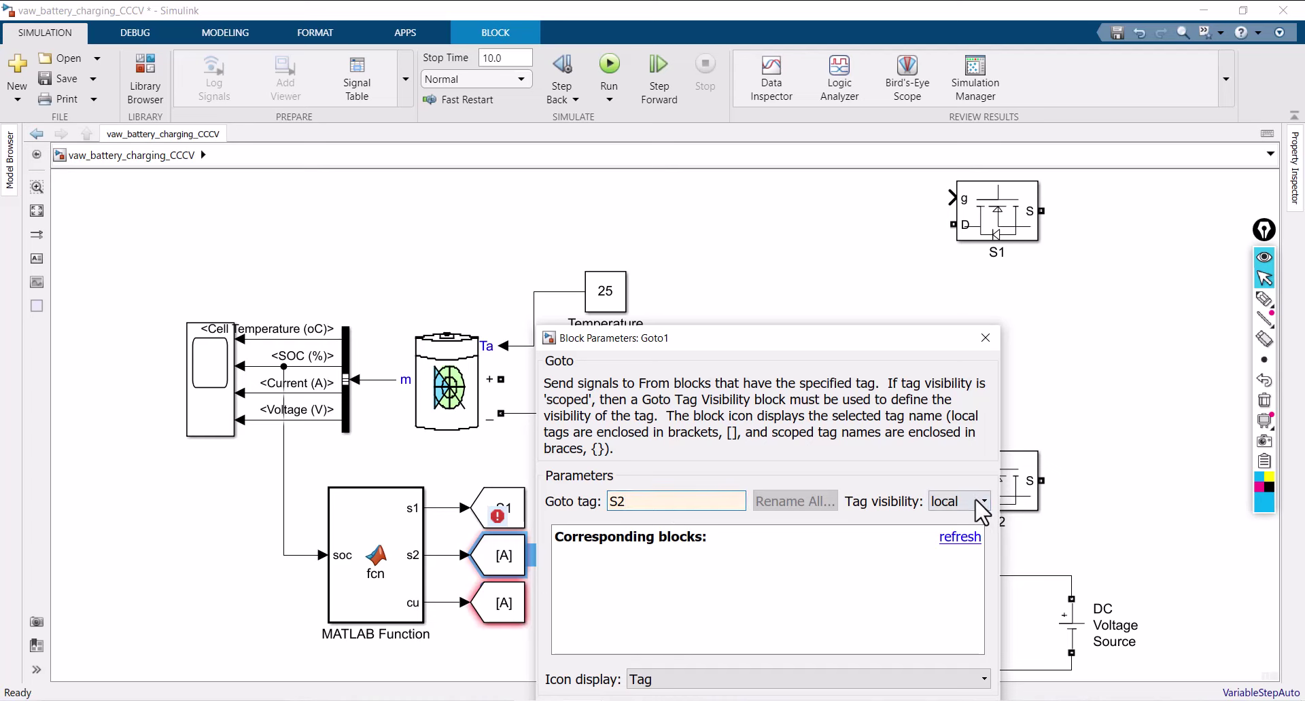
{"action": "left_click", "coordinate": [955, 501]}
{"action": "left_click", "coordinate": [950, 552]}
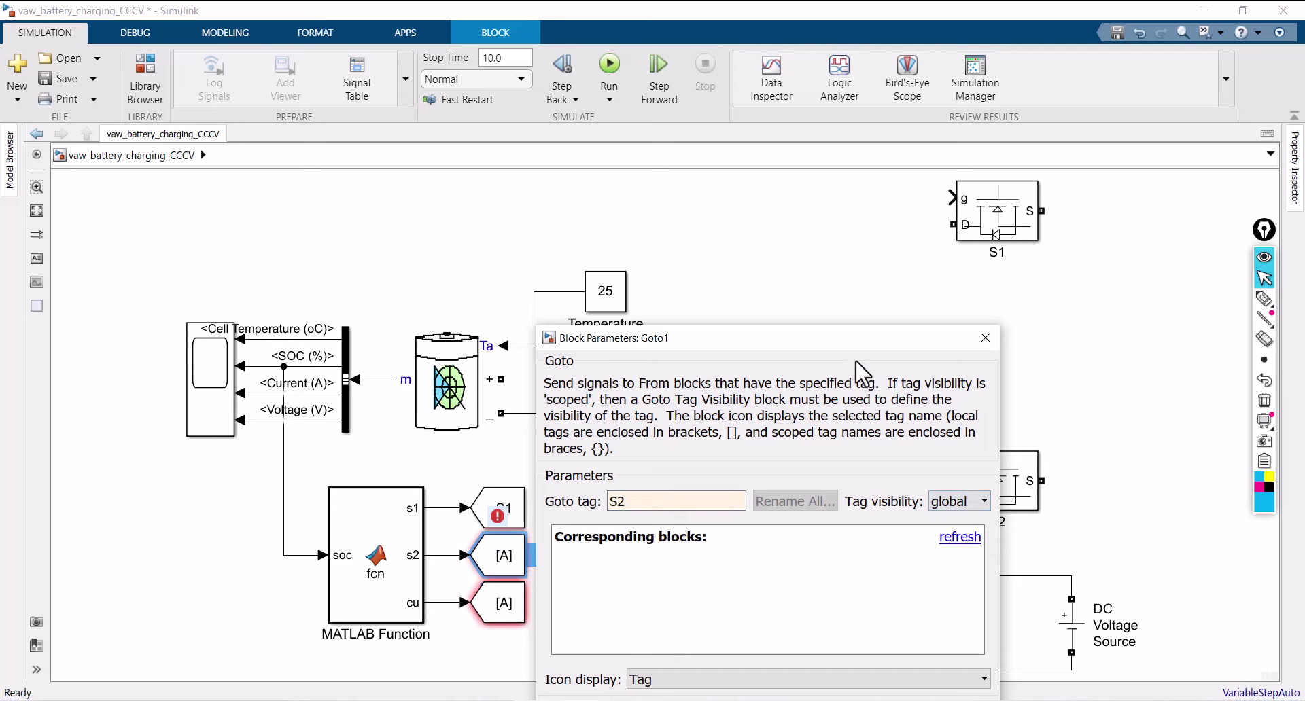
{"action": "left_click_drag", "start_coordinate": [850, 340], "coordinate": [786, 205]}
{"action": "left_click", "coordinate": [902, 584]}
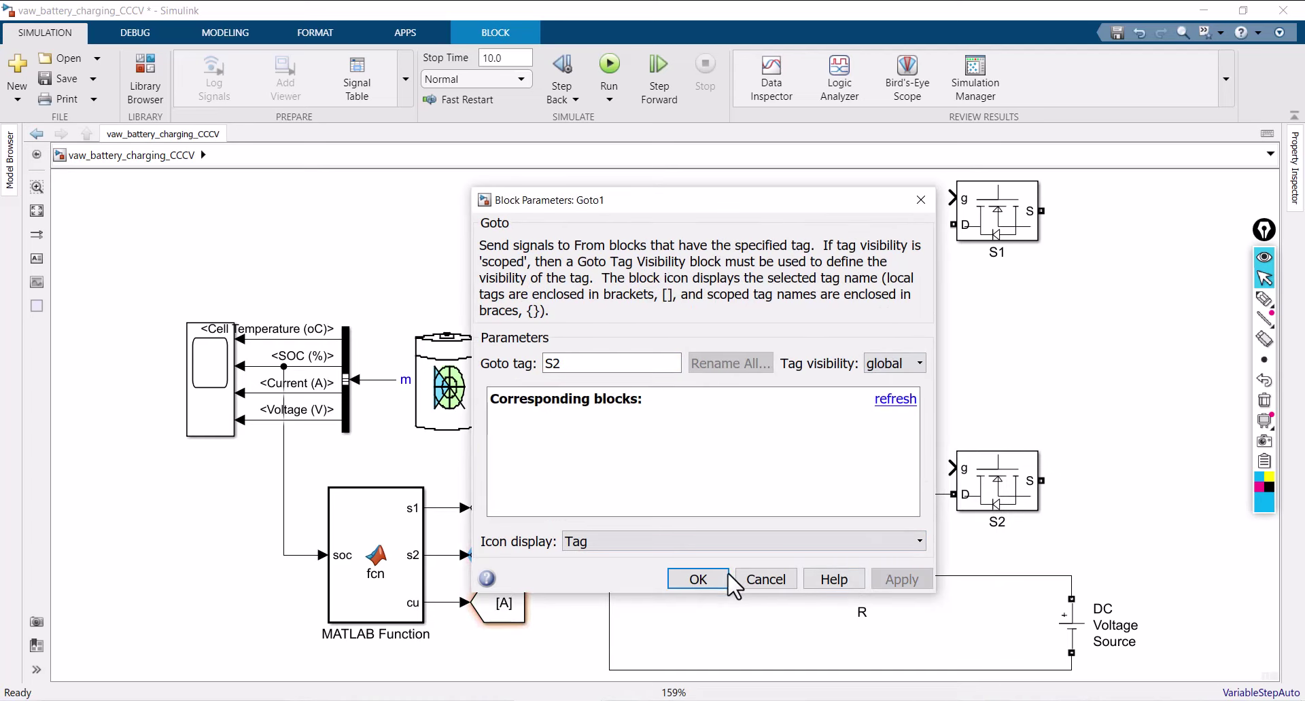
{"action": "left_click", "coordinate": [722, 583]}
Step: Set the Goto block on output cu to tag CU with global visibility
{"action": "double_click", "coordinate": [498, 607]}
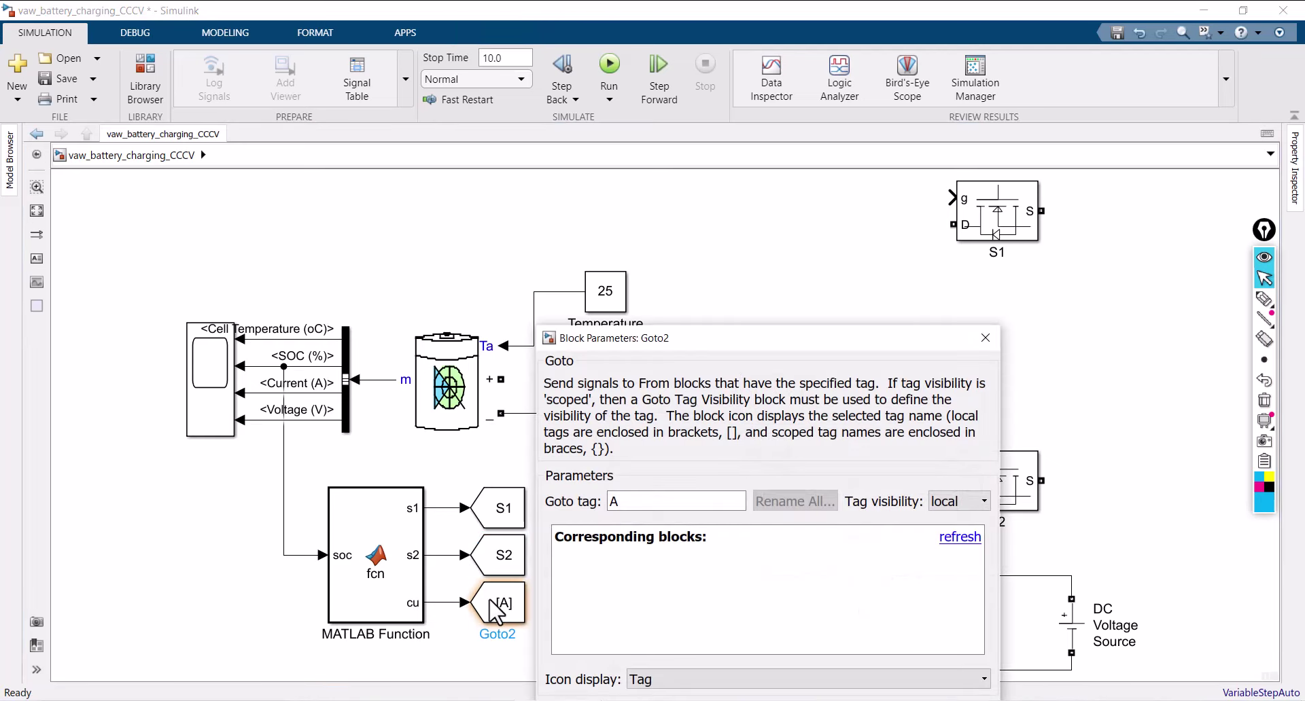
{"action": "double_click", "coordinate": [644, 501]}
{"action": "type", "text": "CU"}
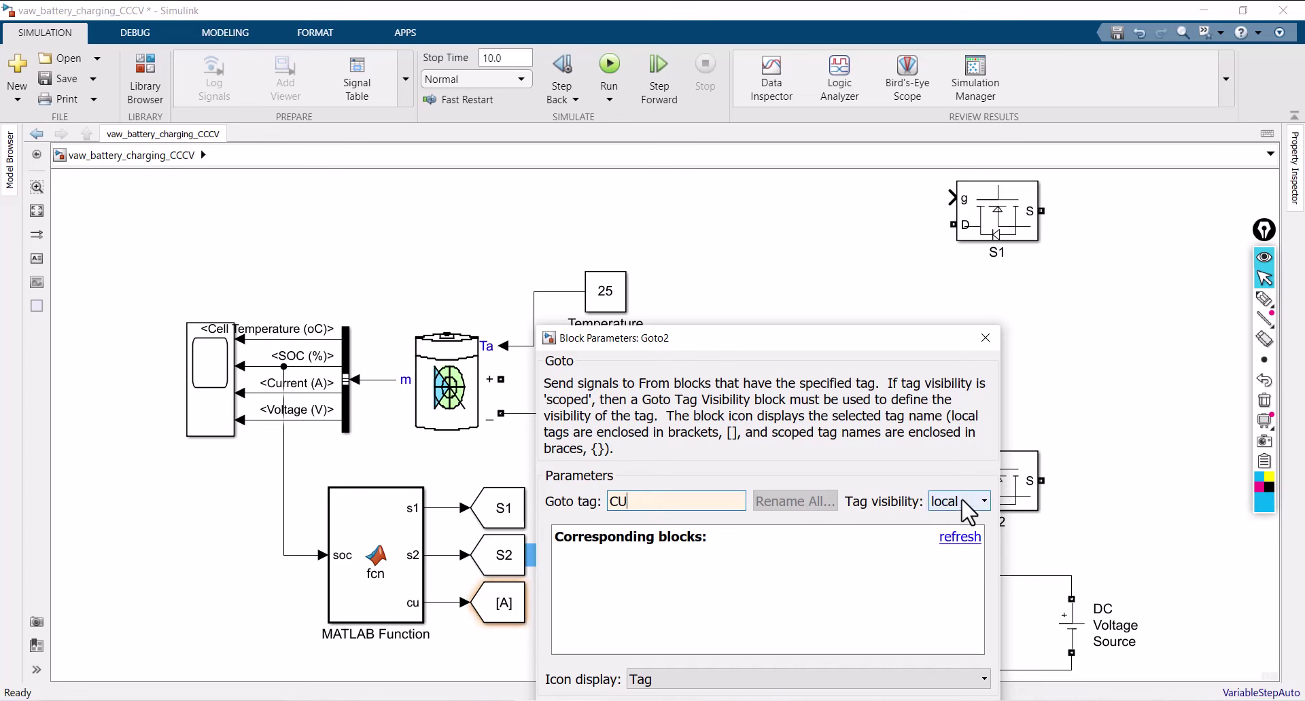
{"action": "left_click", "coordinate": [979, 502]}
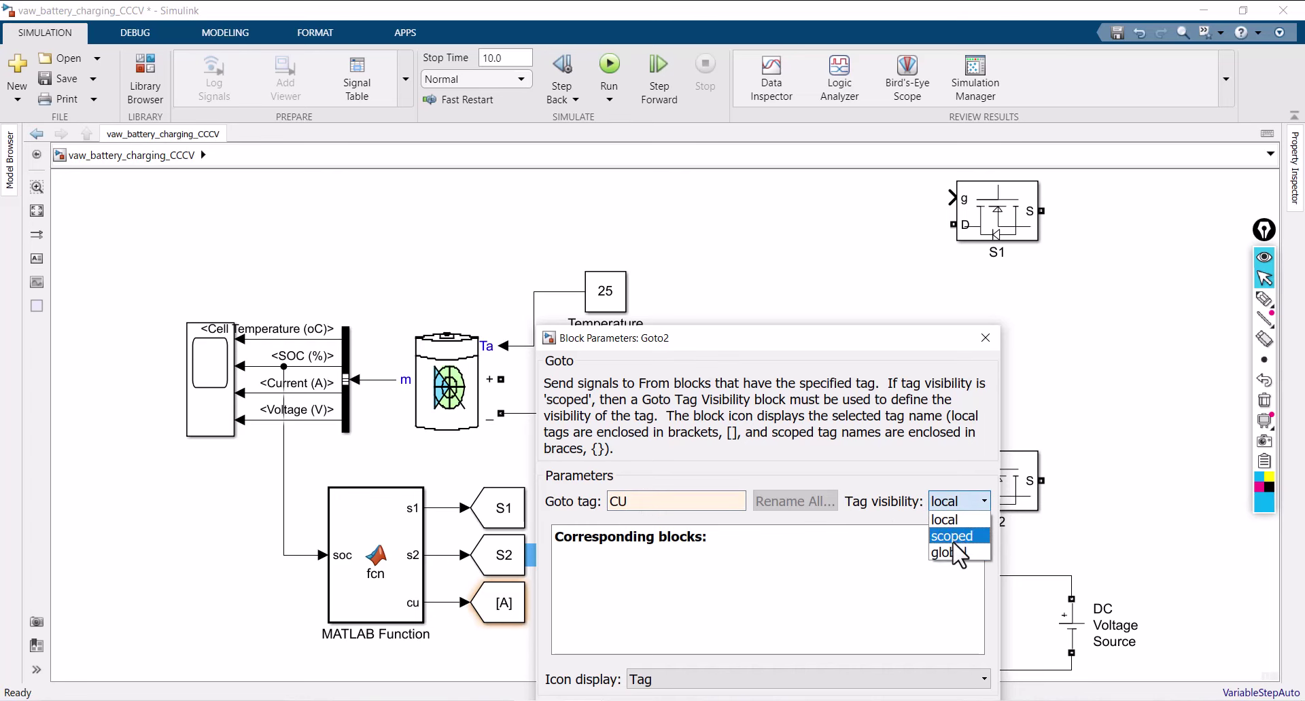
{"action": "left_click", "coordinate": [958, 561]}
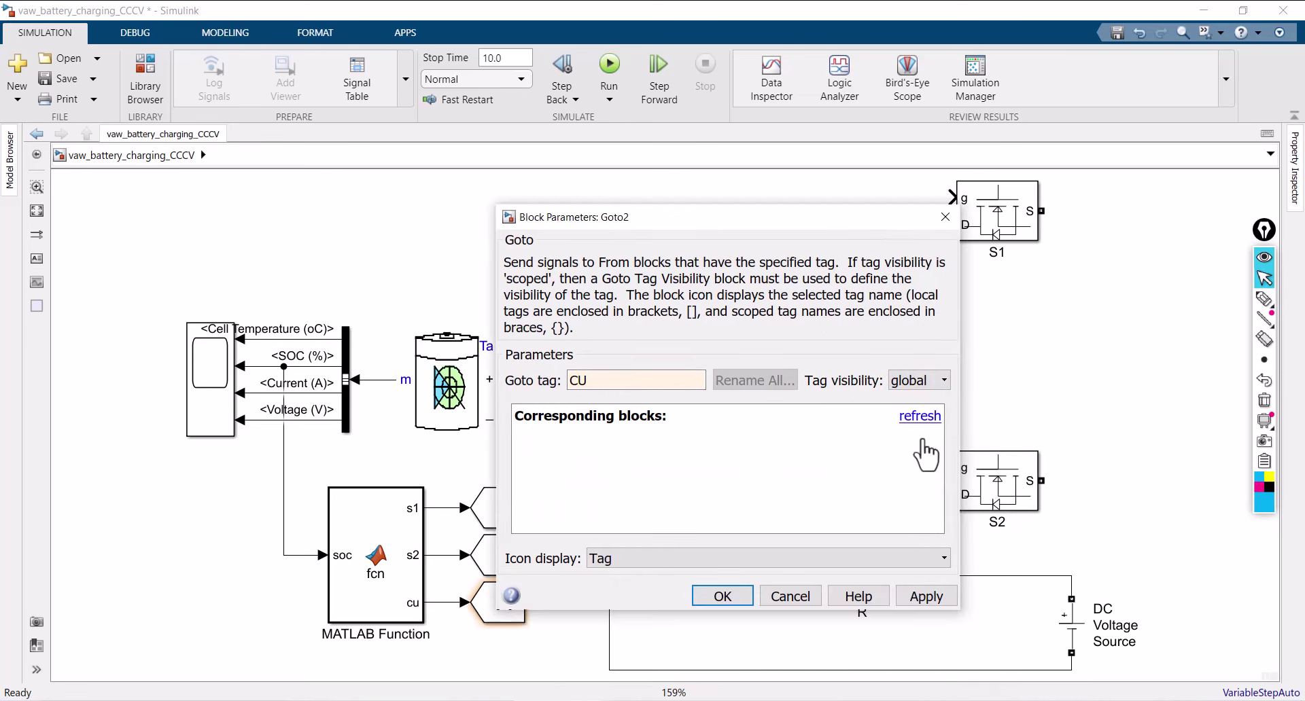
{"action": "left_click", "coordinate": [927, 604]}
{"action": "left_click", "coordinate": [721, 599]}
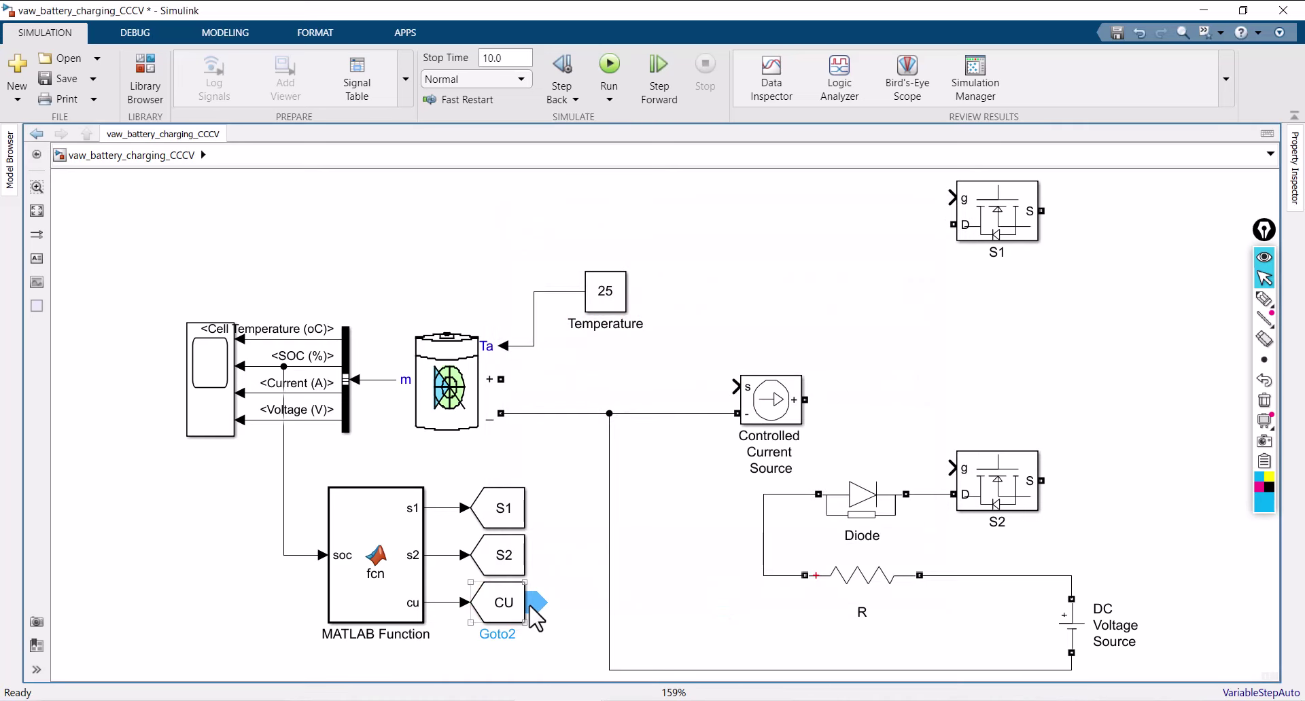
Step: Feed the Controlled Current Source's s input from a CU From block, and move S1 above S2 with its D port wired to the source's + terminal
{"action": "left_click_drag", "start_coordinate": [576, 599], "coordinate": [697, 380]}
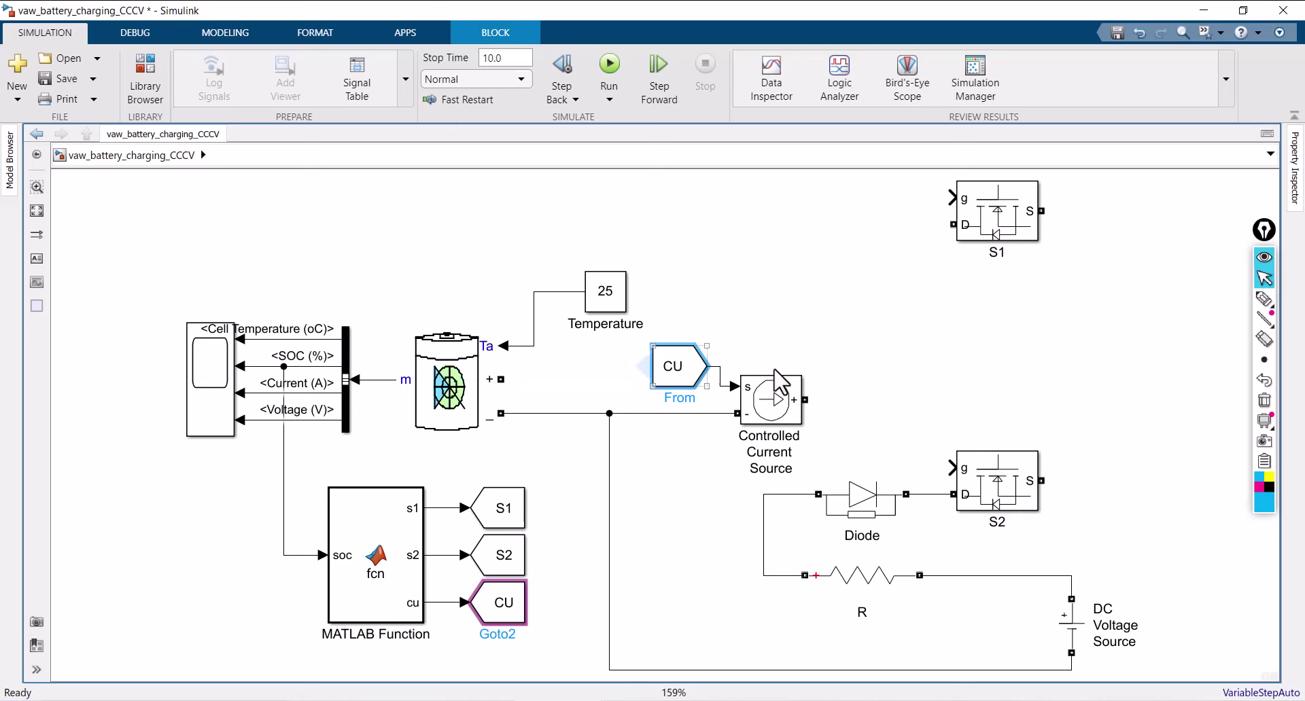
{"action": "left_click", "coordinate": [791, 352]}
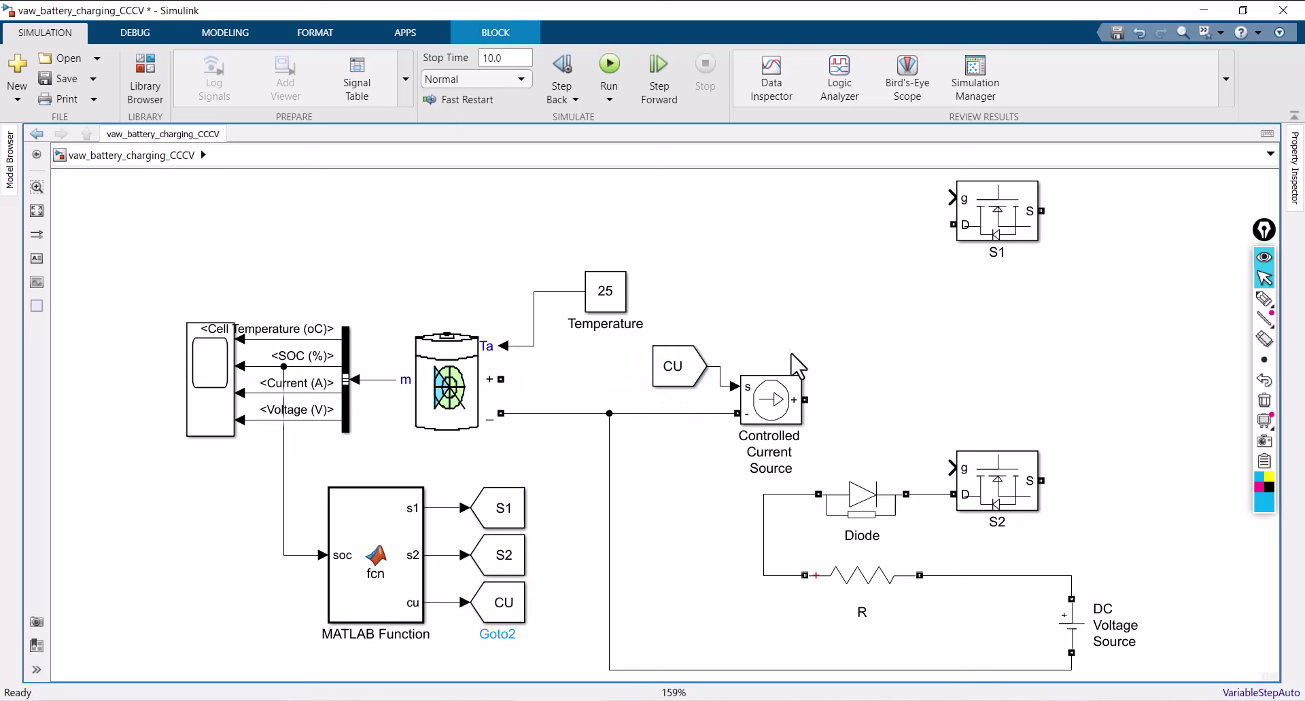
{"action": "left_click_drag", "start_coordinate": [1008, 211], "coordinate": [974, 391]}
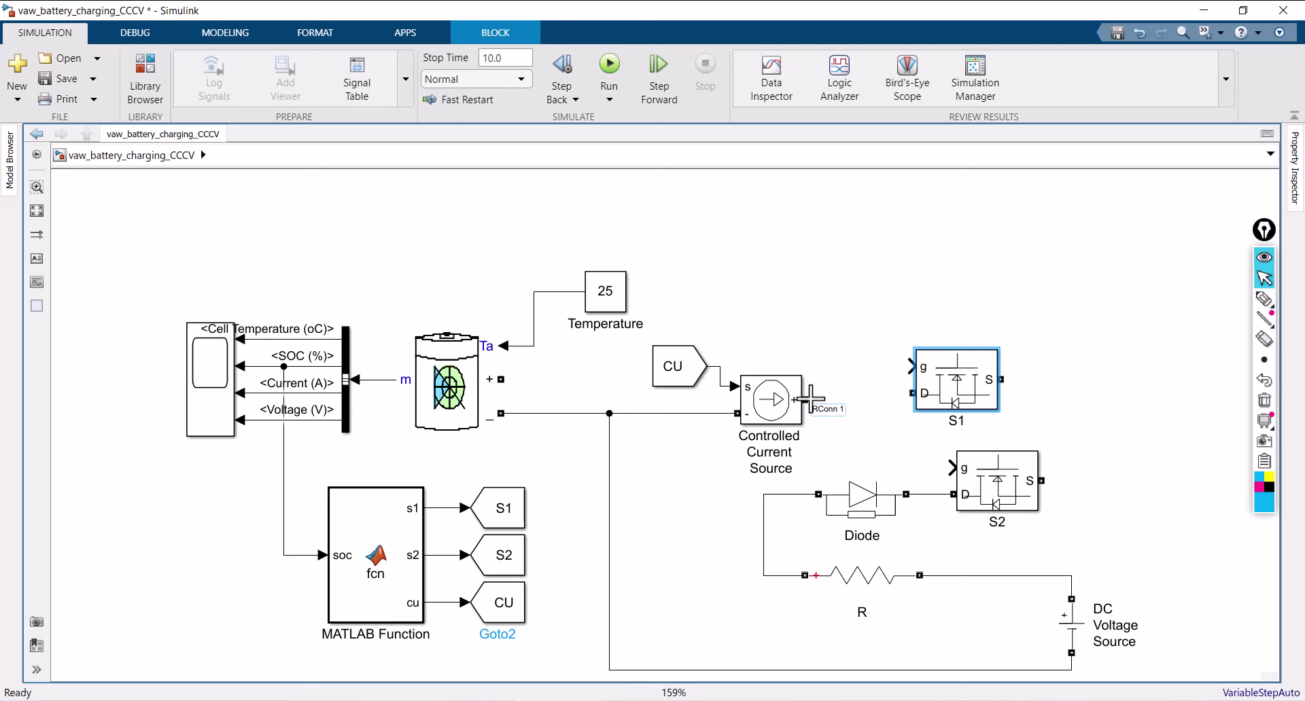
{"action": "left_click_drag", "start_coordinate": [811, 399], "coordinate": [1006, 395]}
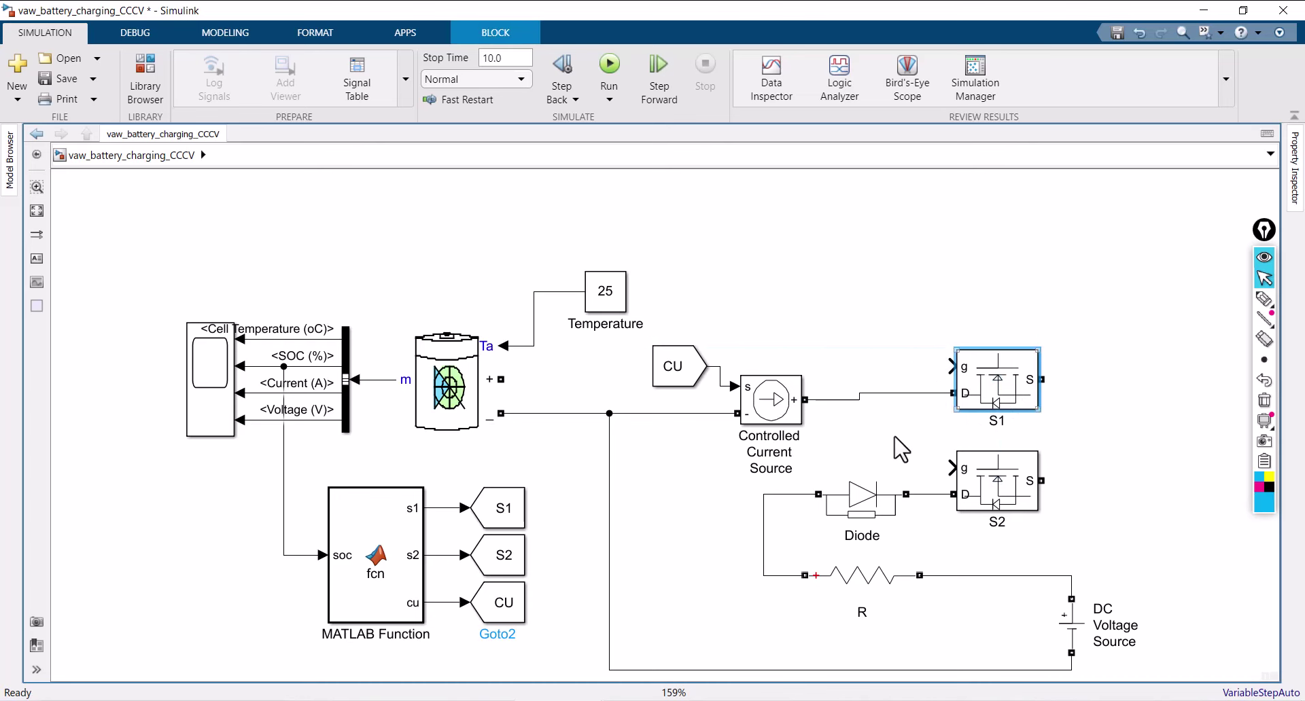
Step: Wire the battery's + terminal to the S port of Mosfet S1 and join Mosfet S2's S port to that line
{"action": "scroll", "coordinate": [894, 445], "scroll_direction": "down", "scroll_amount": 1}
{"action": "mouse_move", "coordinate": [523, 388]}
{"action": "left_mouse_down"}
{"action": "mouse_move", "coordinate": [825, 299]}
{"action": "mouse_move", "coordinate": [949, 293]}
{"action": "left_mouse_up"}
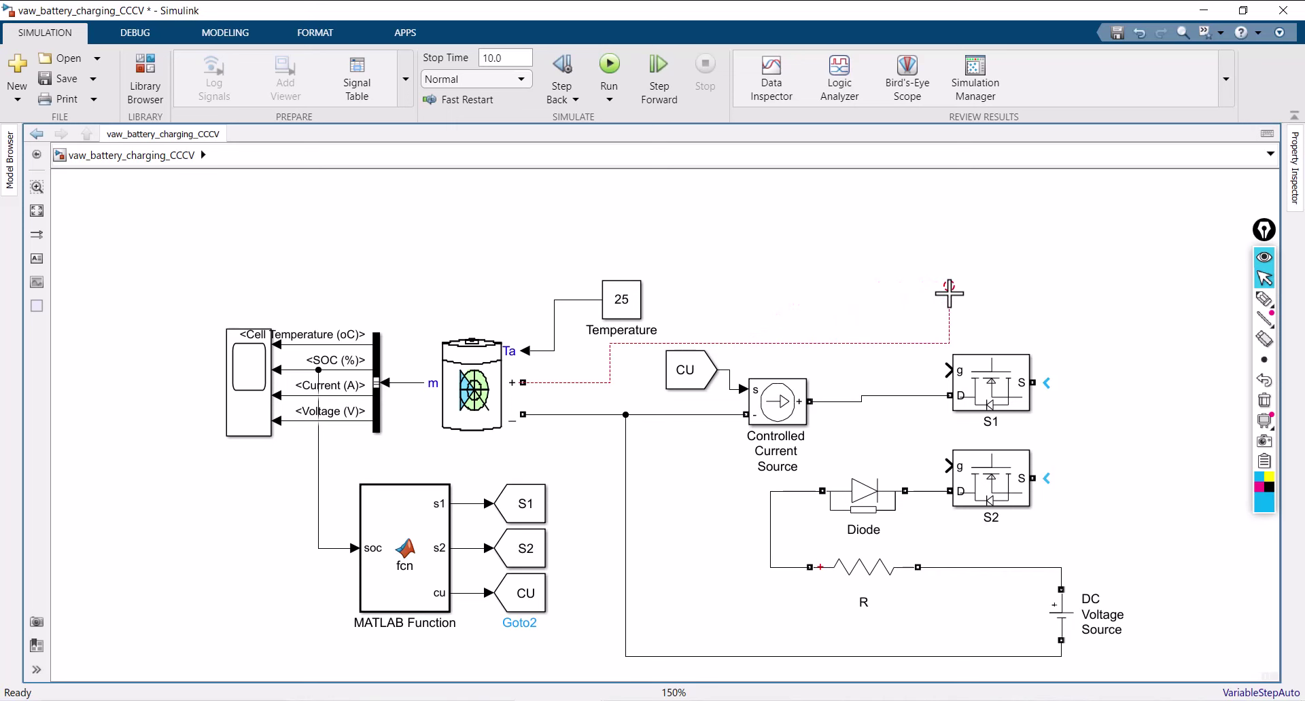
{"action": "left_click_drag", "start_coordinate": [949, 293], "coordinate": [1040, 383]}
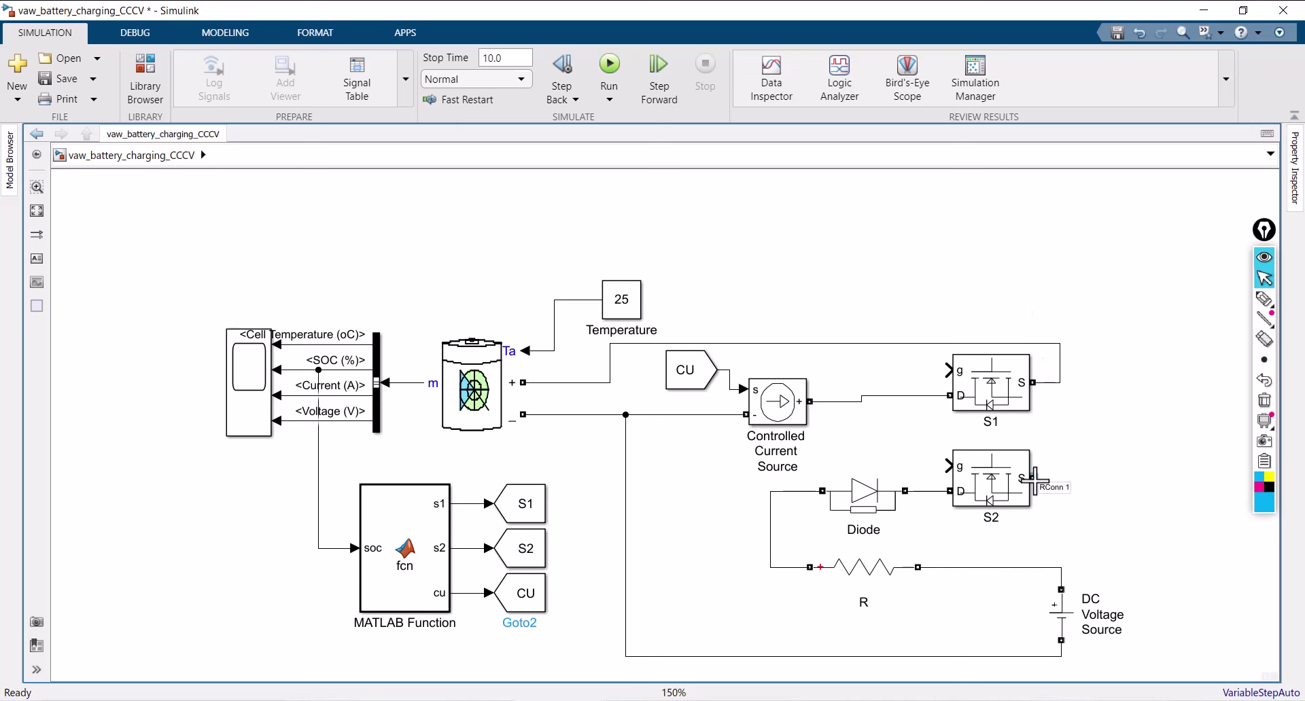
{"action": "left_click_drag", "start_coordinate": [1033, 479], "coordinate": [1062, 382]}
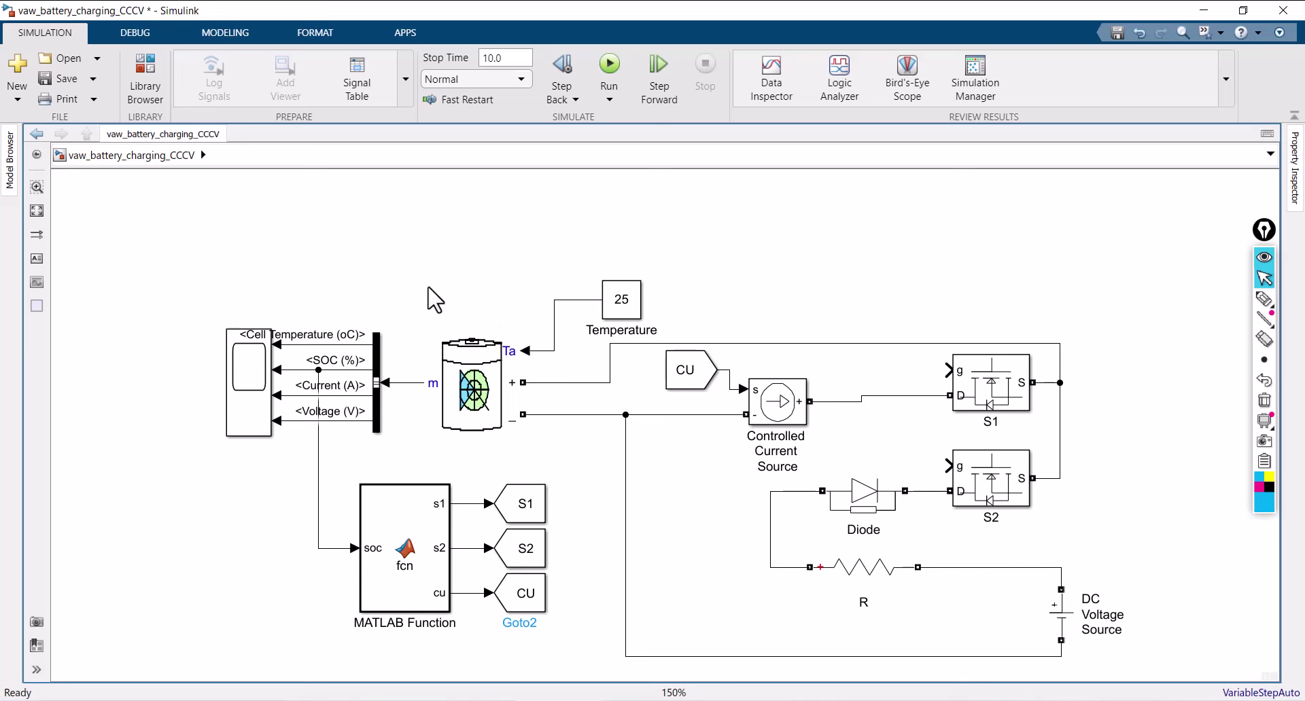
Step: Tidy the layout by raising the Temperature block, the battery's + line, the CU block, the Controlled Current Source and Mosfet S1
{"action": "scroll", "coordinate": [435, 299], "scroll_direction": "up", "scroll_amount": 2}
{"action": "left_click_drag", "start_coordinate": [608, 214], "coordinate": [564, 216]}
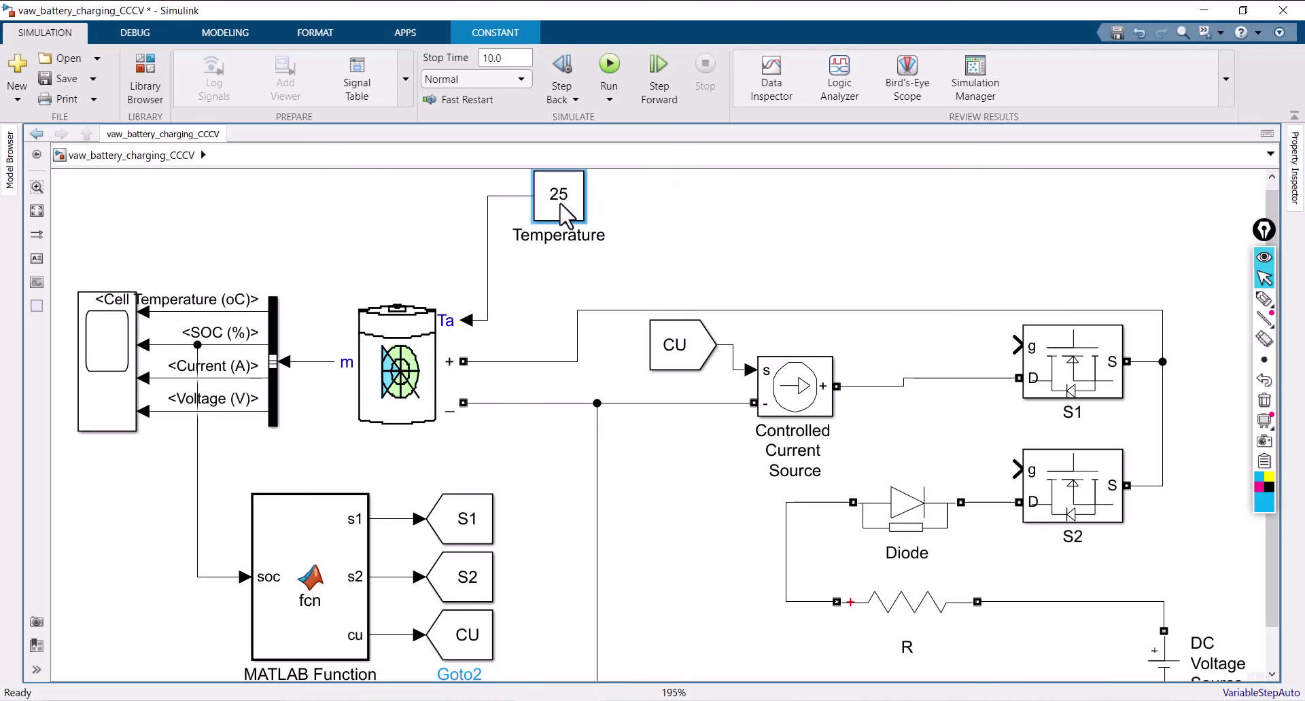
{"action": "left_click_drag", "start_coordinate": [859, 312], "coordinate": [872, 254]}
{"action": "left_click_drag", "start_coordinate": [816, 364], "coordinate": [816, 323]}
{"action": "left_click", "coordinate": [696, 346]}
{"action": "mouse_move", "coordinate": [696, 345]}
{"action": "left_mouse_down"}
{"action": "mouse_move", "coordinate": [695, 311]}
{"action": "mouse_move", "coordinate": [703, 325]}
{"action": "left_mouse_up"}
{"action": "left_click_drag", "start_coordinate": [1043, 378], "coordinate": [1047, 360]}
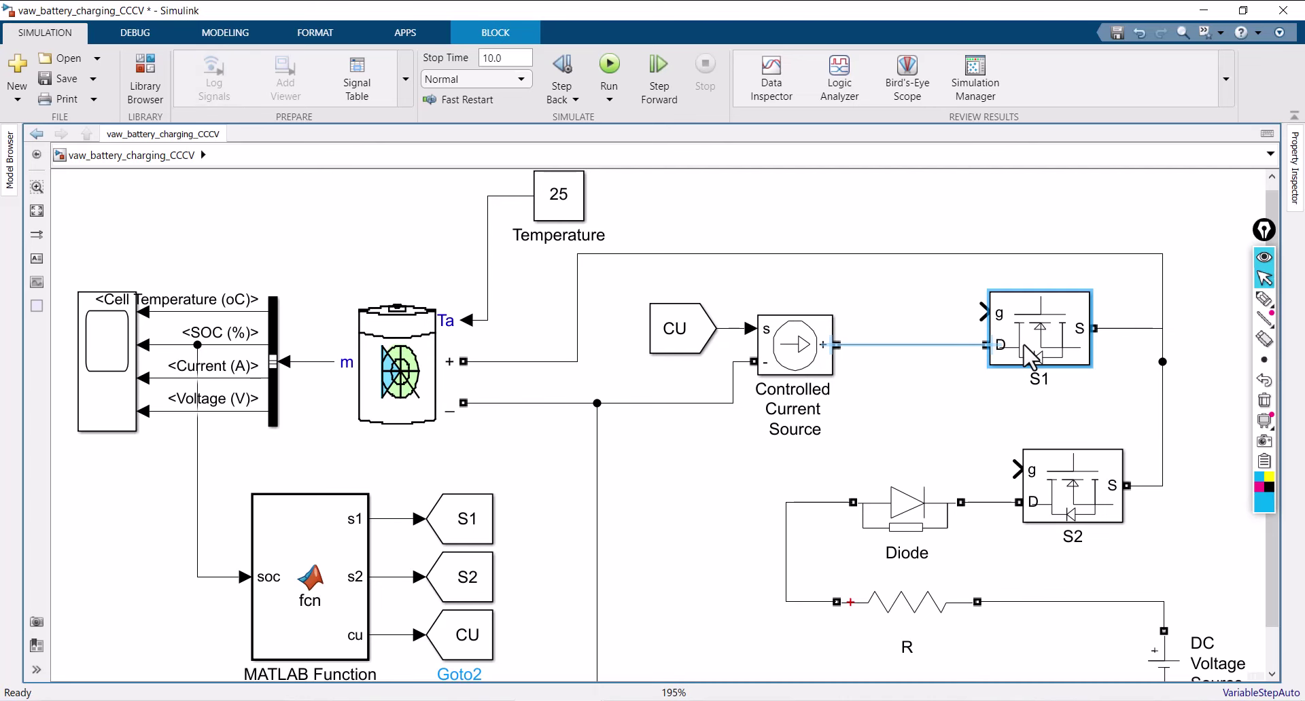
{"action": "left_click_drag", "start_coordinate": [1030, 354], "coordinate": [1029, 353]}
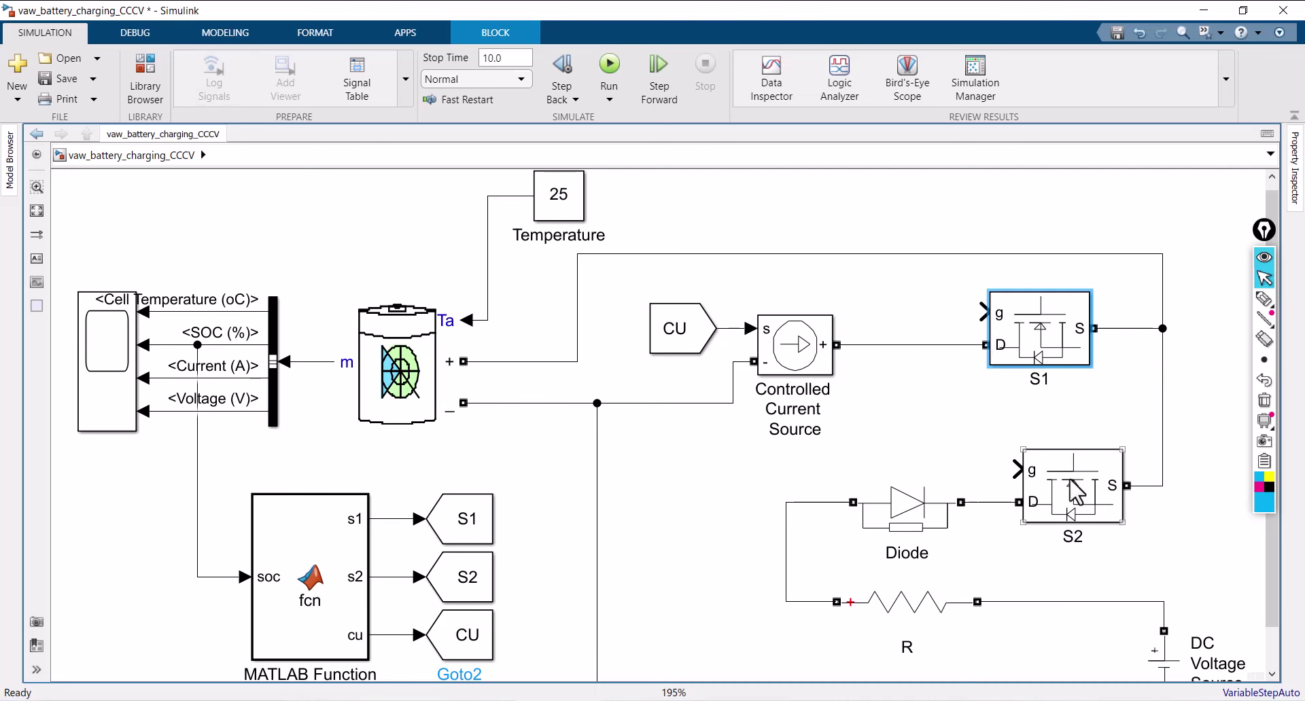
{"action": "left_click", "coordinate": [716, 461]}
{"action": "key", "text": "space"}
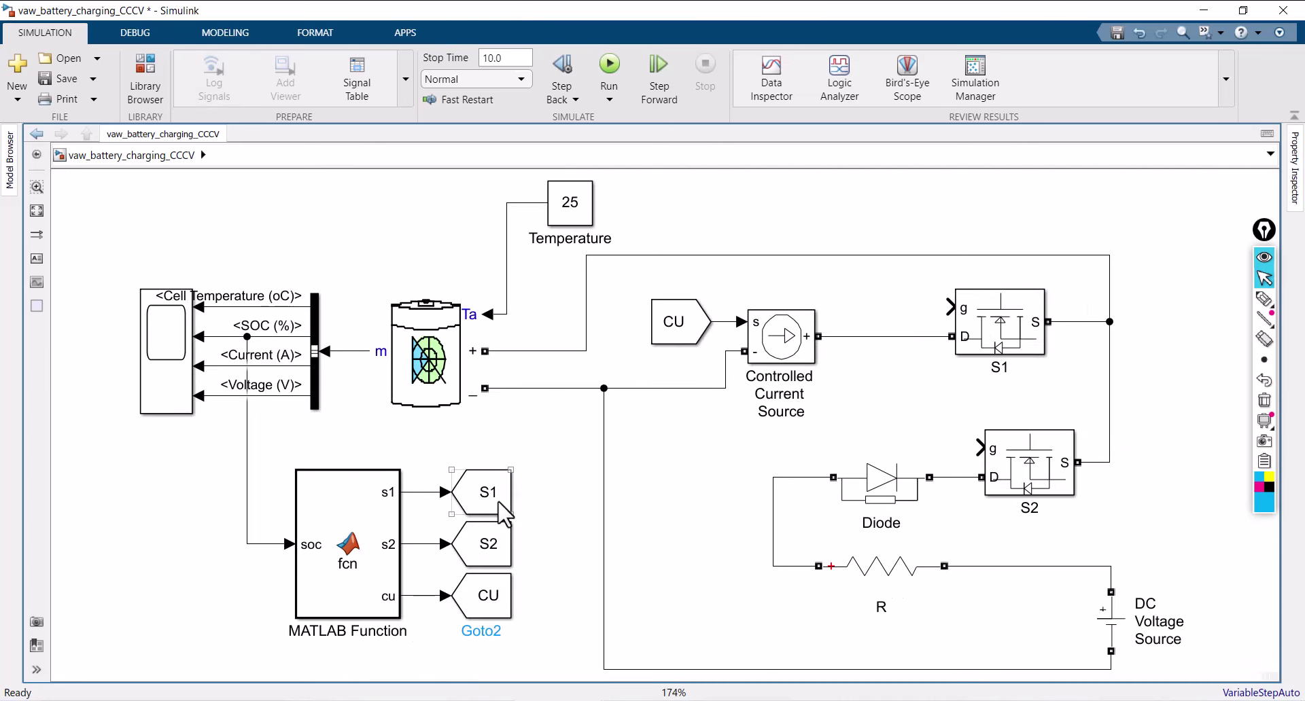
Step: Create From blocks for tags S1 and S2 and connect them to the g inputs of Mosfets S1 and S2 respectively
{"action": "left_click_drag", "start_coordinate": [518, 492], "coordinate": [540, 469]}
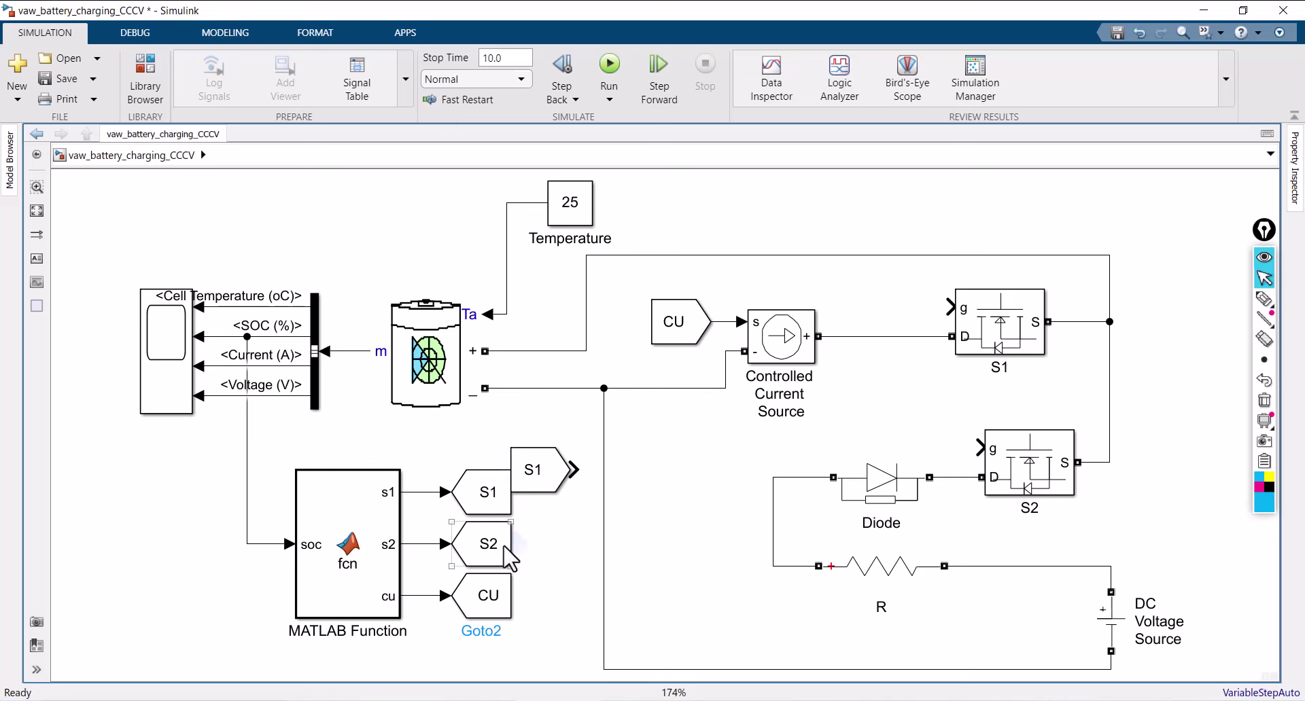
{"action": "left_click_drag", "start_coordinate": [510, 559], "coordinate": [564, 544]}
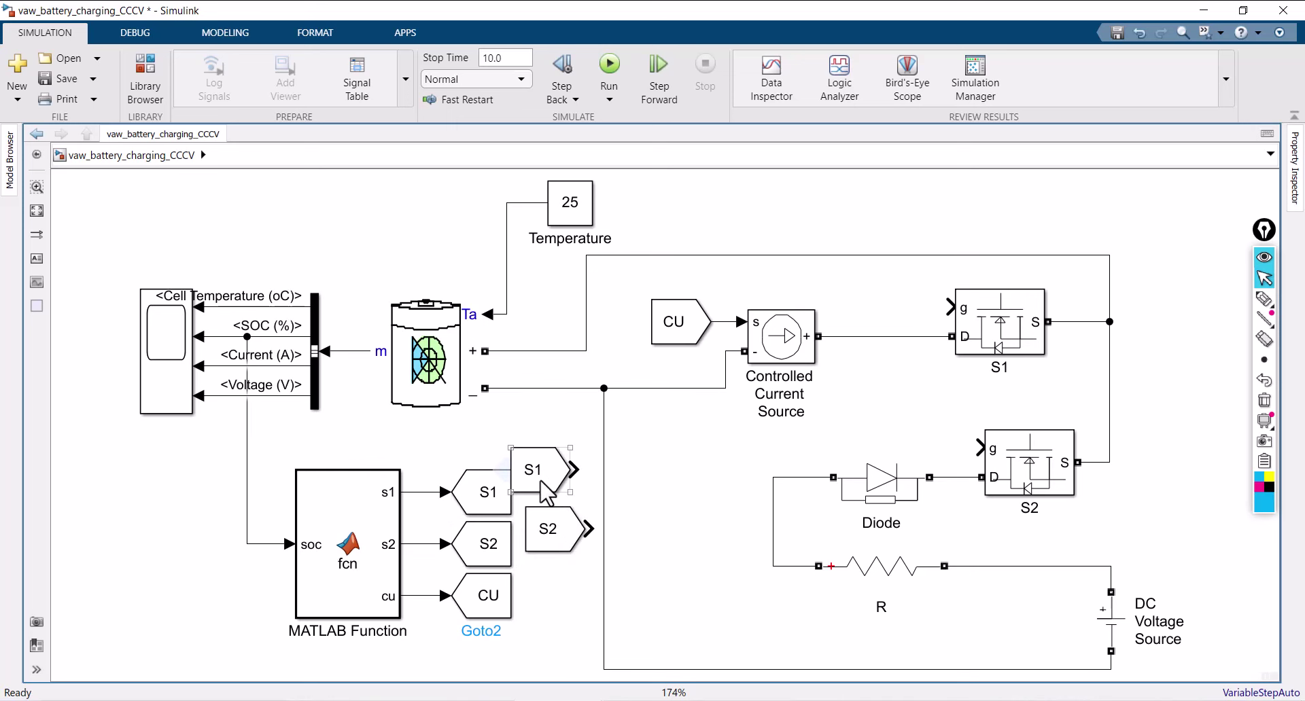
{"action": "left_click_drag", "start_coordinate": [546, 490], "coordinate": [955, 312]}
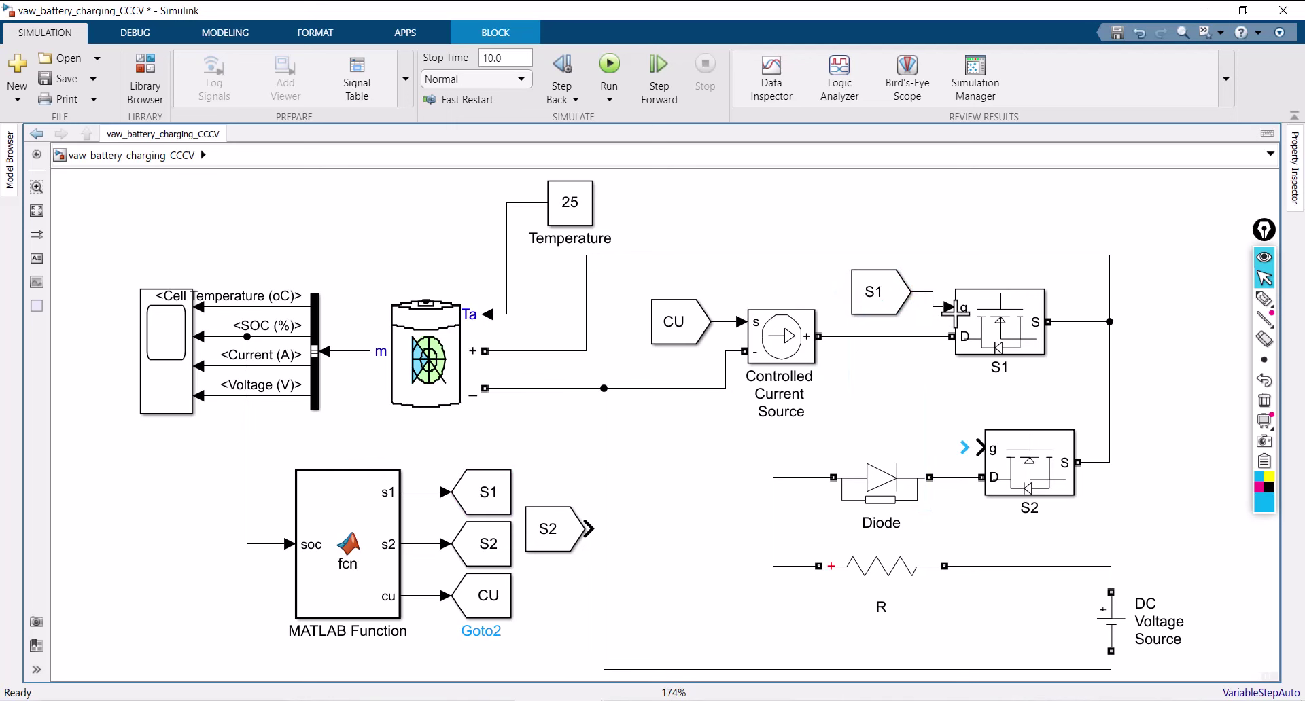
{"action": "left_click_drag", "start_coordinate": [580, 552], "coordinate": [982, 448]}
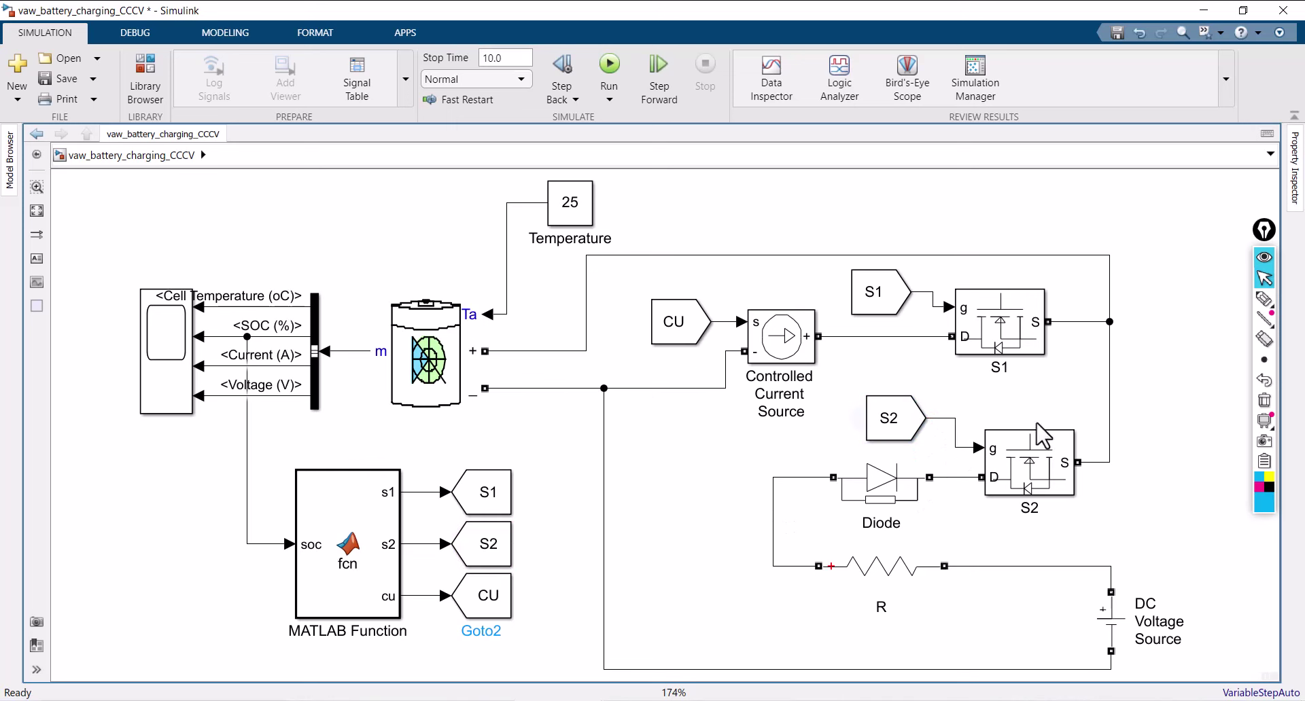
Step: Spread the two charging branches apart by moving the current source branch with S1 up and the S2 voltage source branch down
{"action": "left_click_drag", "start_coordinate": [648, 231], "coordinate": [1117, 372]}
{"action": "left_click_drag", "start_coordinate": [1025, 315], "coordinate": [1046, 279]}
{"action": "left_click", "coordinate": [1208, 397]}
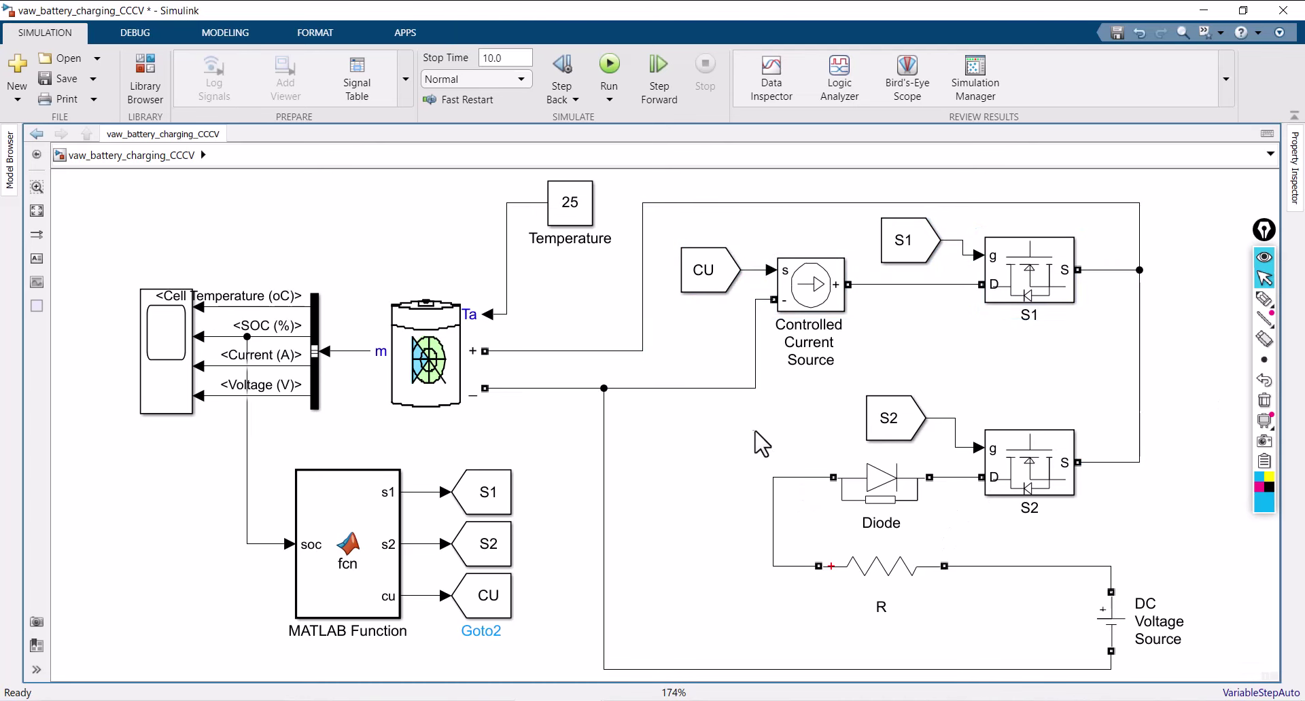
{"action": "left_click_drag", "start_coordinate": [786, 393], "coordinate": [1107, 603]}
{"action": "left_click_drag", "start_coordinate": [1046, 513], "coordinate": [1041, 539]}
{"action": "left_click", "coordinate": [690, 457]}
{"action": "key", "text": "space"}
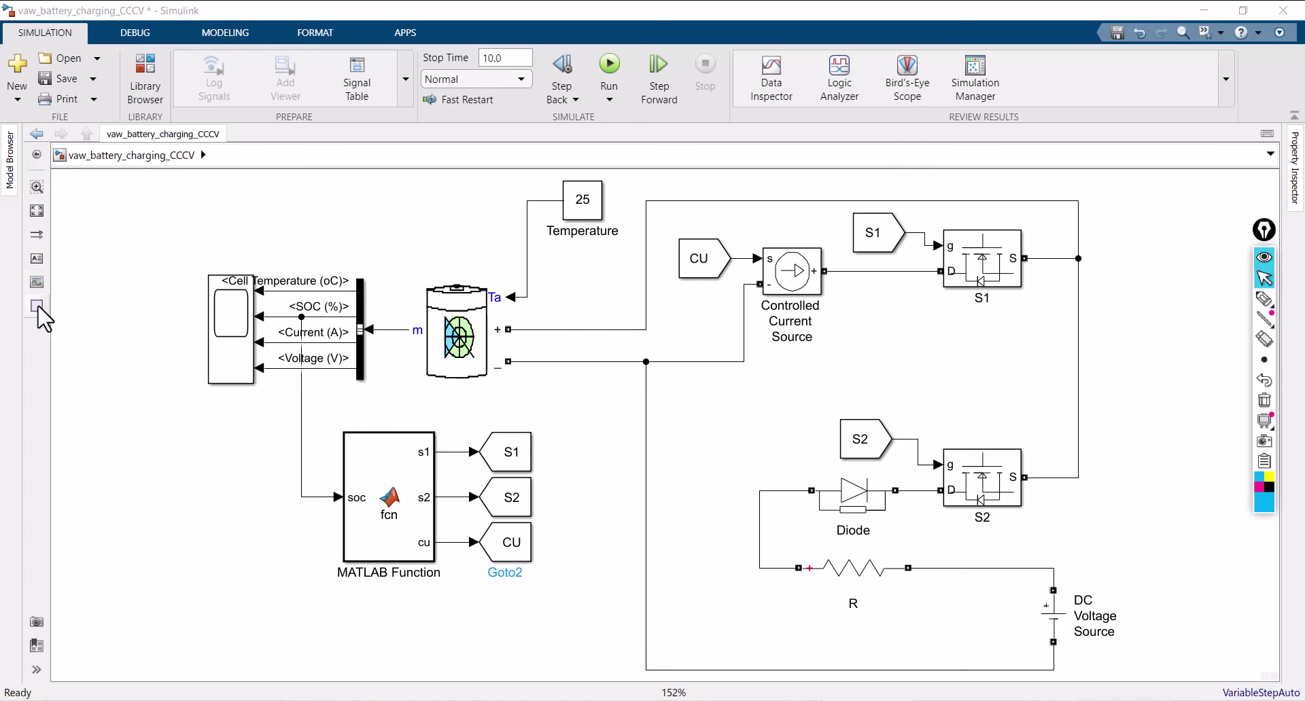
Step: Enclose the Controlled Current Source and Mosfet S1 branch in an area annotation titled CC
{"action": "mouse_move", "coordinate": [37, 306]}
{"action": "left_mouse_down"}
{"action": "mouse_move", "coordinate": [599, 246]}
{"action": "mouse_move", "coordinate": [651, 206]}
{"action": "mouse_move", "coordinate": [687, 228]}
{"action": "left_mouse_up"}
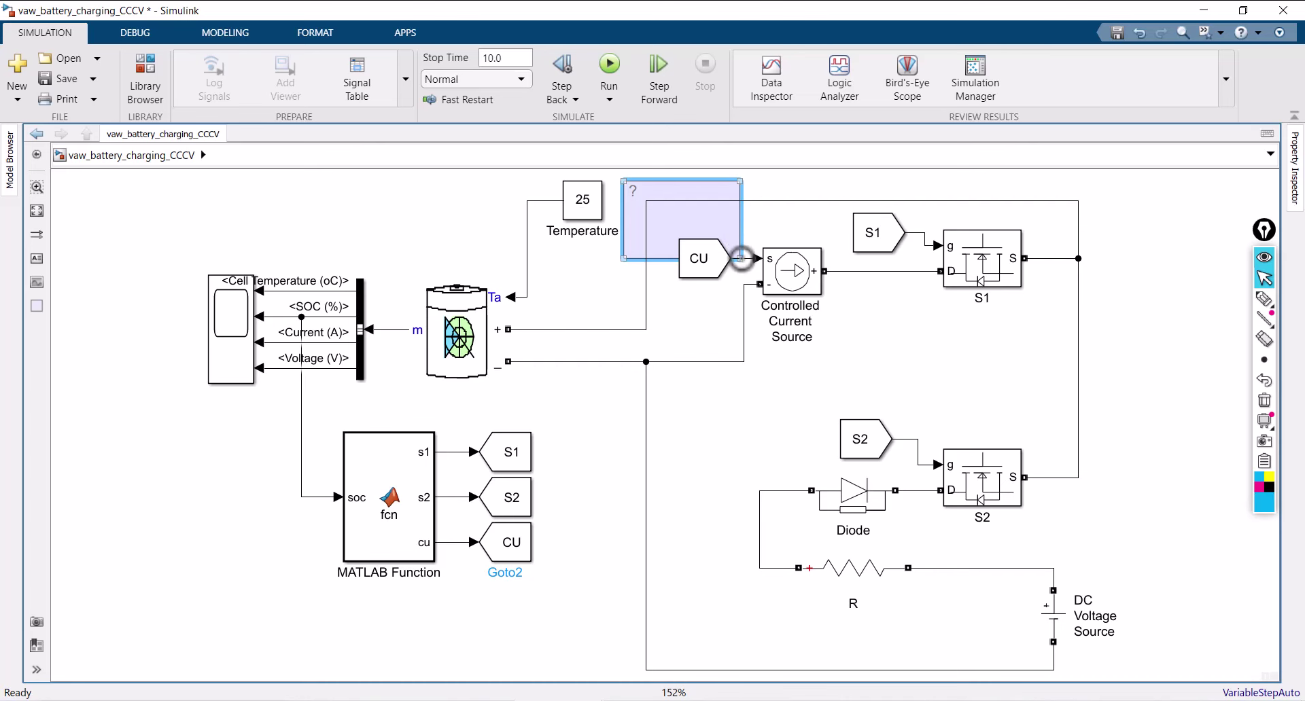
{"action": "mouse_move", "coordinate": [743, 265]}
{"action": "left_mouse_down"}
{"action": "mouse_move", "coordinate": [970, 382]}
{"action": "mouse_move", "coordinate": [1125, 417]}
{"action": "mouse_move", "coordinate": [1109, 390]}
{"action": "left_mouse_up"}
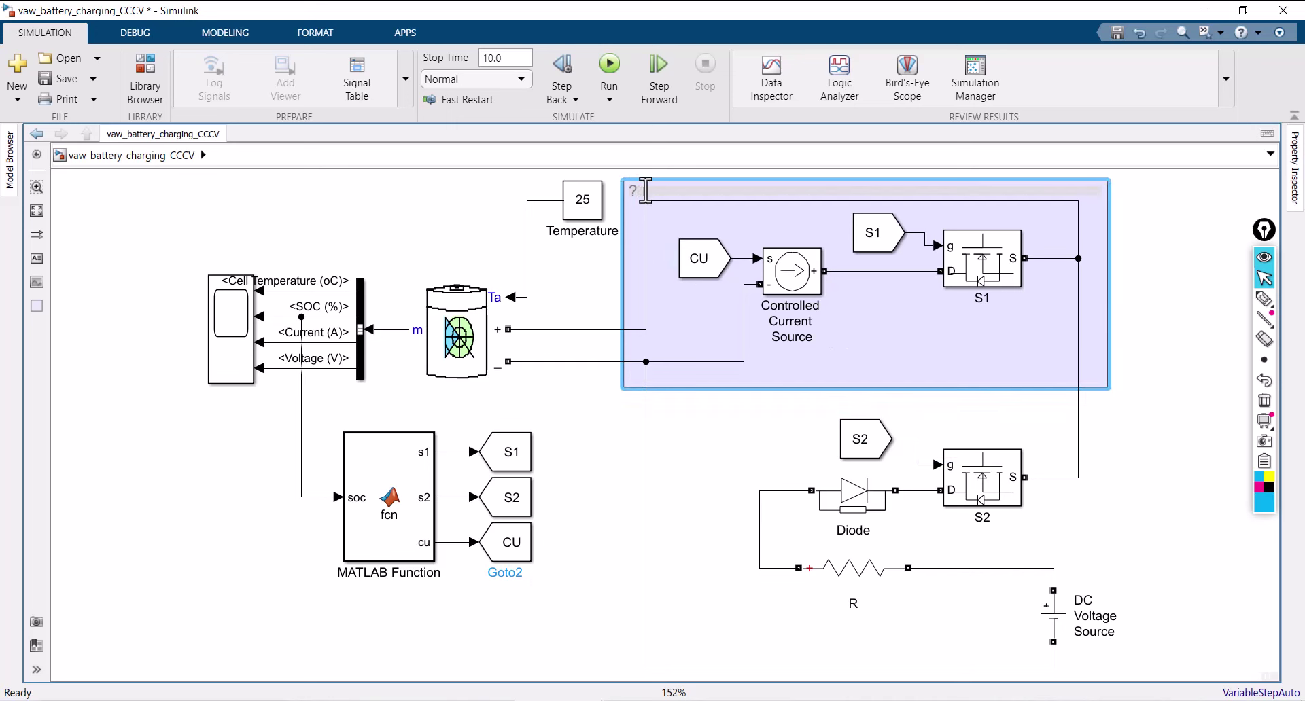
{"action": "left_click", "coordinate": [666, 206]}
{"action": "left_click", "coordinate": [663, 198]}
{"action": "left_click", "coordinate": [647, 486]}
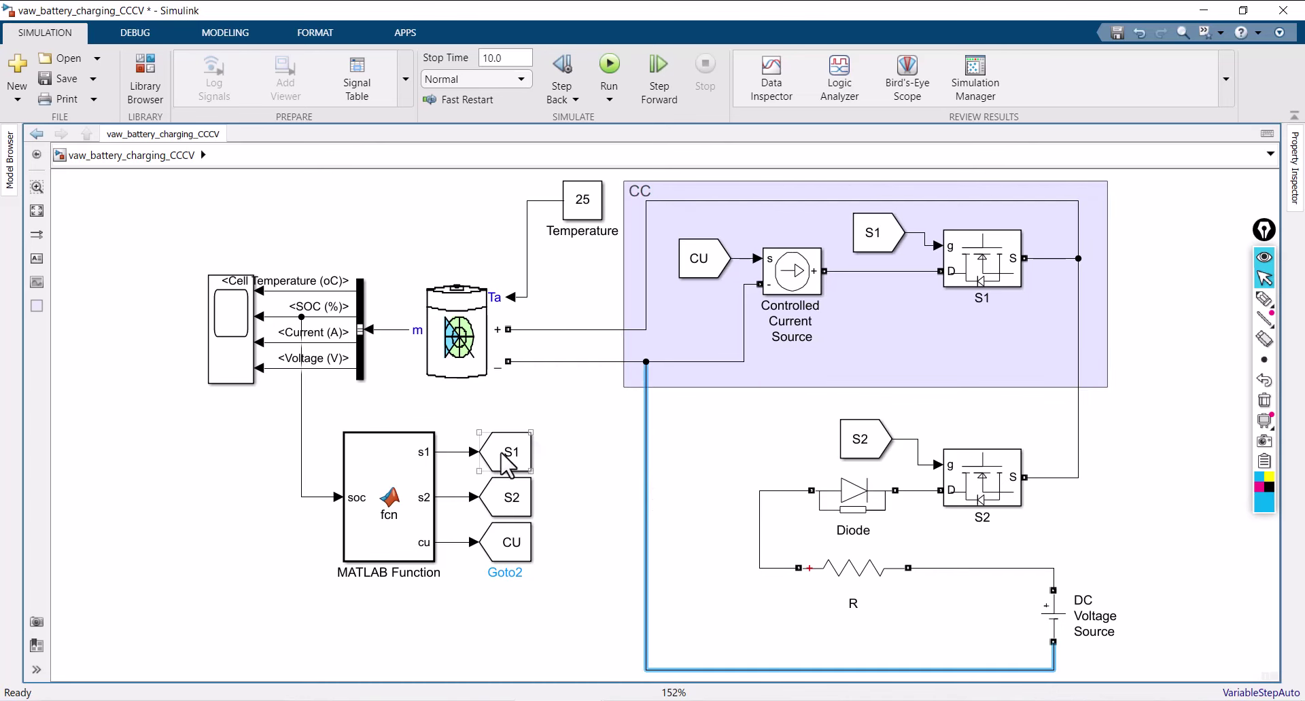
Step: Enclose the Mosfet S2, diode, resistor and DC Voltage Source branch in a second area annotation titled CV
{"action": "left_click", "coordinate": [37, 306]}
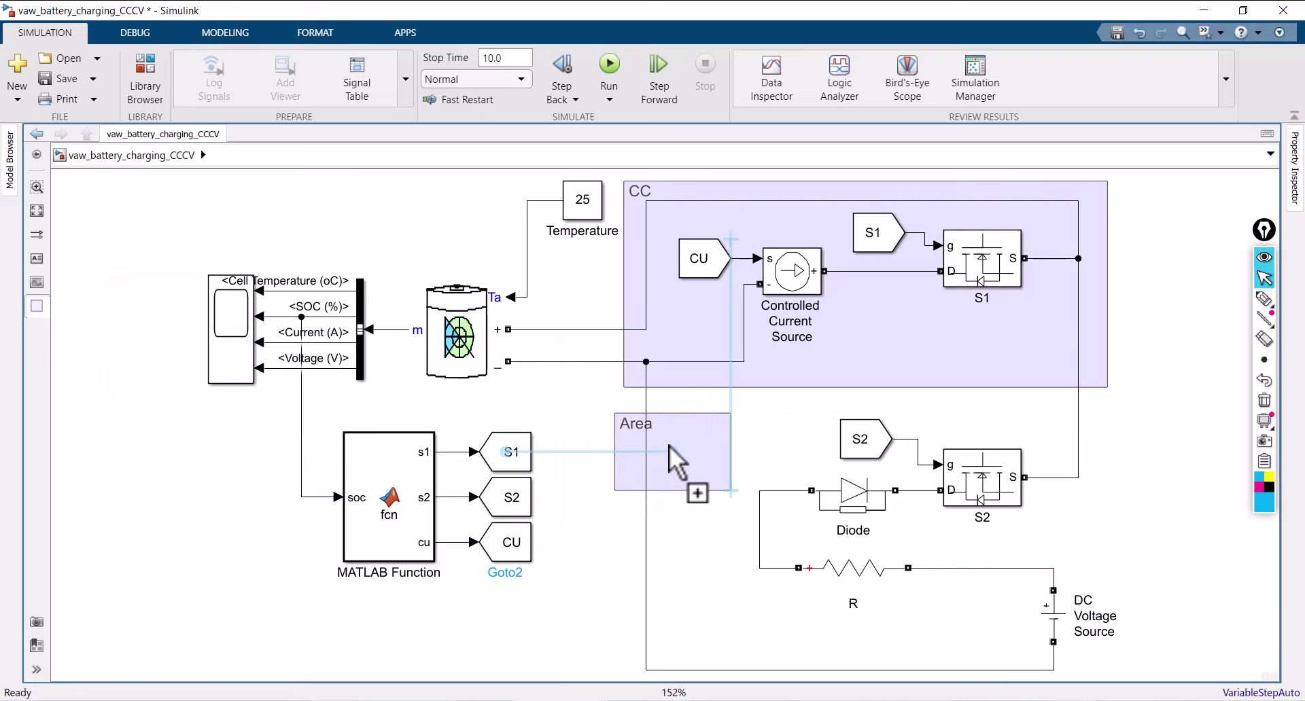
{"action": "left_click", "coordinate": [675, 442]}
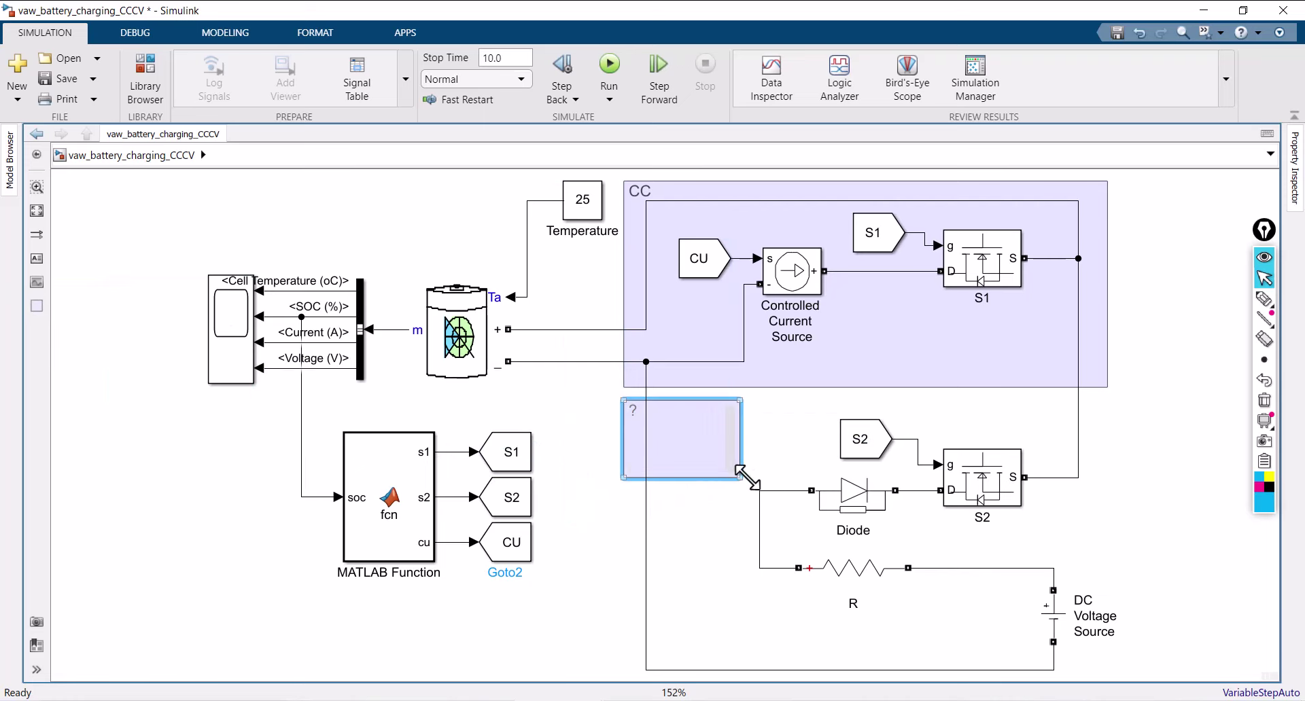
{"action": "left_click_drag", "start_coordinate": [741, 479], "coordinate": [1121, 597]}
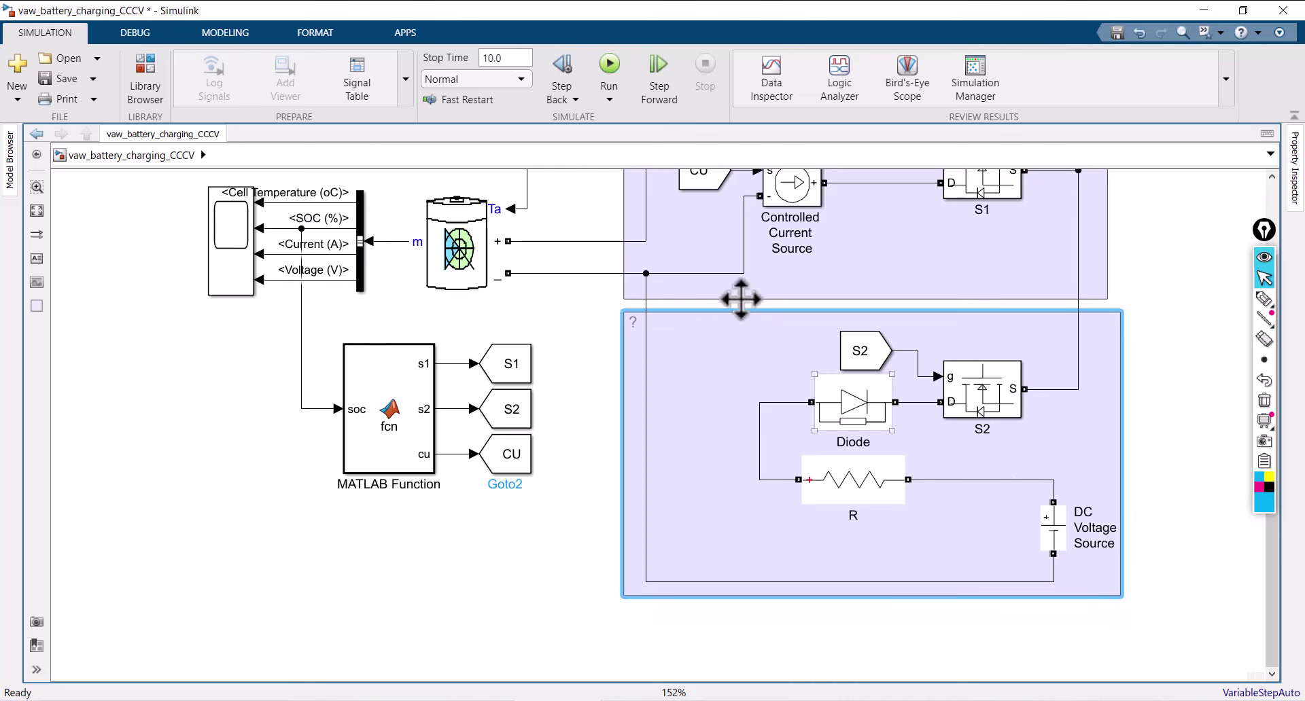
{"action": "left_click", "coordinate": [638, 328]}
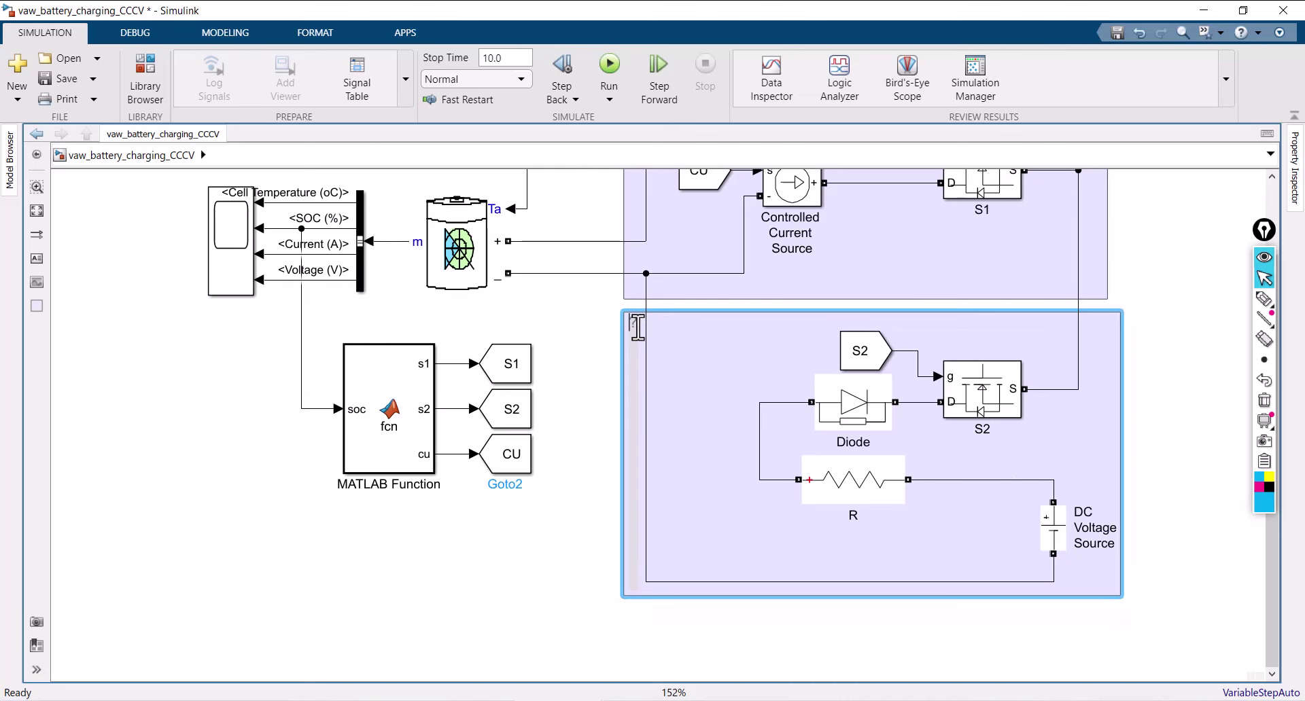
{"action": "left_click", "coordinate": [577, 430]}
{"action": "key", "text": "space"}
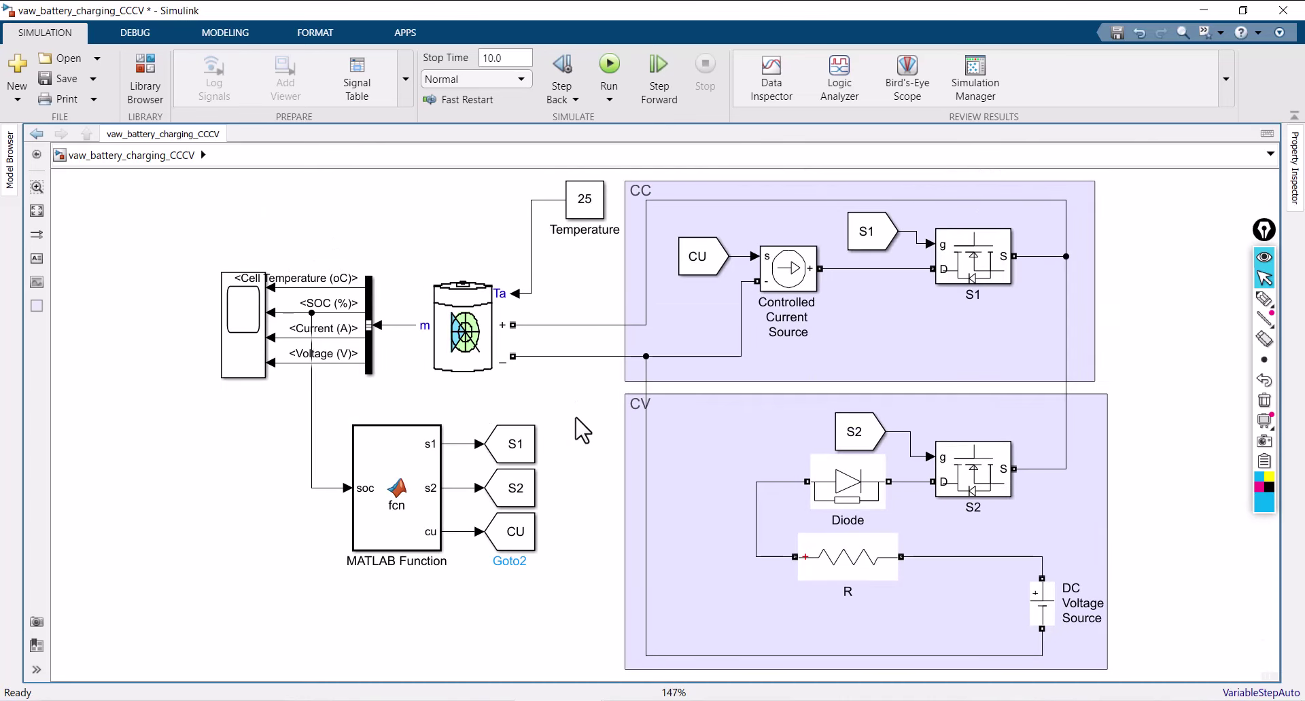
Step: Add a powergui block and place it above the bus selector, beside the Temperature block
{"action": "double_click", "coordinate": [197, 546]}
{"action": "type", "text": "power"}
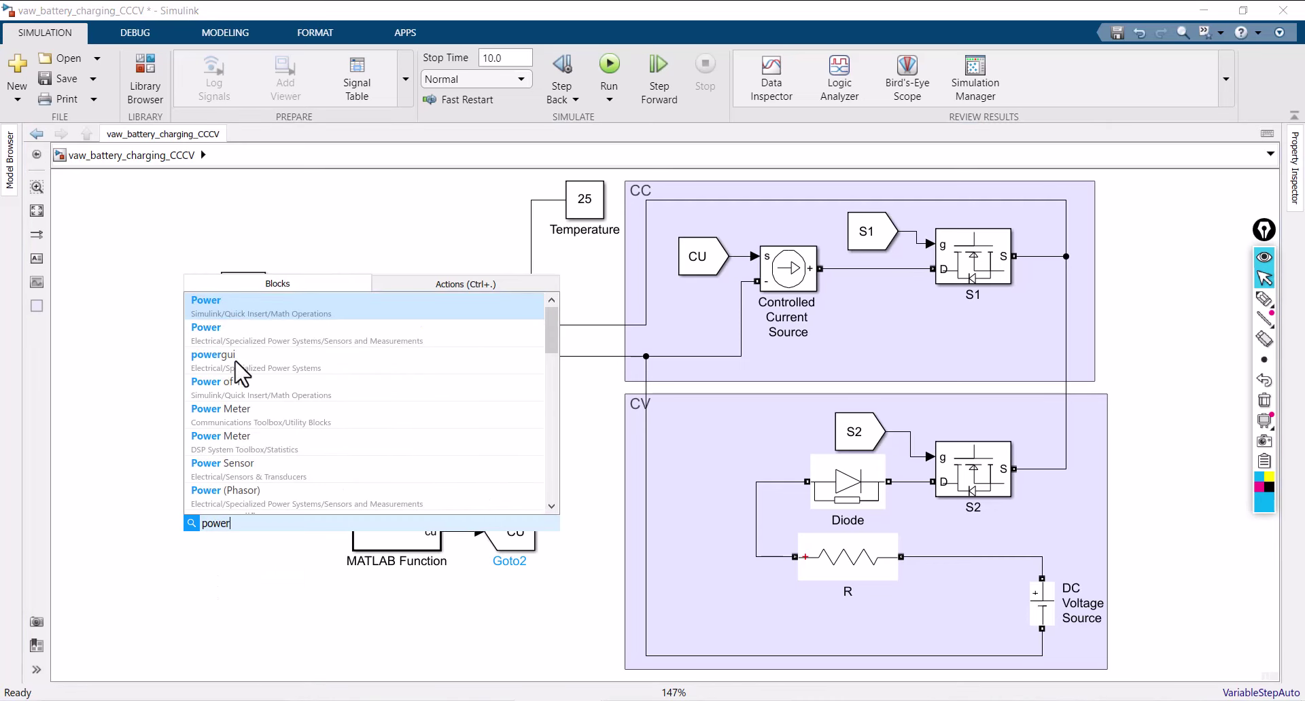
{"action": "key", "text": "Return"}
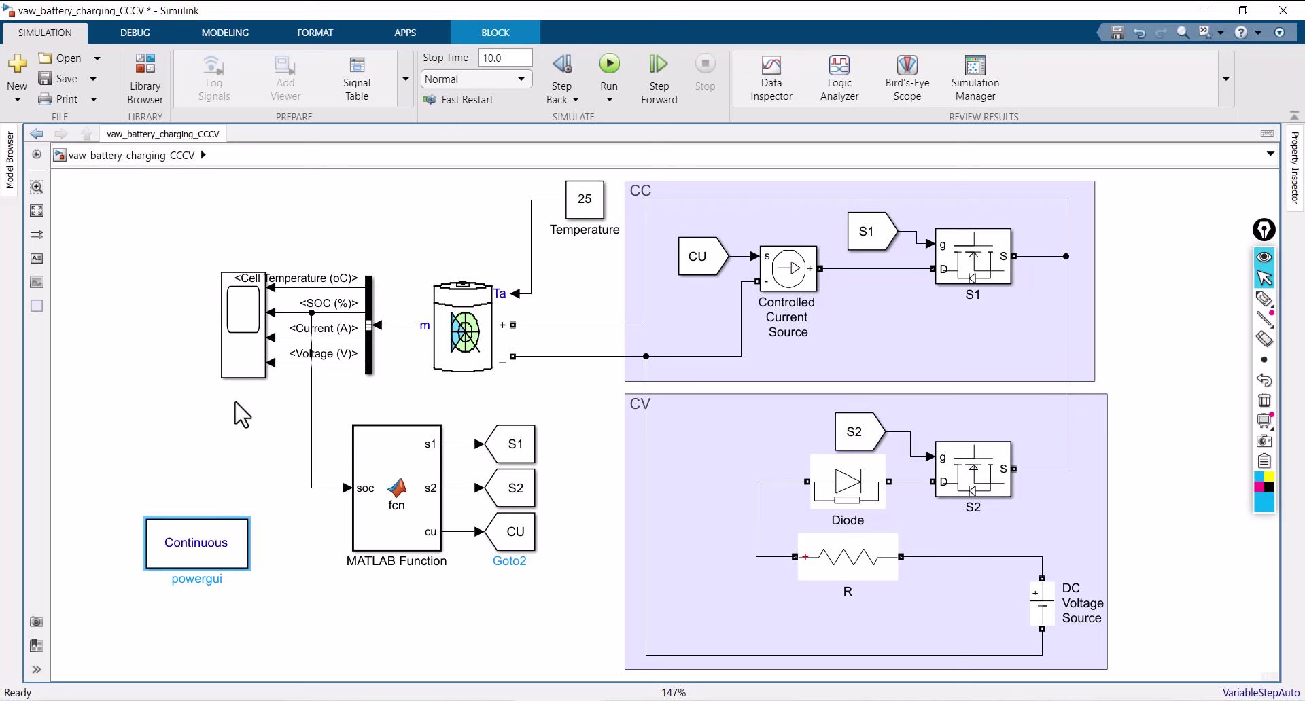
{"action": "left_click_drag", "start_coordinate": [198, 557], "coordinate": [377, 221]}
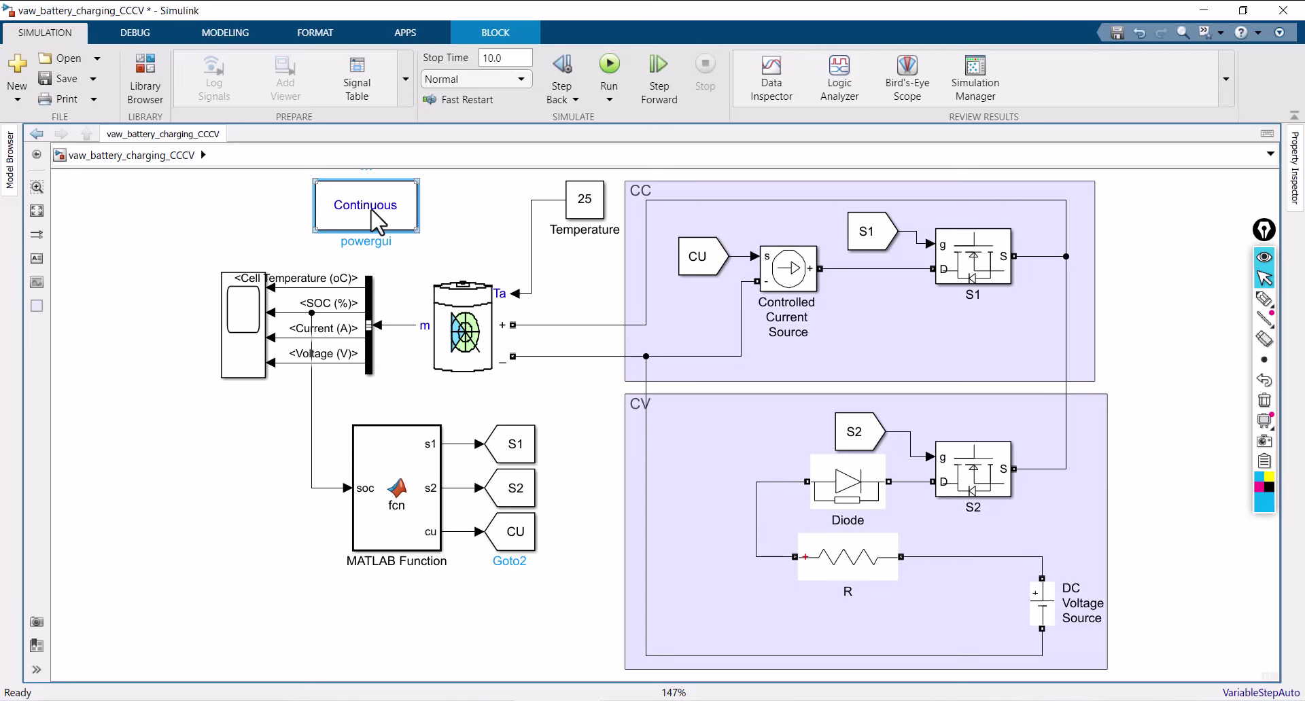
Step: Set the powergui simulation type to Discrete with a sample time of 5e-5 s
{"action": "double_click", "coordinate": [373, 219]}
{"action": "left_click", "coordinate": [584, 114]}
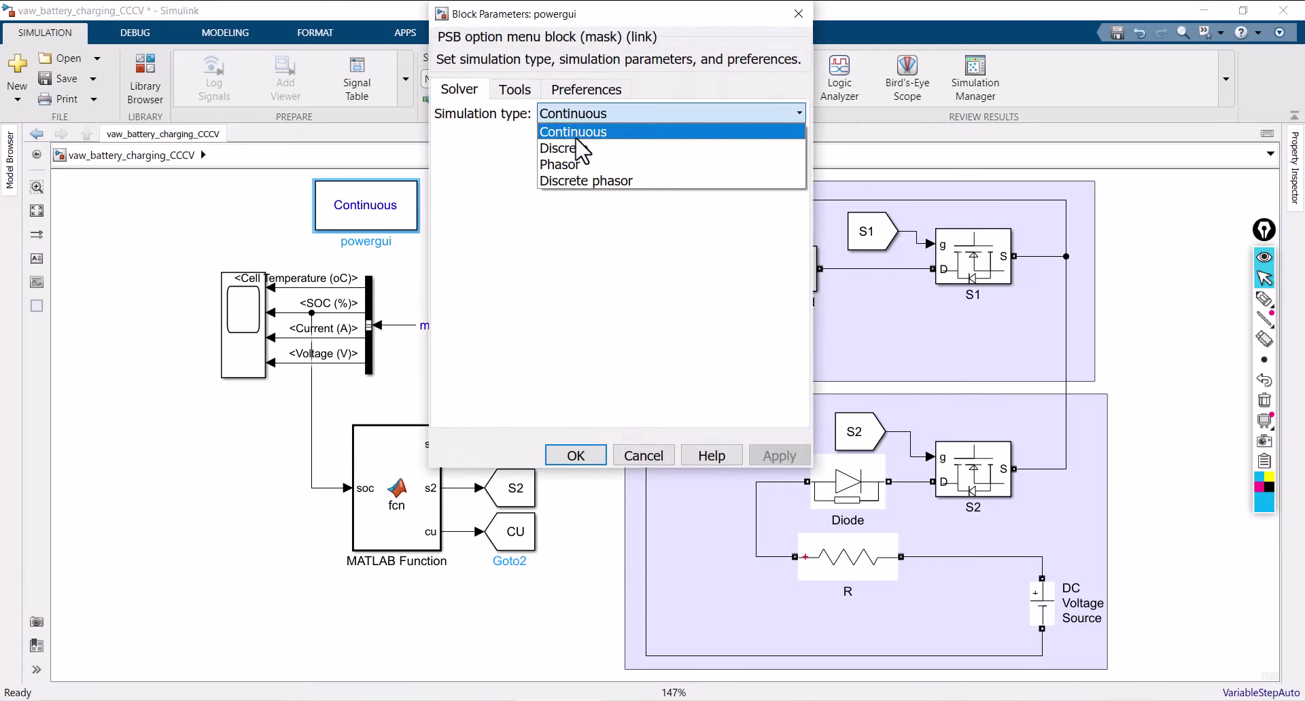
{"action": "left_click", "coordinate": [578, 148]}
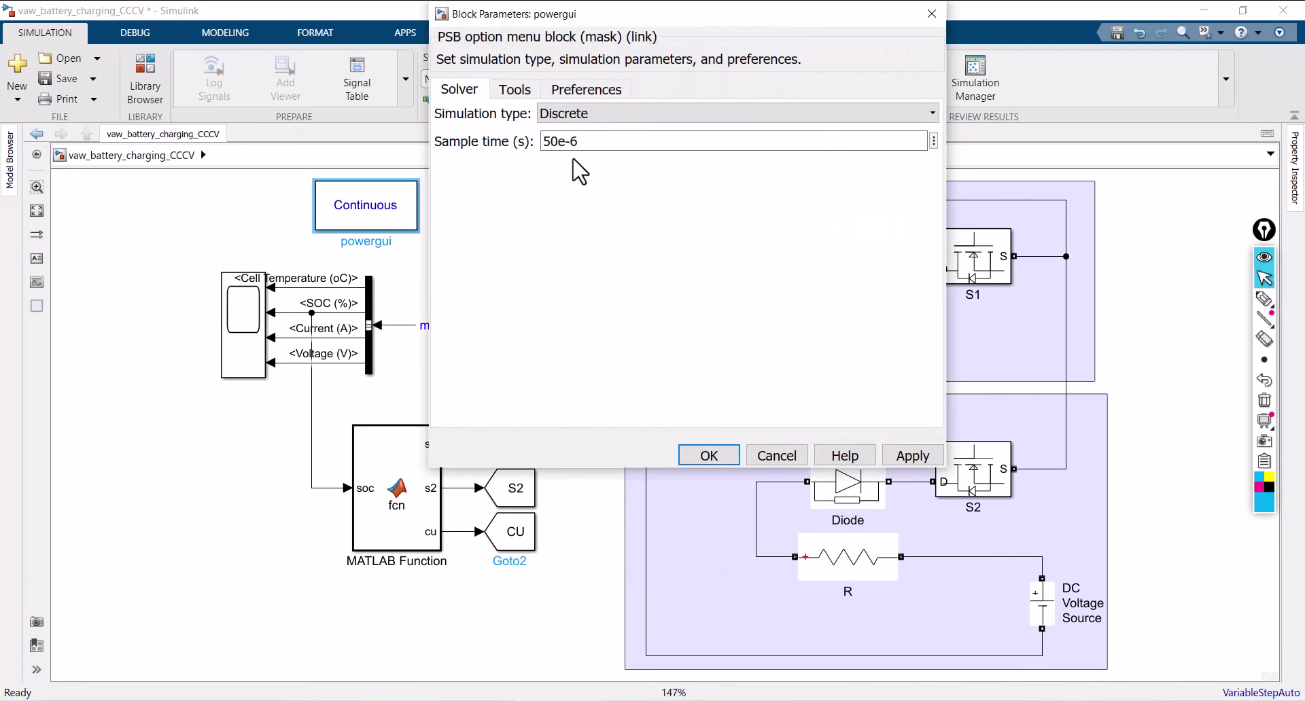
{"action": "left_click", "coordinate": [578, 143]}
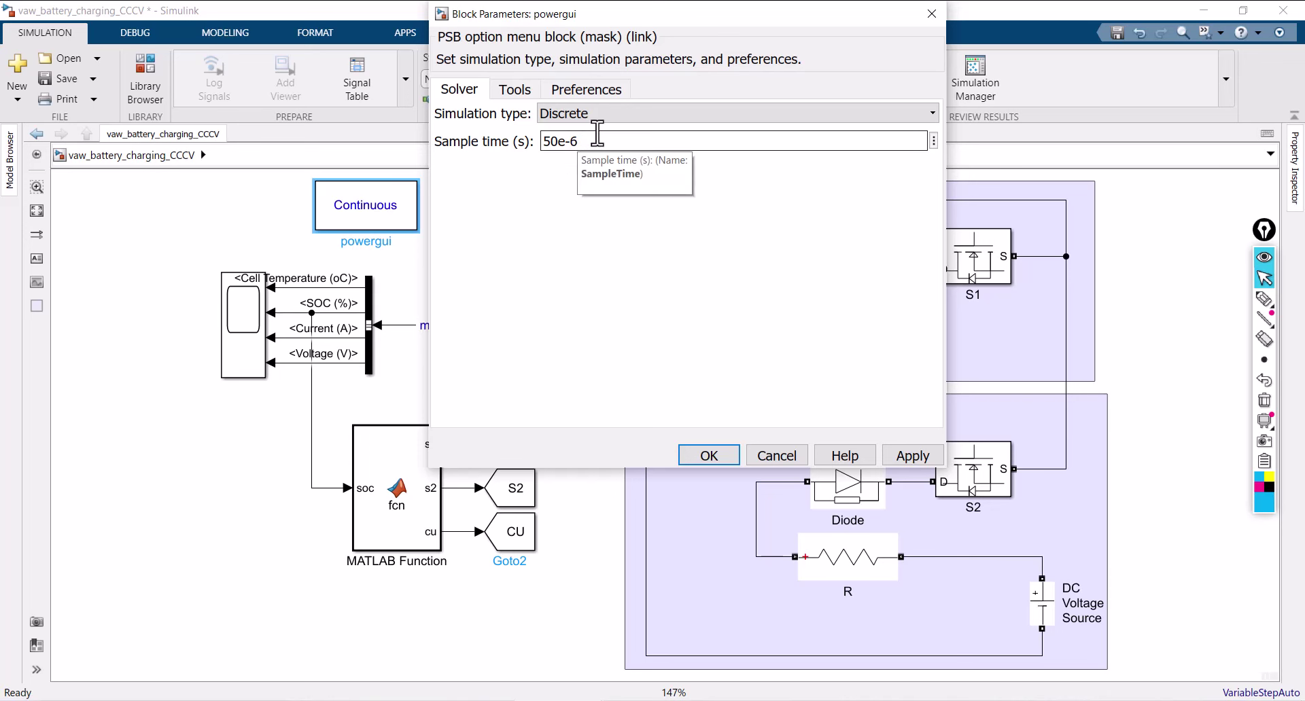
{"action": "double_click", "coordinate": [560, 144]}
{"action": "left_click", "coordinate": [557, 142]}
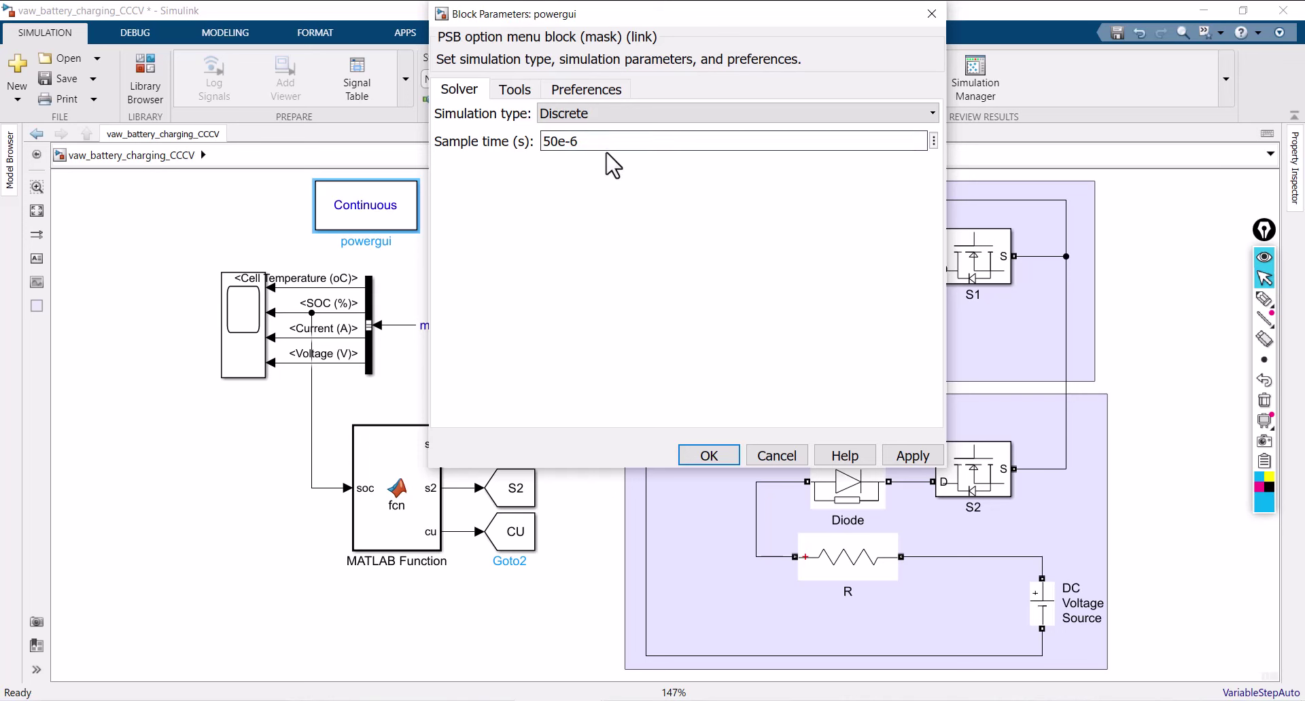
{"action": "key", "text": "BackSpace"}
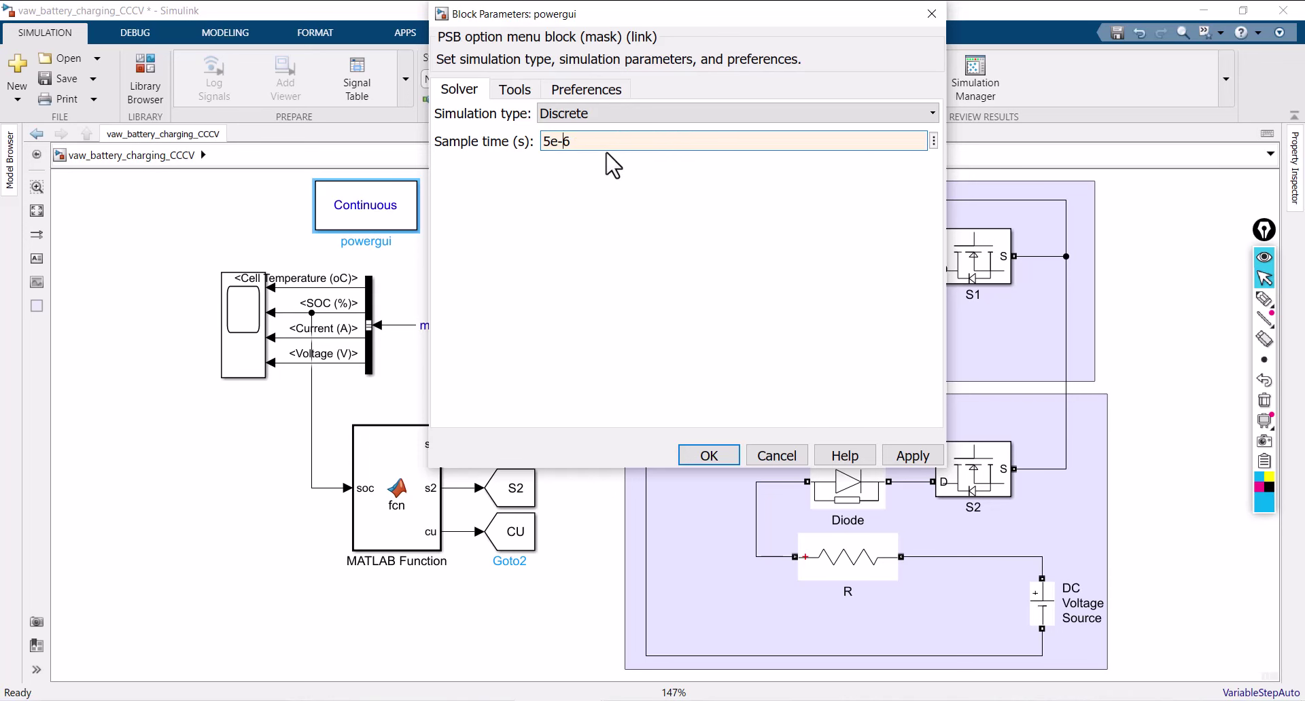
{"action": "left_click", "coordinate": [911, 455]}
{"action": "left_click", "coordinate": [711, 457]}
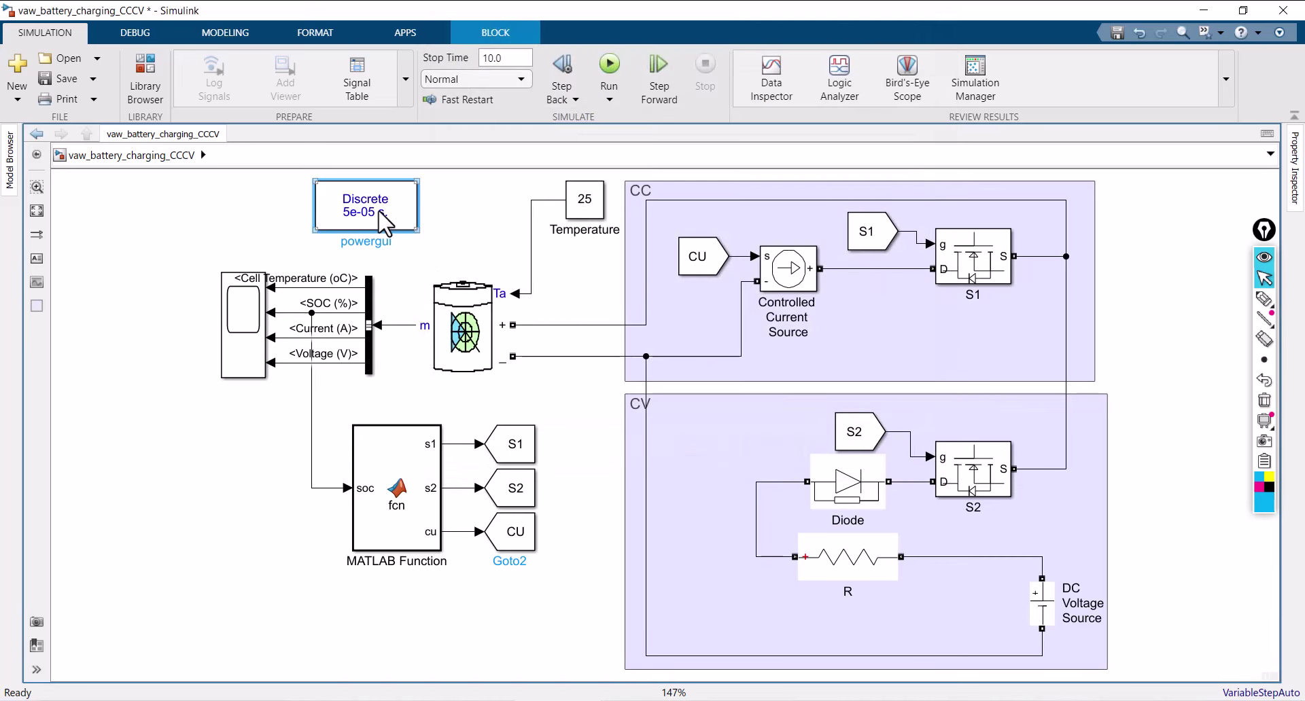
Step: Set the simulation stop time to 3600*3
{"action": "mouse_move", "coordinate": [386, 187]}
{"action": "left_click", "coordinate": [470, 210]}
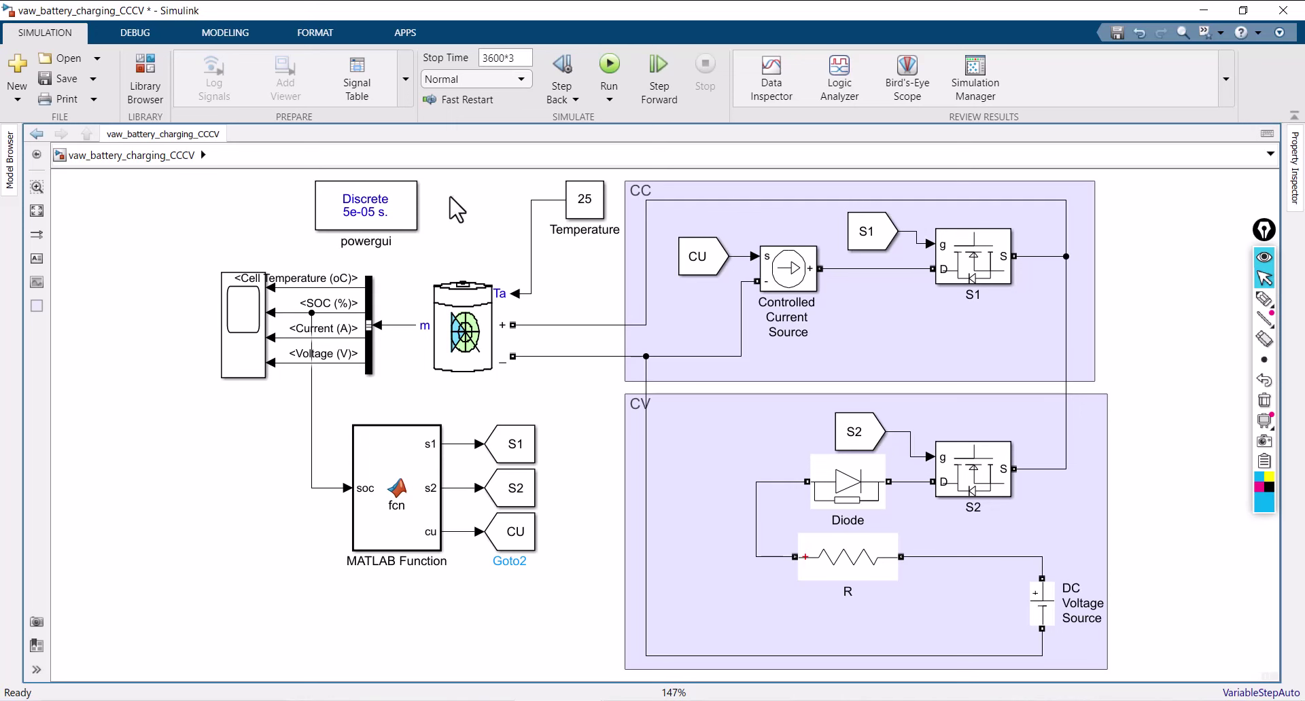
Step: Set the Battery block's initial state-of-charge to 77 %
{"action": "left_click", "coordinate": [465, 345]}
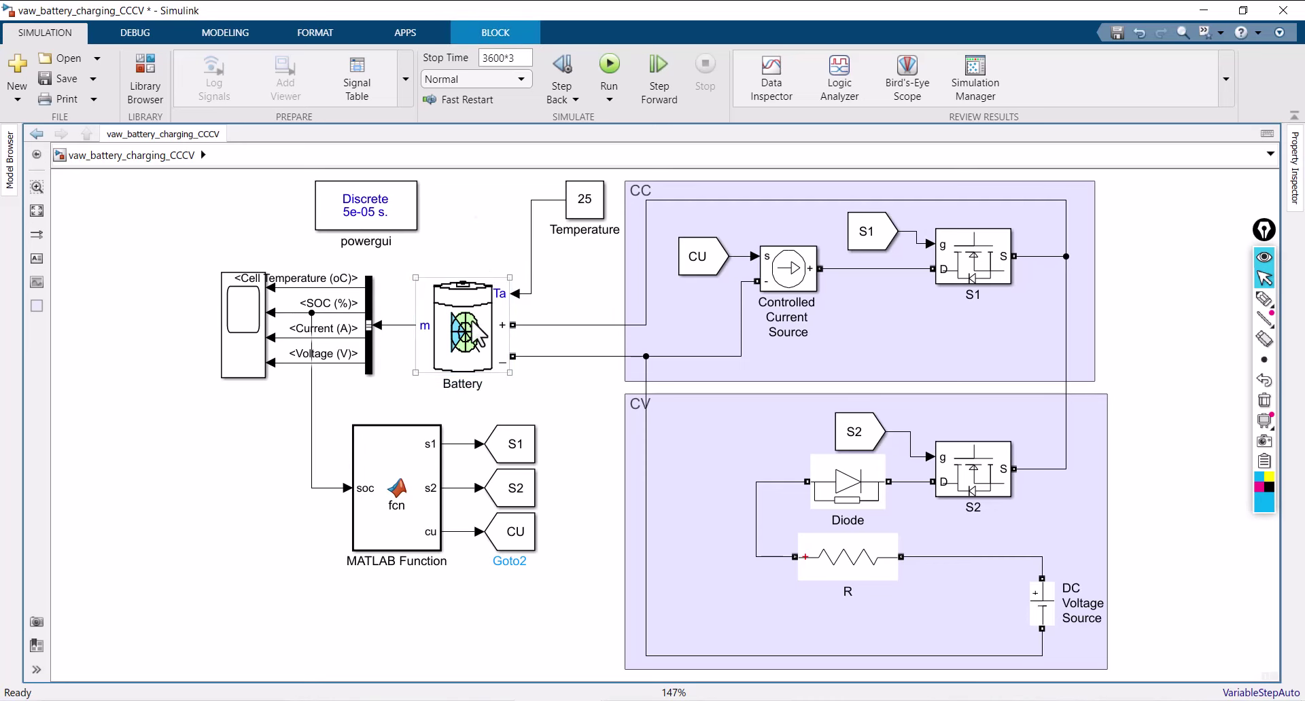
{"action": "double_click", "coordinate": [476, 333]}
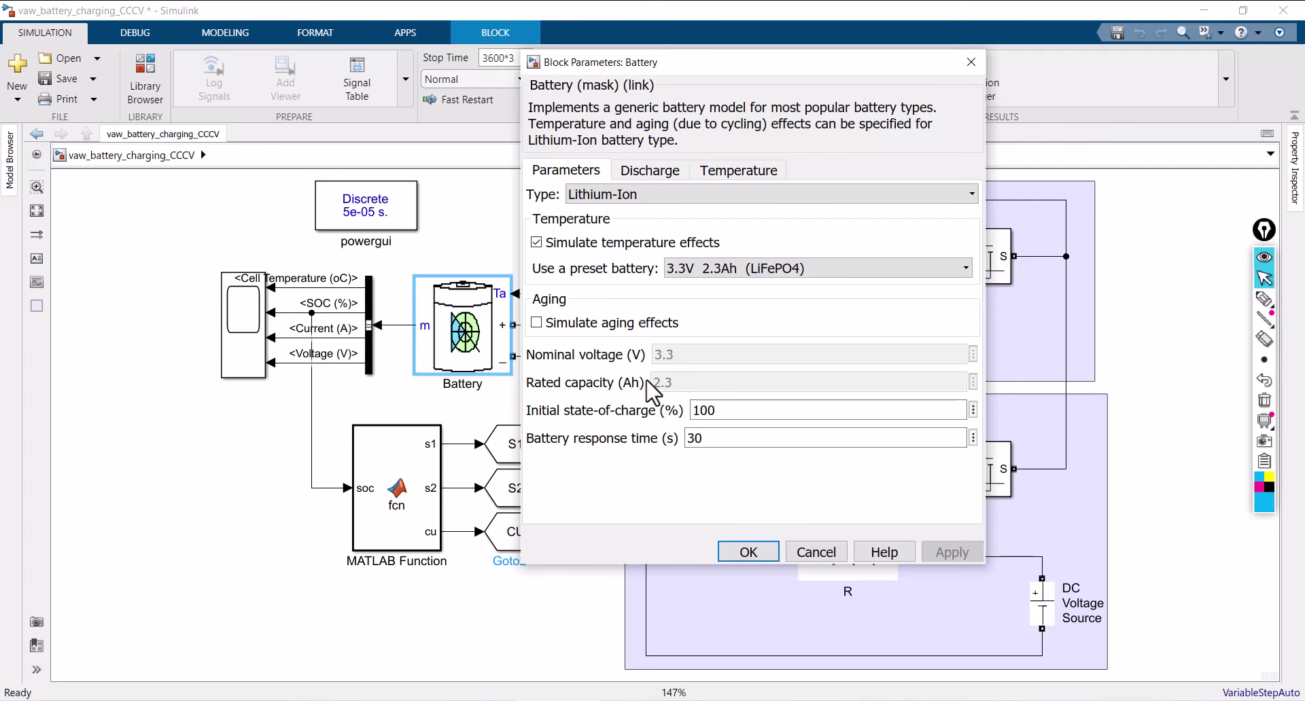
{"action": "left_click", "coordinate": [721, 411]}
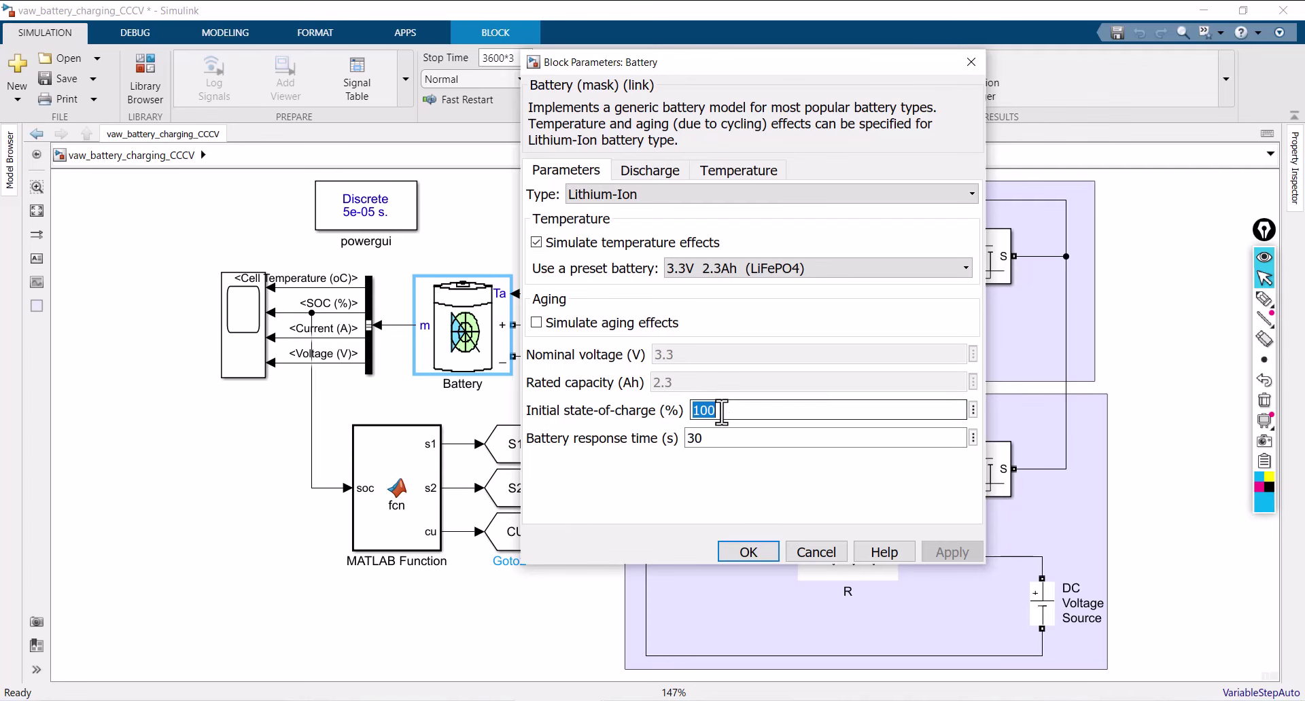
{"action": "type", "text": "77"}
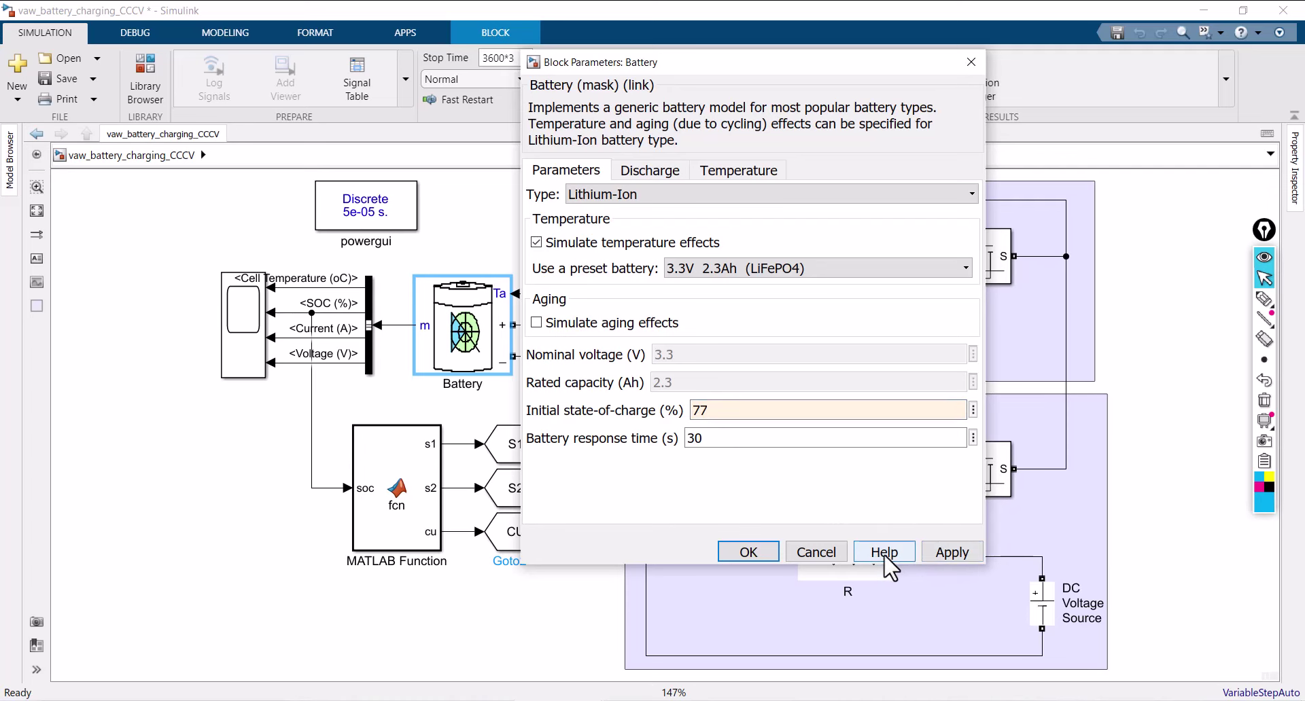
{"action": "left_click", "coordinate": [765, 554]}
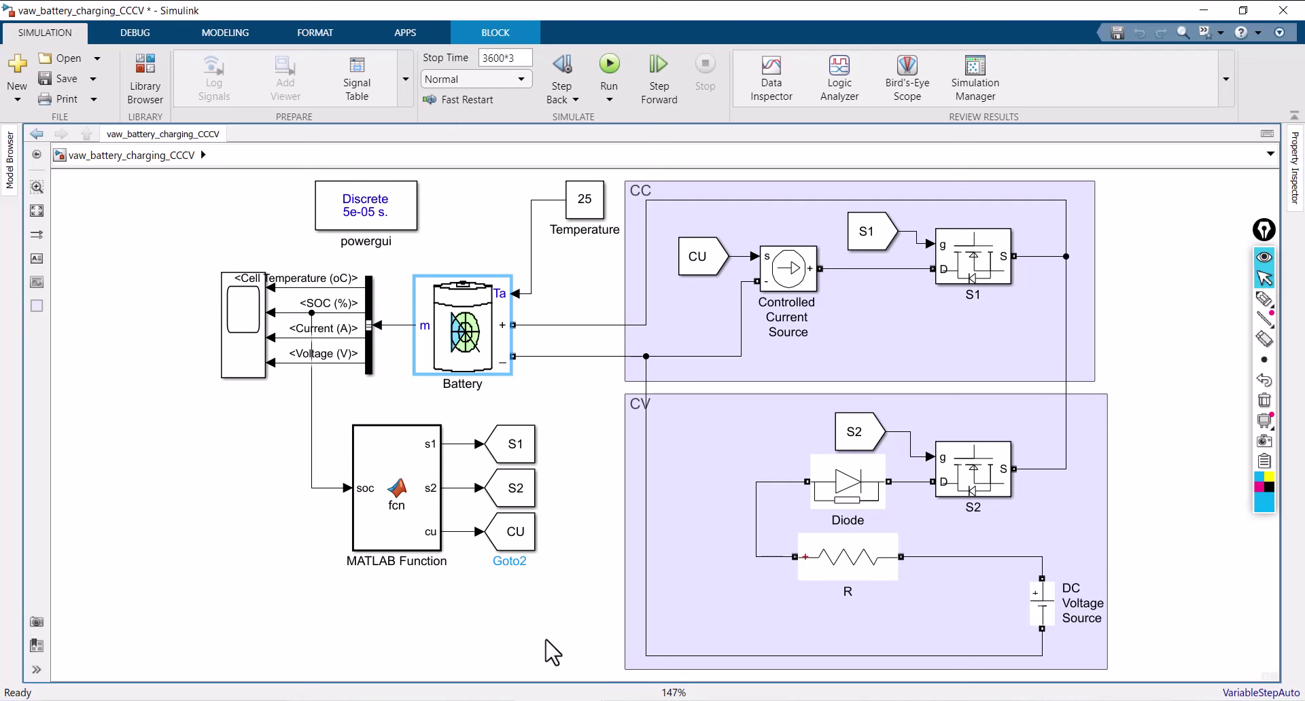
{"action": "left_click", "coordinate": [551, 653]}
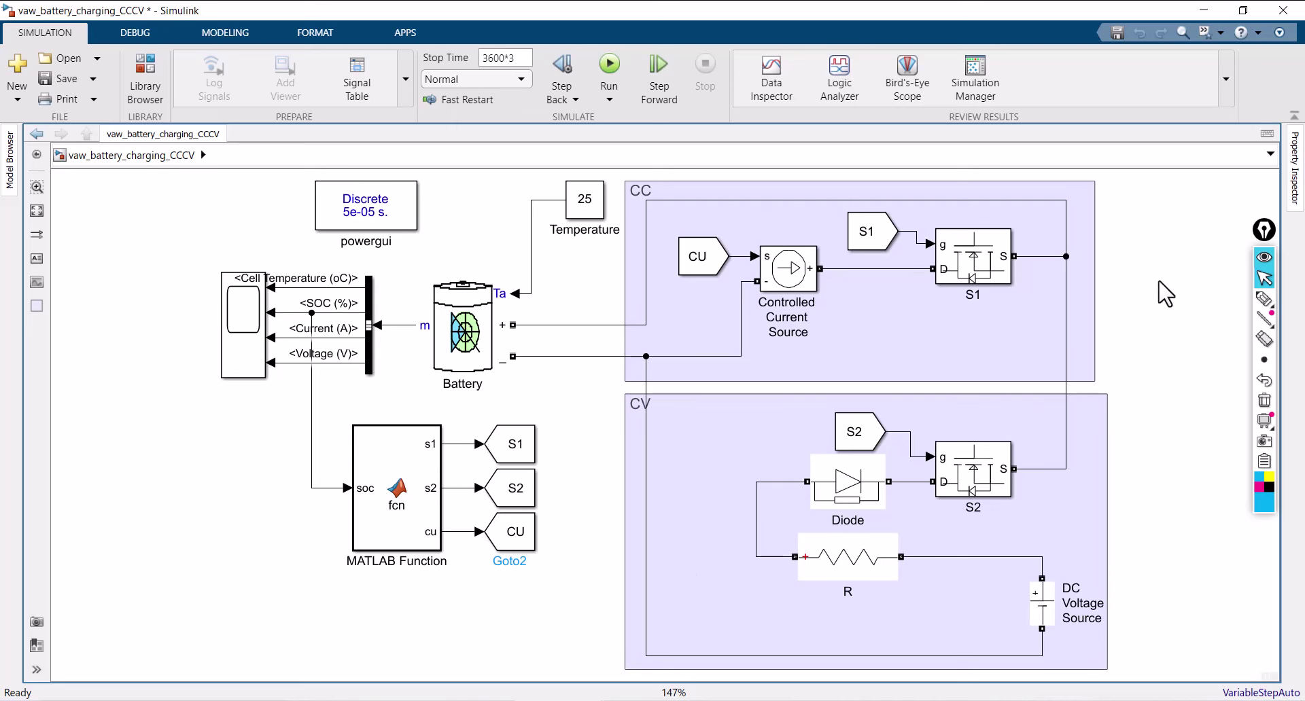
Step: Add a Display block beside the CC area and connect it to the S1 gate signal
{"action": "left_click_drag", "start_coordinate": [1087, 282], "coordinate": [1094, 282]}
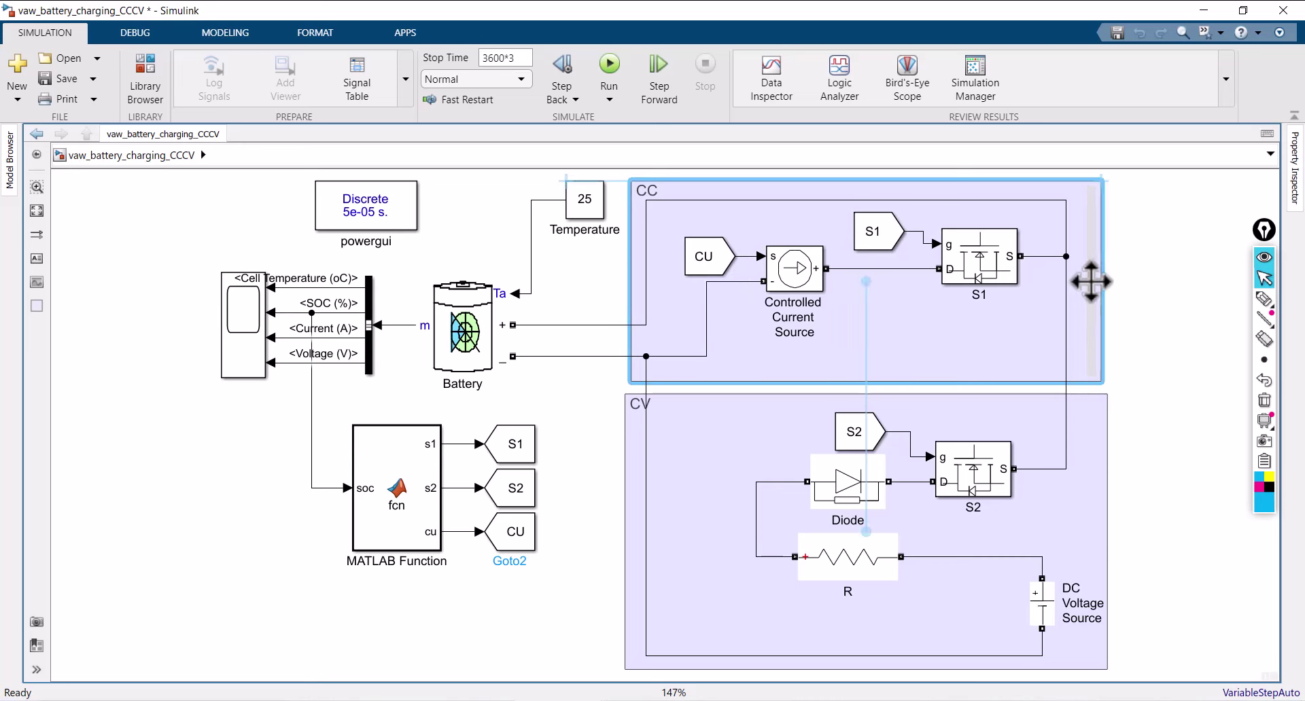
{"action": "double_click", "coordinate": [1150, 266]}
{"action": "type", "text": "dis"}
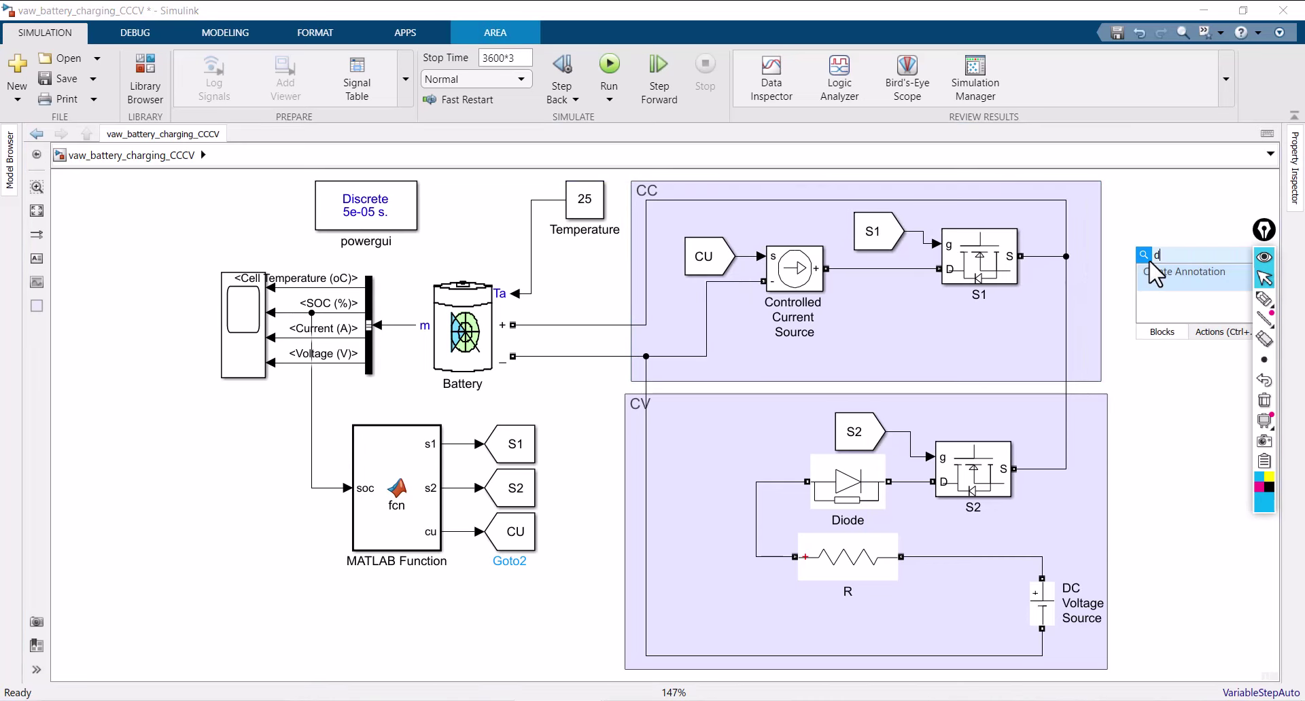
{"action": "left_click", "coordinate": [1093, 284]}
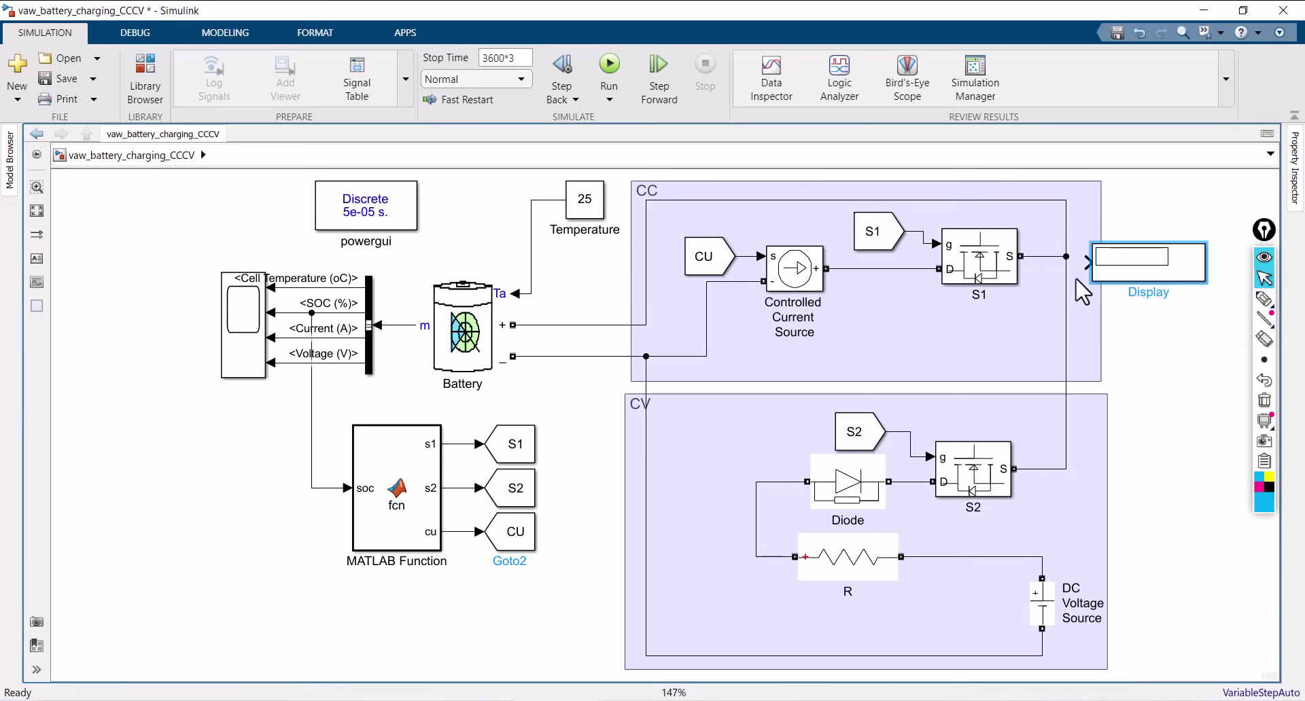
{"action": "left_click_drag", "start_coordinate": [1145, 287], "coordinate": [916, 231]}
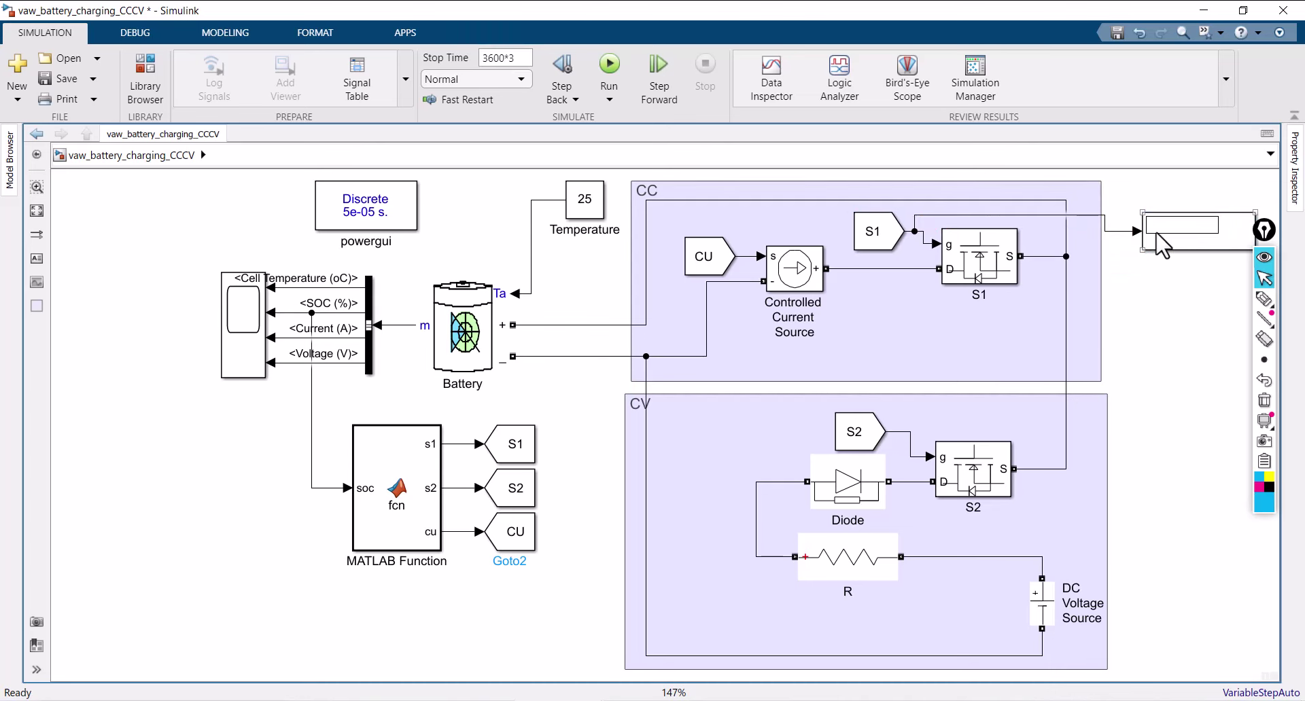
Step: Copy the Display beside the CV area, connect it to the S2 gate signal, and shift both displays slightly up
{"action": "left_click_drag", "start_coordinate": [1157, 245], "coordinate": [895, 432]}
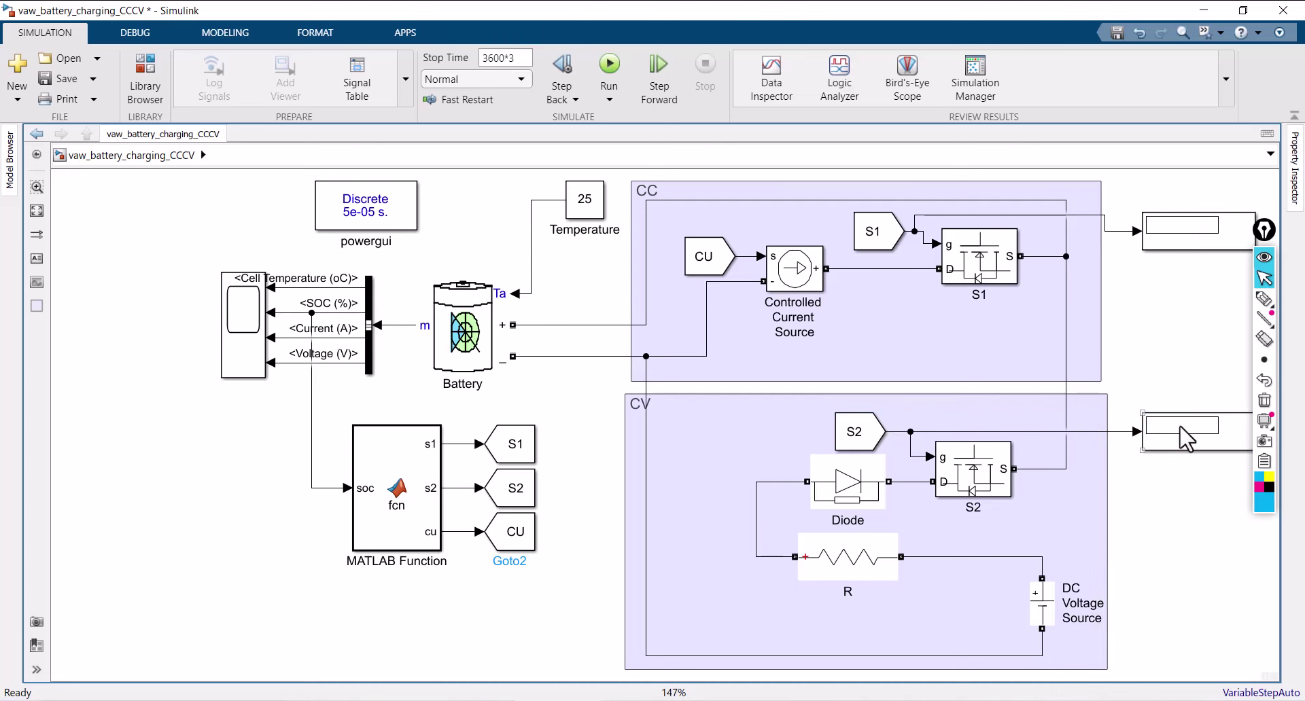
{"action": "left_click_drag", "start_coordinate": [1180, 431], "coordinate": [1180, 418]}
{"action": "left_click_drag", "start_coordinate": [1201, 232], "coordinate": [1200, 214]}
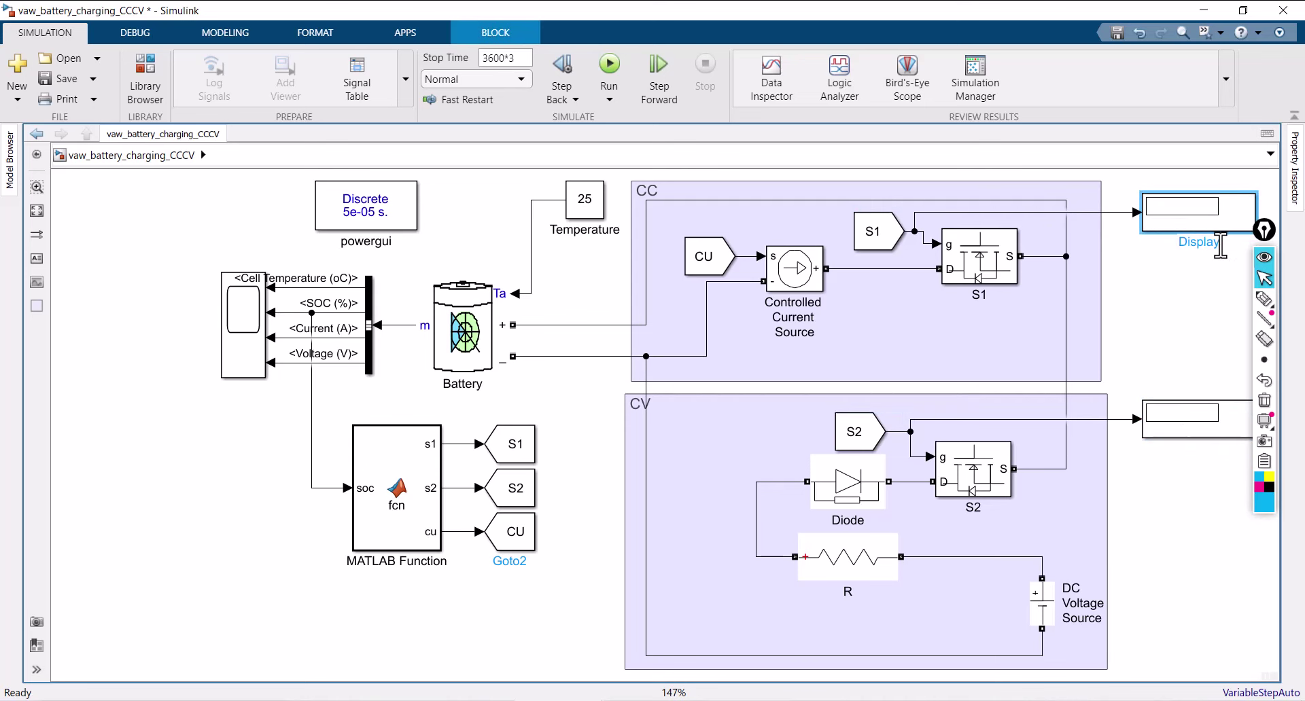
Step: Rename the display fed by S1 to CC and the one fed by S2 to CV
{"action": "key", "text": "Escape"}
{"action": "left_click", "coordinate": [1210, 425]}
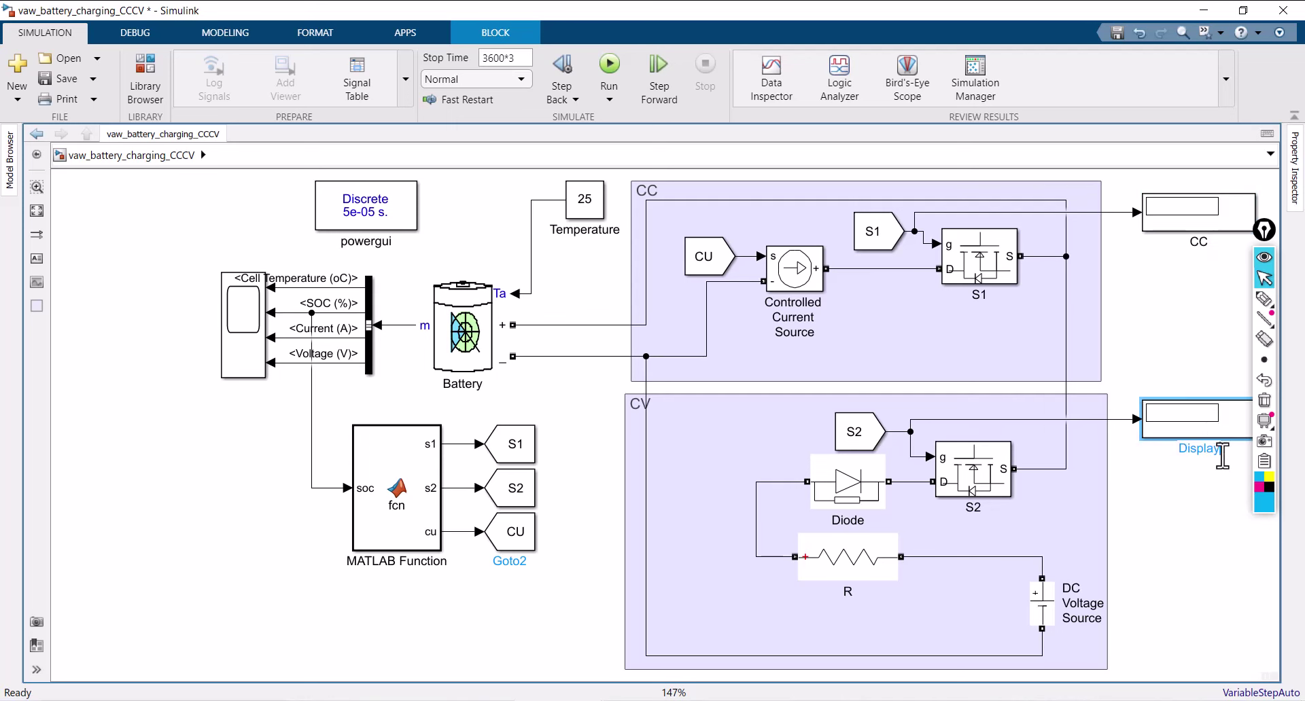
{"action": "double_click", "coordinate": [1222, 454]}
{"action": "type", "text": "D"}
{"action": "left_click", "coordinate": [1187, 581]}
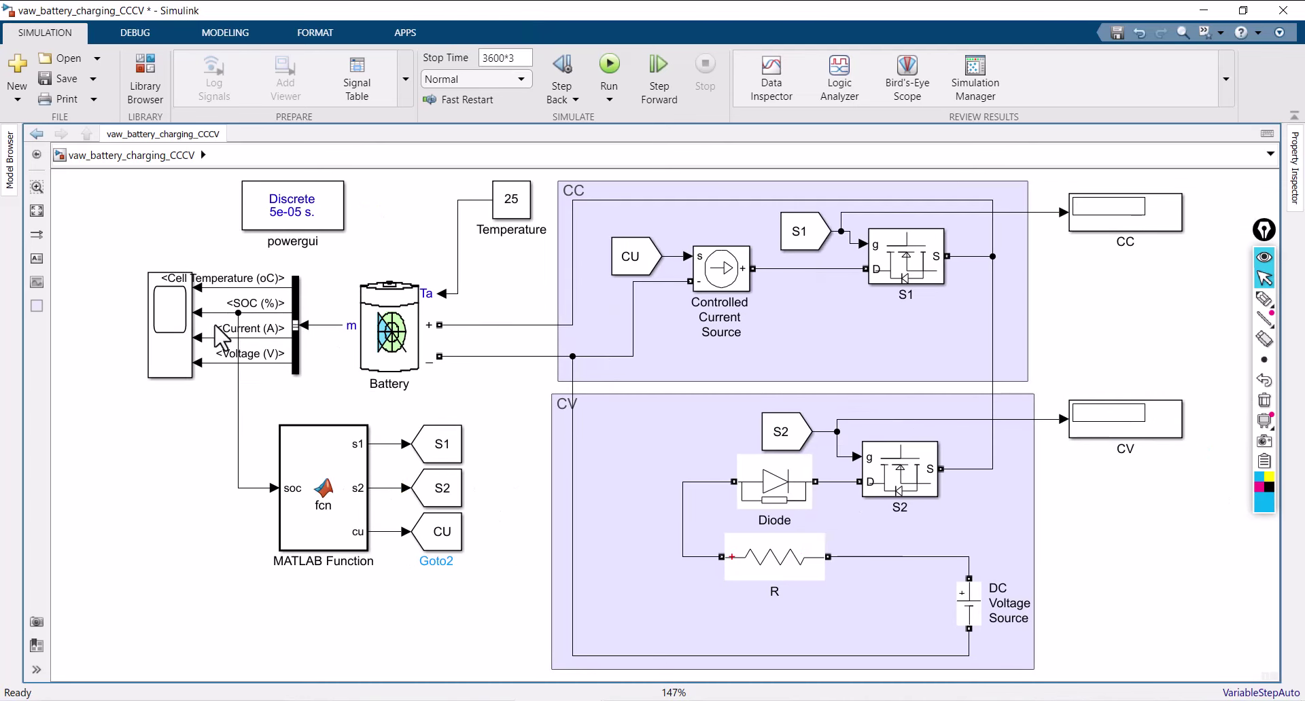
Step: Move the Scope farther from the bus selector and set its figure, axes background and axes foreground colours to white
{"action": "left_click_drag", "start_coordinate": [165, 335], "coordinate": [123, 338]}
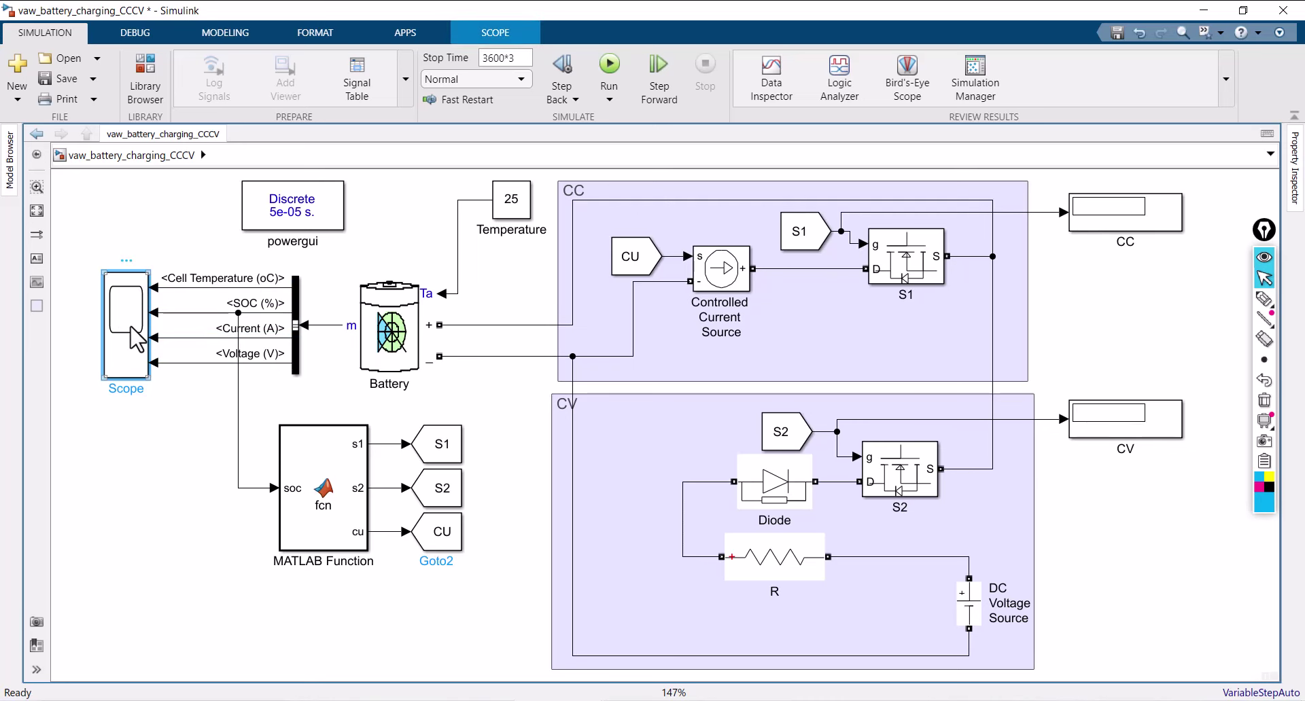
{"action": "double_click", "coordinate": [135, 338]}
{"action": "left_click", "coordinate": [492, 157]}
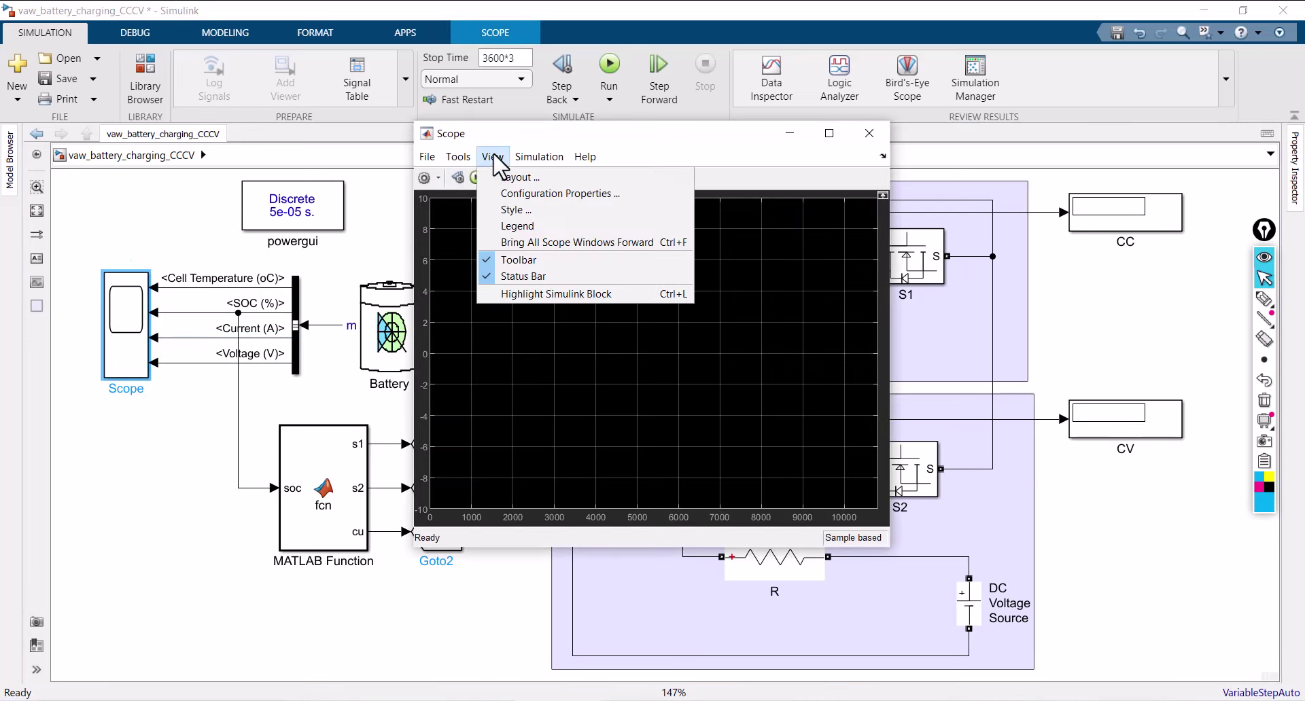
{"action": "left_click", "coordinate": [508, 201]}
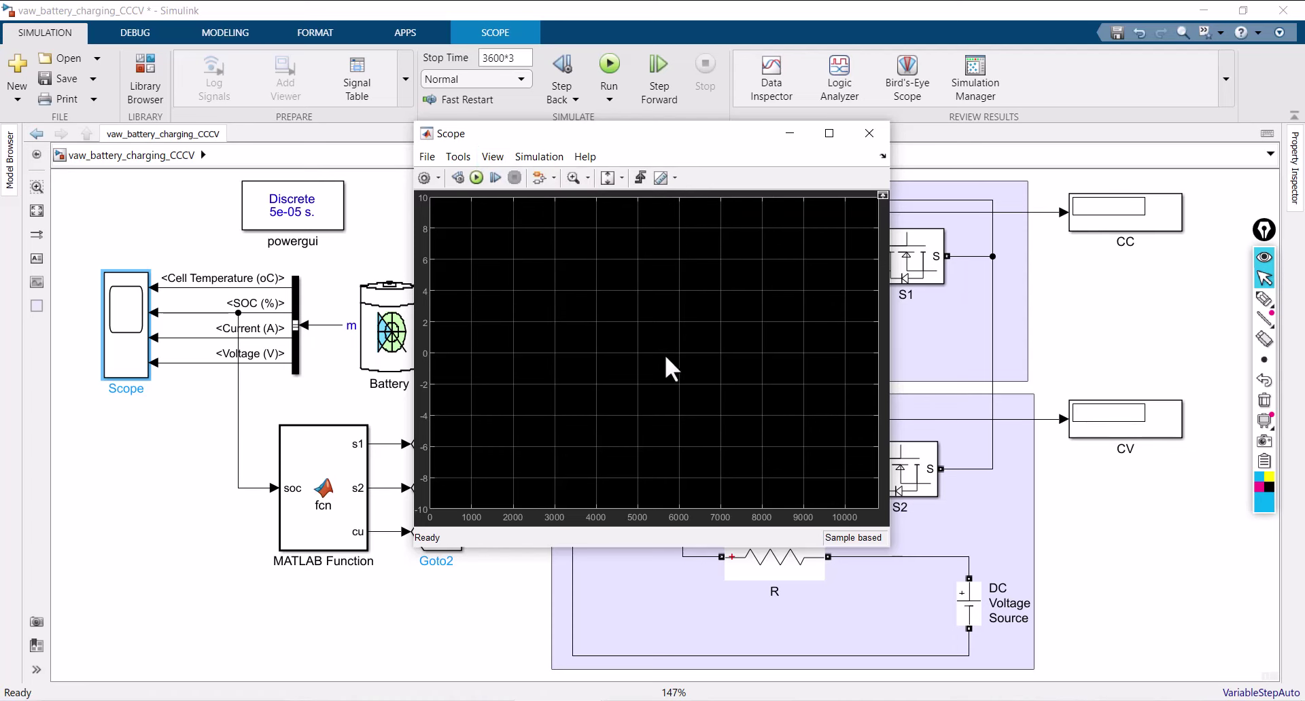
{"action": "left_click", "coordinate": [616, 250]}
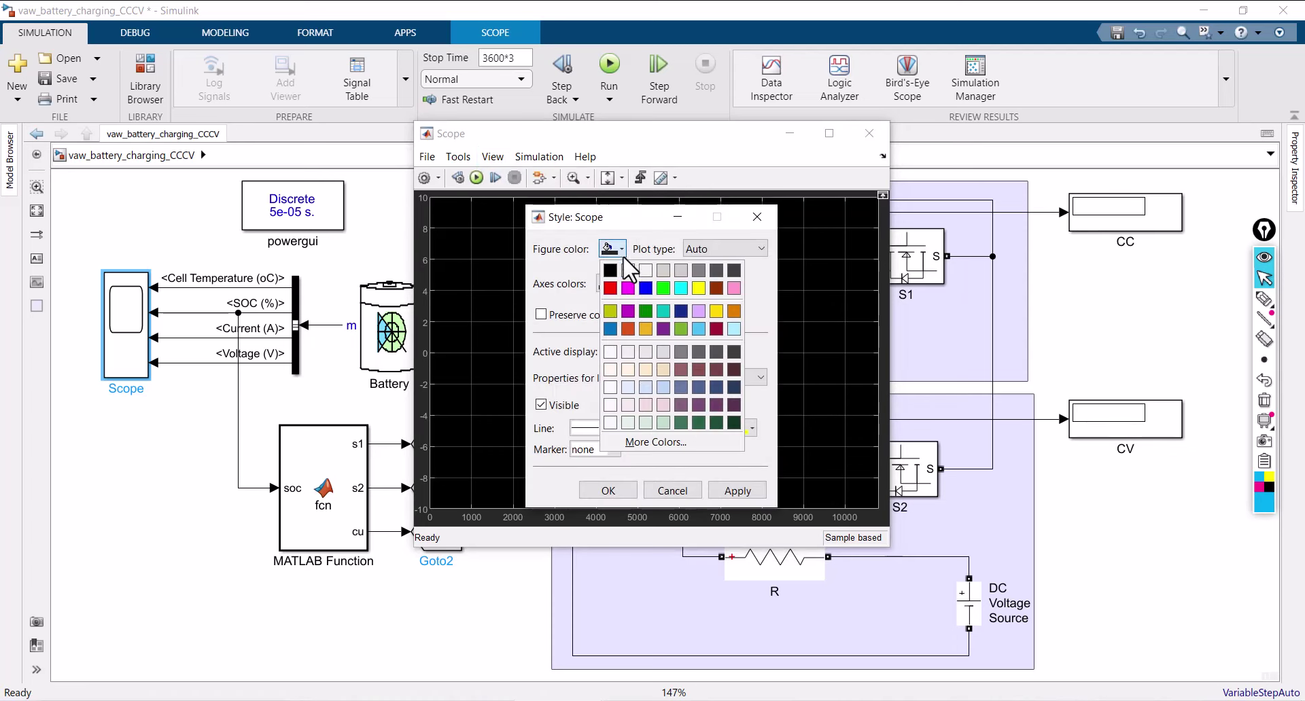
{"action": "left_click", "coordinate": [628, 271]}
{"action": "left_click", "coordinate": [610, 283]}
{"action": "left_click", "coordinate": [644, 306]}
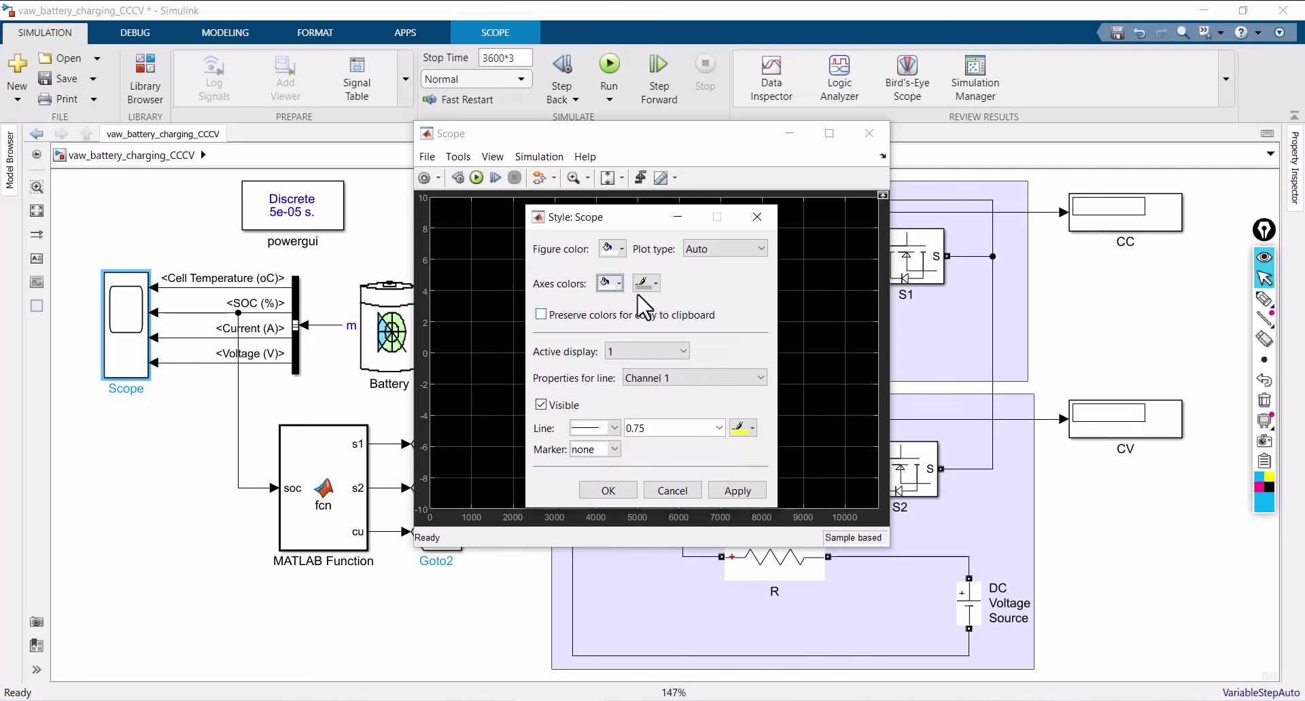
{"action": "left_click", "coordinate": [646, 284]}
{"action": "left_click", "coordinate": [662, 306]}
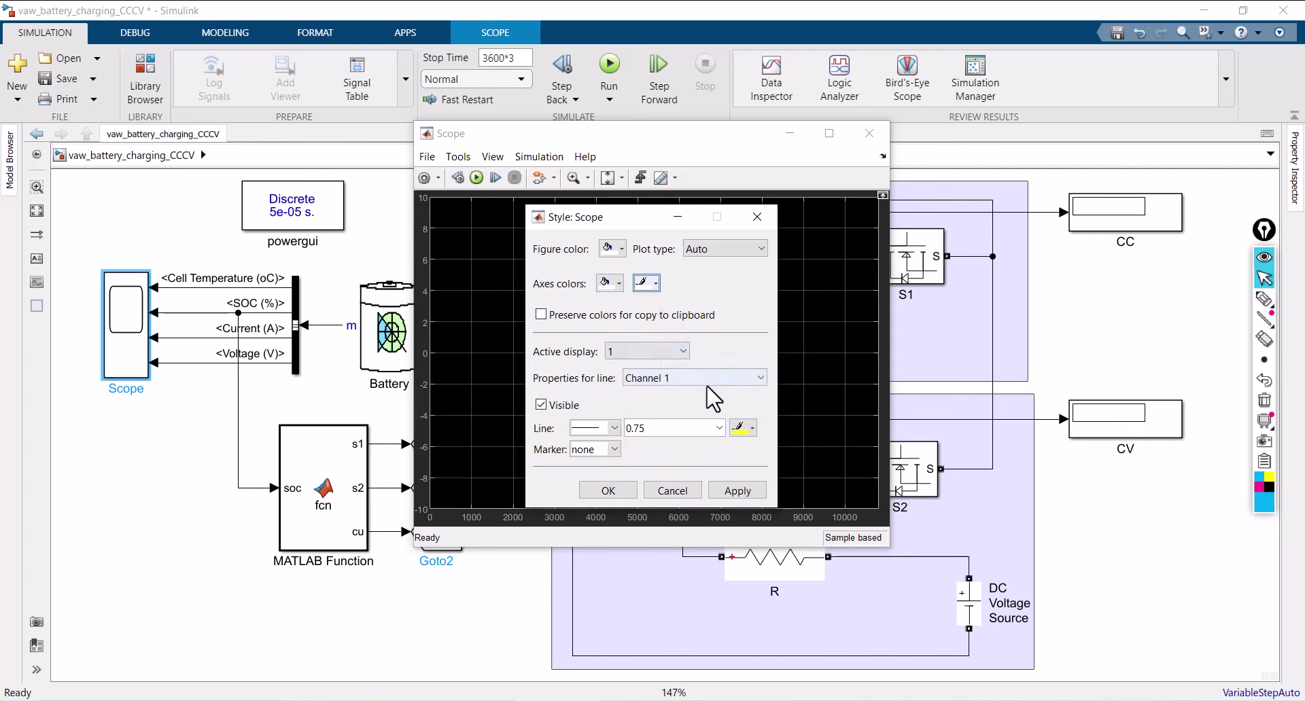
Step: Style the Scope's Channel 1 line with width 3.0 and black colour
{"action": "left_click", "coordinate": [719, 428]}
{"action": "left_click", "coordinate": [657, 512]}
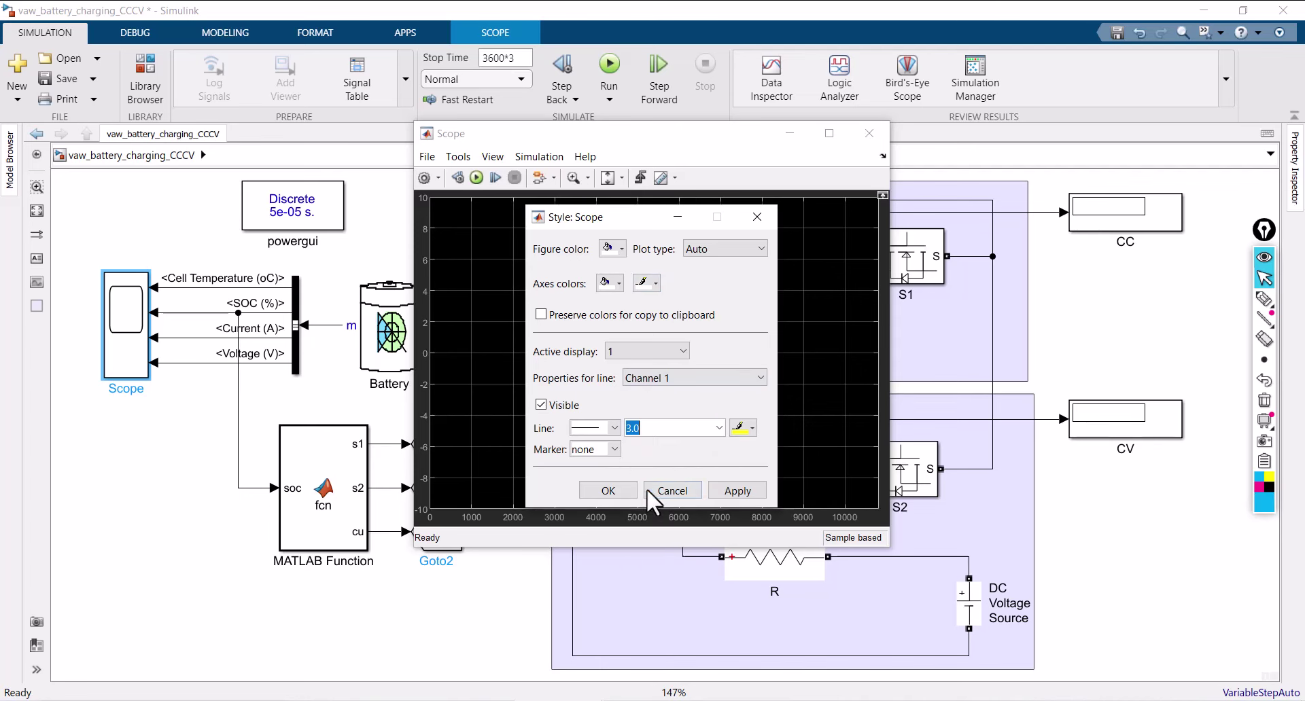
{"action": "left_click", "coordinate": [741, 428]}
{"action": "left_click", "coordinate": [743, 448]}
{"action": "left_click", "coordinate": [734, 491]}
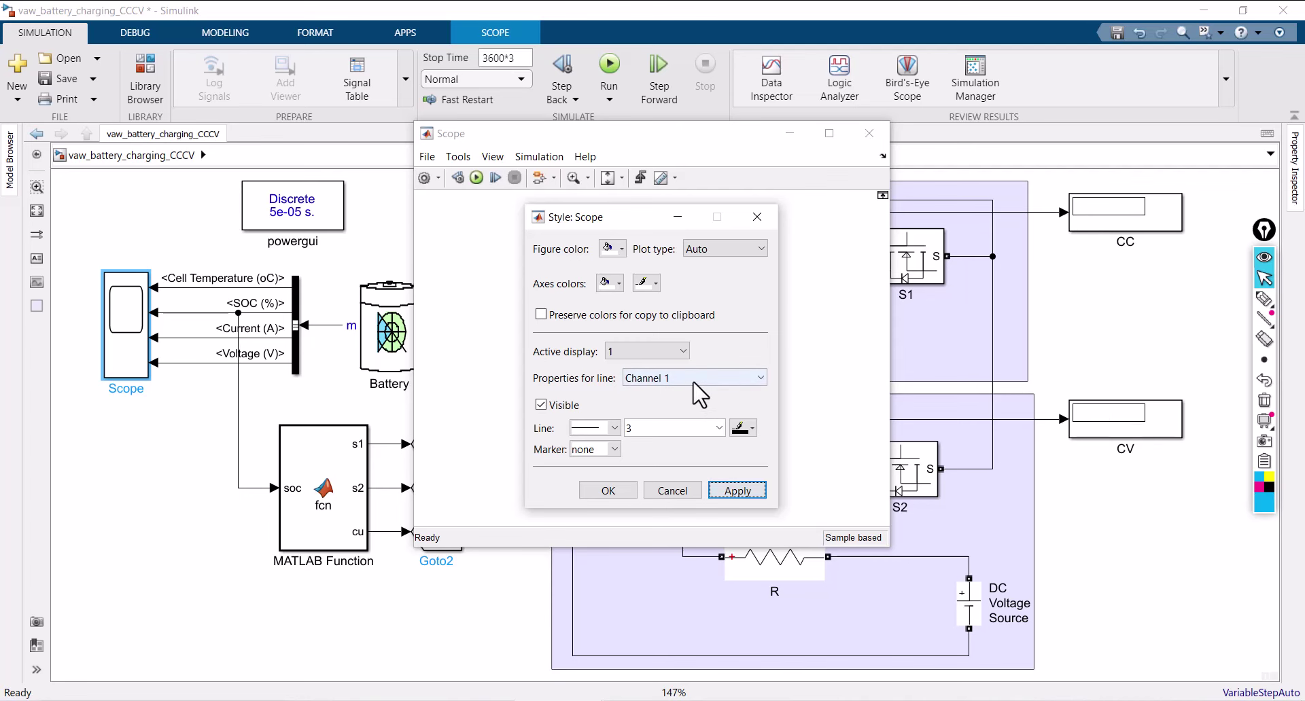
Step: Style the Scope's Channel 2 line with width 3.0 and red colour
{"action": "left_click", "coordinate": [692, 380]}
{"action": "left_click", "coordinate": [697, 402]}
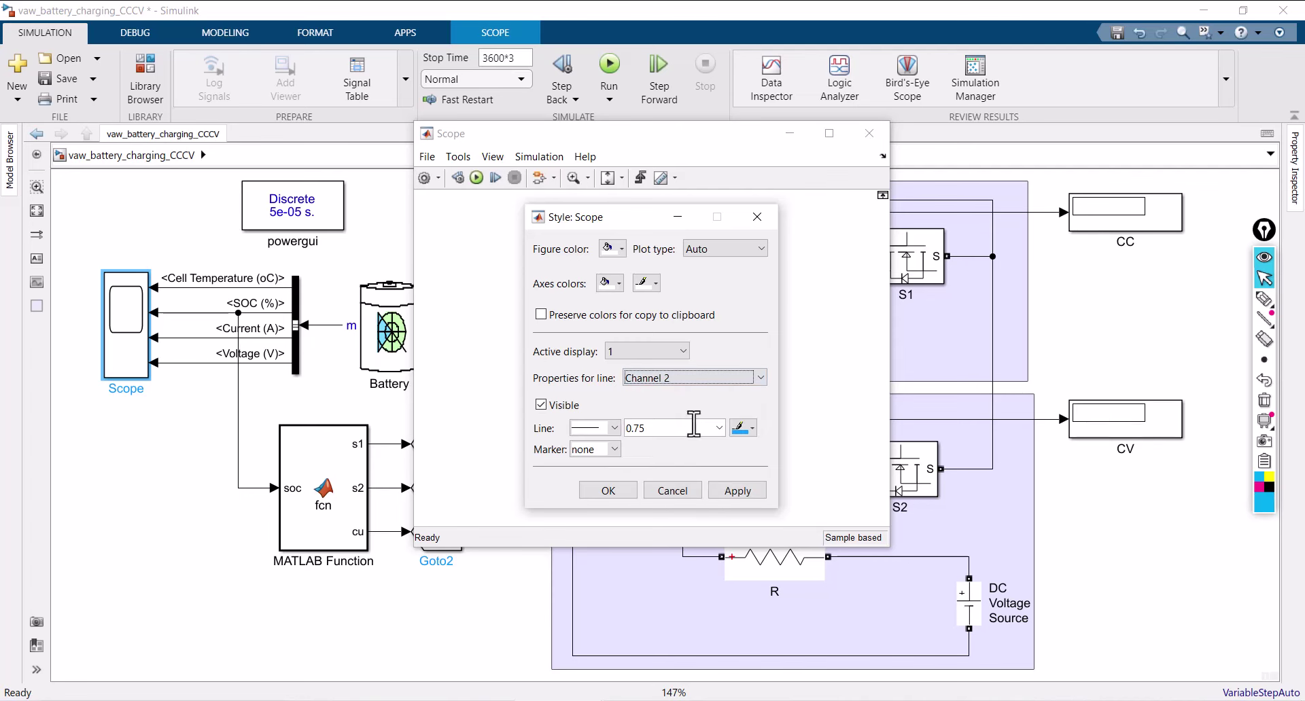
{"action": "left_click", "coordinate": [717, 427]}
{"action": "left_click", "coordinate": [664, 493]}
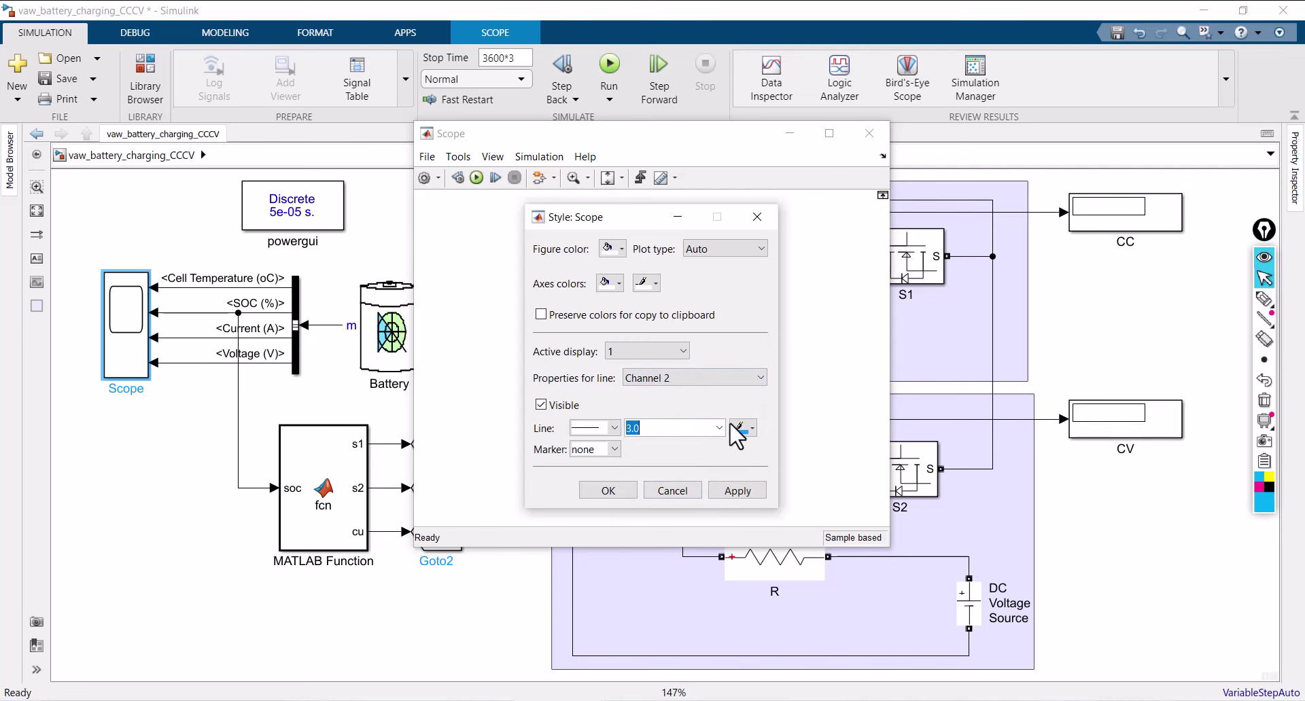
{"action": "left_click", "coordinate": [744, 429]}
{"action": "left_click", "coordinate": [741, 468]}
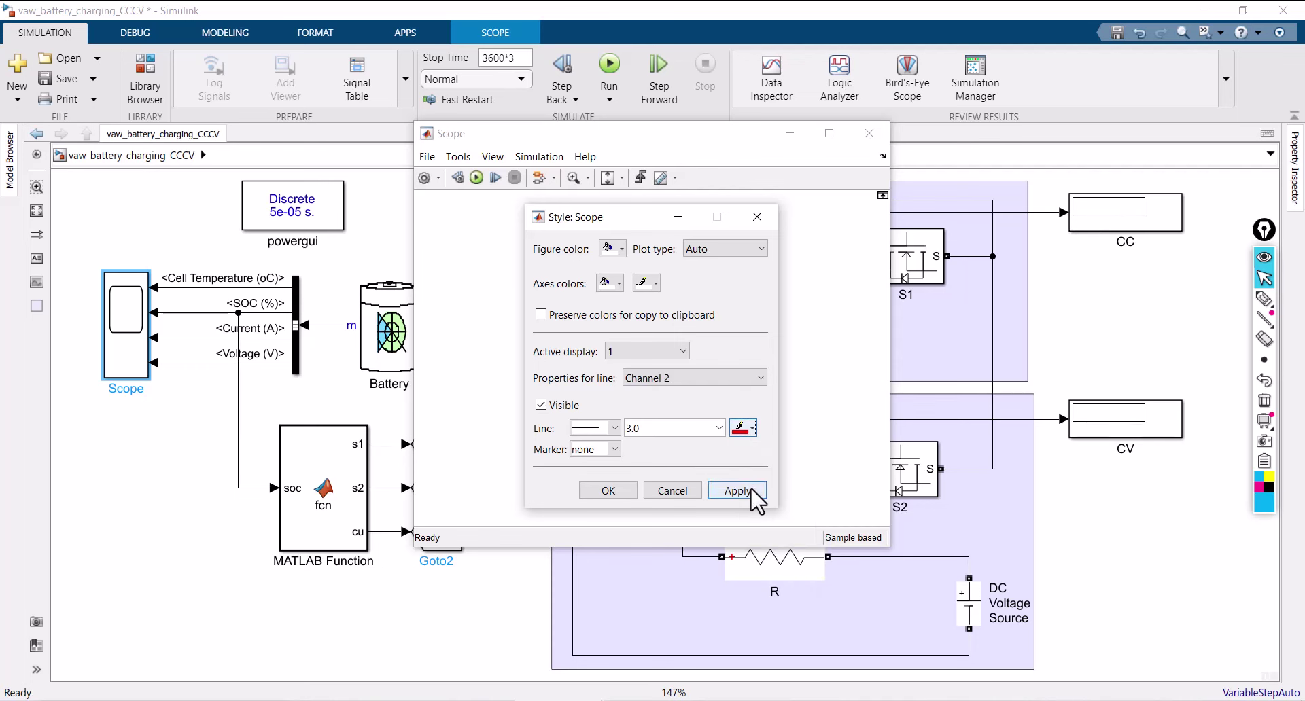
{"action": "left_click", "coordinate": [741, 491]}
Step: Style the Scope's Channel 3 line with width 3.0 and blue colour
{"action": "left_click", "coordinate": [693, 384]}
{"action": "left_click", "coordinate": [684, 419]}
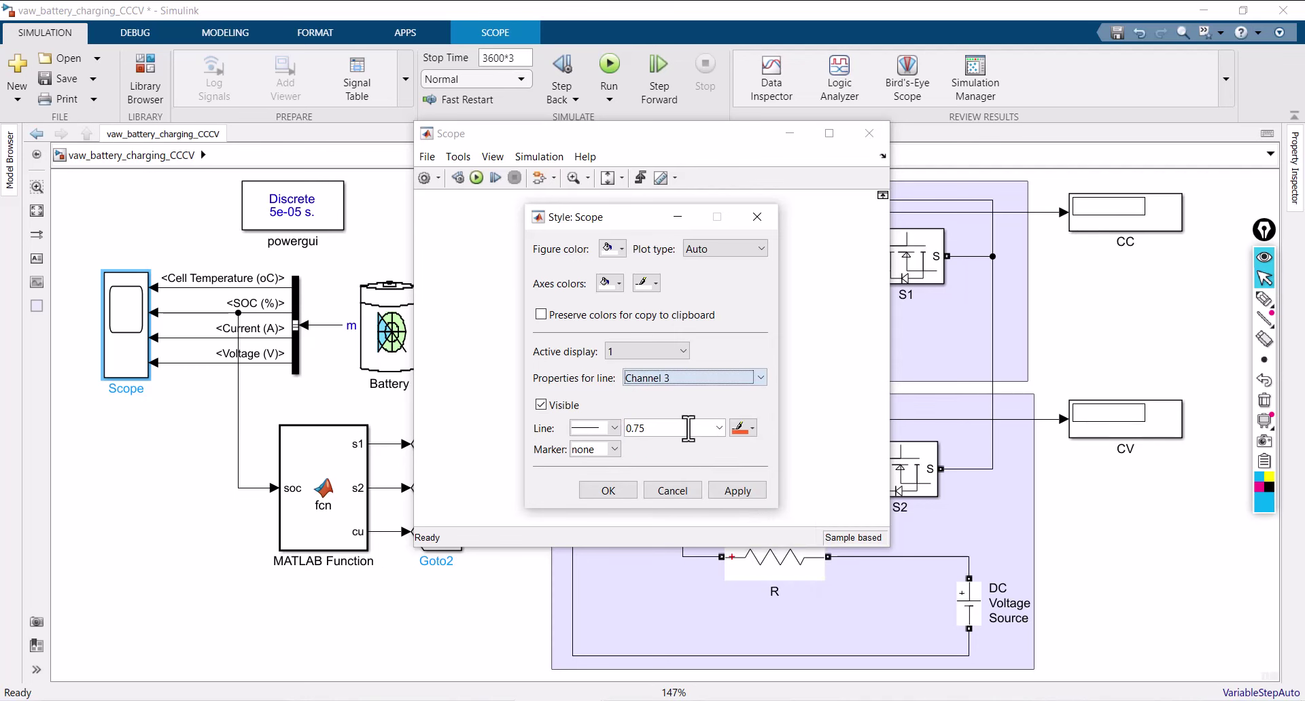
{"action": "left_click", "coordinate": [719, 428]}
{"action": "left_click", "coordinate": [666, 493]}
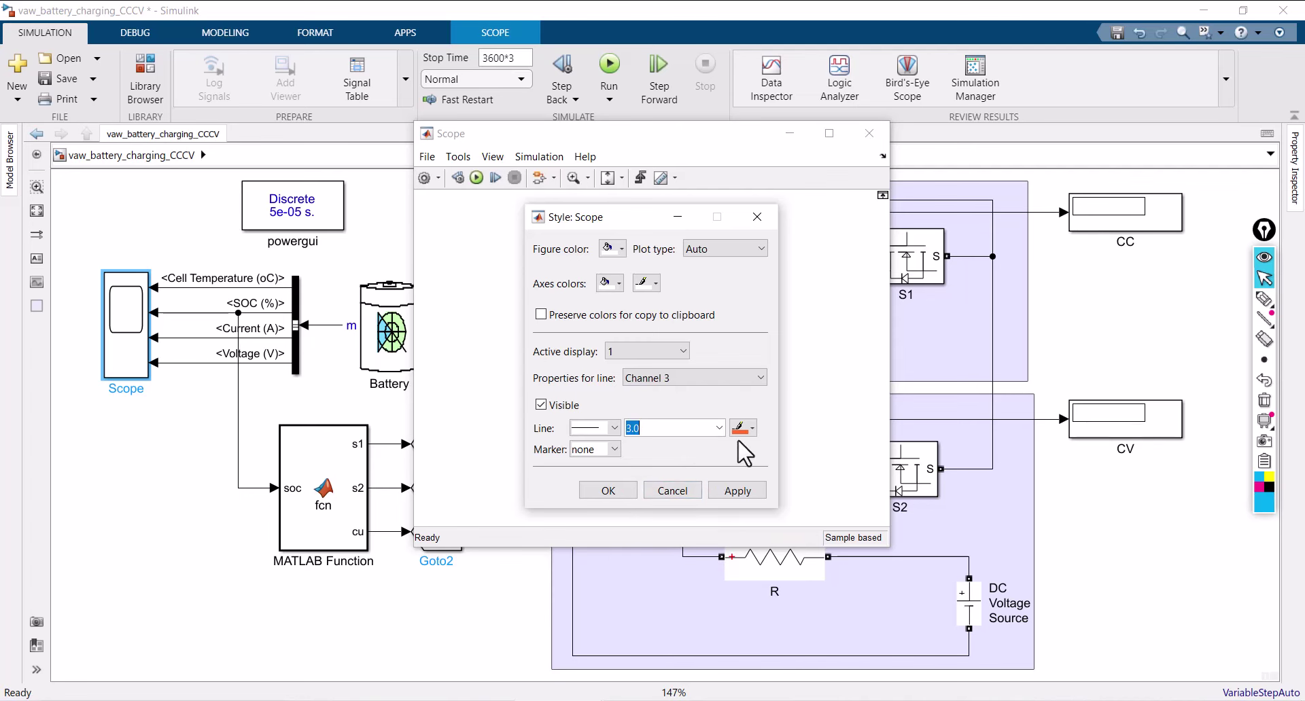
{"action": "left_click", "coordinate": [742, 429]}
{"action": "left_click", "coordinate": [774, 465]}
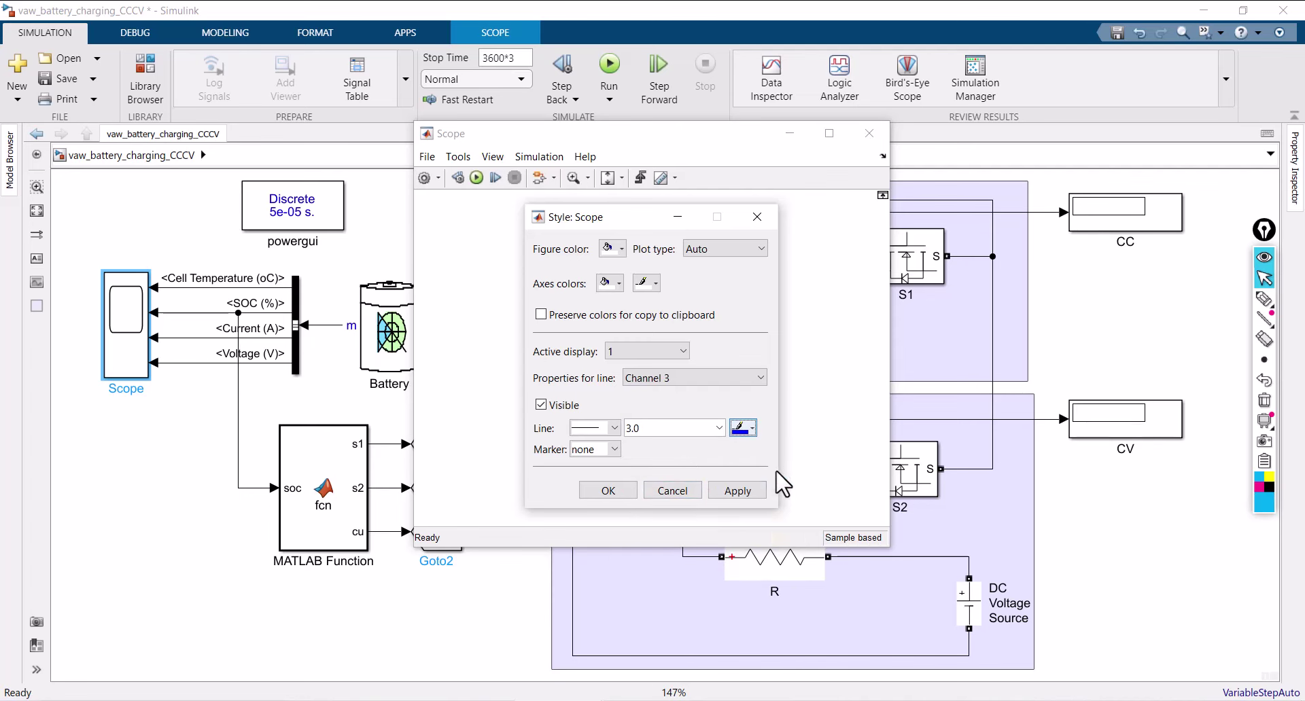
{"action": "left_click", "coordinate": [746, 494]}
Step: Style the Scope's Channel 4 line with width 3.0 and magenta colour, and close the Scope window
{"action": "left_click", "coordinate": [677, 378]}
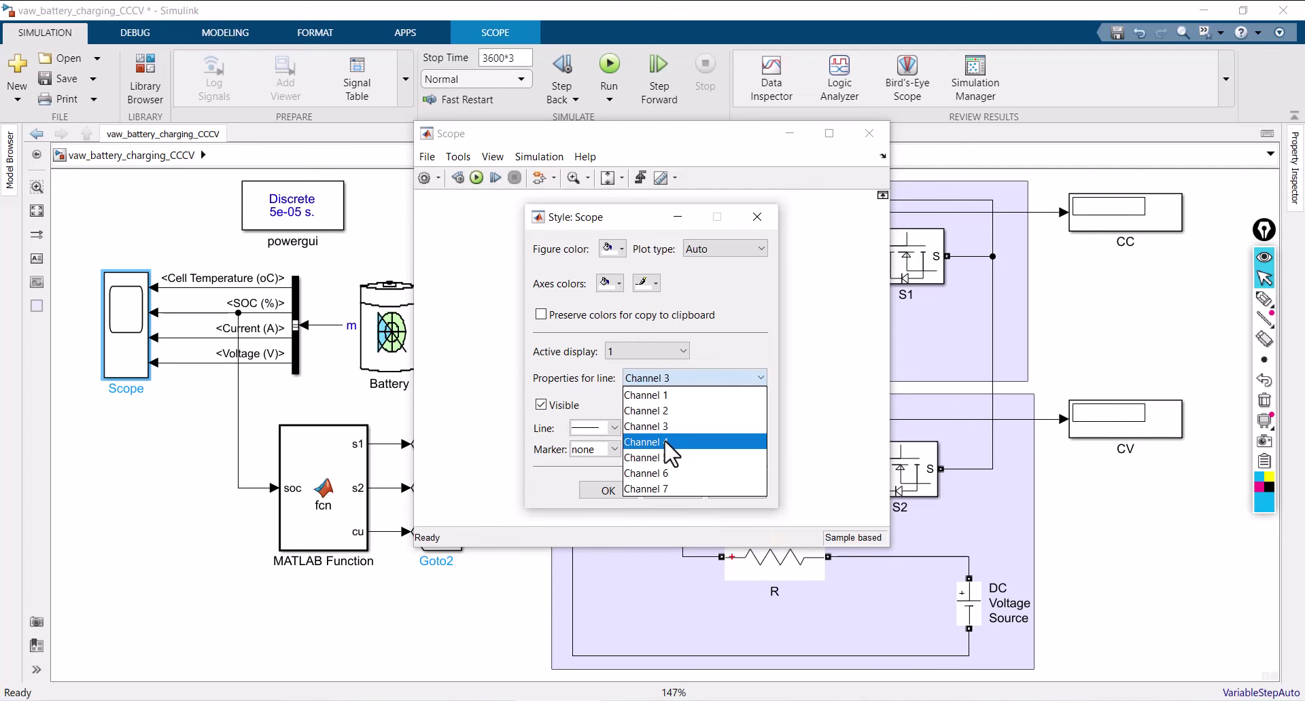
{"action": "left_click", "coordinate": [671, 435]}
{"action": "left_click", "coordinate": [719, 428]}
{"action": "left_click", "coordinate": [673, 493]}
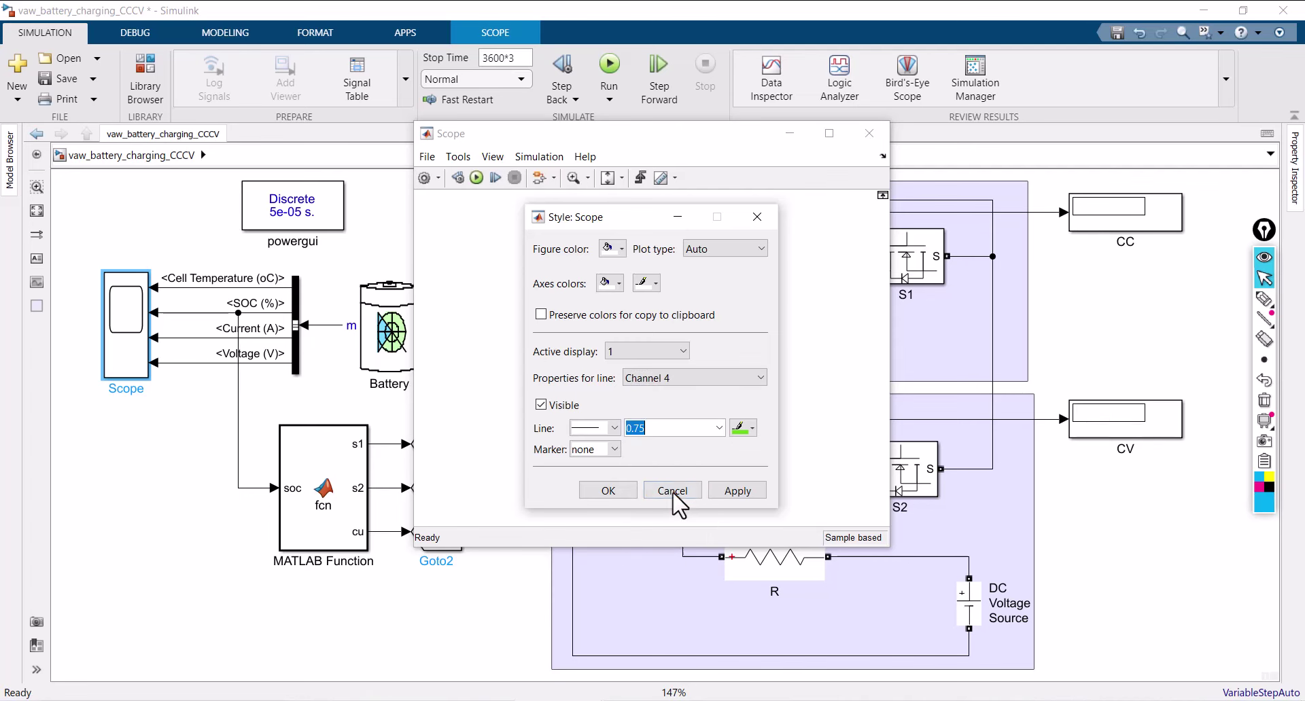
{"action": "left_click", "coordinate": [740, 429]}
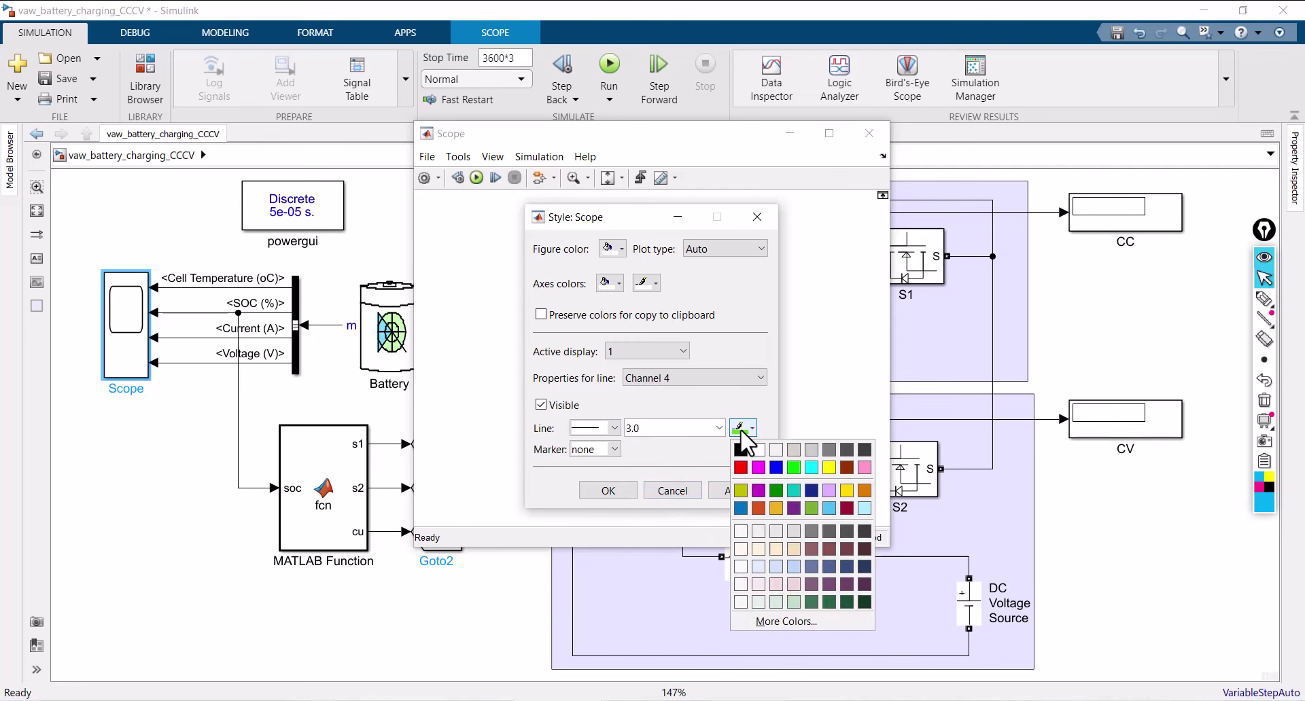
{"action": "left_click", "coordinate": [759, 467]}
{"action": "left_click", "coordinate": [748, 492]}
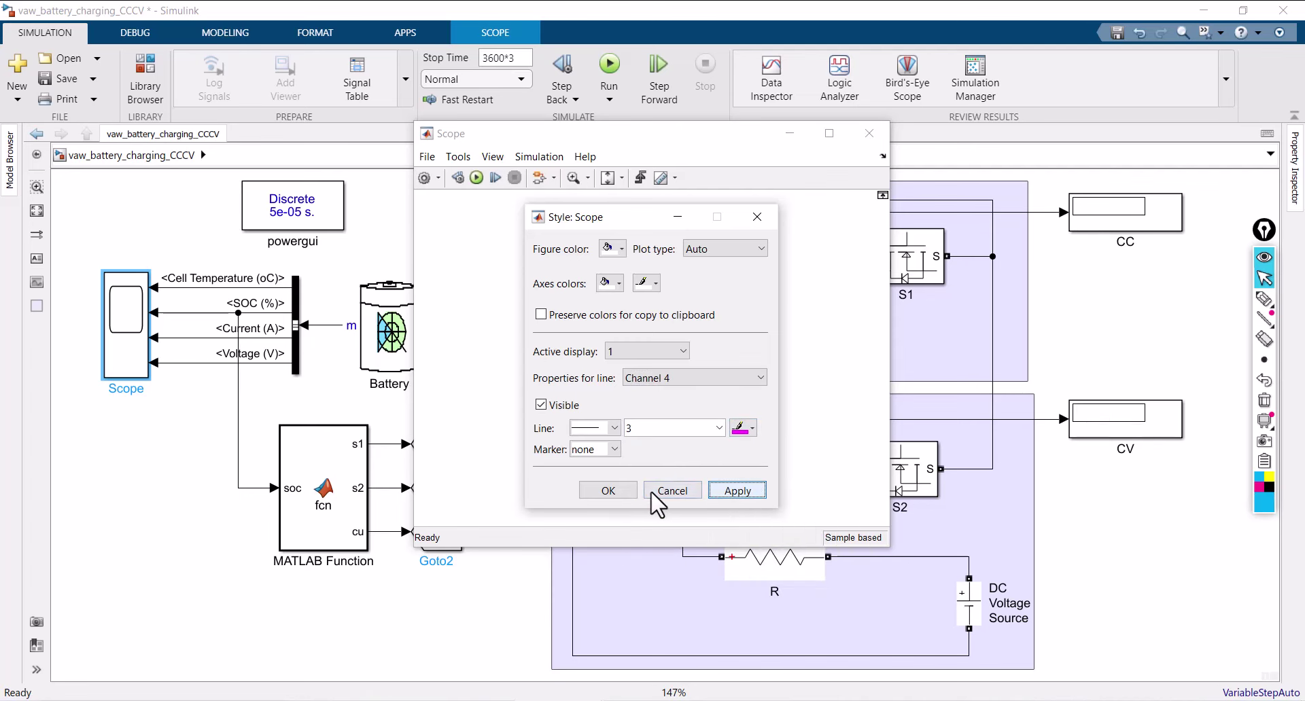
{"action": "left_click", "coordinate": [608, 490]}
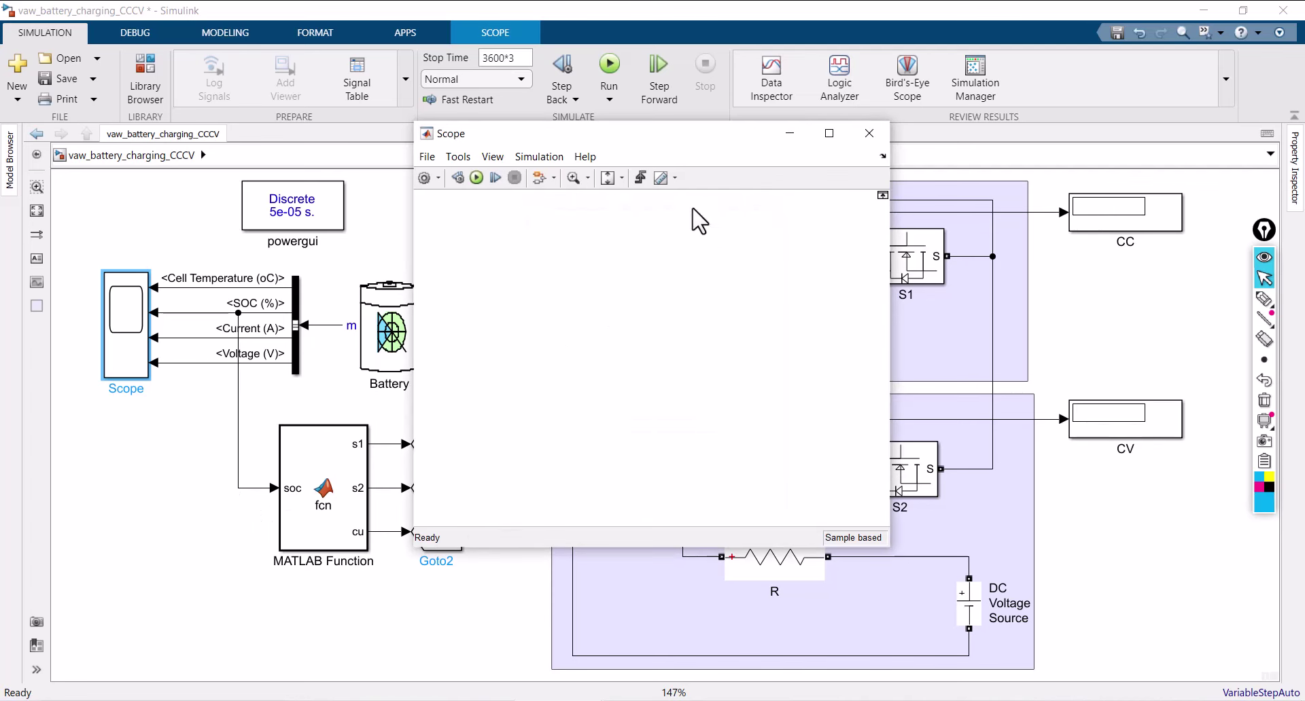
{"action": "left_click_drag", "start_coordinate": [698, 145], "coordinate": [581, 159]}
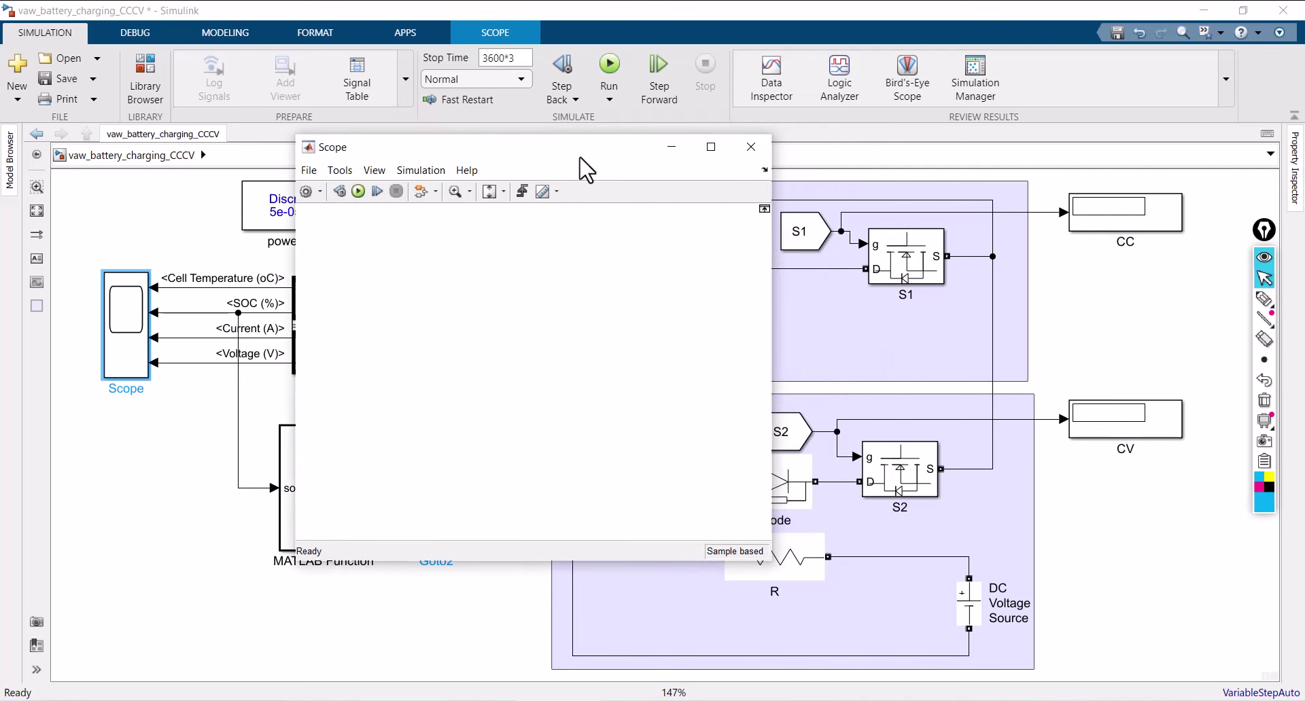
{"action": "left_click", "coordinate": [751, 148]}
{"action": "left_click", "coordinate": [197, 537]}
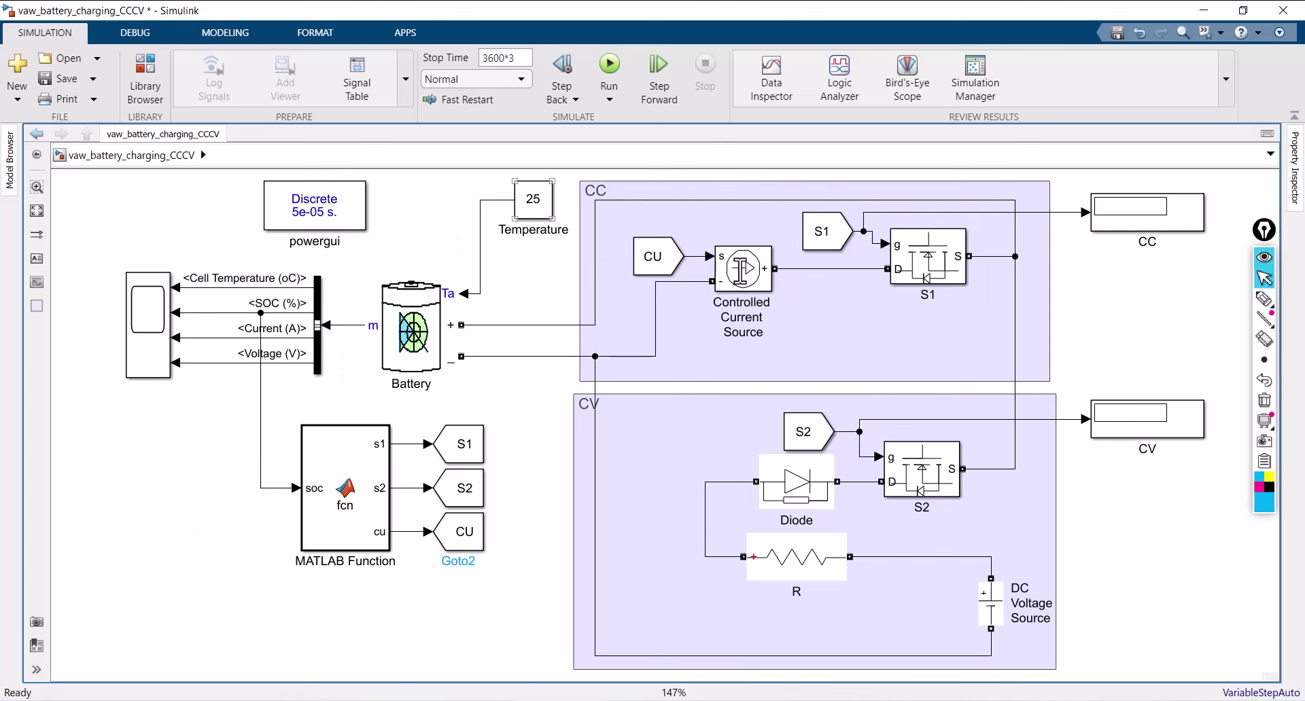
{"action": "left_click", "coordinate": [1264, 299]}
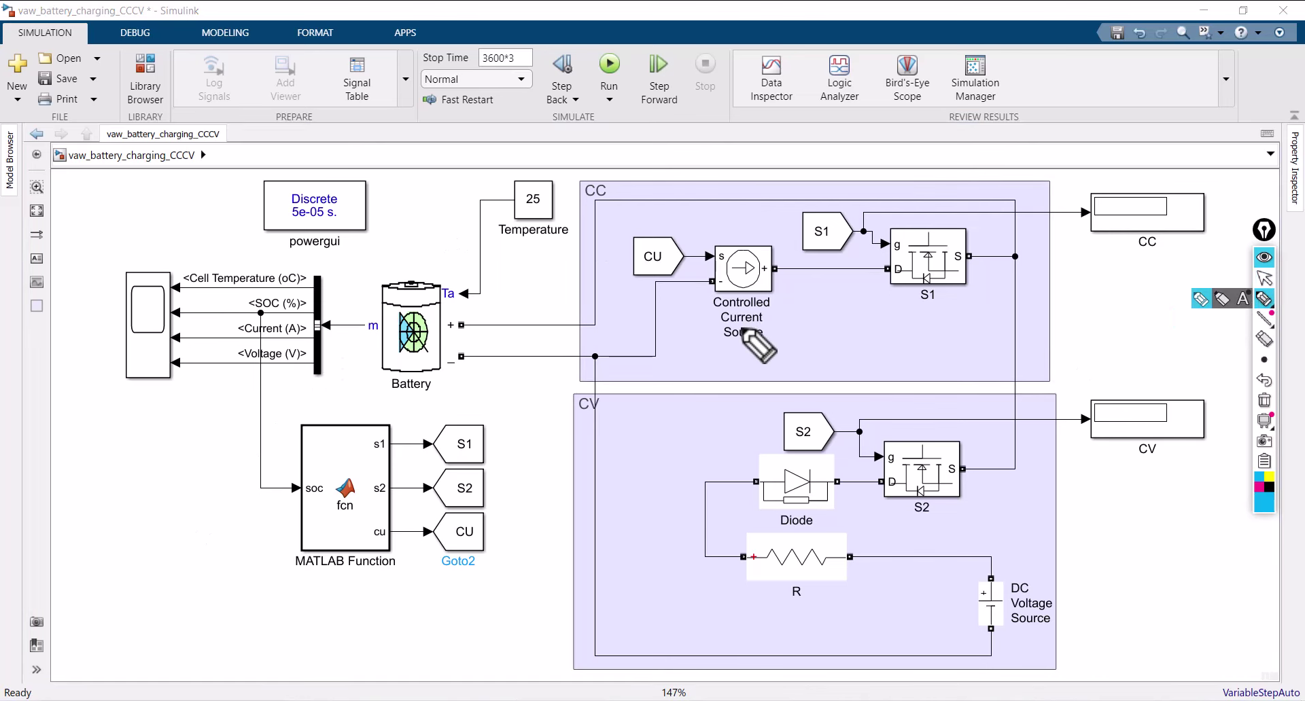
{"action": "mouse_move", "coordinate": [813, 311]}
{"action": "left_mouse_down"}
{"action": "mouse_move", "coordinate": [818, 372]}
{"action": "mouse_move", "coordinate": [811, 312]}
{"action": "left_mouse_up"}
{"action": "left_click_drag", "start_coordinate": [862, 347], "coordinate": [887, 336]}
{"action": "mouse_move", "coordinate": [955, 301]}
{"action": "left_mouse_down"}
{"action": "mouse_move", "coordinate": [940, 340]}
{"action": "mouse_move", "coordinate": [982, 325]}
{"action": "mouse_move", "coordinate": [972, 302]}
{"action": "left_mouse_up"}
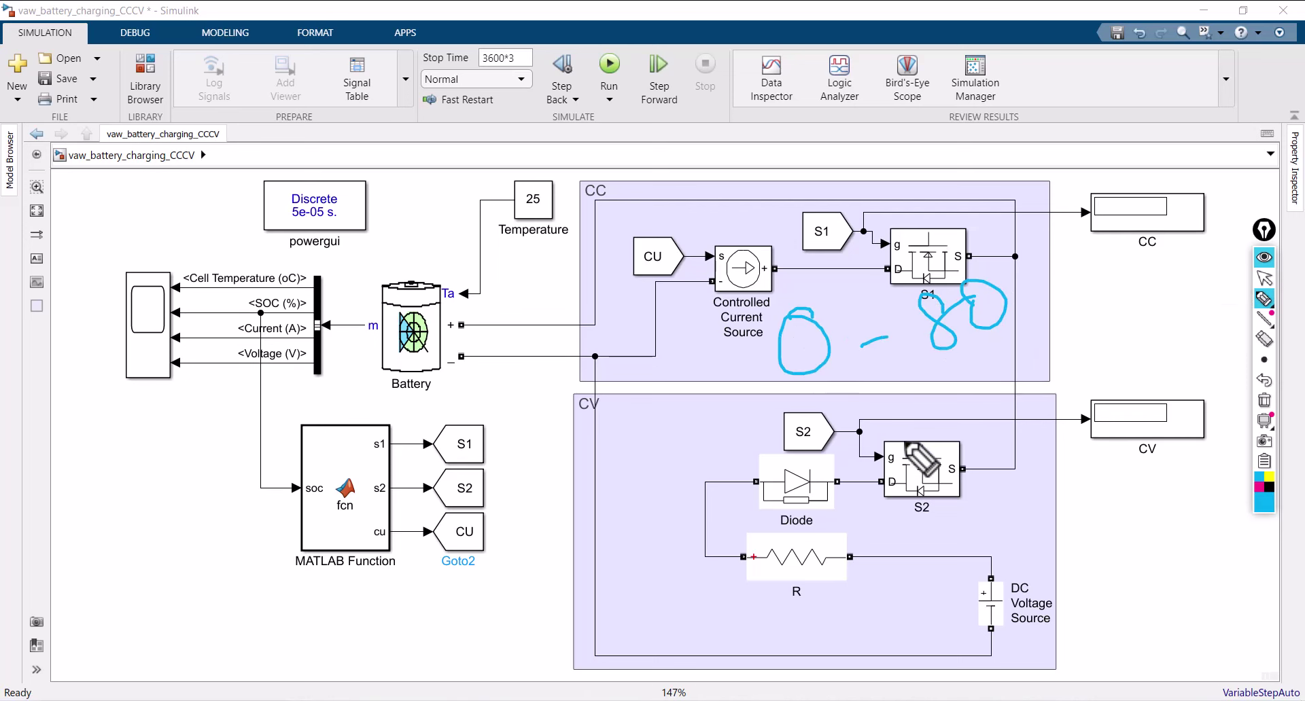
{"action": "mouse_move", "coordinate": [1079, 260]}
{"action": "left_mouse_down"}
{"action": "mouse_move", "coordinate": [1077, 214]}
{"action": "mouse_move", "coordinate": [1155, 185]}
{"action": "mouse_move", "coordinate": [1233, 208]}
{"action": "mouse_move", "coordinate": [1147, 258]}
{"action": "mouse_move", "coordinate": [1058, 258]}
{"action": "left_mouse_up"}
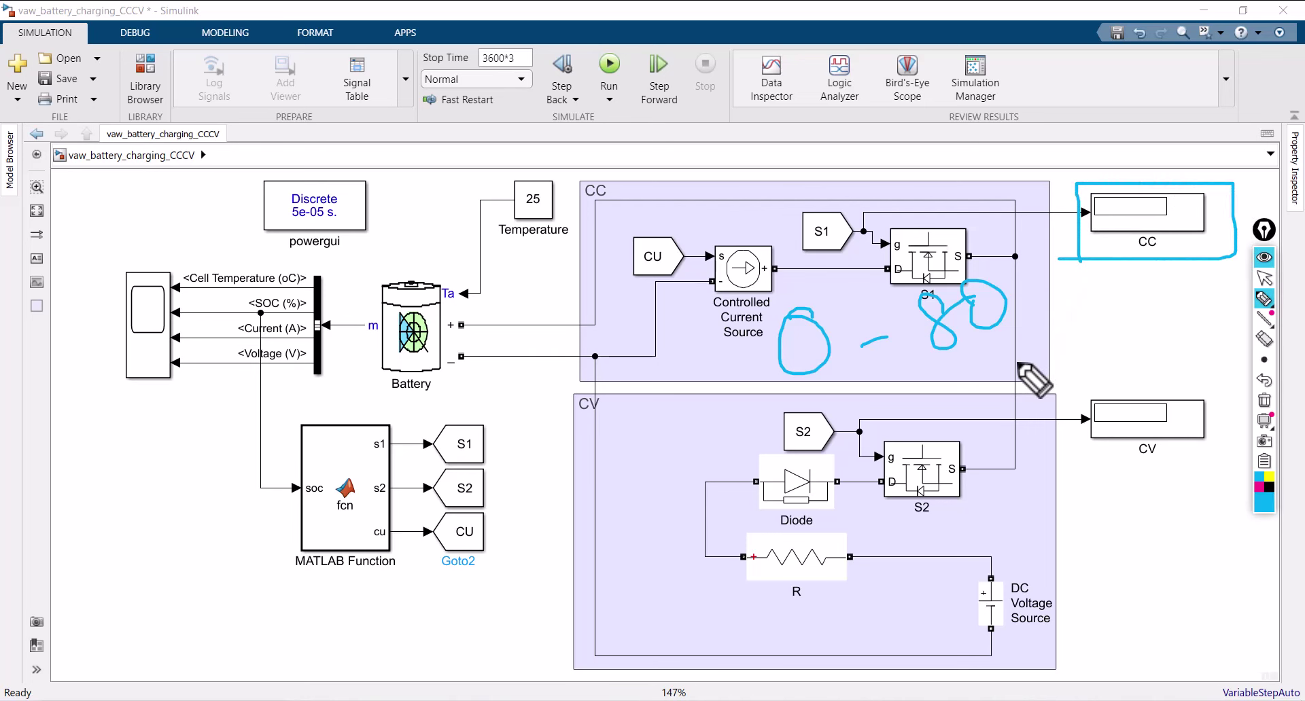
{"action": "mouse_move", "coordinate": [933, 401]}
{"action": "left_mouse_down"}
{"action": "mouse_move", "coordinate": [938, 431]}
{"action": "mouse_move", "coordinate": [955, 415]}
{"action": "mouse_move", "coordinate": [937, 429]}
{"action": "left_mouse_up"}
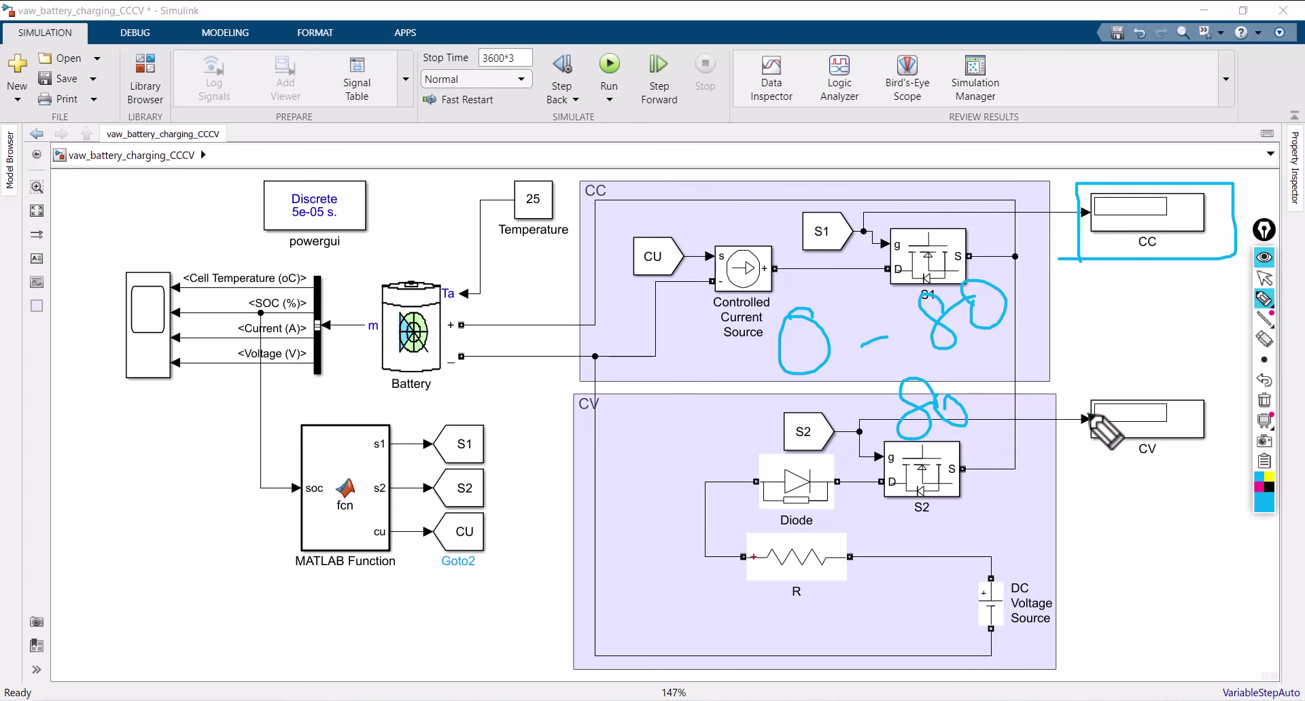
{"action": "mouse_move", "coordinate": [1088, 415]}
{"action": "left_mouse_down"}
{"action": "mouse_move", "coordinate": [1143, 378]}
{"action": "mouse_move", "coordinate": [1210, 441]}
{"action": "left_mouse_up"}
{"action": "left_click", "coordinate": [1264, 401]}
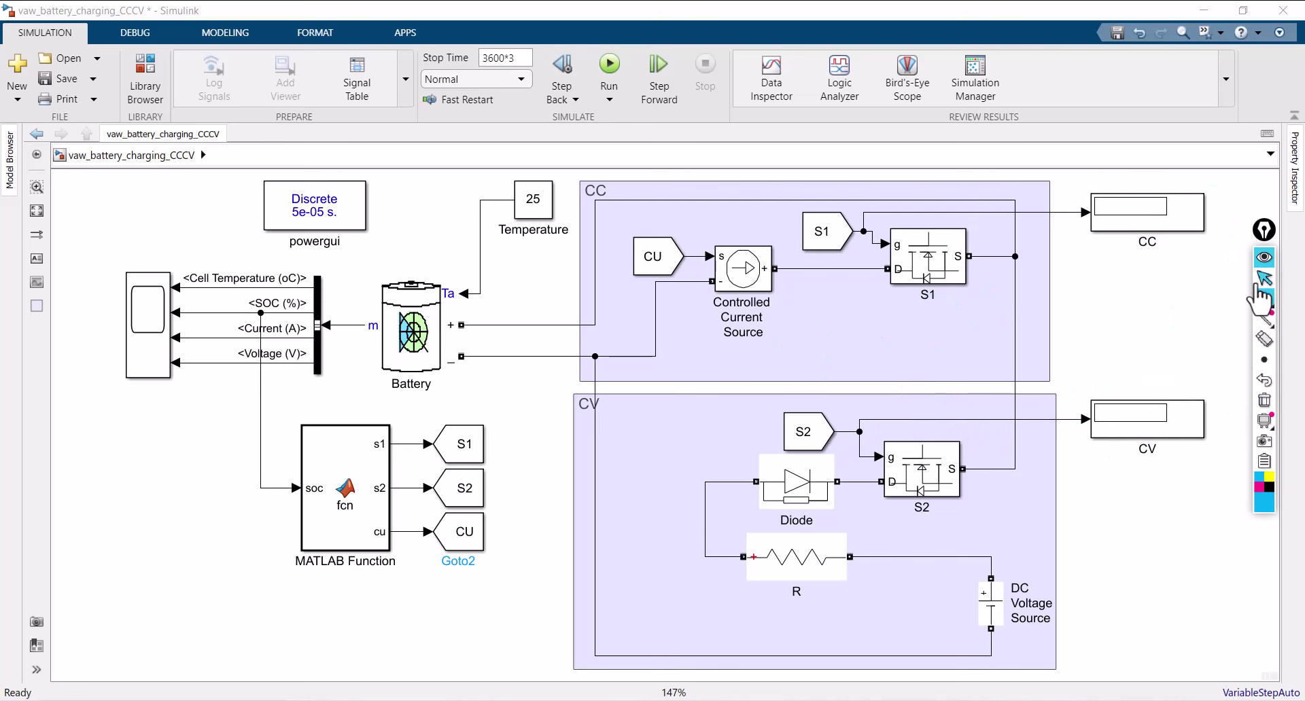
{"action": "left_click", "coordinate": [1264, 299]}
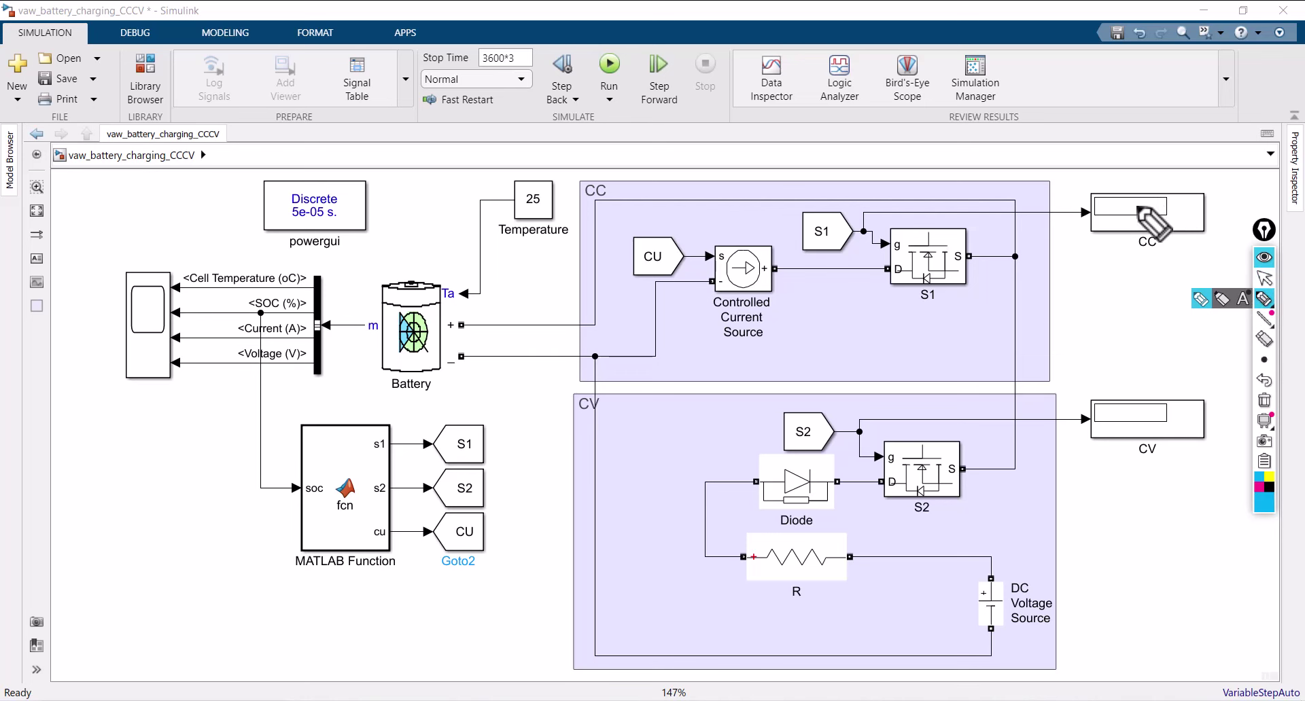
{"action": "left_click_drag", "start_coordinate": [1130, 200], "coordinate": [1130, 218]}
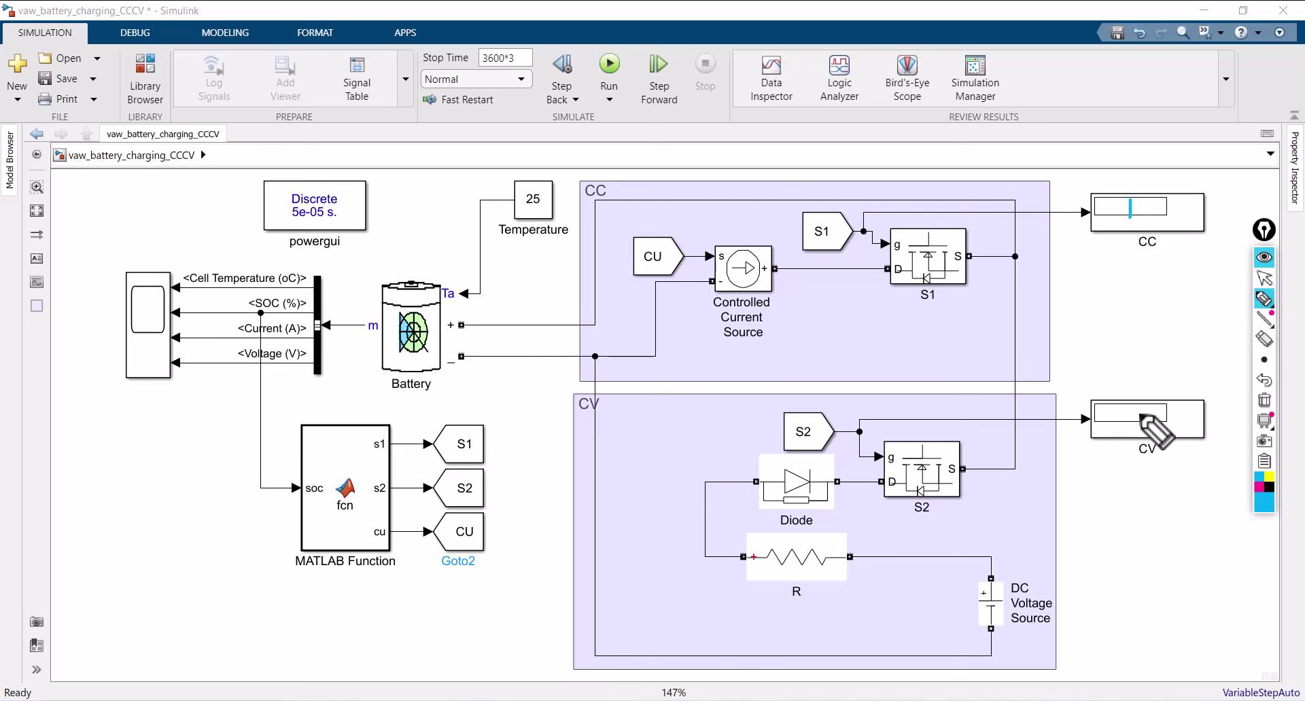
{"action": "left_click_drag", "start_coordinate": [1140, 409], "coordinate": [1145, 420]}
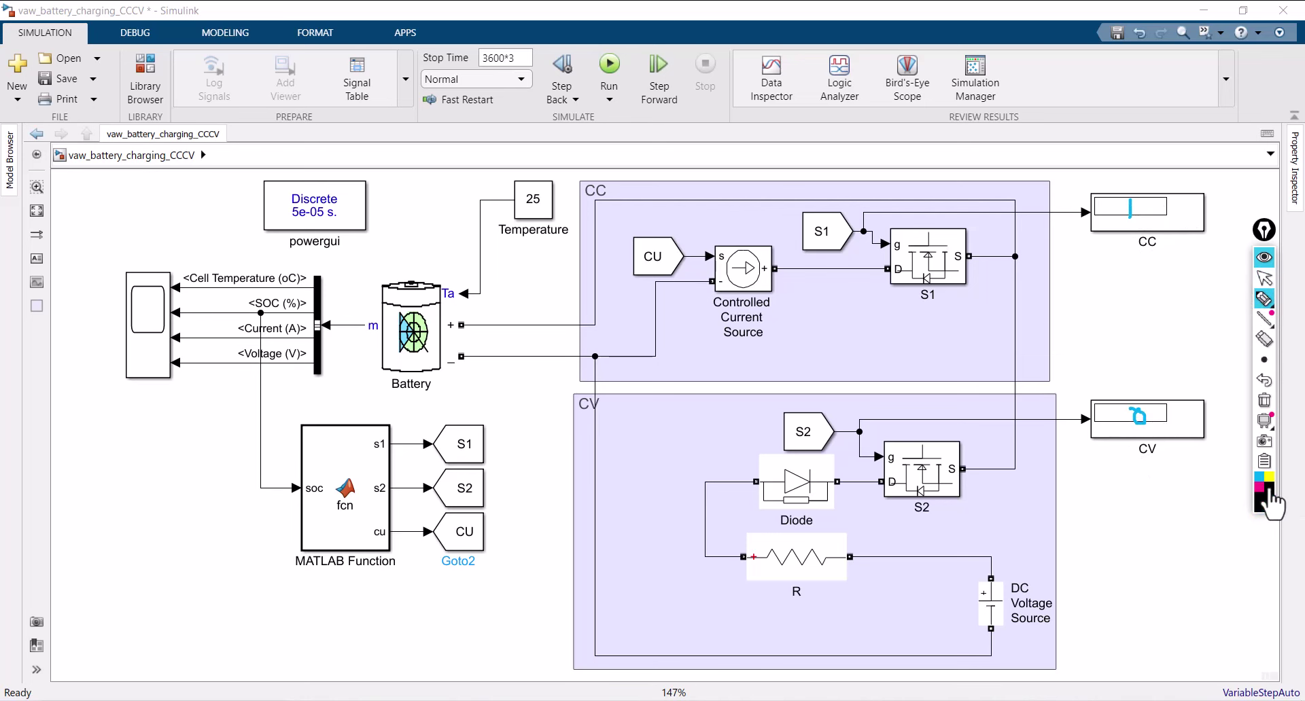
{"action": "left_click", "coordinate": [1269, 487]}
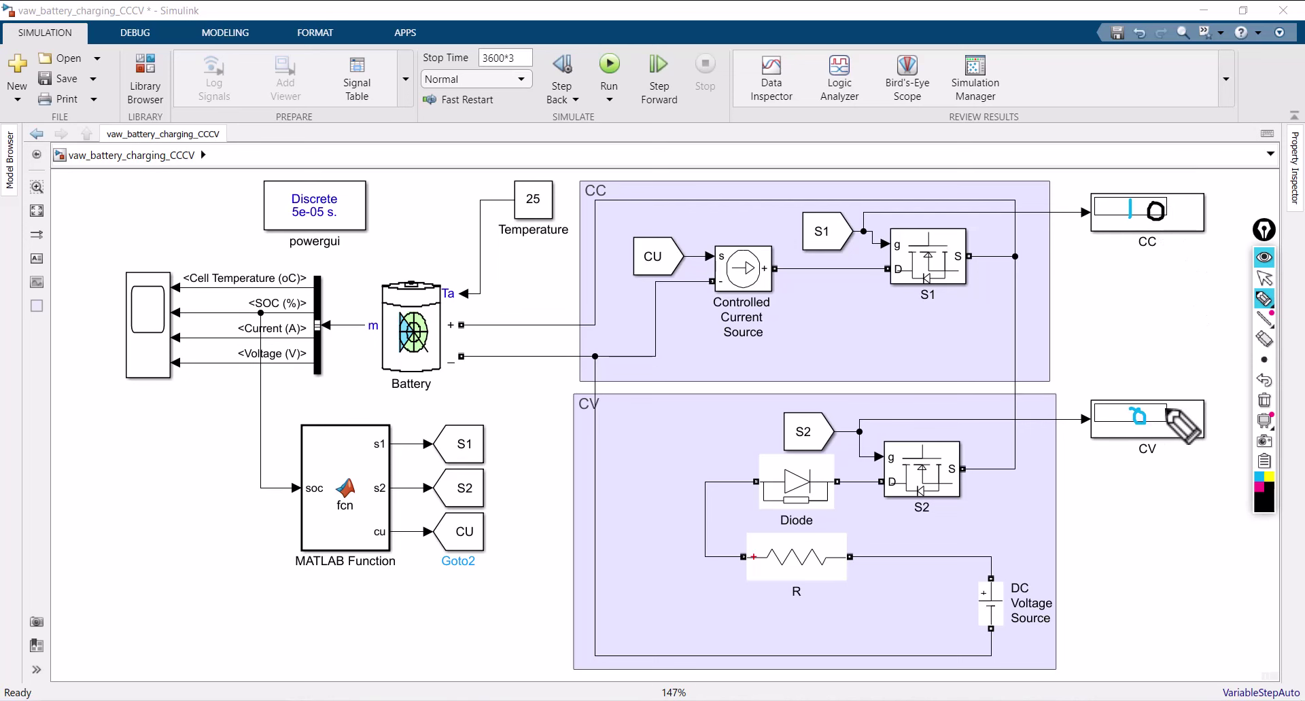
{"action": "left_click_drag", "start_coordinate": [1160, 406], "coordinate": [1165, 425]}
{"action": "mouse_move", "coordinate": [804, 204]}
{"action": "left_mouse_down"}
{"action": "mouse_move", "coordinate": [826, 258]}
{"action": "mouse_move", "coordinate": [809, 197]}
{"action": "left_mouse_up"}
{"action": "left_click_drag", "start_coordinate": [790, 413], "coordinate": [760, 411]}
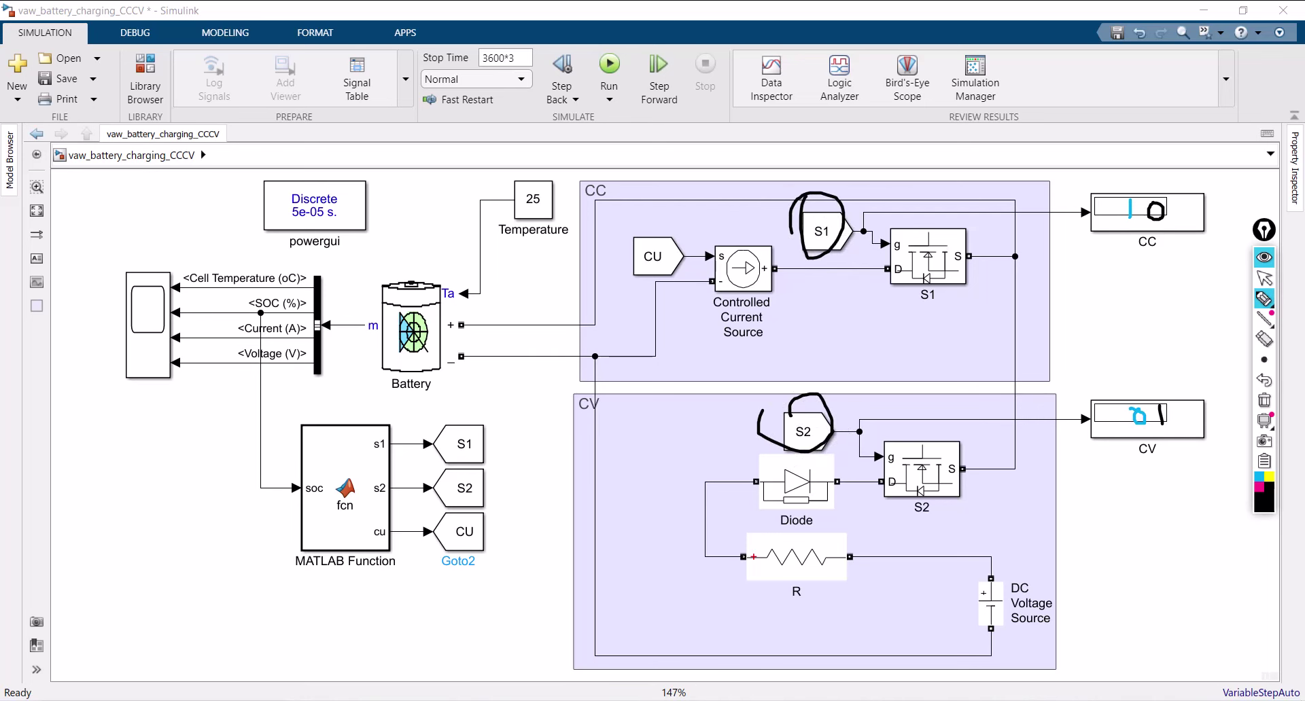
{"action": "left_click", "coordinate": [1263, 402]}
{"action": "left_click", "coordinate": [1264, 279]}
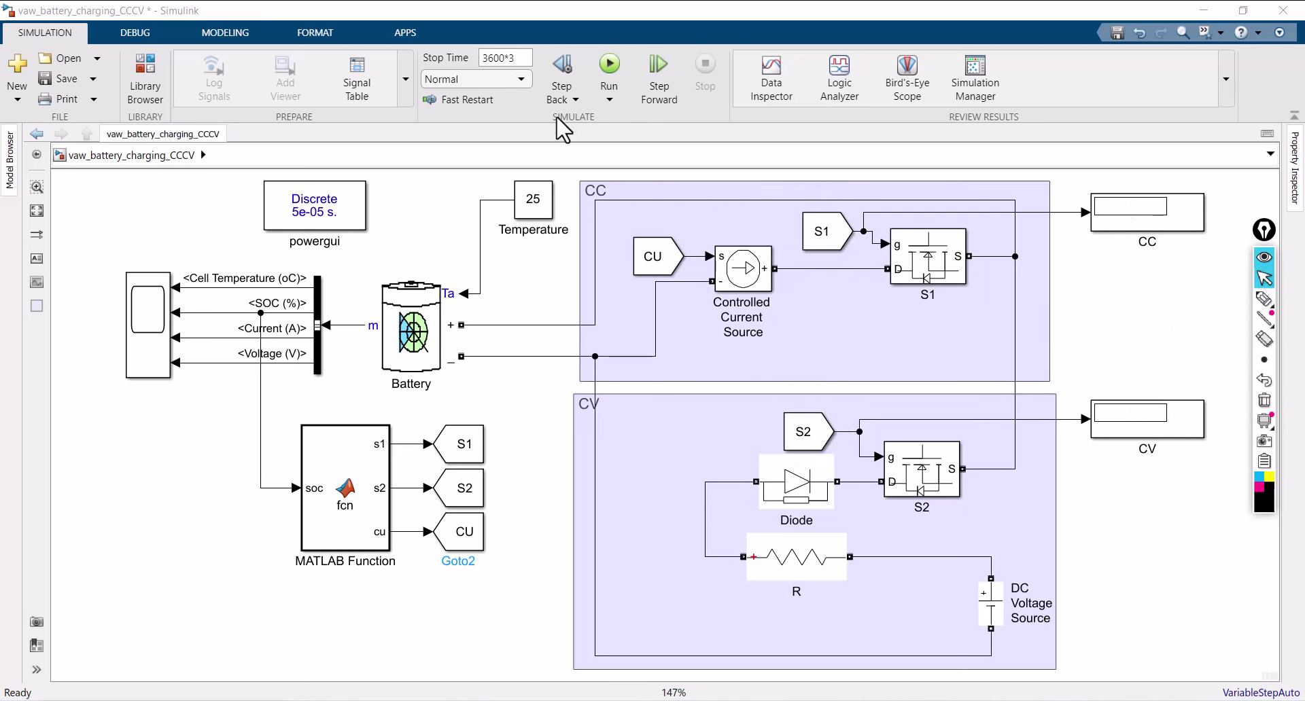
Step: Run the simulation briefly to check the CC and CV displays, and stop it
{"action": "left_click", "coordinate": [612, 67]}
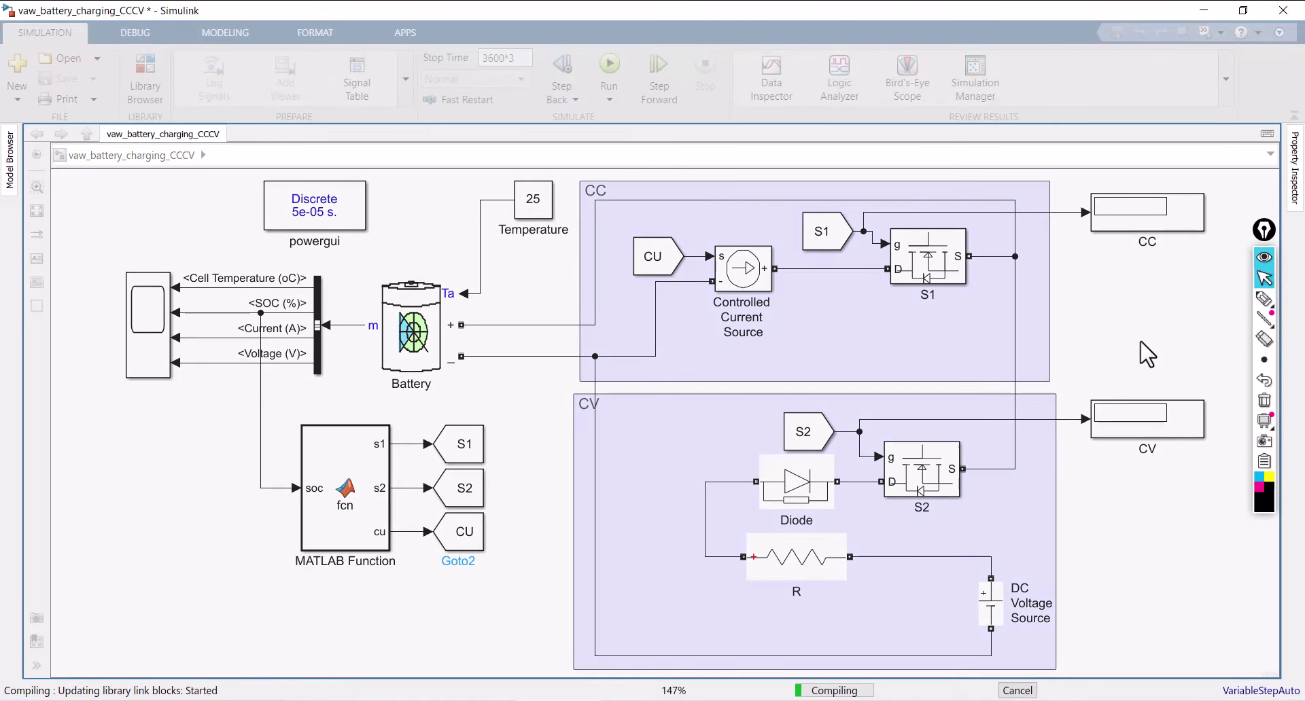
{"action": "mouse_move", "coordinate": [1263, 302]}
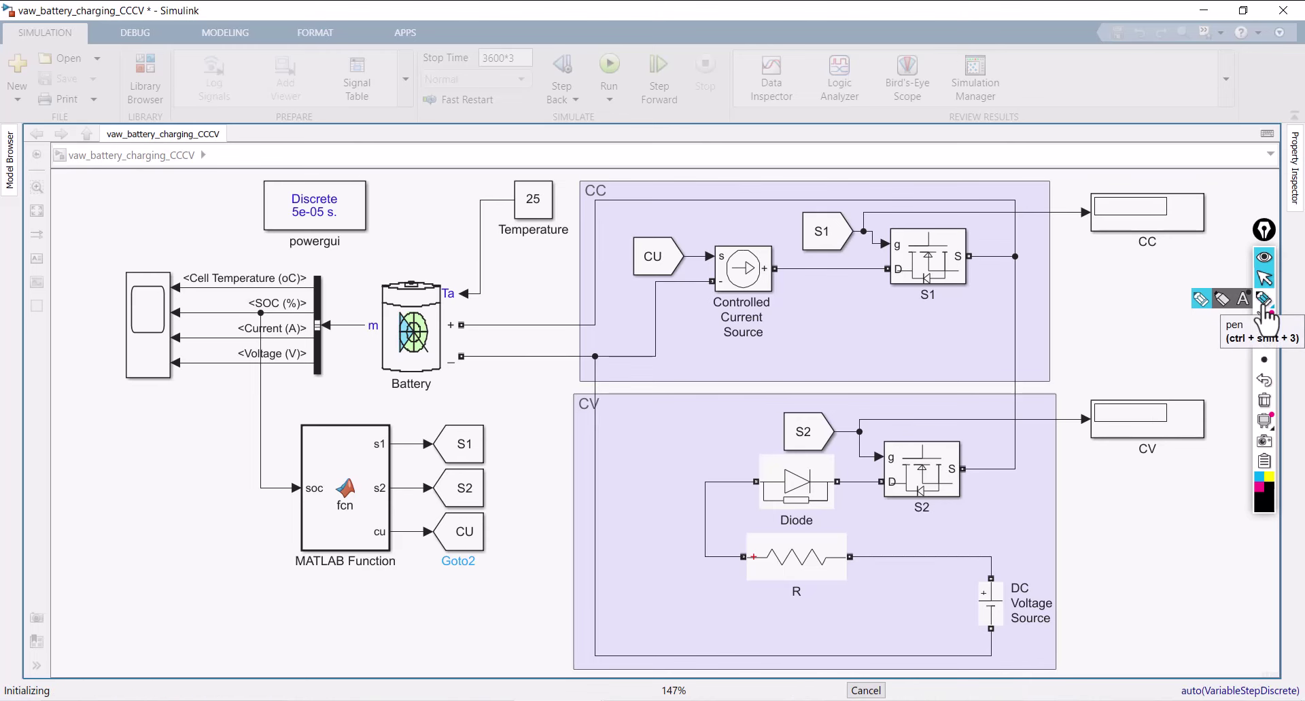
{"action": "left_click", "coordinate": [1264, 304]}
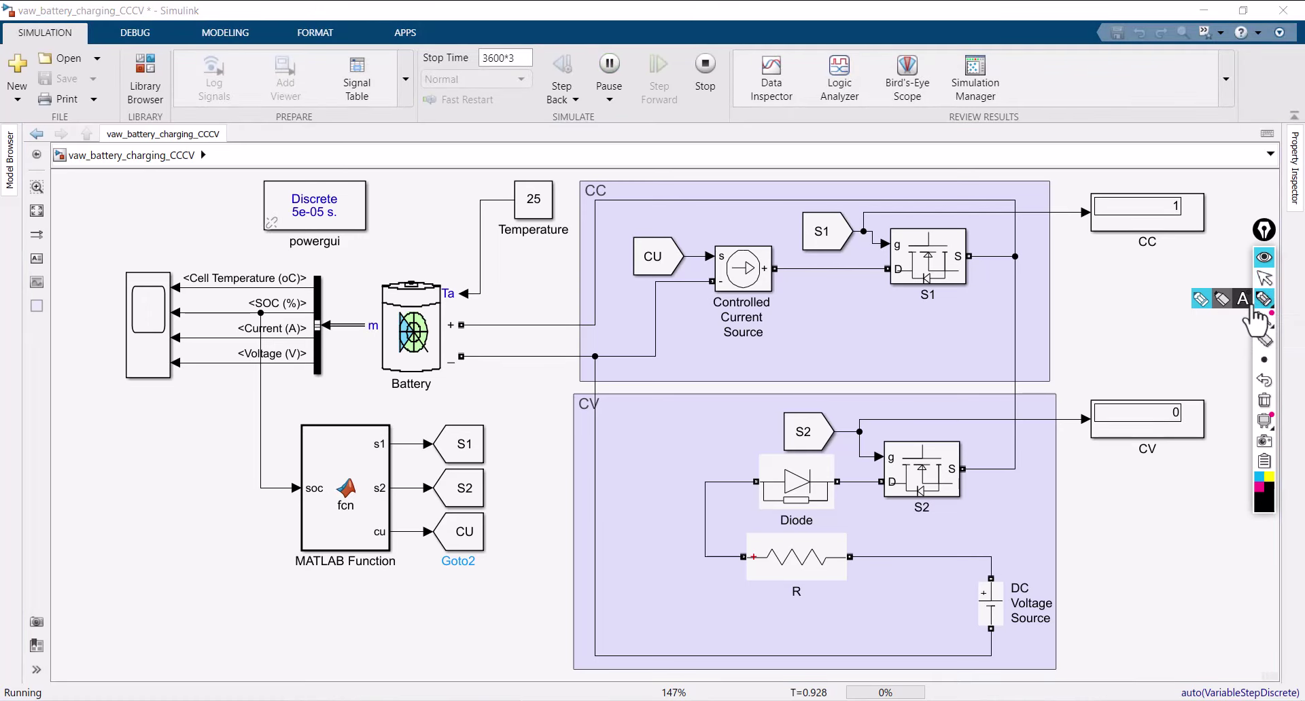
{"action": "left_click", "coordinate": [1264, 279]}
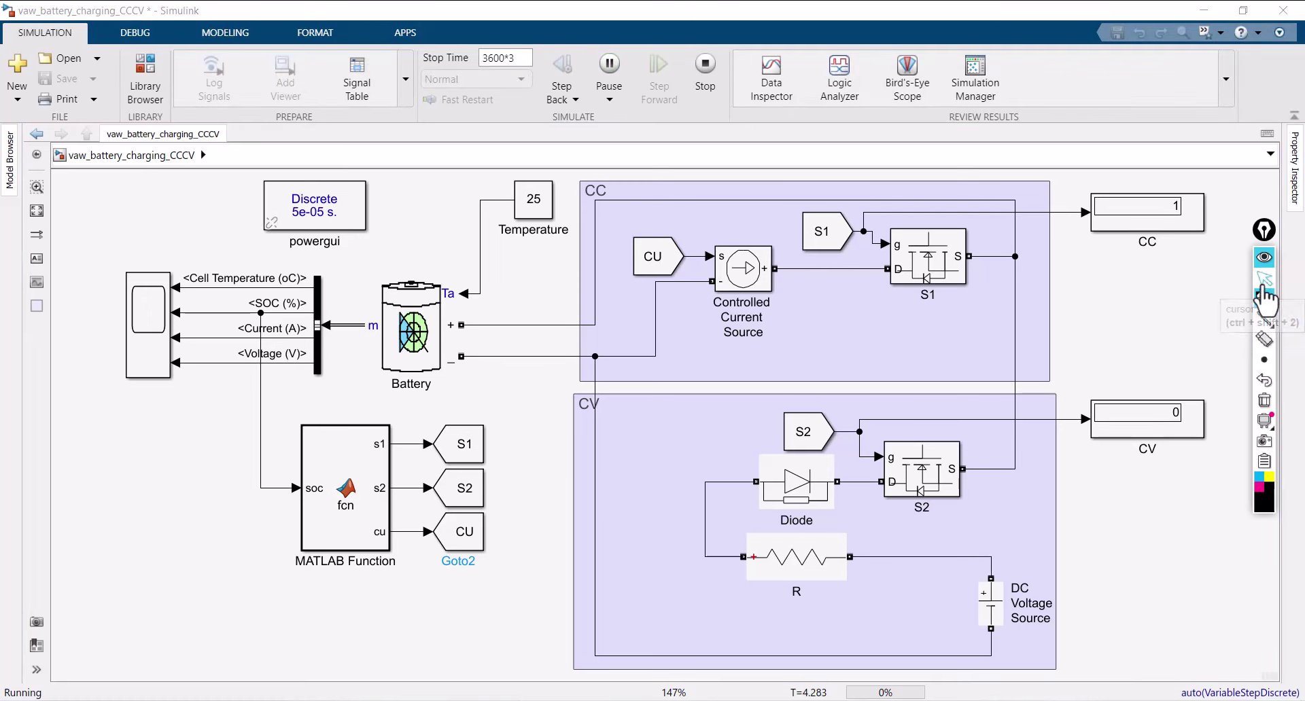
{"action": "left_click", "coordinate": [707, 65]}
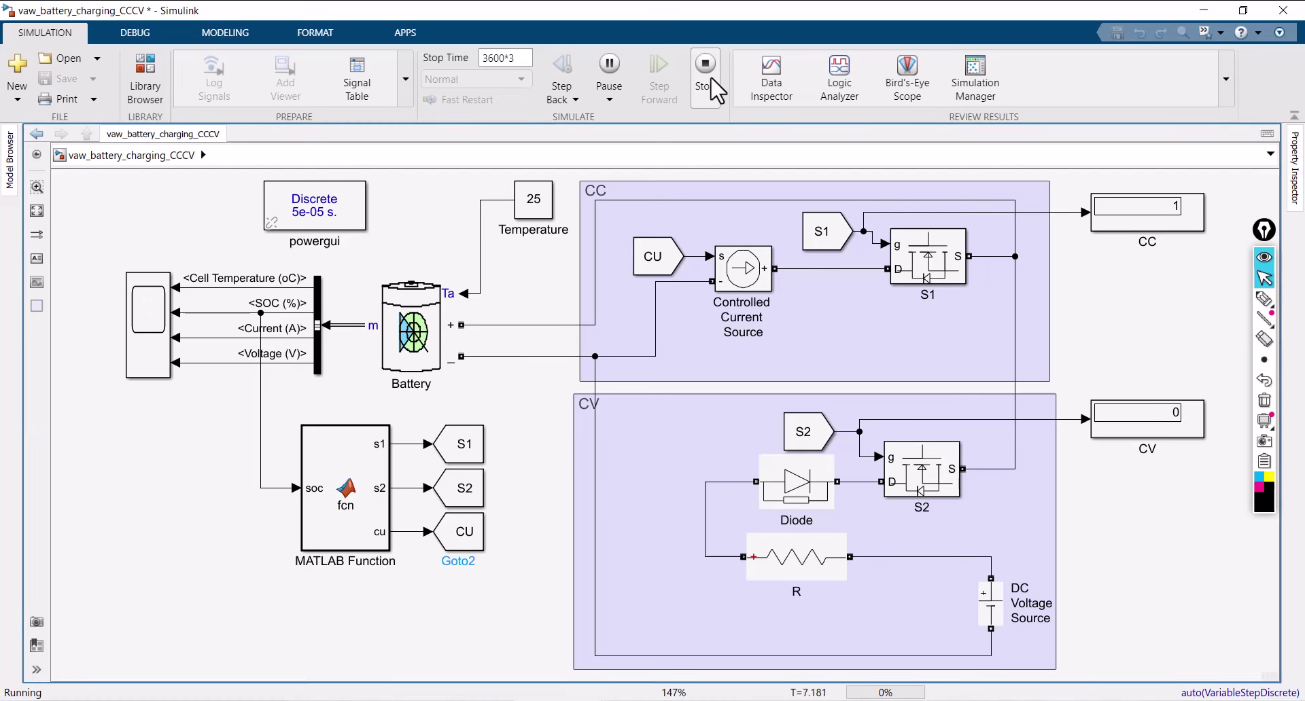
Step: Add a Display block between the Battery and the MATLAB Function block and connect its input to the SOC (%) signal line
{"action": "double_click", "coordinate": [197, 435]}
{"action": "type", "text": "disp"}
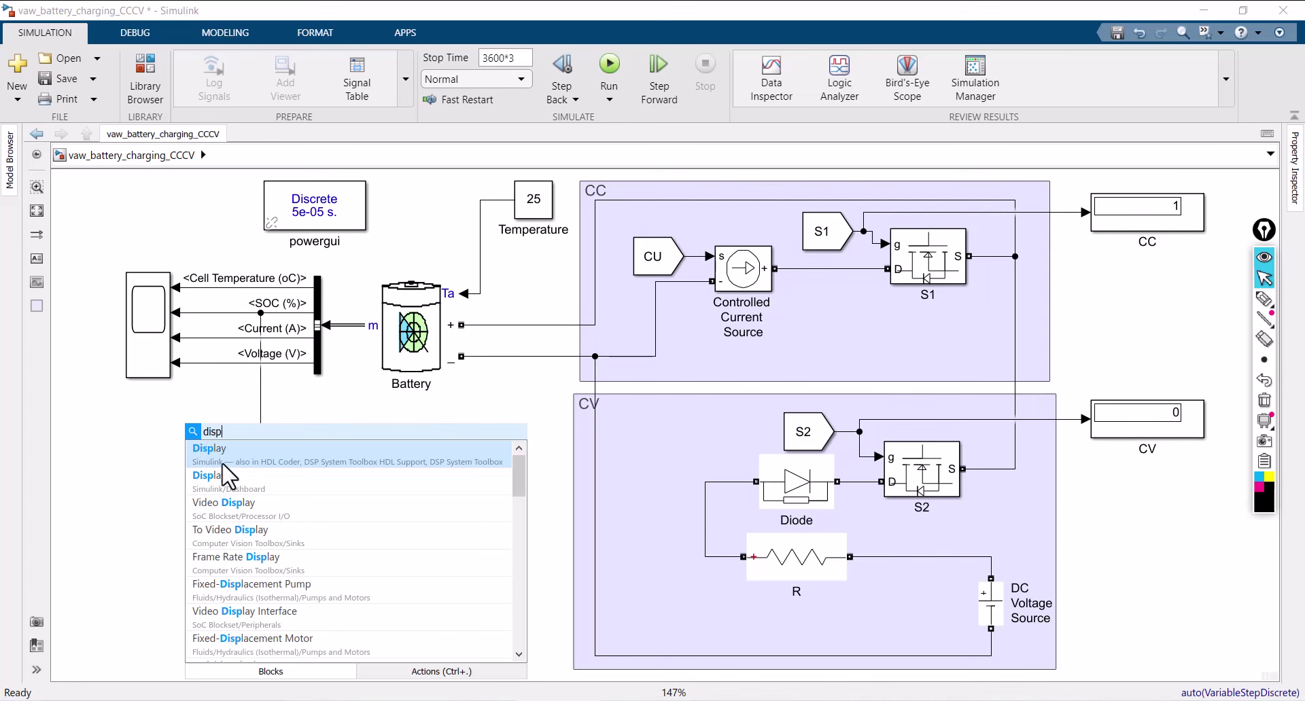
{"action": "left_click", "coordinate": [208, 459]}
{"action": "left_click_drag", "start_coordinate": [204, 460], "coordinate": [357, 421]}
{"action": "mouse_move", "coordinate": [271, 402]}
{"action": "left_mouse_down"}
{"action": "mouse_move", "coordinate": [201, 377]}
{"action": "mouse_move", "coordinate": [213, 315]}
{"action": "left_mouse_up"}
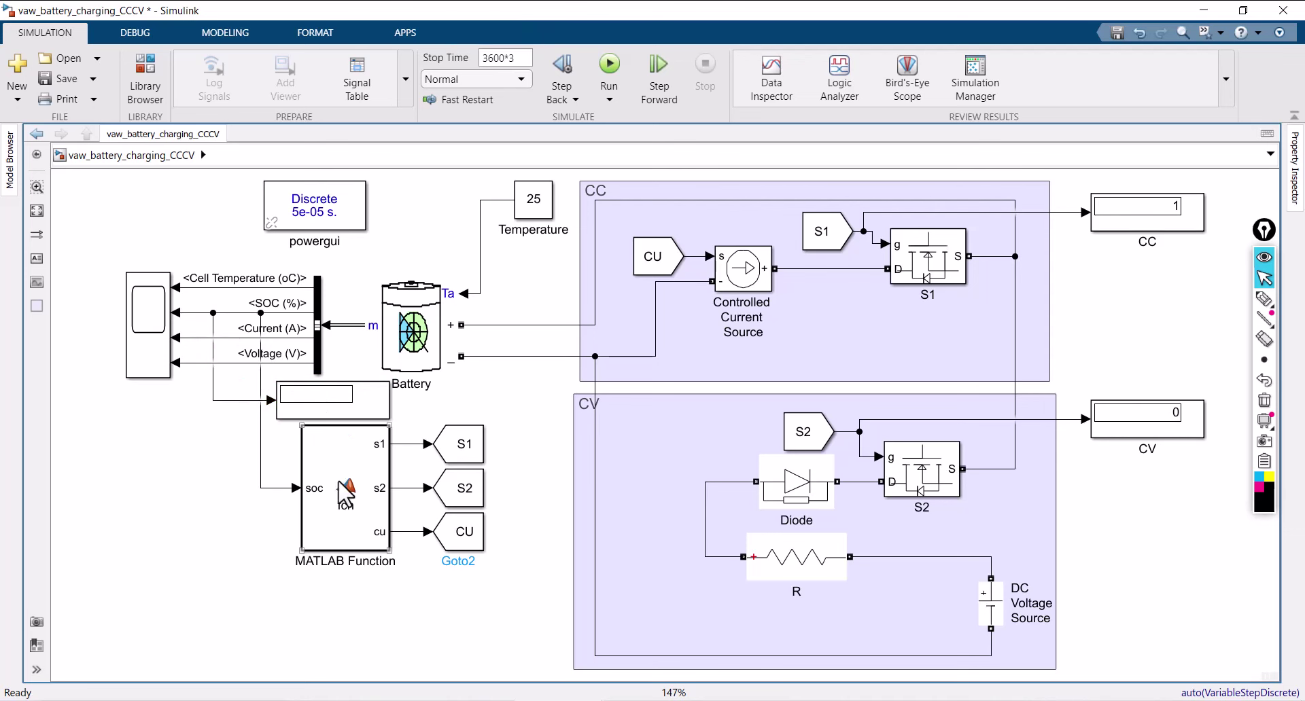
Step: Move the MATLAB Function block and its S1, S2 and CU Goto blocks down to make room beneath the new Display block
{"action": "left_click_drag", "start_coordinate": [364, 534], "coordinate": [363, 578]}
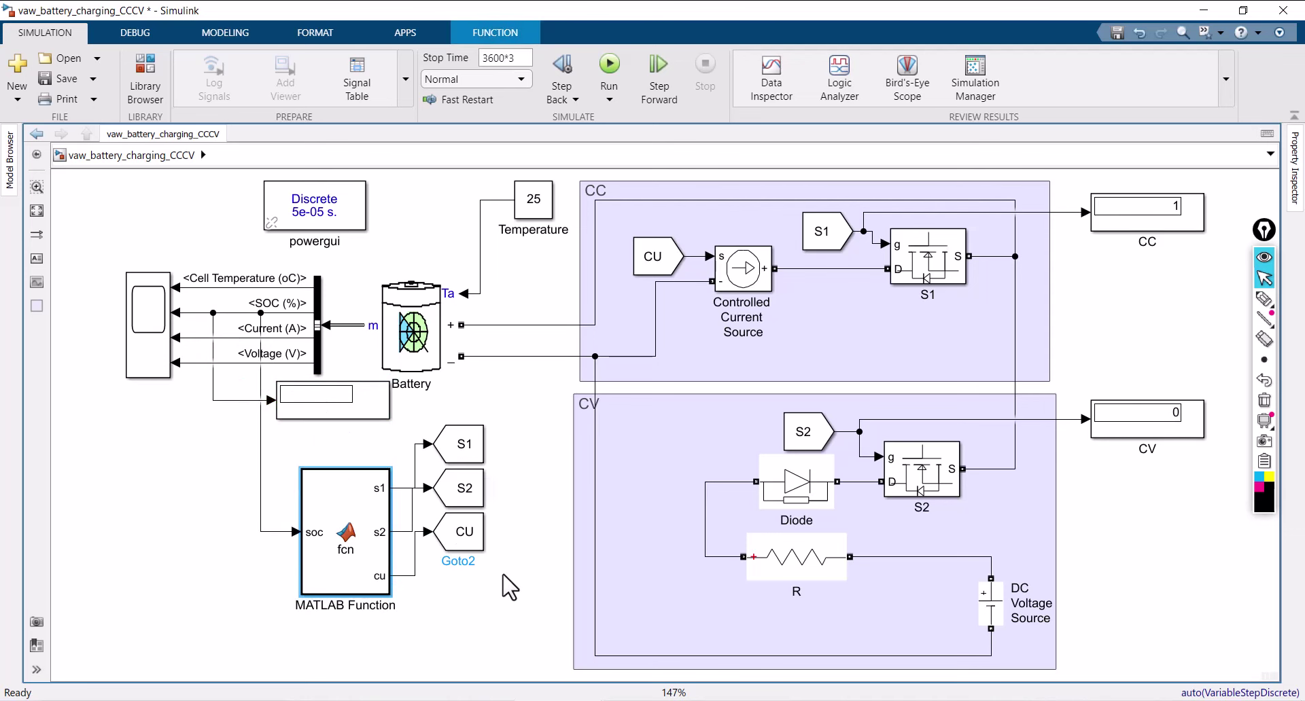
{"action": "left_click_drag", "start_coordinate": [510, 582], "coordinate": [425, 421]}
{"action": "left_click_drag", "start_coordinate": [475, 488], "coordinate": [481, 531]}
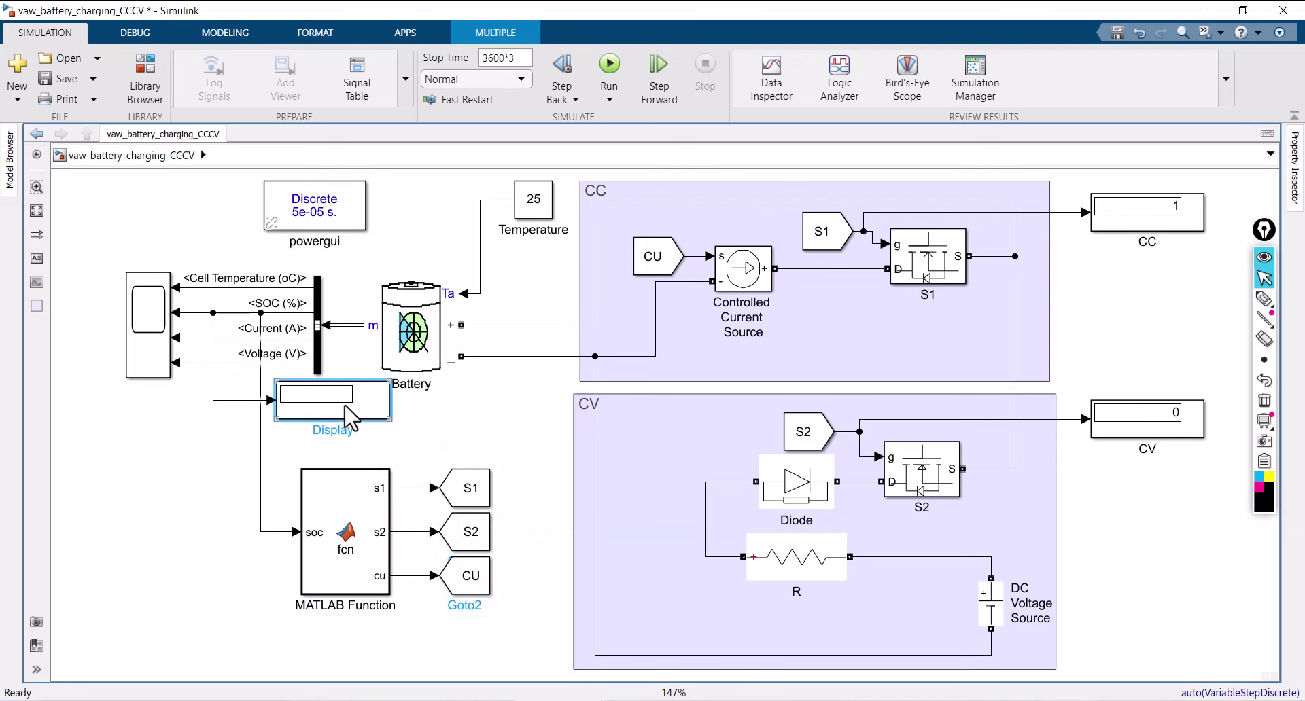
Step: Move the new Display block slightly down, clear of the Battery label, and rename it SOC
{"action": "left_click_drag", "start_coordinate": [348, 414], "coordinate": [352, 431]}
{"action": "left_click", "coordinate": [354, 449]}
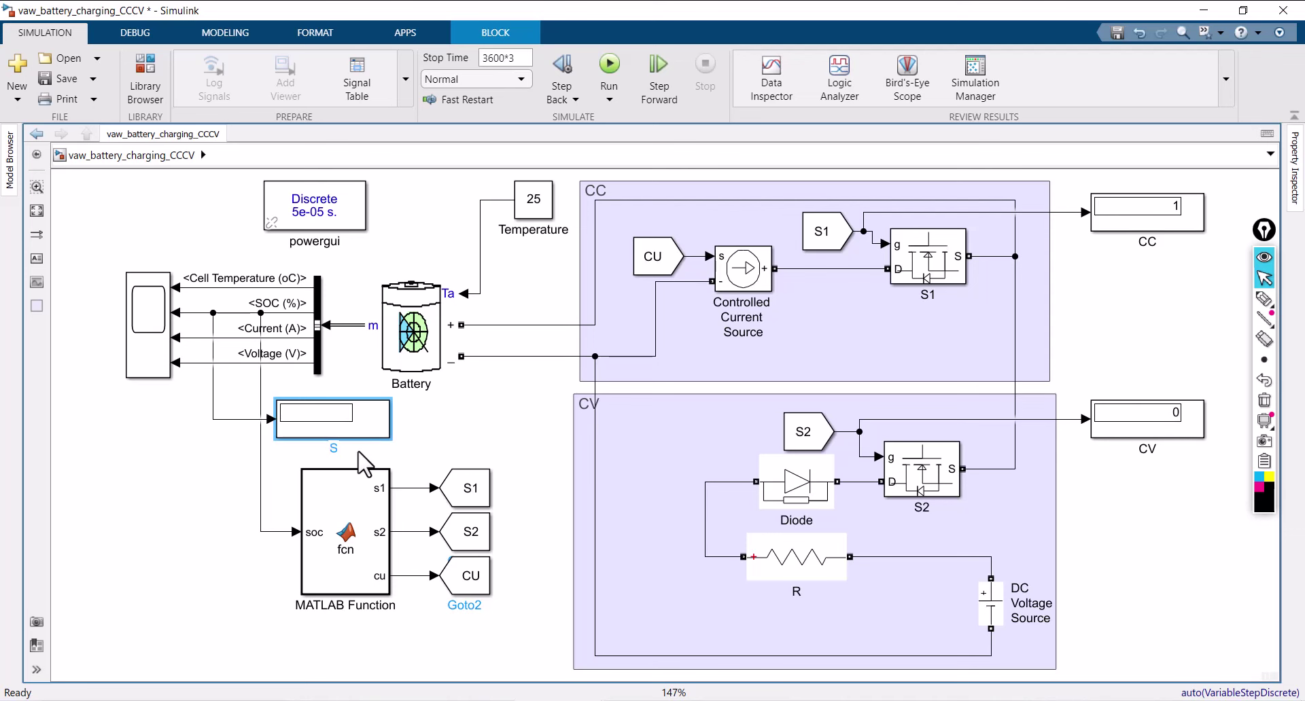
{"action": "left_click", "coordinate": [474, 427]}
Step: Save the model and run the simulation with the SOC display connected
{"action": "left_click", "coordinate": [91, 85]}
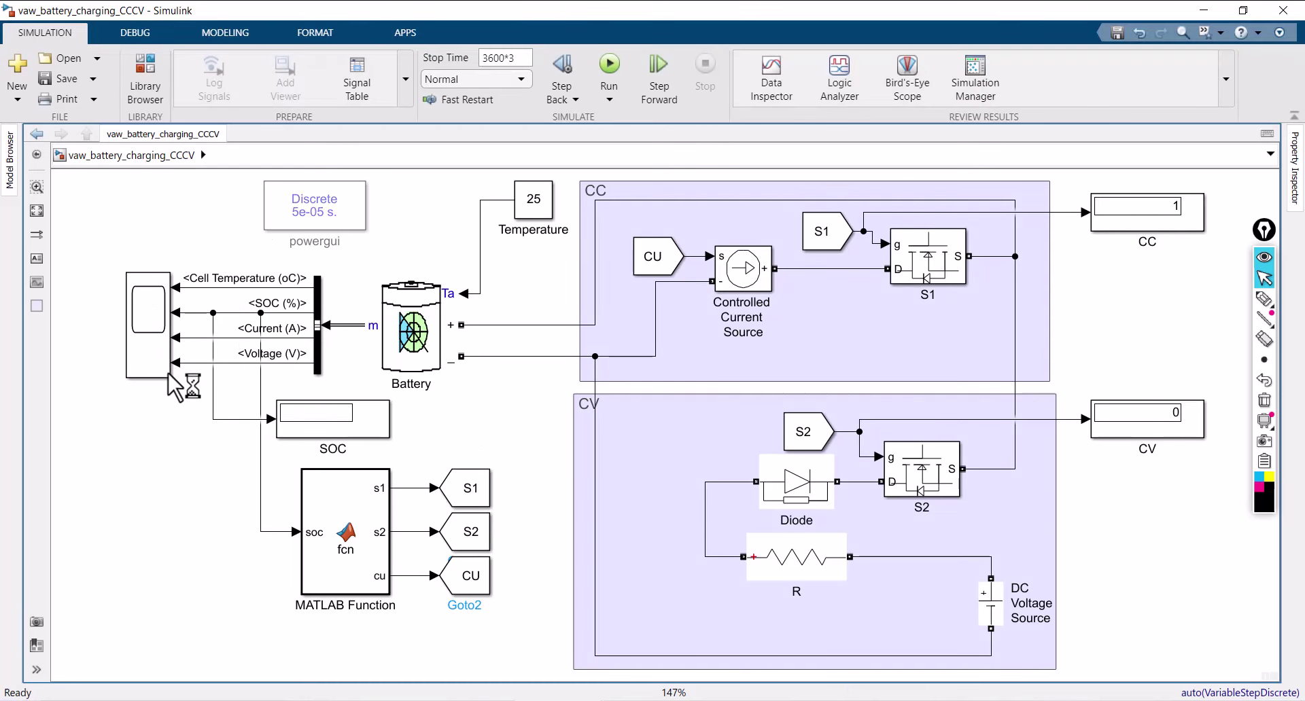
{"action": "left_click", "coordinate": [609, 68]}
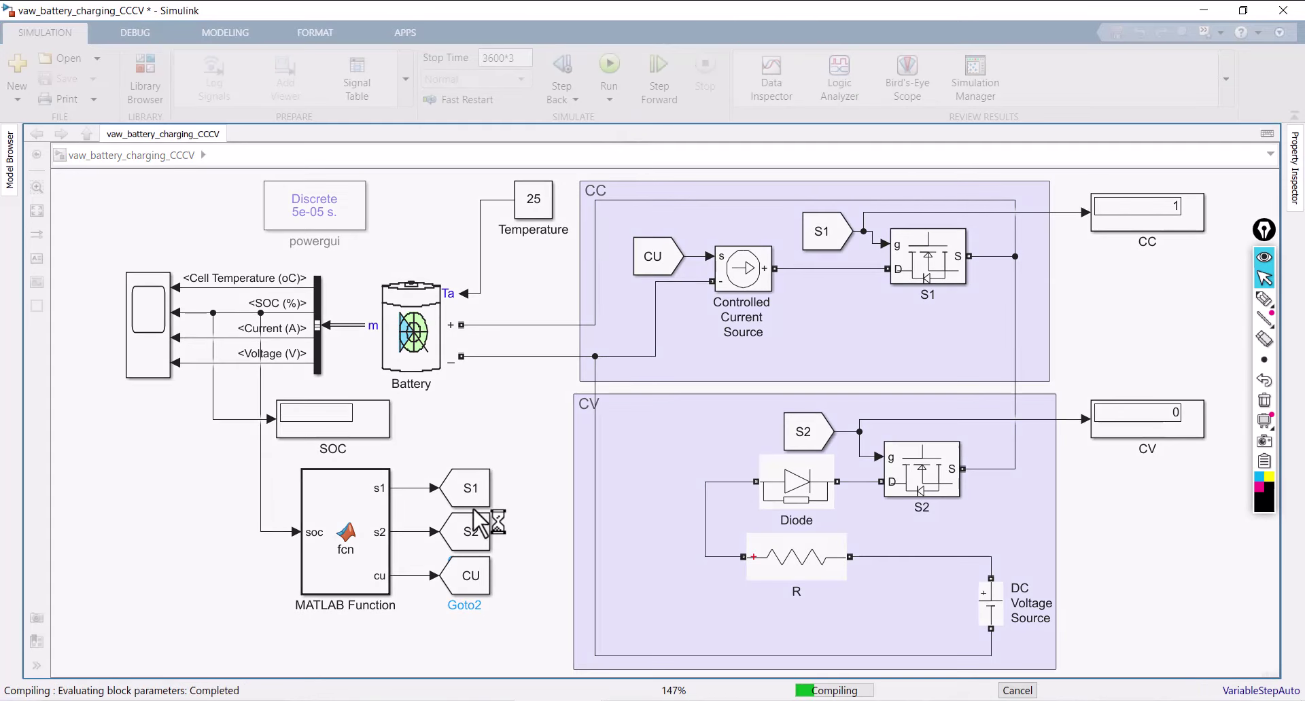
{"action": "left_click", "coordinate": [1265, 299]}
{"action": "left_click_drag", "start_coordinate": [1067, 266], "coordinate": [1161, 194]}
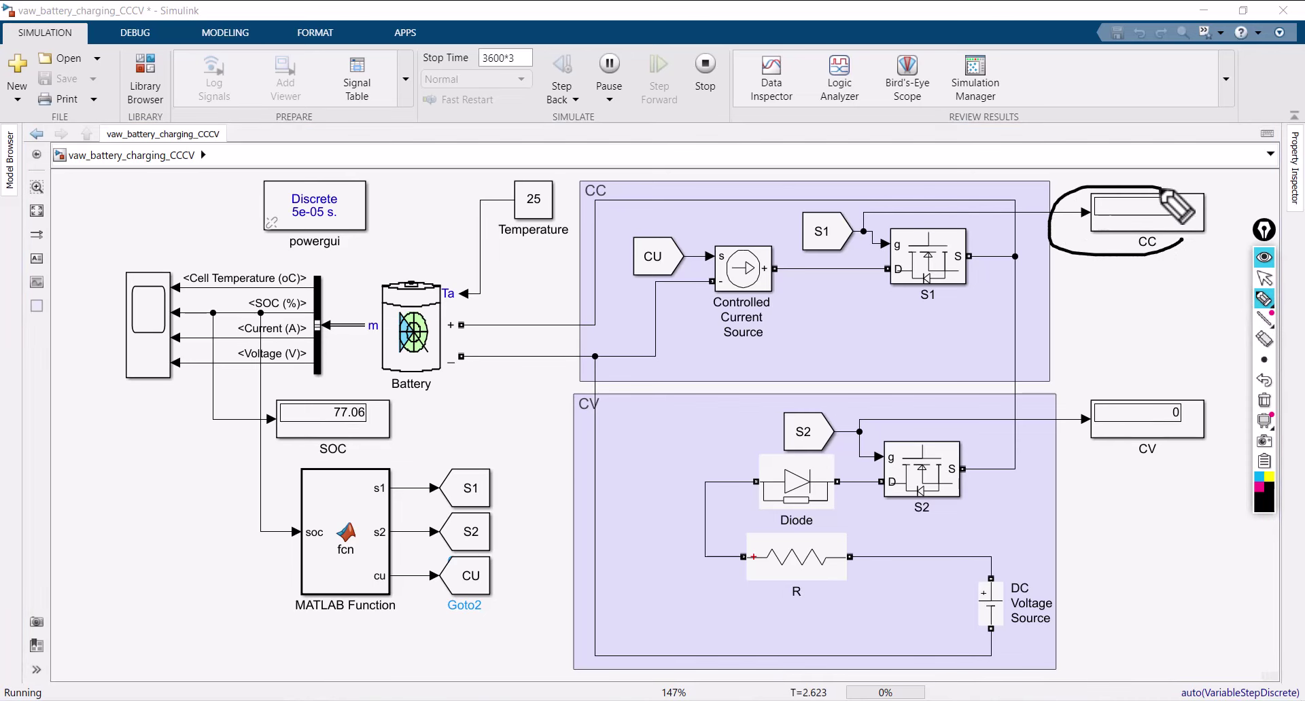
{"action": "left_click_drag", "start_coordinate": [339, 426], "coordinate": [397, 408]}
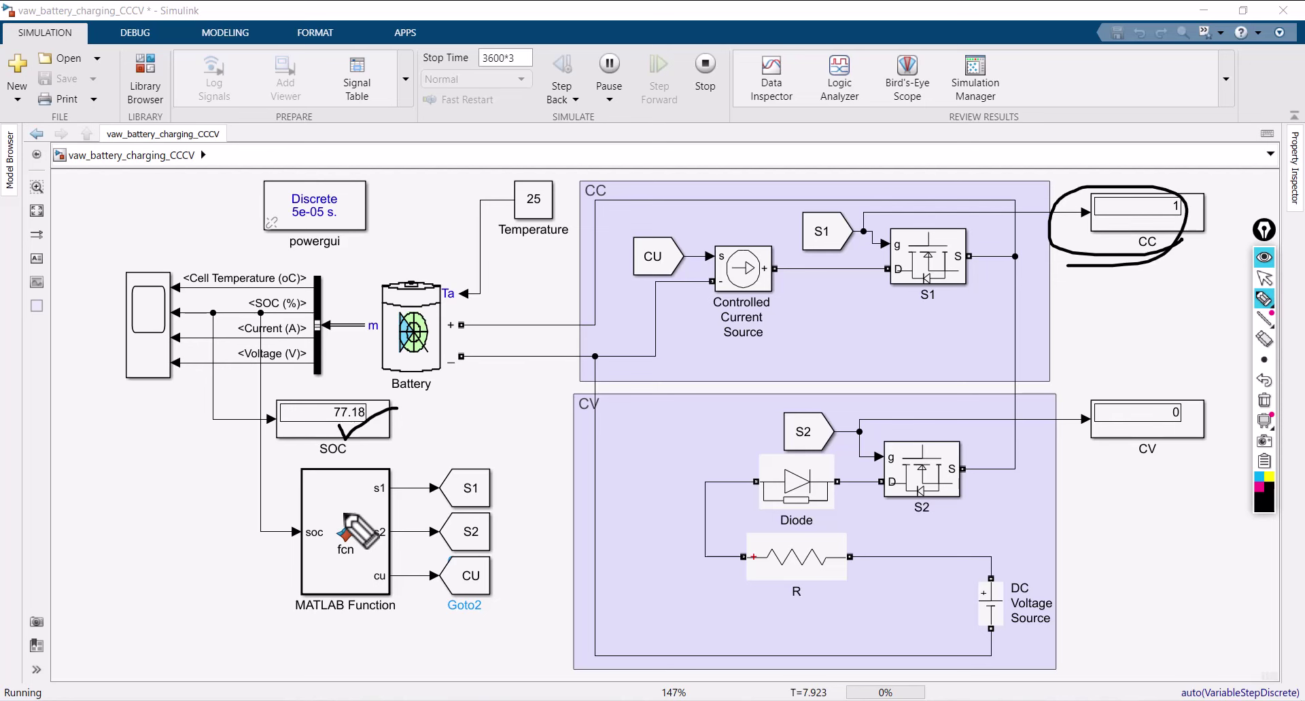
{"action": "left_click", "coordinate": [1264, 401]}
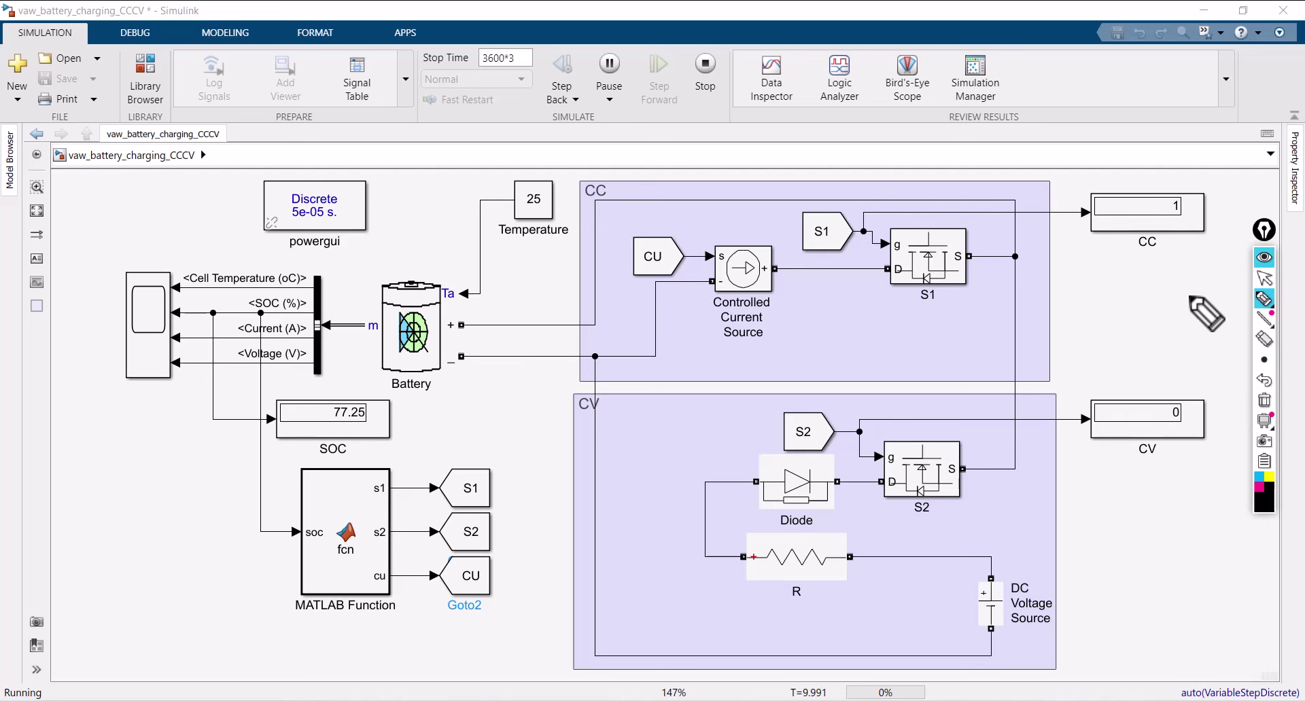
{"action": "mouse_move", "coordinate": [1121, 251]}
{"action": "left_mouse_down"}
{"action": "mouse_move", "coordinate": [1220, 246]}
{"action": "mouse_move", "coordinate": [1213, 185]}
{"action": "mouse_move", "coordinate": [1084, 185]}
{"action": "mouse_move", "coordinate": [1083, 262]}
{"action": "mouse_move", "coordinate": [1120, 251]}
{"action": "left_mouse_up"}
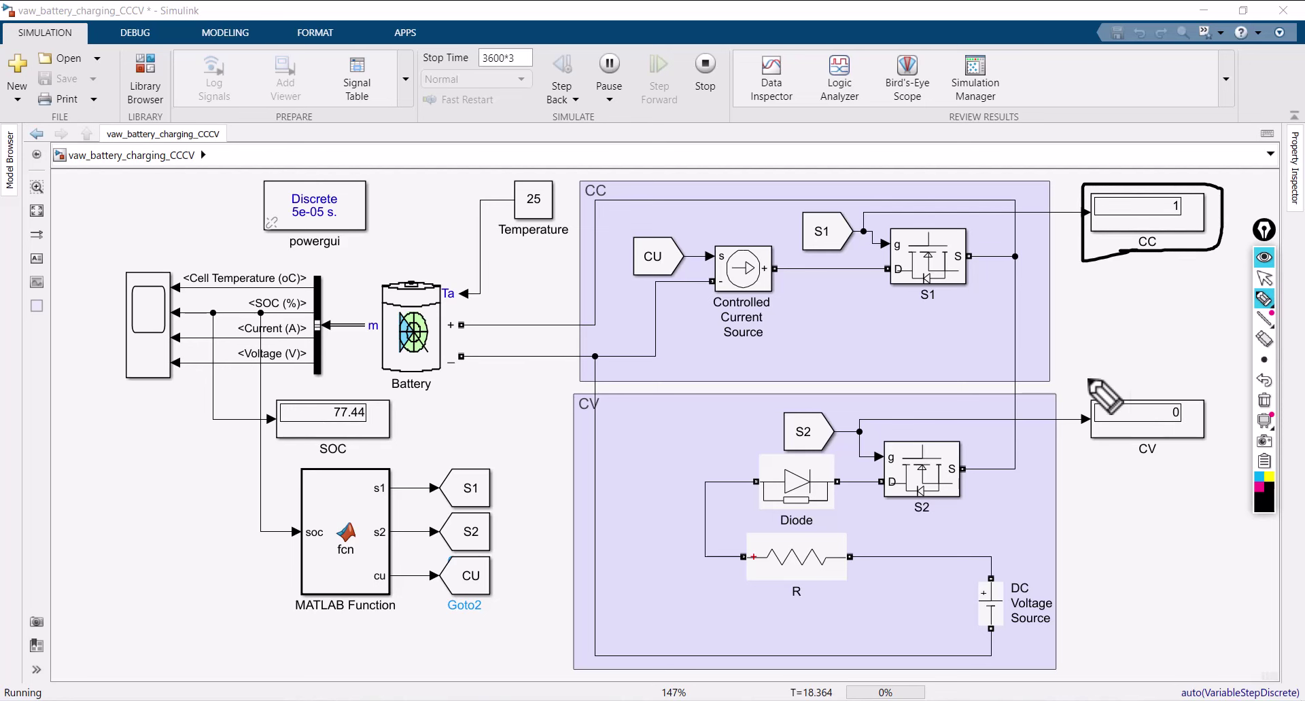
{"action": "left_click", "coordinate": [1266, 401]}
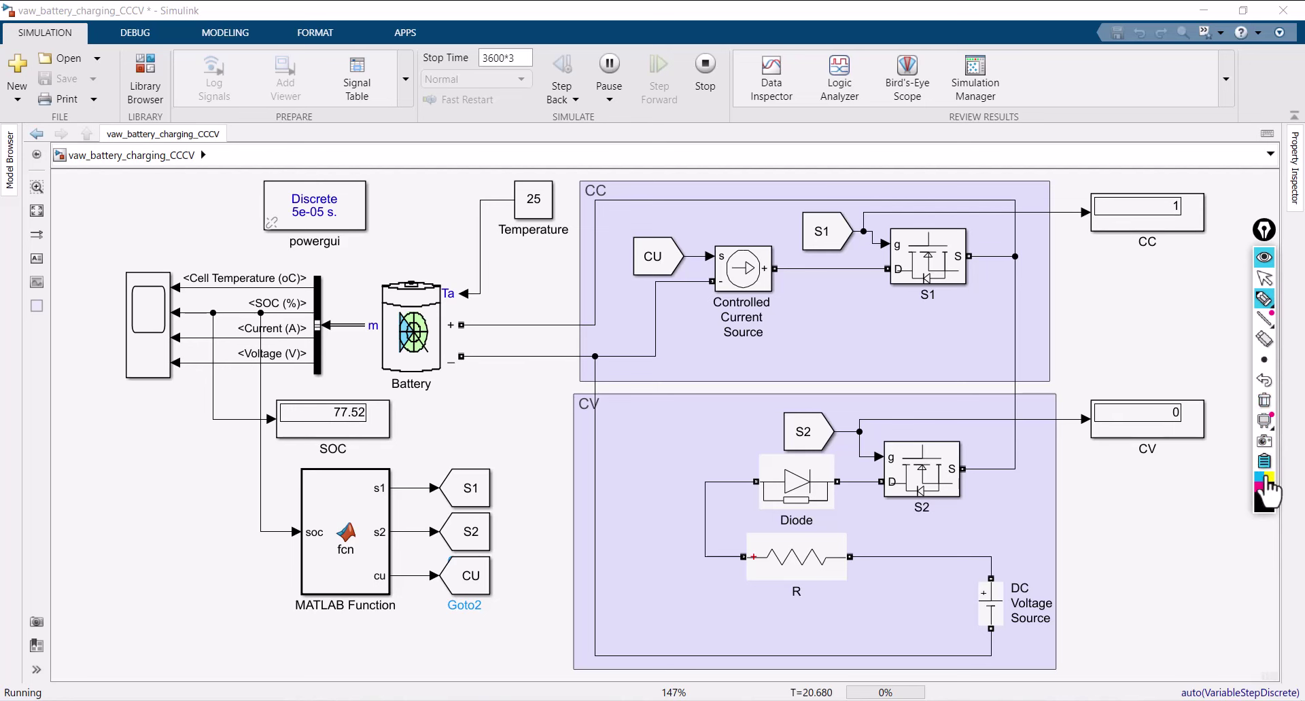
{"action": "left_click", "coordinate": [1264, 496]}
{"action": "left_click", "coordinate": [1241, 479]}
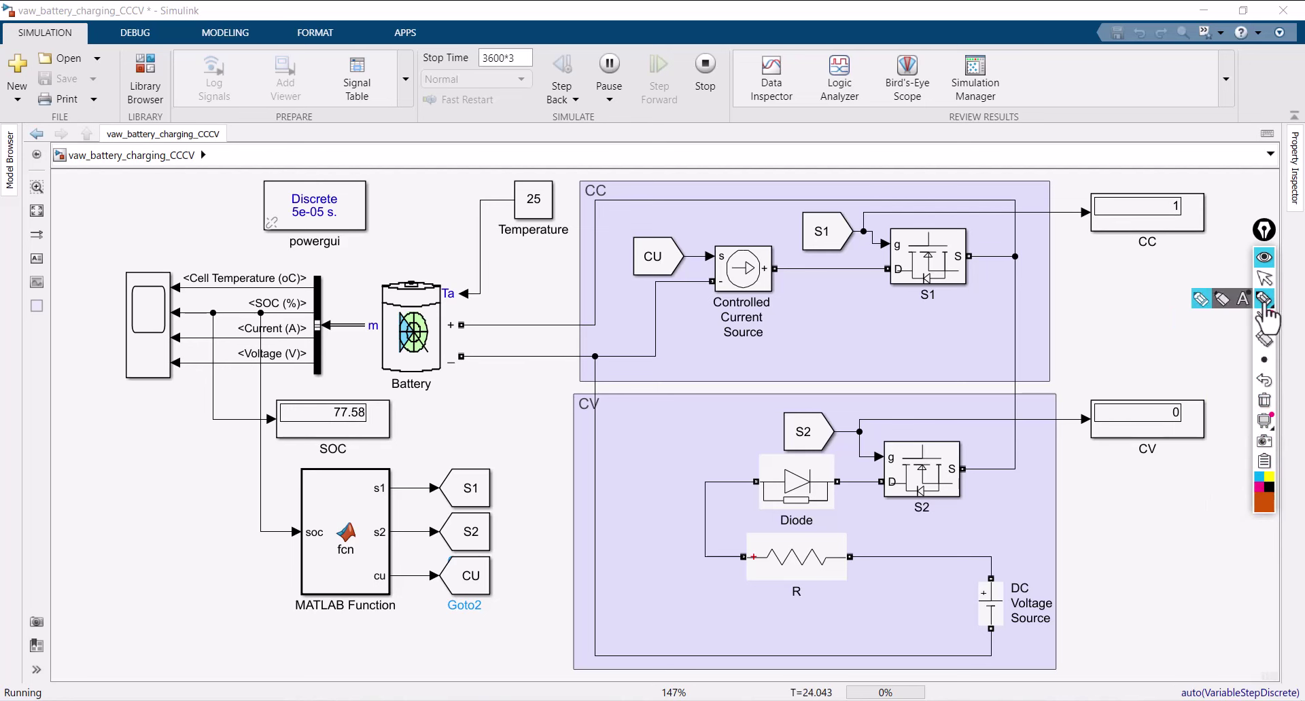
{"action": "left_click", "coordinate": [1264, 279]}
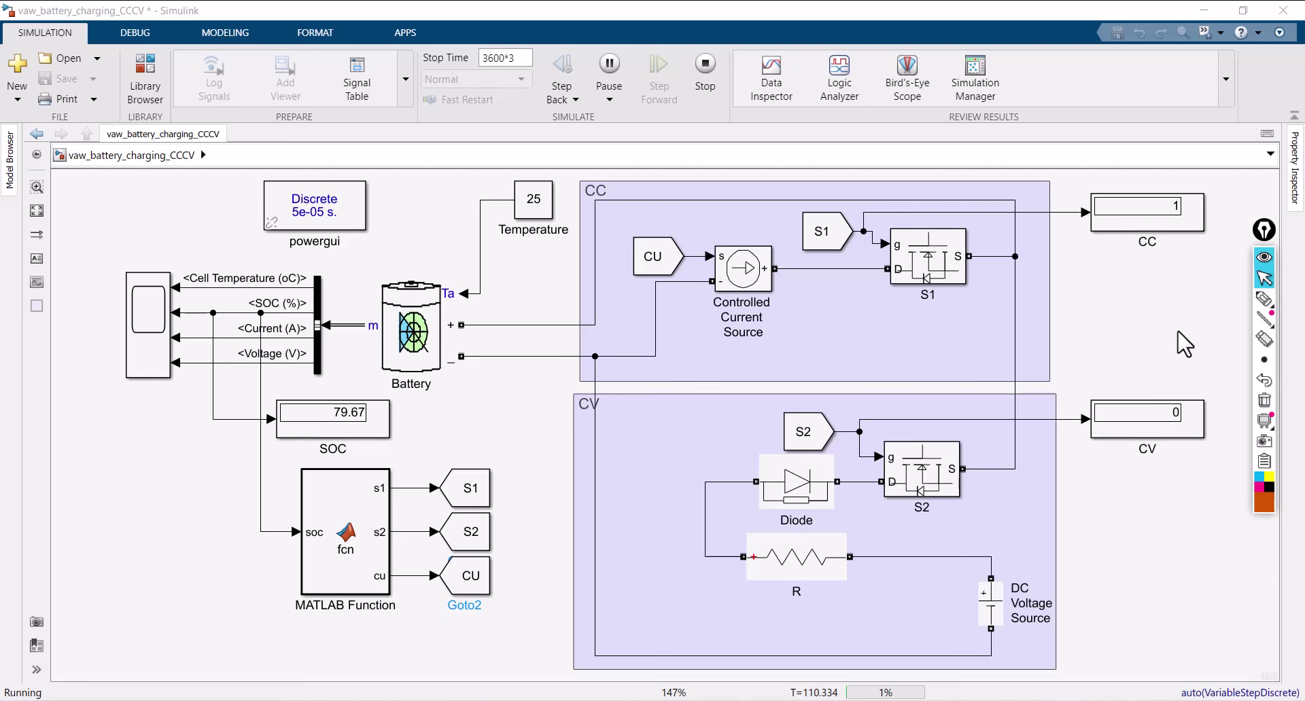
{"action": "left_click", "coordinate": [1263, 299]}
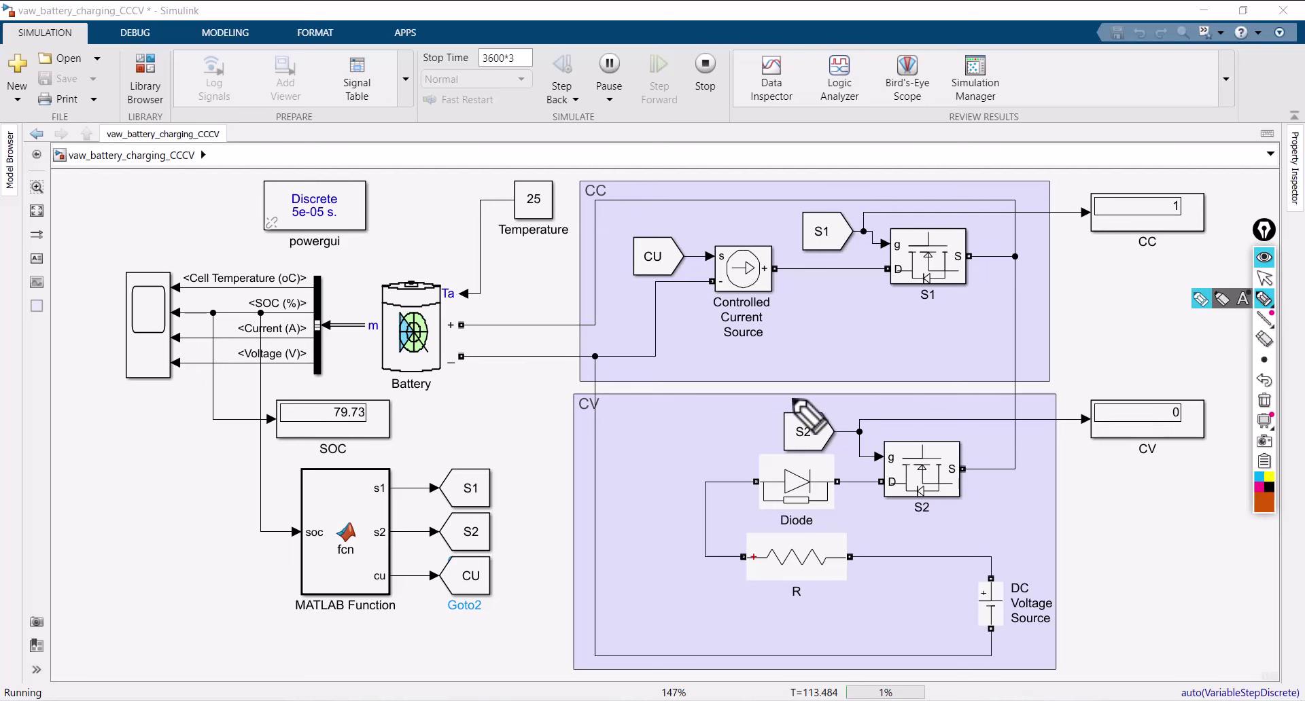
{"action": "mouse_move", "coordinate": [1091, 274]}
{"action": "left_mouse_down"}
{"action": "mouse_move", "coordinate": [1072, 191]}
{"action": "mouse_move", "coordinate": [1252, 309]}
{"action": "left_mouse_up"}
{"action": "mouse_move", "coordinate": [1278, 426]}
{"action": "left_mouse_down"}
{"action": "mouse_move", "coordinate": [1201, 499]}
{"action": "mouse_move", "coordinate": [1118, 510]}
{"action": "mouse_move", "coordinate": [1074, 290]}
{"action": "left_mouse_up"}
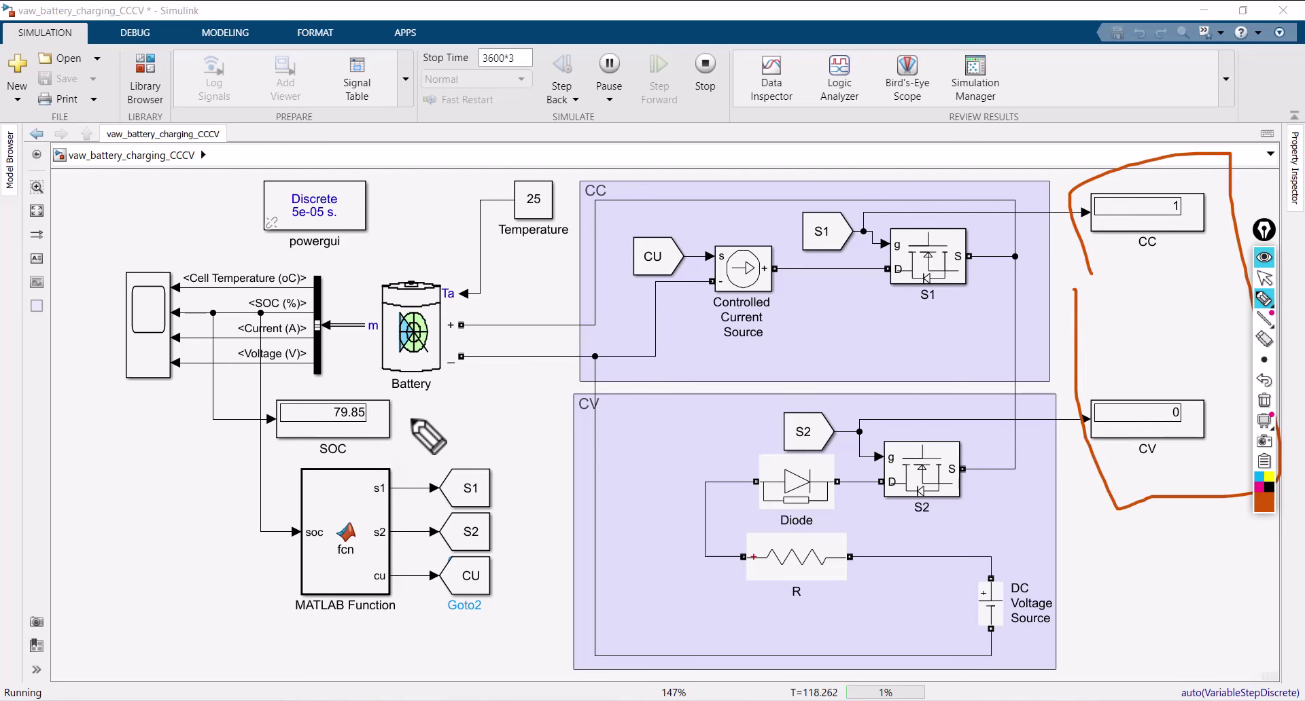
{"action": "mouse_move", "coordinate": [403, 396]}
{"action": "left_mouse_down"}
{"action": "mouse_move", "coordinate": [401, 425]}
{"action": "mouse_move", "coordinate": [427, 407]}
{"action": "left_mouse_up"}
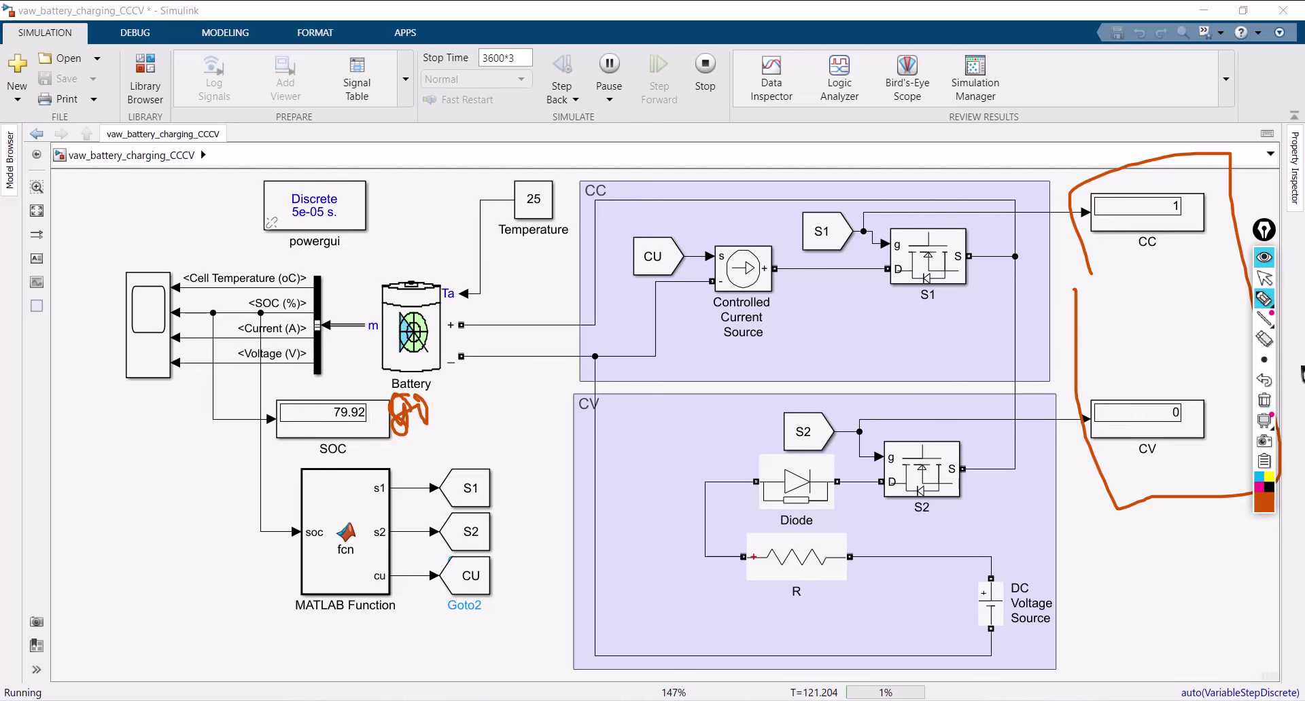
{"action": "left_click", "coordinate": [1265, 403]}
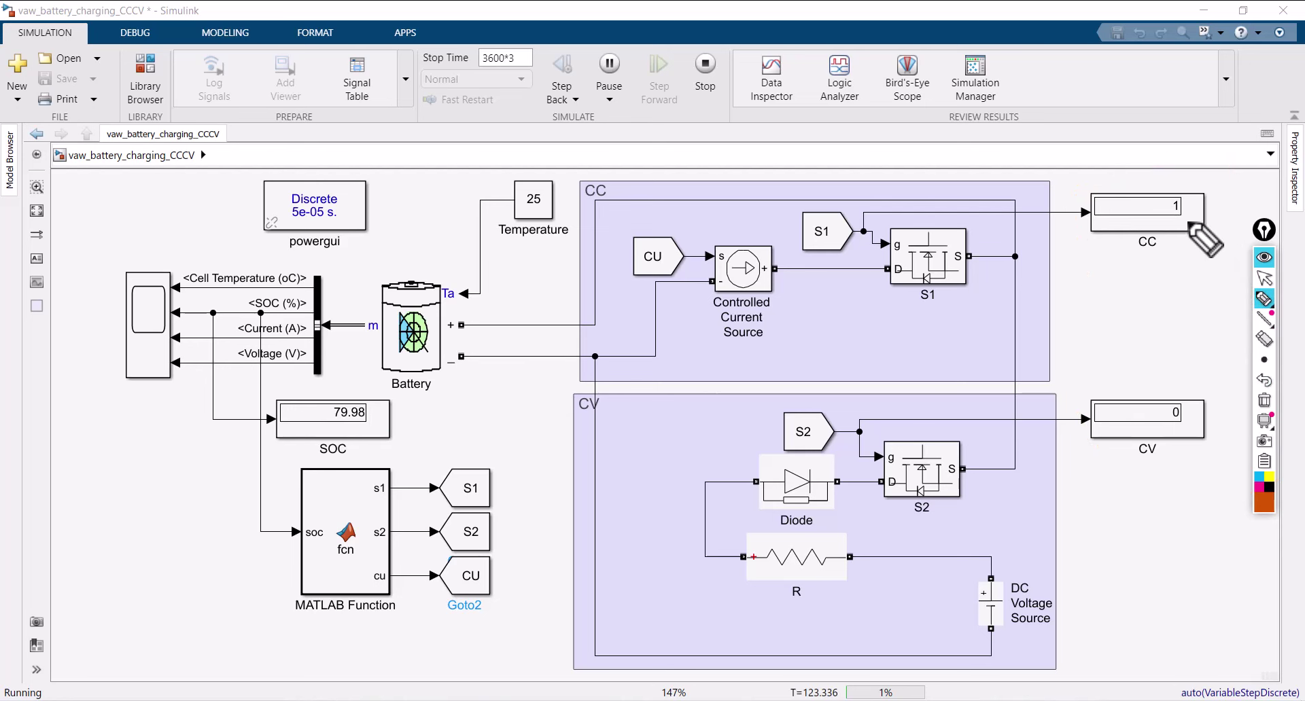
{"action": "mouse_move", "coordinate": [1172, 216]}
{"action": "left_mouse_down"}
{"action": "mouse_move", "coordinate": [1159, 204]}
{"action": "mouse_move", "coordinate": [1175, 223]}
{"action": "left_mouse_up"}
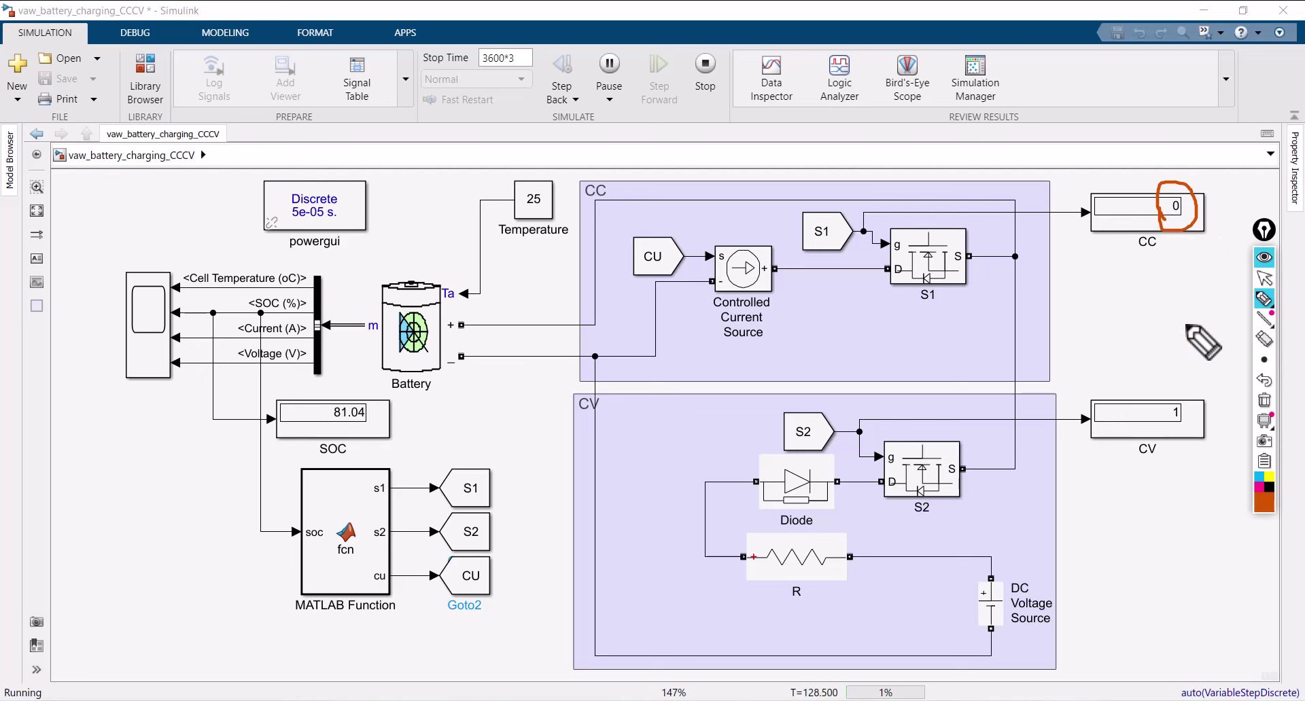
Step: Circle the CV display and write 100% beside the SOC display with the pen, and clear the annotations
{"action": "mouse_move", "coordinate": [1096, 464]}
{"action": "left_mouse_down"}
{"action": "mouse_move", "coordinate": [1088, 384]}
{"action": "mouse_move", "coordinate": [1229, 366]}
{"action": "mouse_move", "coordinate": [1246, 401]}
{"action": "mouse_move", "coordinate": [1227, 457]}
{"action": "mouse_move", "coordinate": [1107, 465]}
{"action": "left_mouse_up"}
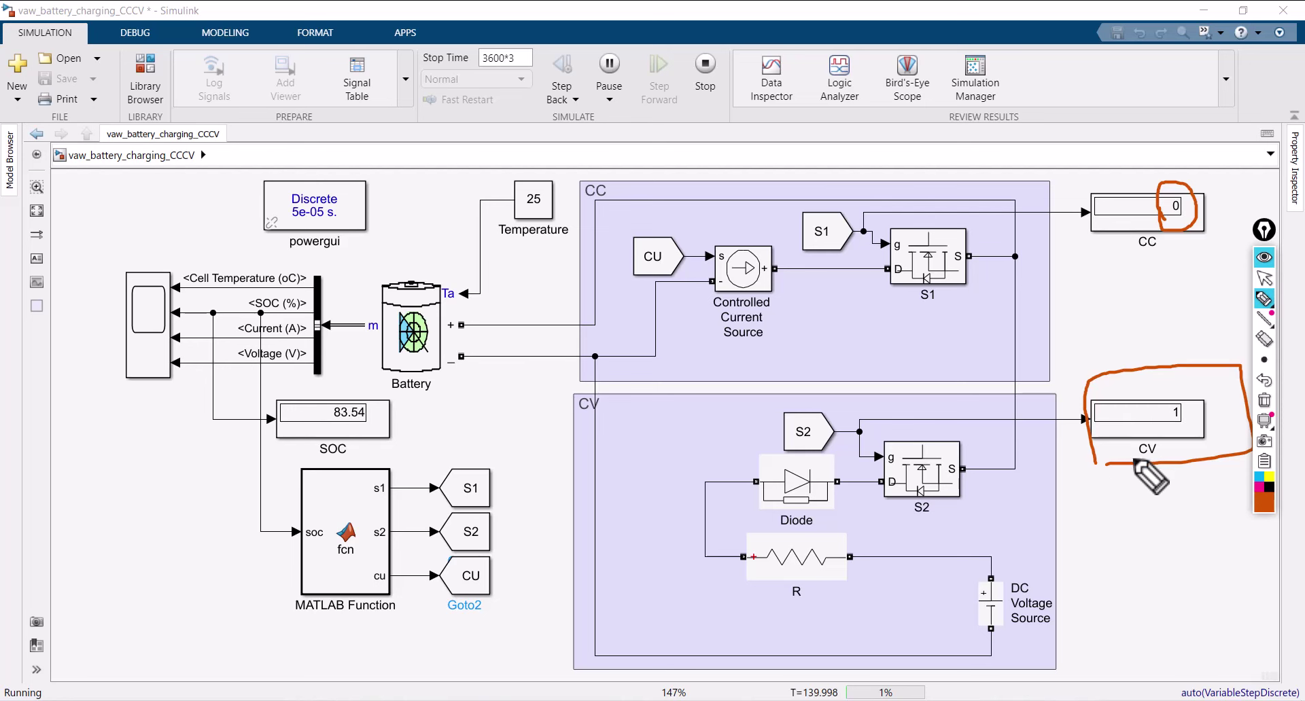
{"action": "mouse_move", "coordinate": [404, 428]}
{"action": "left_mouse_down"}
{"action": "mouse_move", "coordinate": [438, 421]}
{"action": "mouse_move", "coordinate": [461, 450]}
{"action": "mouse_move", "coordinate": [507, 401]}
{"action": "mouse_move", "coordinate": [540, 416]}
{"action": "left_mouse_up"}
{"action": "left_click", "coordinate": [565, 413]}
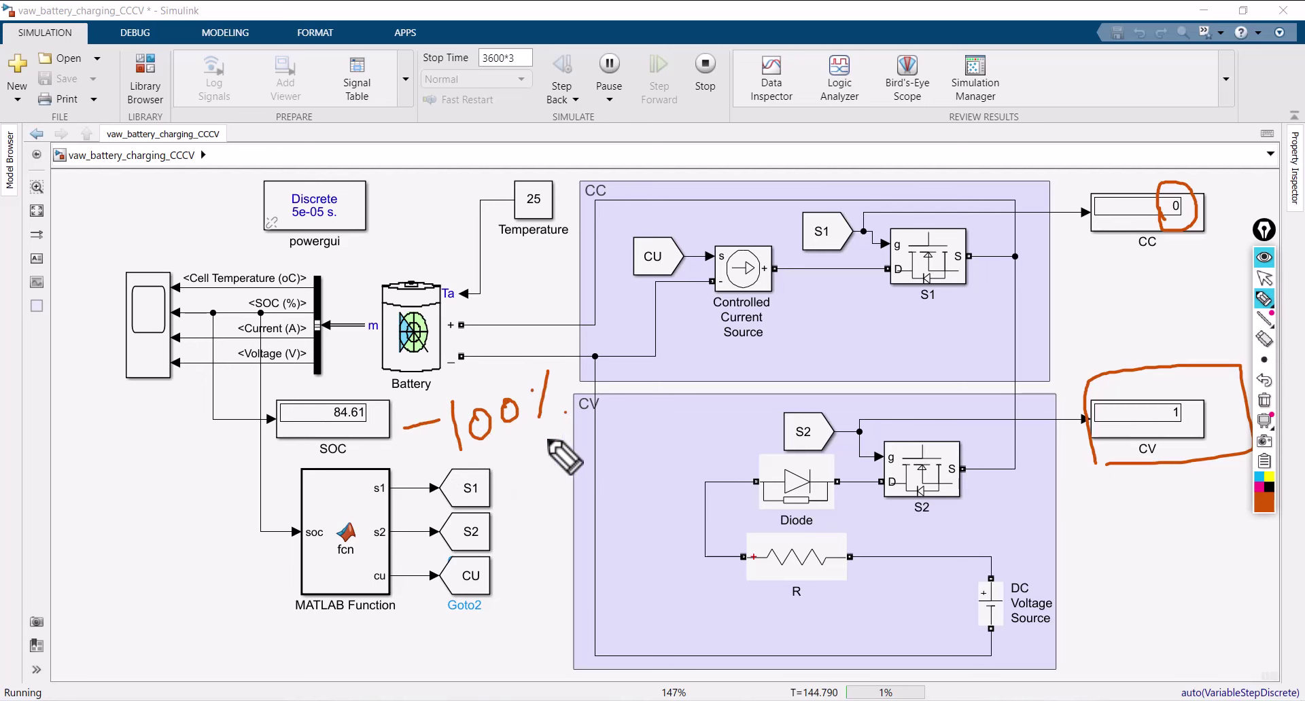
{"action": "left_click", "coordinate": [1264, 401]}
{"action": "left_click", "coordinate": [1264, 278]}
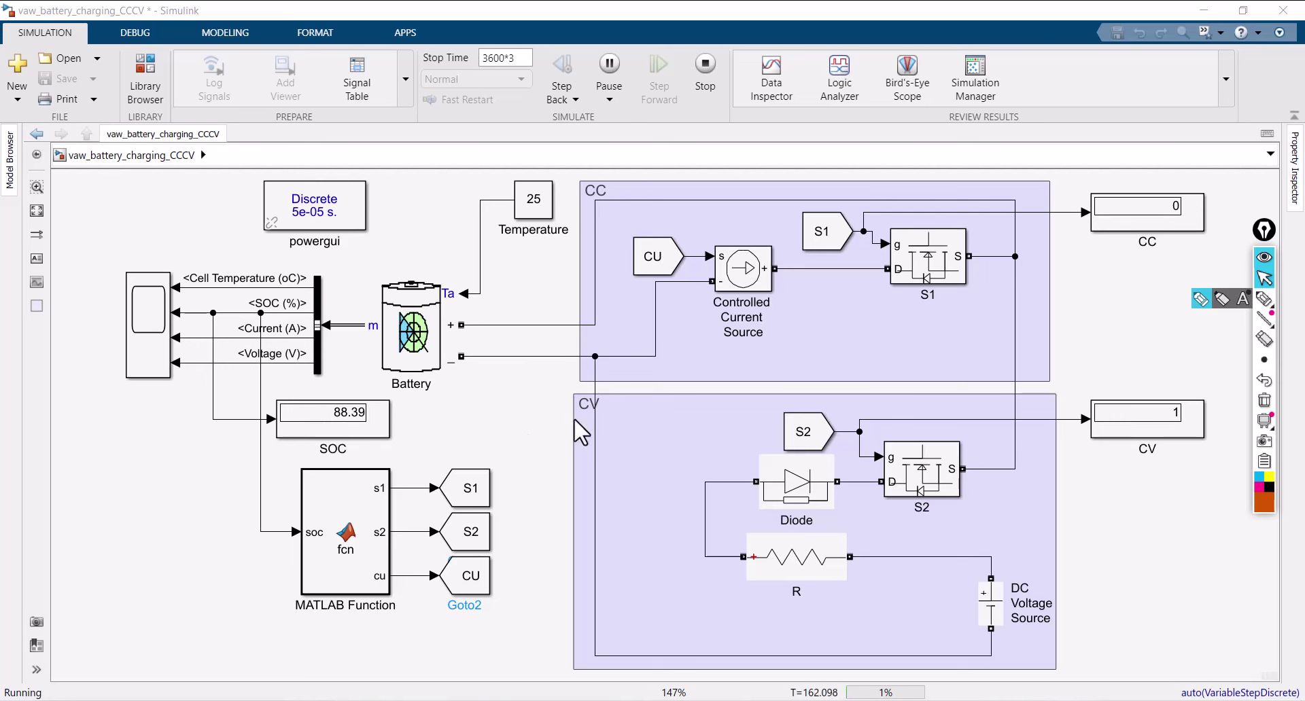
Step: Write the range 10% – 90% over the CC area with the pen, box it, and clear the annotations
{"action": "left_click", "coordinate": [1263, 303]}
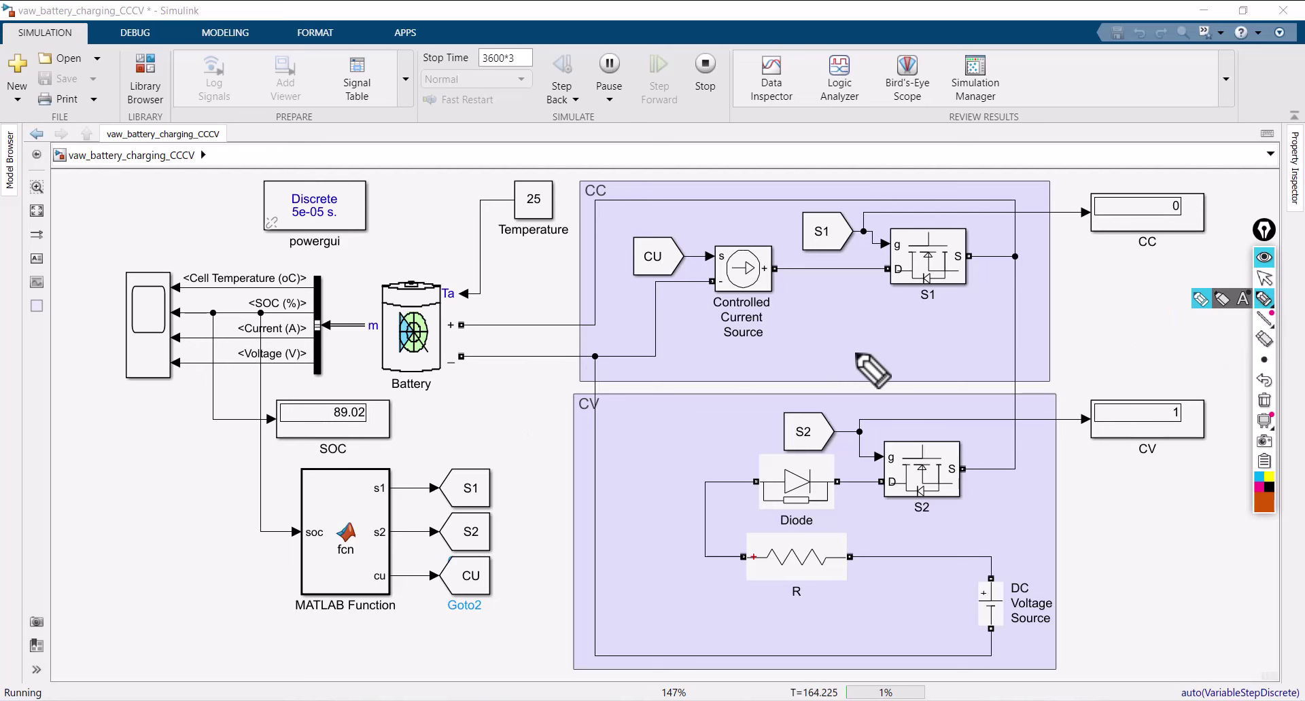
{"action": "mouse_move", "coordinate": [819, 314]}
{"action": "left_mouse_down"}
{"action": "mouse_move", "coordinate": [814, 371]}
{"action": "mouse_move", "coordinate": [847, 326]}
{"action": "mouse_move", "coordinate": [882, 358]}
{"action": "mouse_move", "coordinate": [1019, 319]}
{"action": "mouse_move", "coordinate": [1021, 345]}
{"action": "mouse_move", "coordinate": [1041, 314]}
{"action": "mouse_move", "coordinate": [1066, 334]}
{"action": "left_mouse_up"}
{"action": "left_click", "coordinate": [901, 348]}
{"action": "left_click", "coordinate": [1101, 317]}
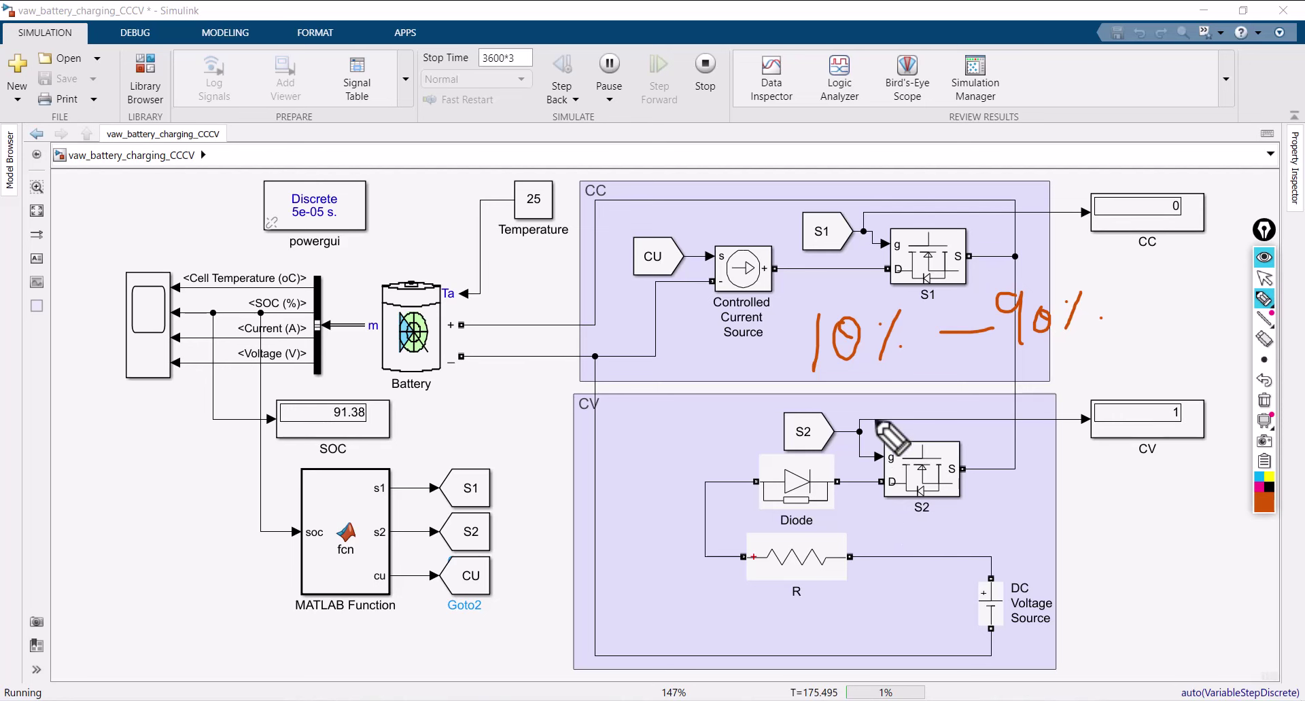
{"action": "mouse_move", "coordinate": [812, 393]}
{"action": "left_mouse_down"}
{"action": "mouse_move", "coordinate": [785, 305]}
{"action": "mouse_move", "coordinate": [885, 282]}
{"action": "mouse_move", "coordinate": [1102, 275]}
{"action": "mouse_move", "coordinate": [1127, 340]}
{"action": "mouse_move", "coordinate": [818, 395]}
{"action": "left_mouse_up"}
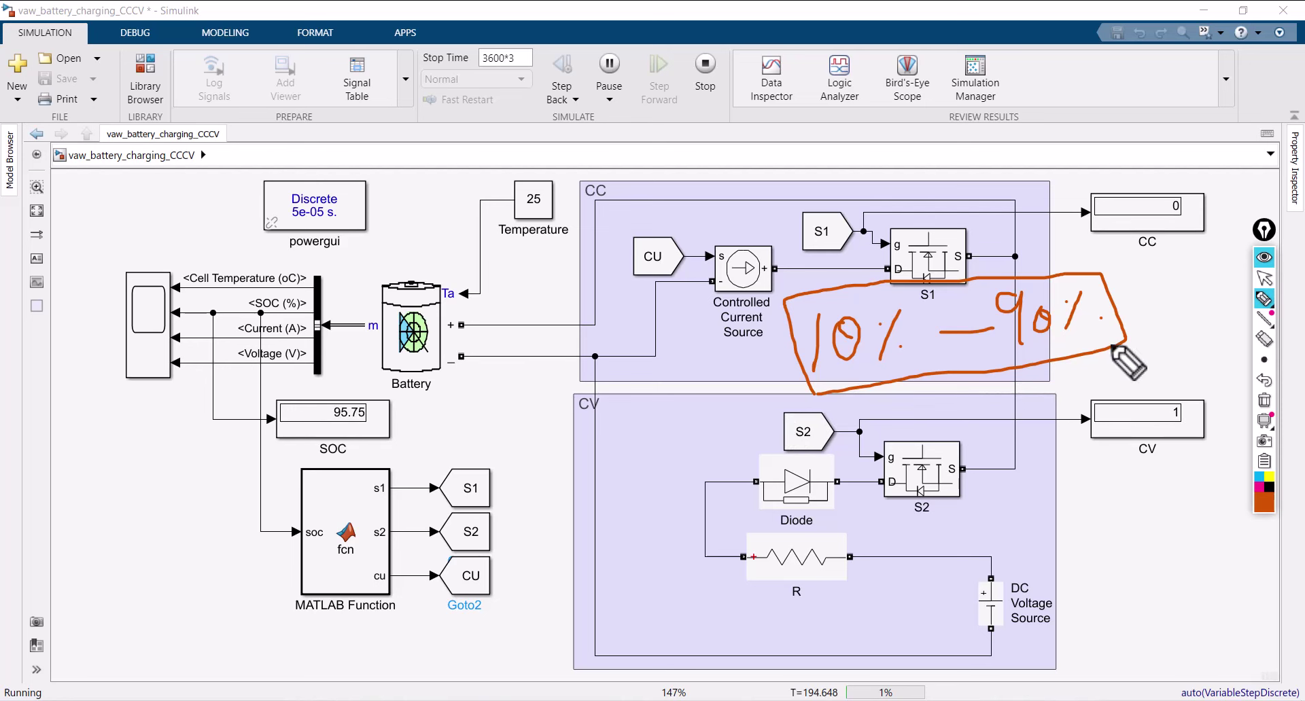
{"action": "left_click", "coordinate": [1265, 401]}
{"action": "mouse_move", "coordinate": [1265, 364]}
{"action": "left_click", "coordinate": [1264, 277]}
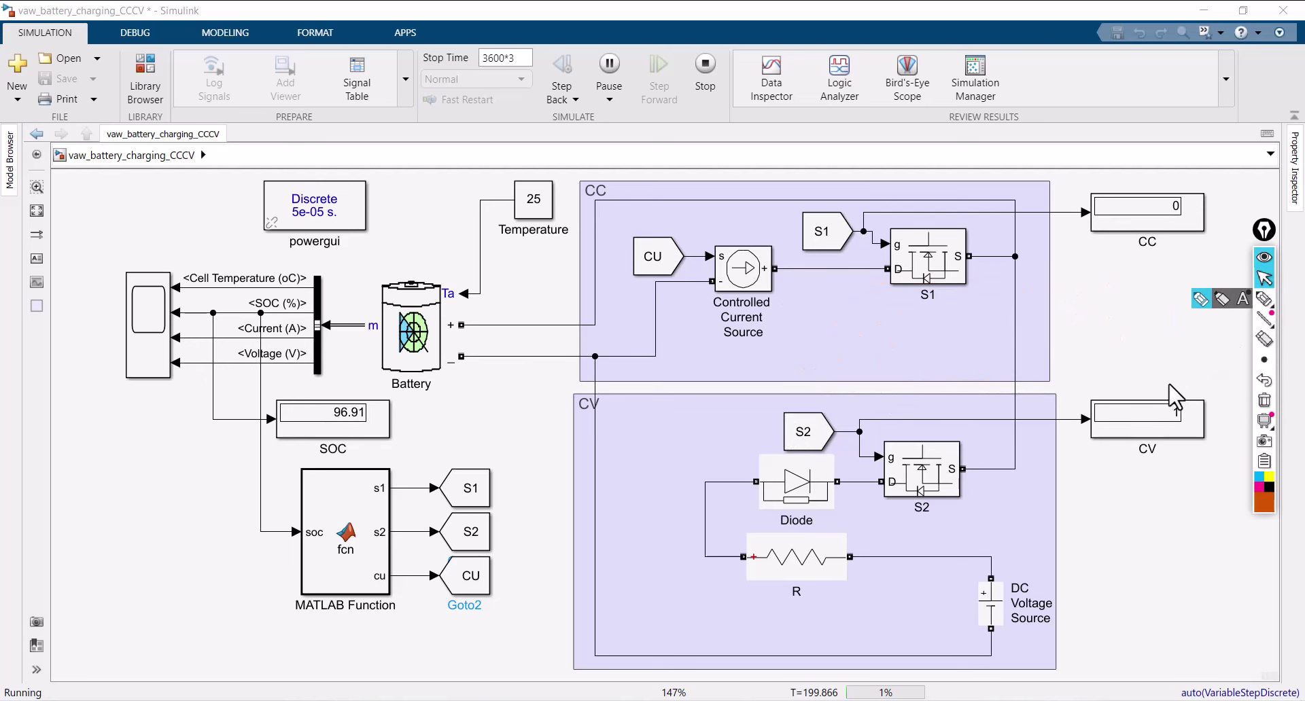
Step: Stop the running simulation
{"action": "left_click", "coordinate": [705, 68]}
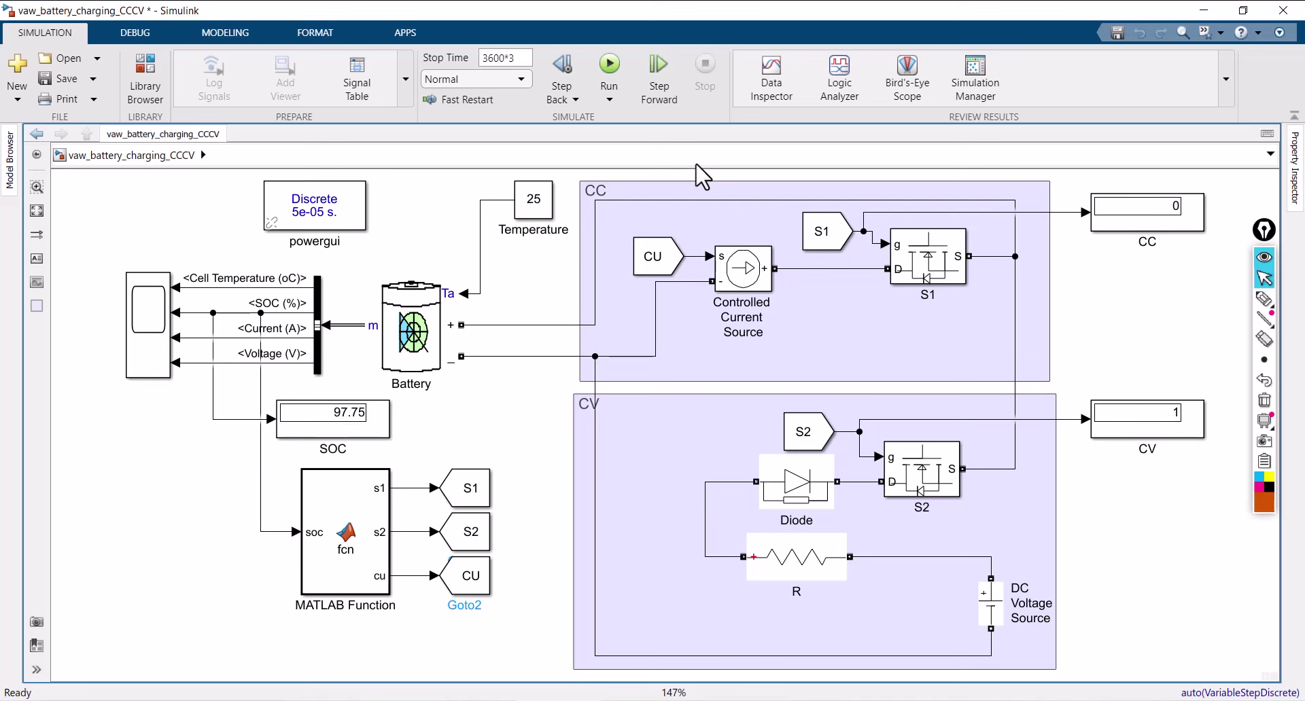
Step: Outline the CC and CV displays, both charging circuits and the Battery with the pen, and clear the annotations
{"action": "left_click", "coordinate": [1264, 299]}
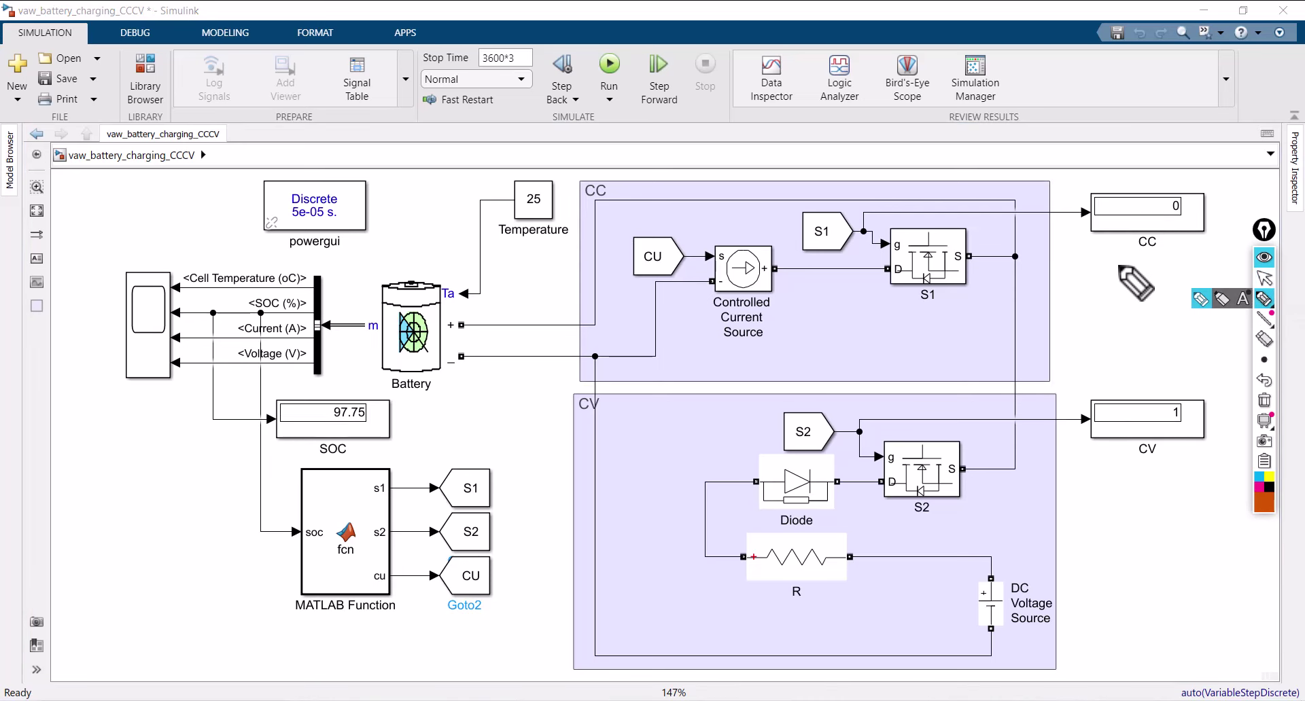
{"action": "mouse_move", "coordinate": [1120, 267]}
{"action": "left_mouse_down"}
{"action": "mouse_move", "coordinate": [1085, 240]}
{"action": "mouse_move", "coordinate": [1091, 180]}
{"action": "mouse_move", "coordinate": [1213, 183]}
{"action": "mouse_move", "coordinate": [1211, 246]}
{"action": "mouse_move", "coordinate": [1116, 263]}
{"action": "left_mouse_up"}
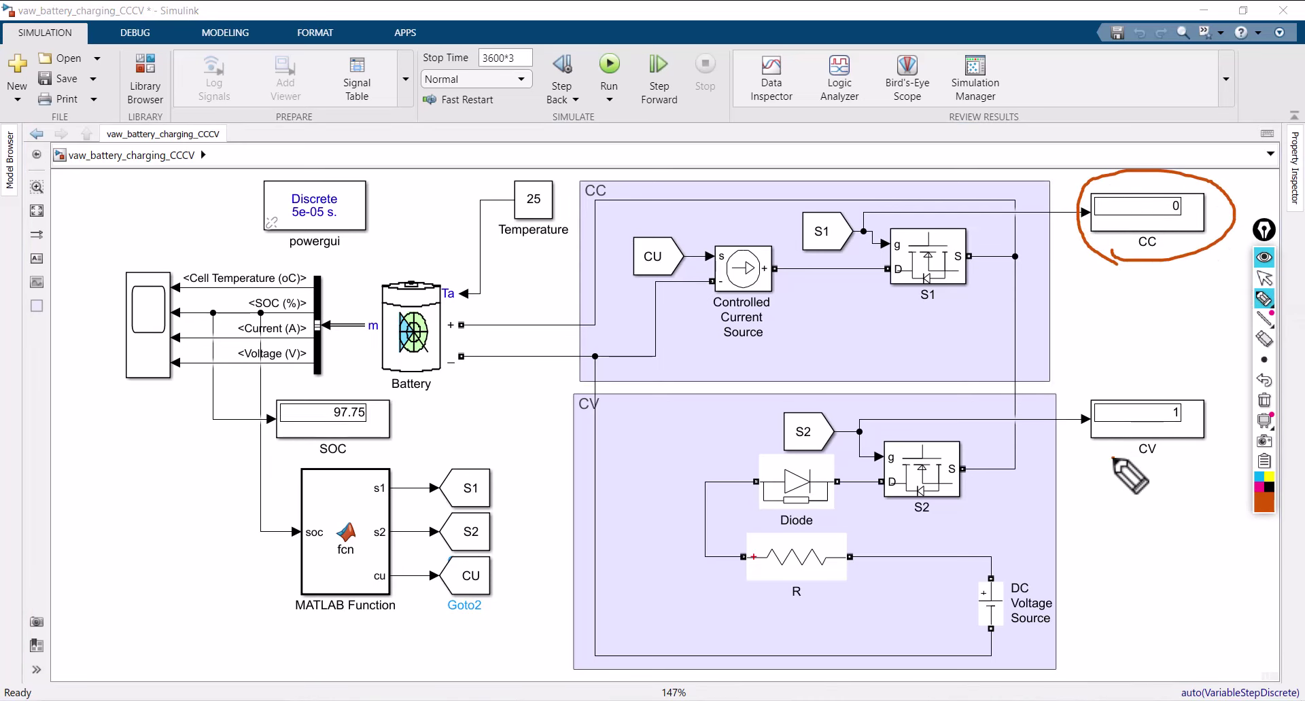
{"action": "mouse_move", "coordinate": [1113, 460]}
{"action": "left_mouse_down"}
{"action": "mouse_move", "coordinate": [1114, 360]}
{"action": "mouse_move", "coordinate": [1170, 482]}
{"action": "mouse_move", "coordinate": [1149, 449]}
{"action": "left_mouse_up"}
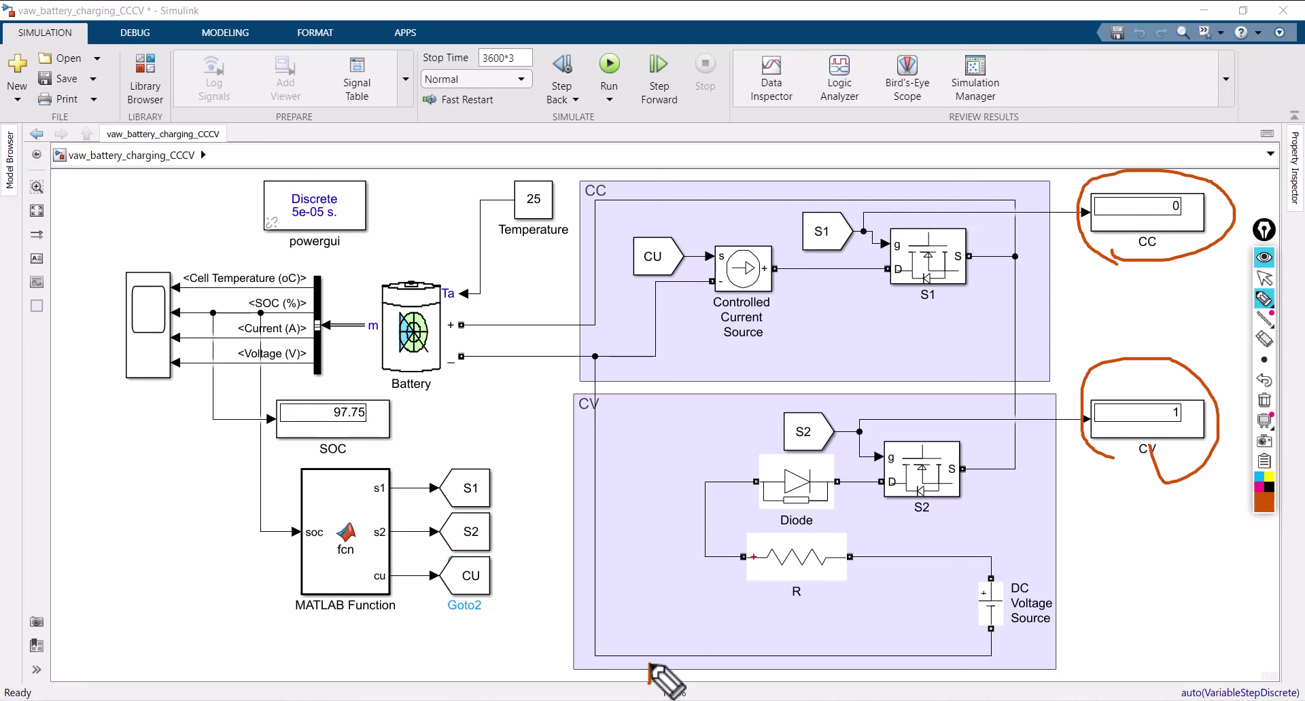
{"action": "mouse_move", "coordinate": [650, 668]}
{"action": "left_mouse_down"}
{"action": "mouse_move", "coordinate": [612, 192]}
{"action": "mouse_move", "coordinate": [727, 172]}
{"action": "mouse_move", "coordinate": [981, 174]}
{"action": "mouse_move", "coordinate": [1018, 196]}
{"action": "mouse_move", "coordinate": [1101, 631]}
{"action": "mouse_move", "coordinate": [651, 678]}
{"action": "left_mouse_up"}
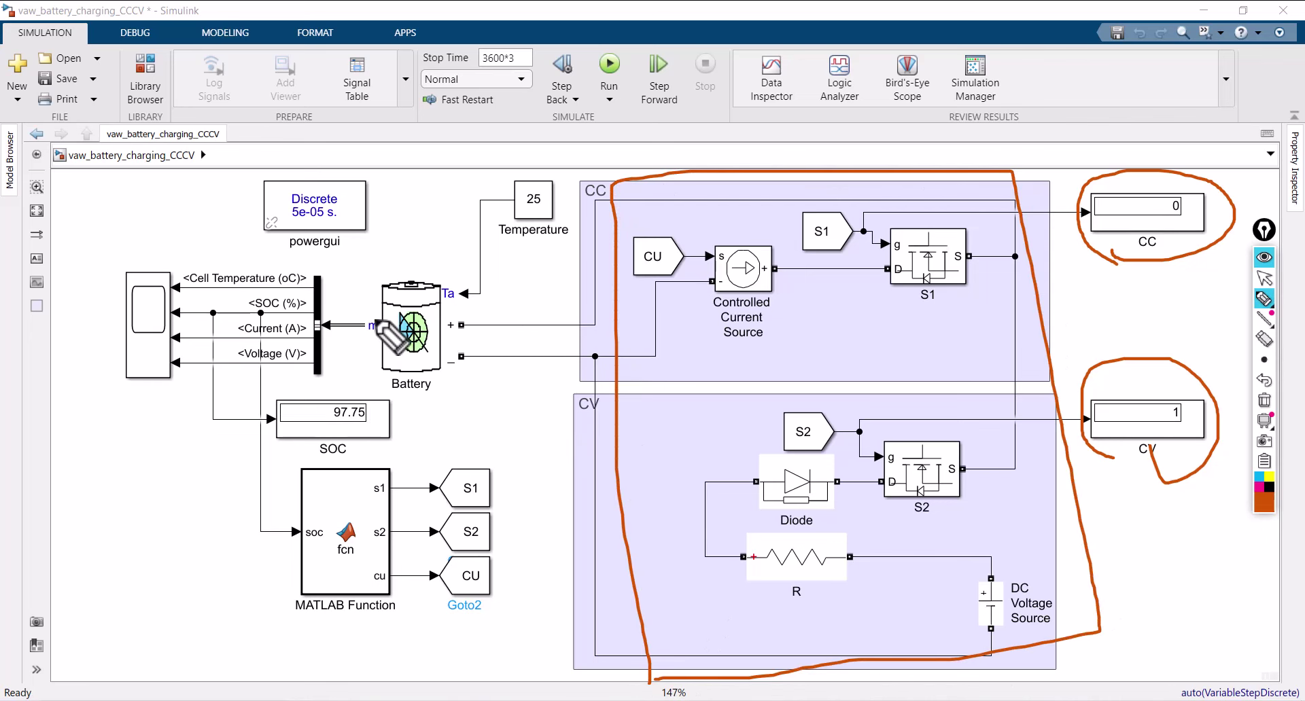
{"action": "mouse_move", "coordinate": [379, 325]}
{"action": "left_mouse_down"}
{"action": "mouse_move", "coordinate": [462, 325]}
{"action": "mouse_move", "coordinate": [378, 354]}
{"action": "left_mouse_up"}
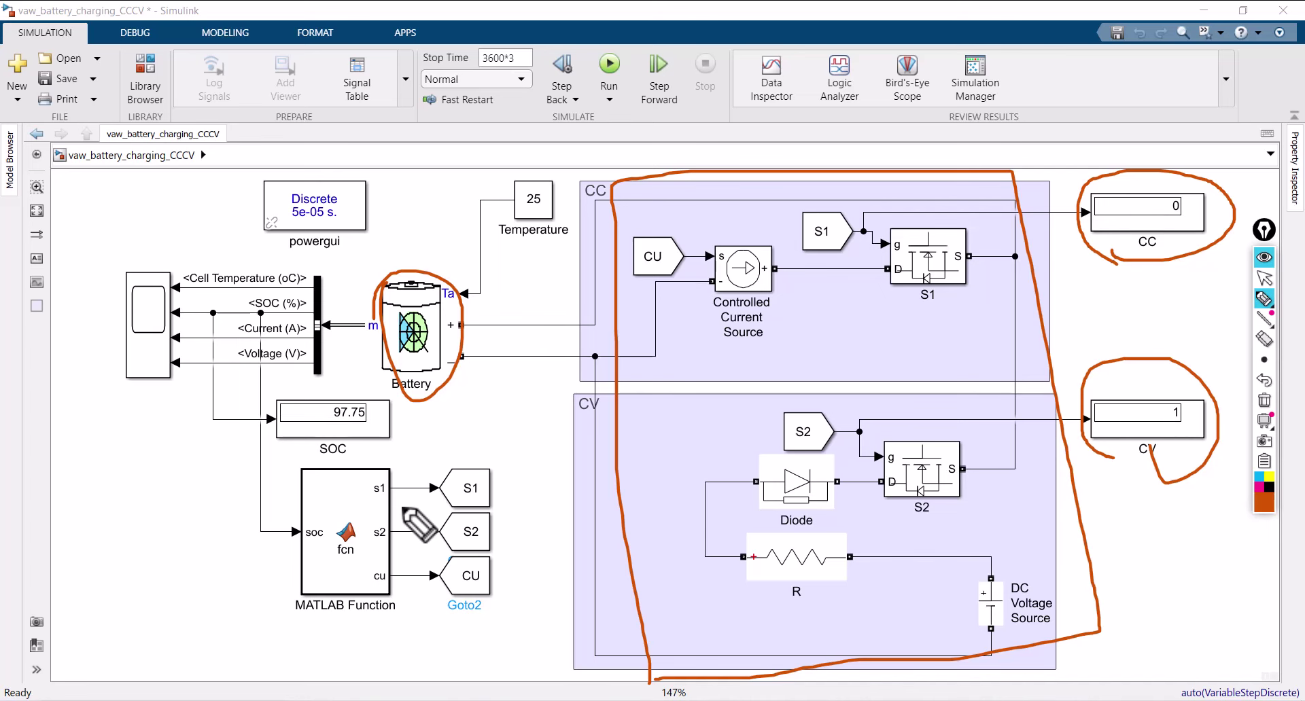
{"action": "left_click", "coordinate": [1264, 400]}
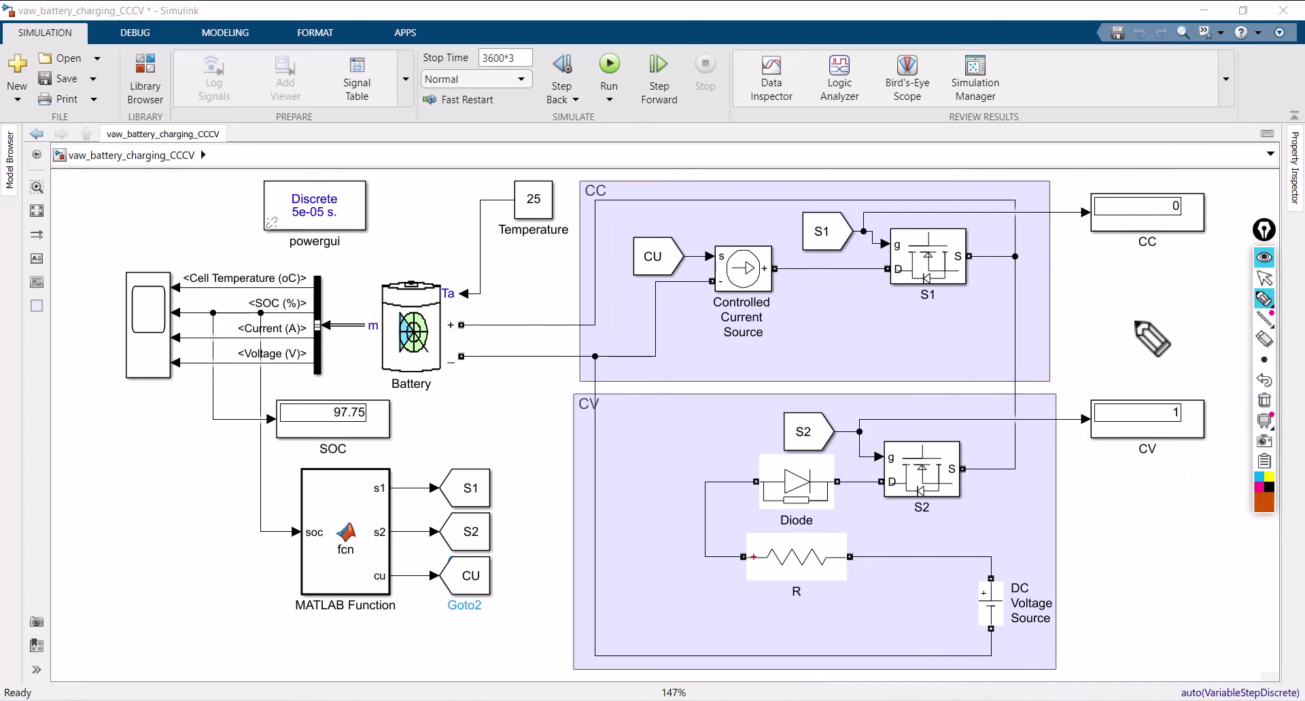
Step: Write 90% between the CC and CV displays, outline the charging circuits and Battery, and clear the annotations
{"action": "mouse_move", "coordinate": [1129, 320]}
{"action": "left_mouse_down"}
{"action": "mouse_move", "coordinate": [1137, 373]}
{"action": "mouse_move", "coordinate": [1162, 322]}
{"action": "mouse_move", "coordinate": [1186, 372]}
{"action": "left_mouse_up"}
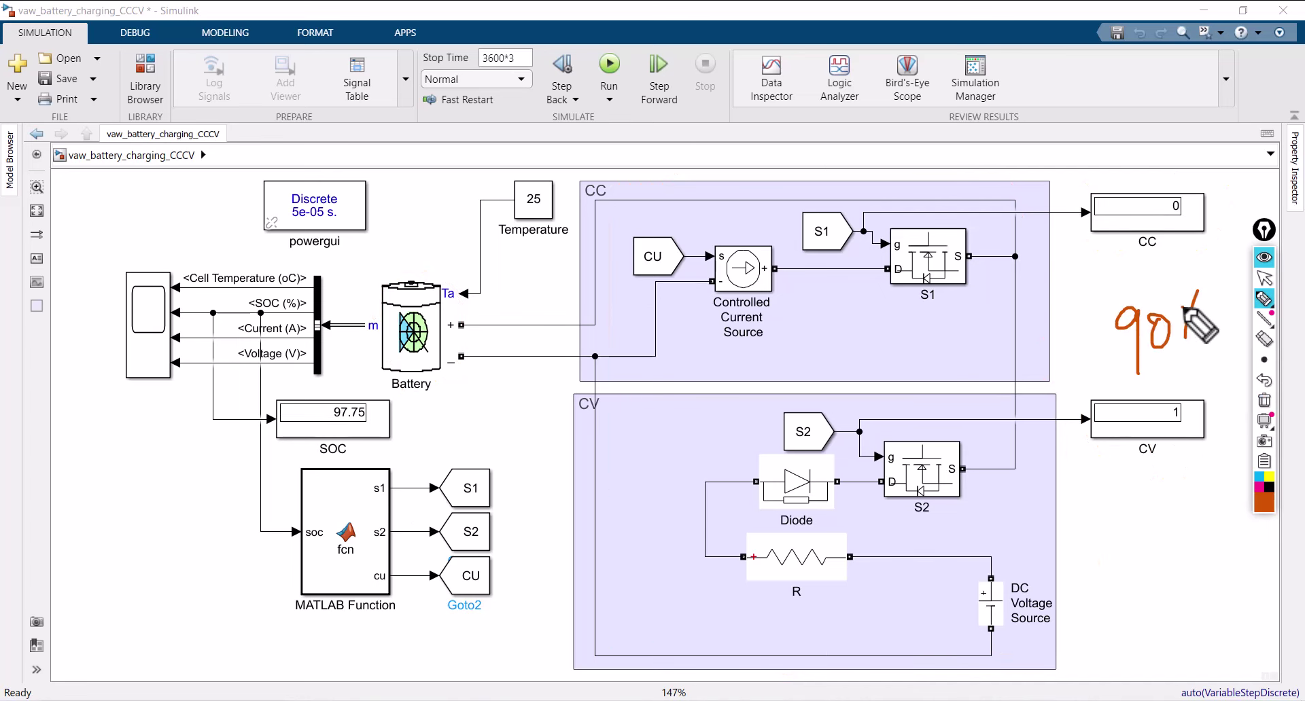
{"action": "left_click", "coordinate": [1208, 326]}
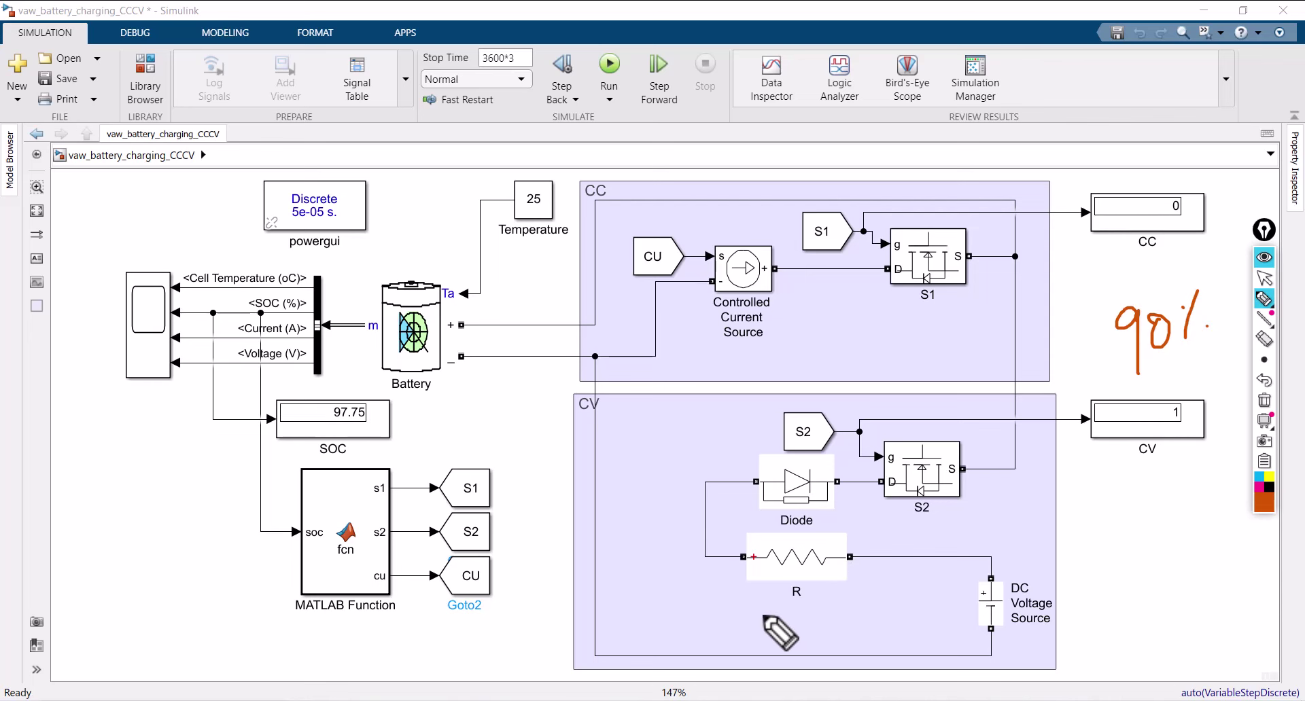
{"action": "mouse_move", "coordinate": [585, 671]}
{"action": "left_mouse_down"}
{"action": "mouse_move", "coordinate": [554, 498]}
{"action": "mouse_move", "coordinate": [557, 229]}
{"action": "mouse_move", "coordinate": [579, 164]}
{"action": "mouse_move", "coordinate": [1015, 160]}
{"action": "mouse_move", "coordinate": [1061, 203]}
{"action": "mouse_move", "coordinate": [1117, 544]}
{"action": "mouse_move", "coordinate": [1030, 645]}
{"action": "mouse_move", "coordinate": [639, 658]}
{"action": "mouse_move", "coordinate": [615, 645]}
{"action": "left_mouse_up"}
{"action": "mouse_move", "coordinate": [377, 297]}
{"action": "left_mouse_down"}
{"action": "mouse_move", "coordinate": [473, 301]}
{"action": "mouse_move", "coordinate": [387, 234]}
{"action": "left_mouse_up"}
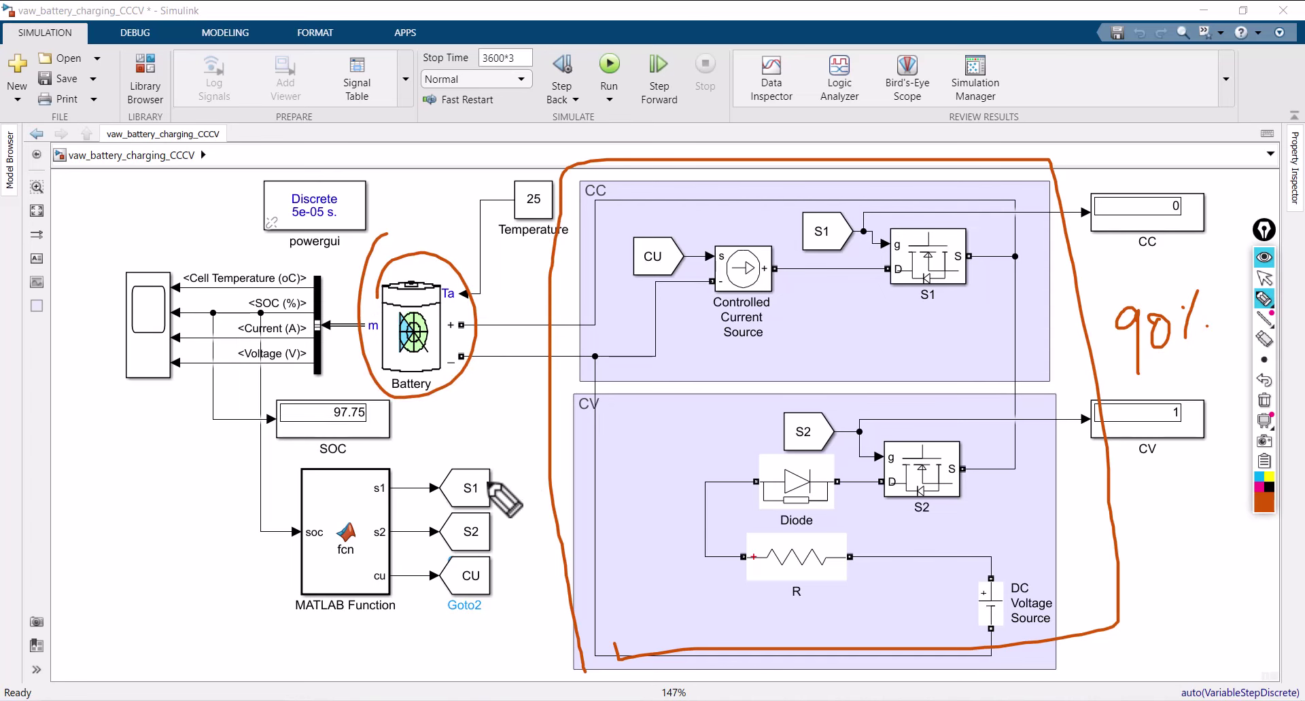
{"action": "left_click", "coordinate": [1264, 401]}
{"action": "mouse_move", "coordinate": [1259, 302]}
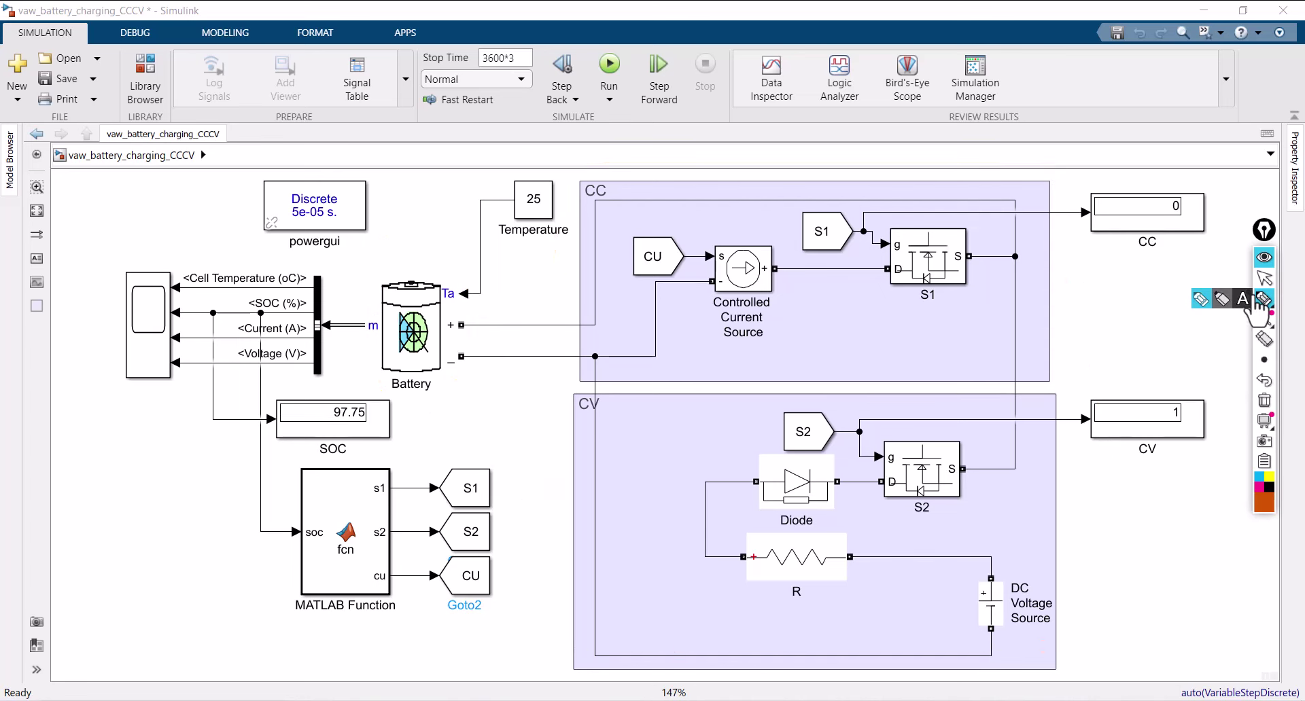
{"action": "left_click", "coordinate": [1265, 277]}
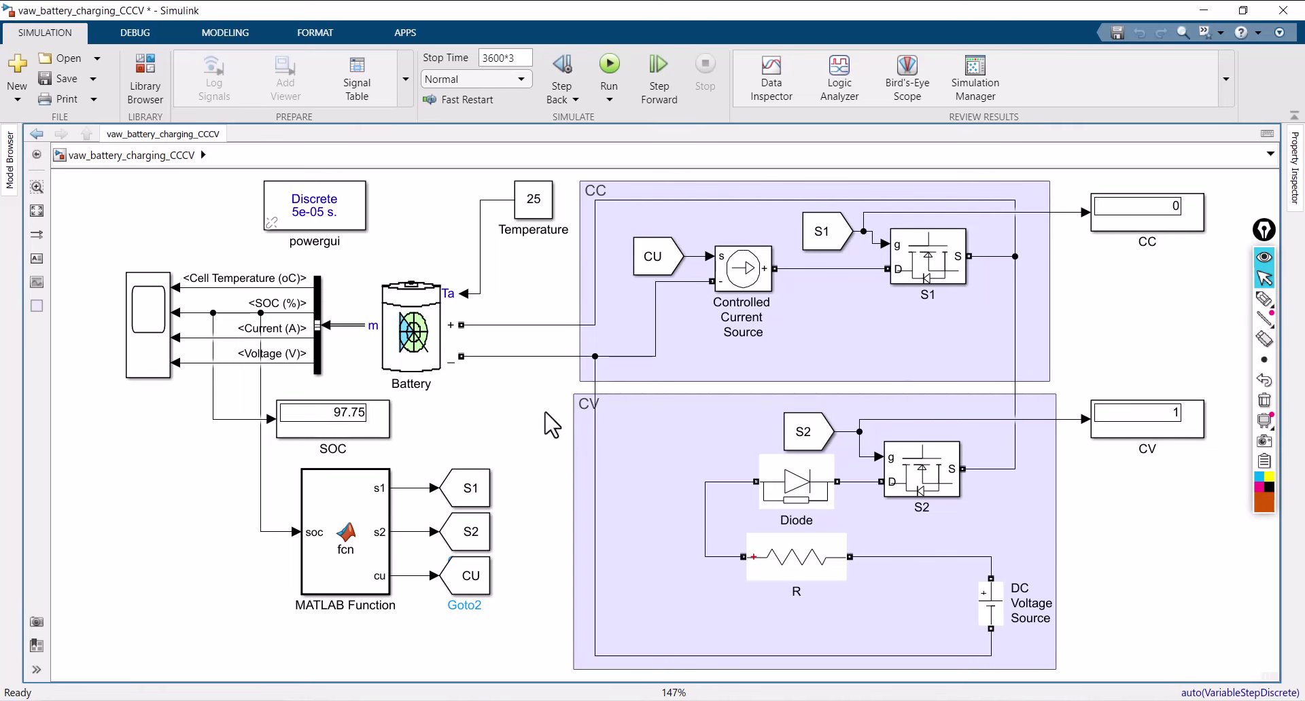
Step: Open the MATLAB Function block's code for editing
{"action": "left_click", "coordinate": [337, 554]}
{"action": "double_click", "coordinate": [346, 515]}
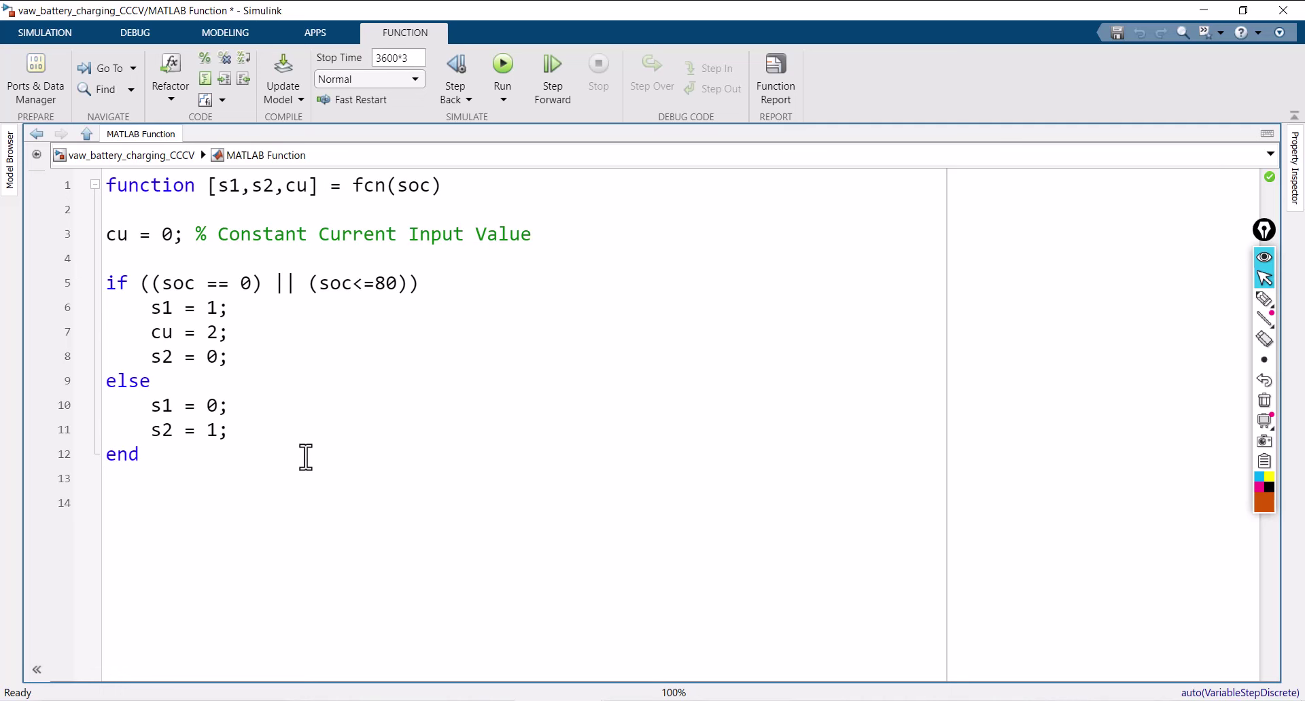
Step: Annotate the first if branch of the function code with the pen and clear the annotations
{"action": "left_click", "coordinate": [1265, 300]}
{"action": "mouse_move", "coordinate": [218, 296]}
{"action": "left_mouse_down"}
{"action": "mouse_move", "coordinate": [239, 311]}
{"action": "mouse_move", "coordinate": [230, 382]}
{"action": "mouse_move", "coordinate": [217, 372]}
{"action": "left_mouse_up"}
{"action": "mouse_move", "coordinate": [299, 323]}
{"action": "left_mouse_down"}
{"action": "mouse_move", "coordinate": [314, 353]}
{"action": "mouse_move", "coordinate": [324, 333]}
{"action": "mouse_move", "coordinate": [364, 344]}
{"action": "left_mouse_up"}
{"action": "left_click", "coordinate": [1266, 406]}
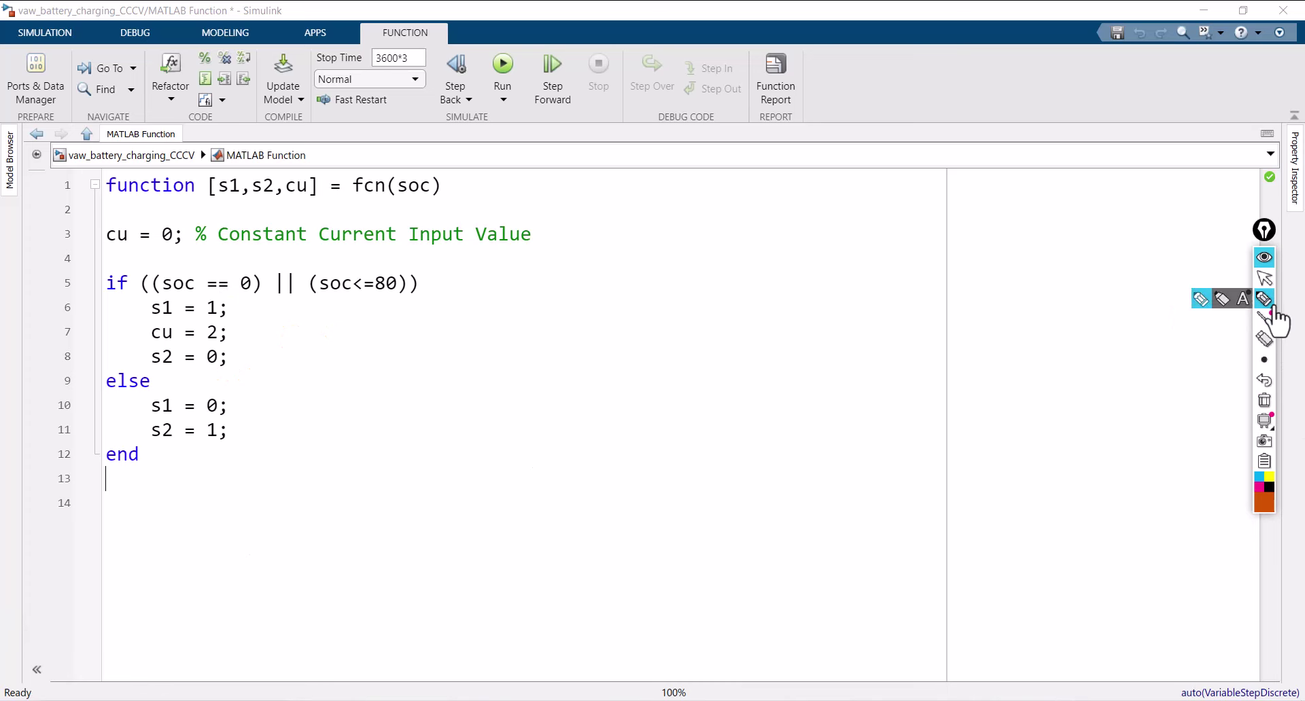
{"action": "left_click", "coordinate": [1266, 279]}
Step: Turn the else line of the function into elseif ((soc>80) && (soc<90))
{"action": "left_click", "coordinate": [160, 383]}
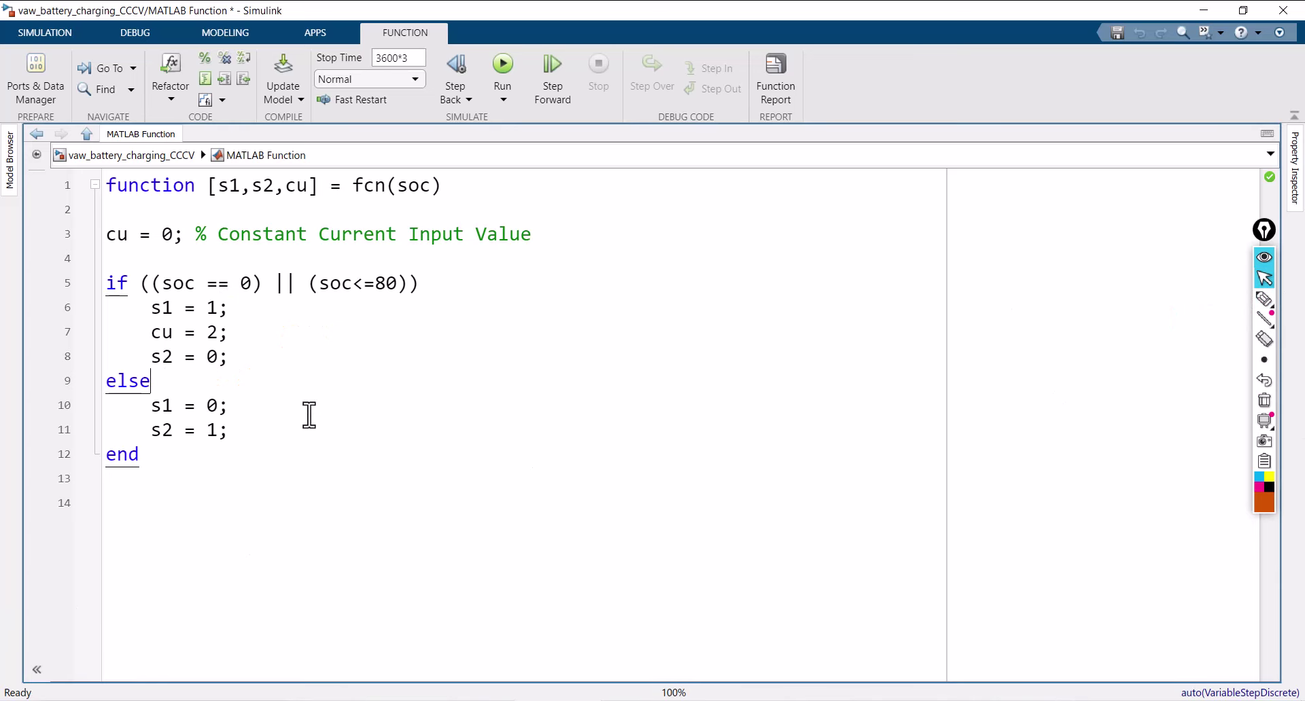
{"action": "type", "text": "if (("}
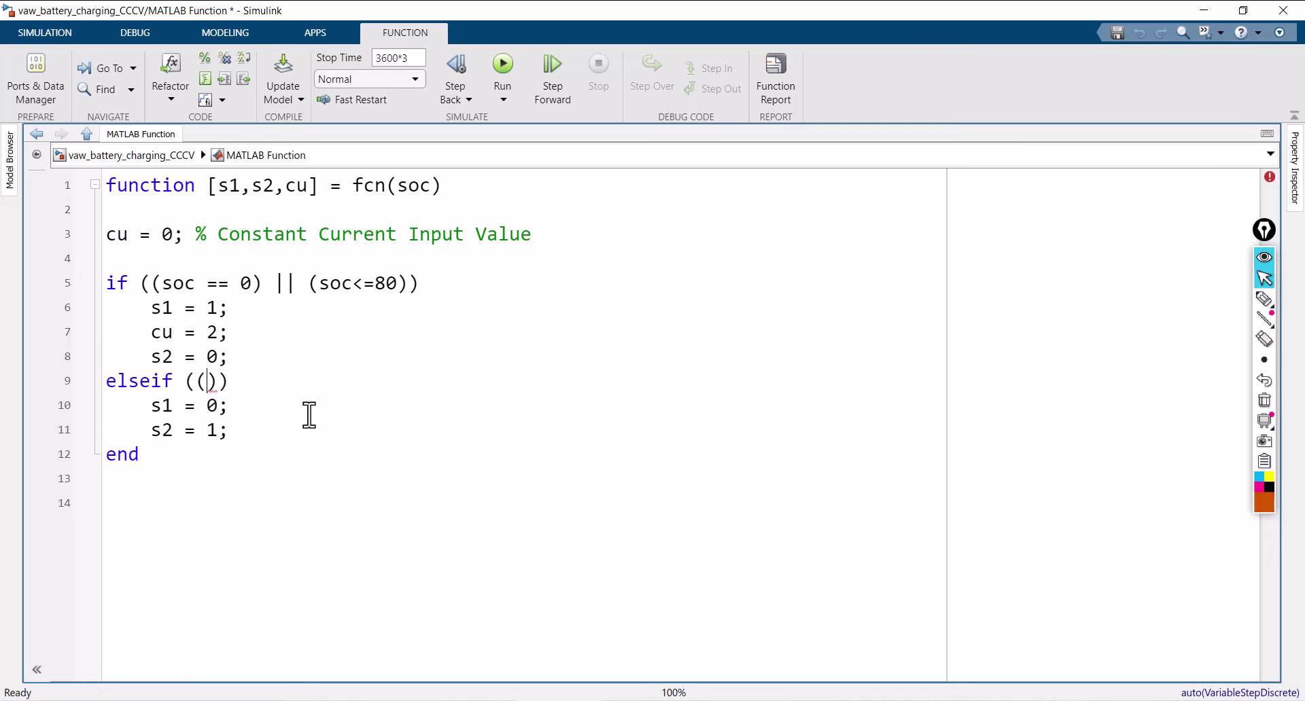
{"action": "type", "text": "soc"}
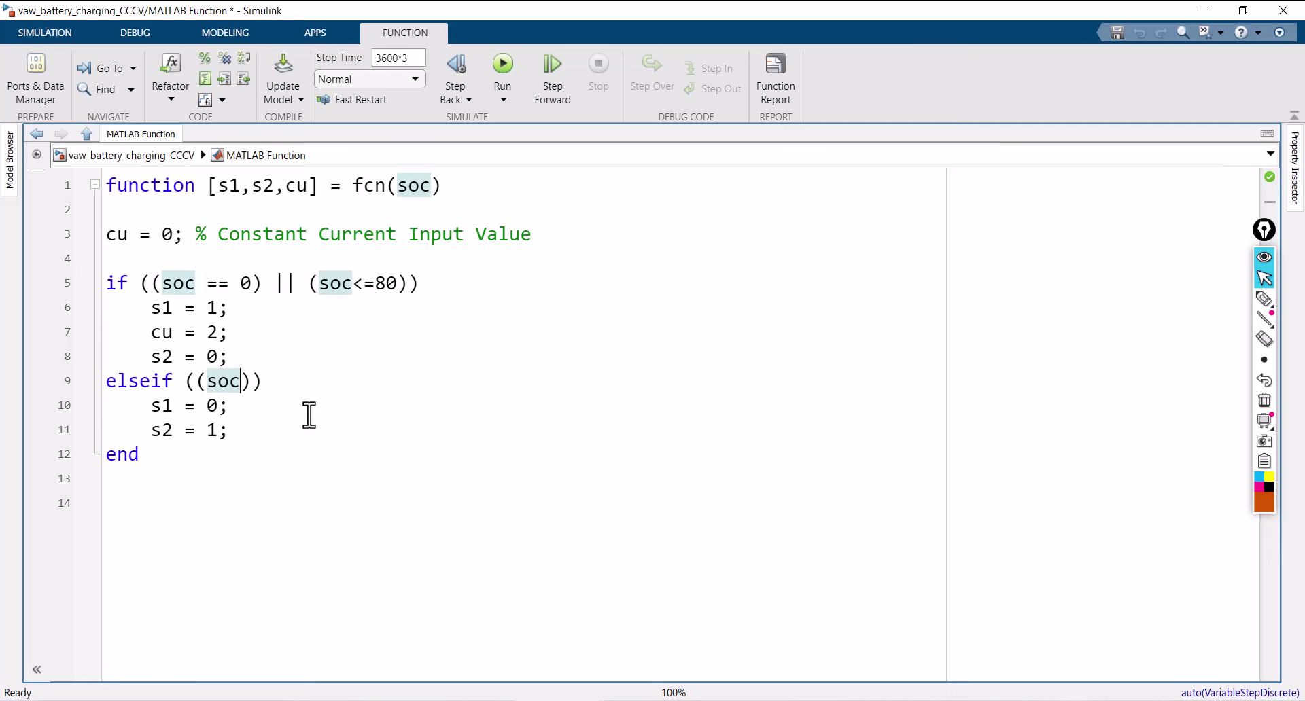
{"action": "type", "text": ">80"}
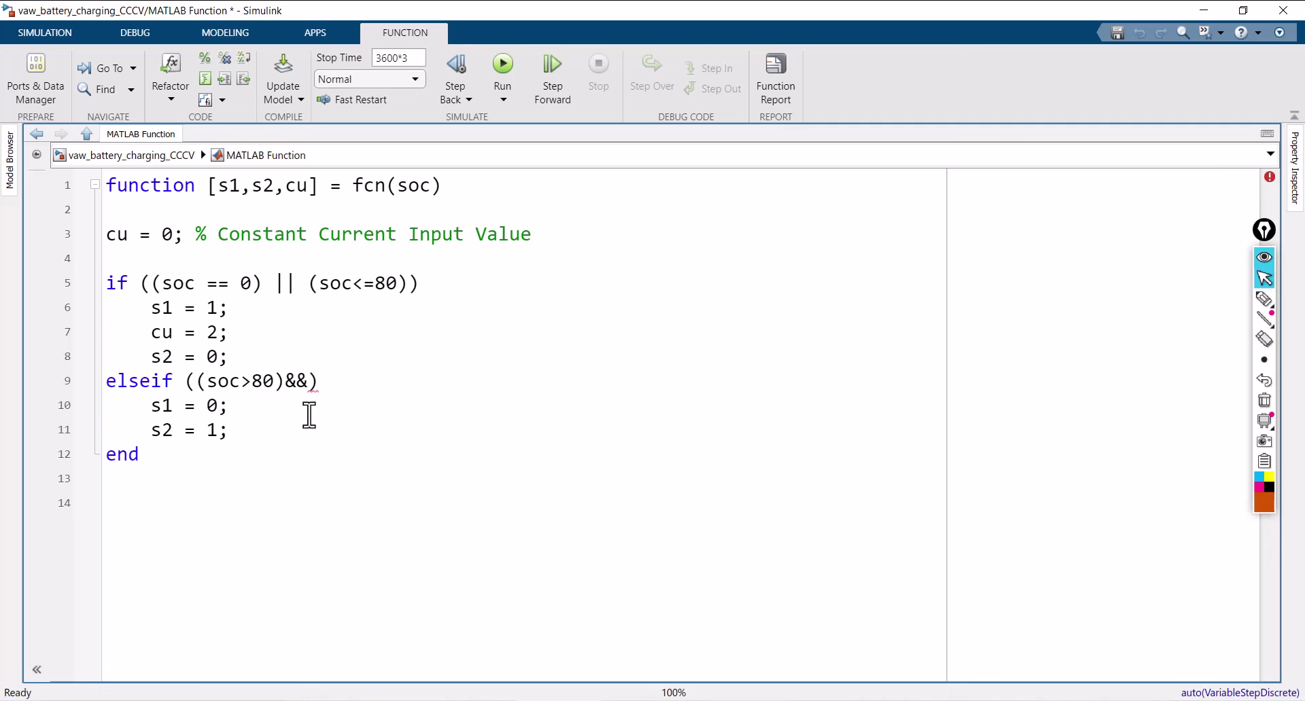
{"action": "type", "text": ")&&(soc"}
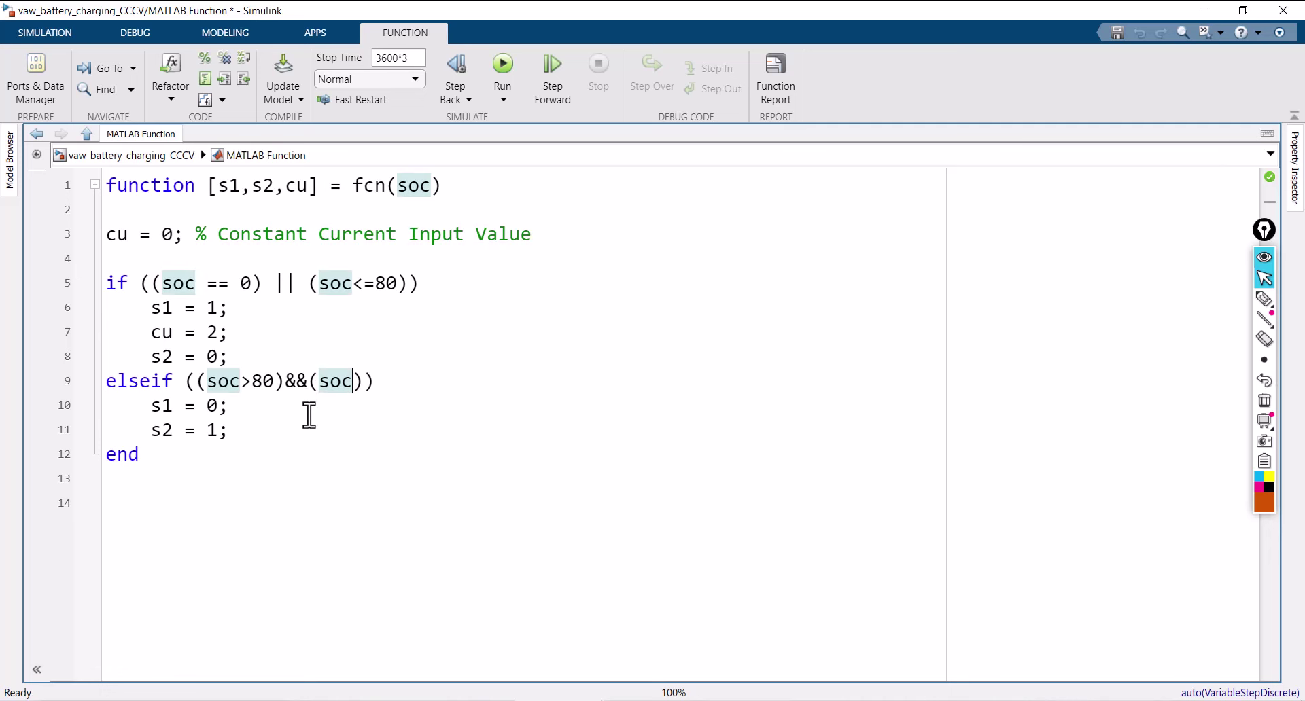
{"action": "type", "text": "<90"}
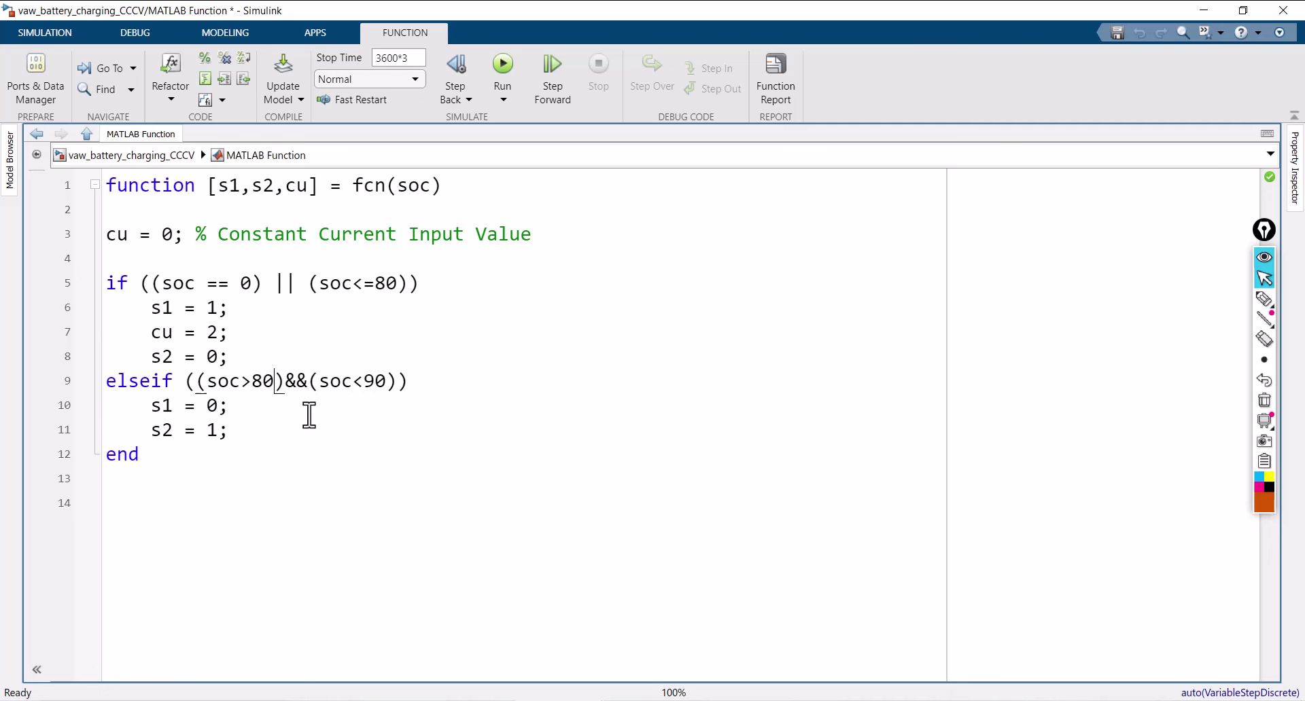
{"action": "key", "text": "Right"}
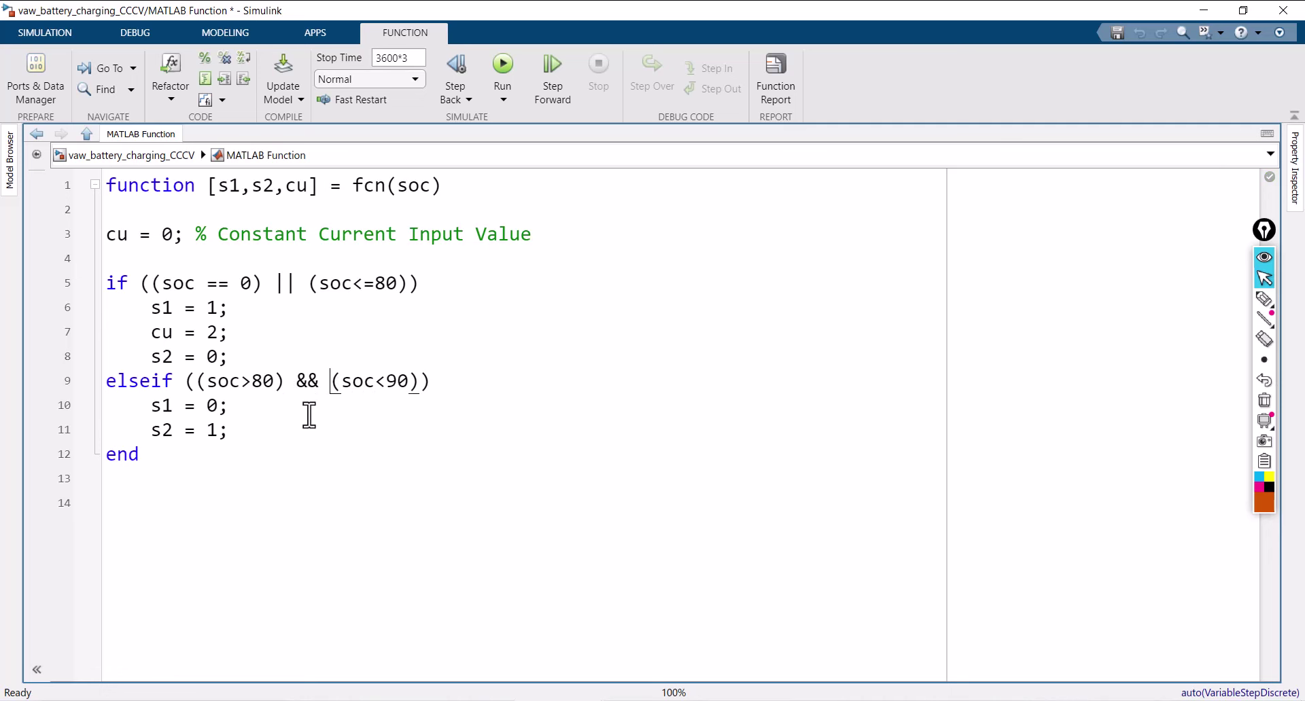
{"action": "left_click", "coordinate": [460, 389]}
Step: Underline the if condition, label the two branches CC and CV with the pen, and clear the annotations
{"action": "left_click", "coordinate": [1265, 299]}
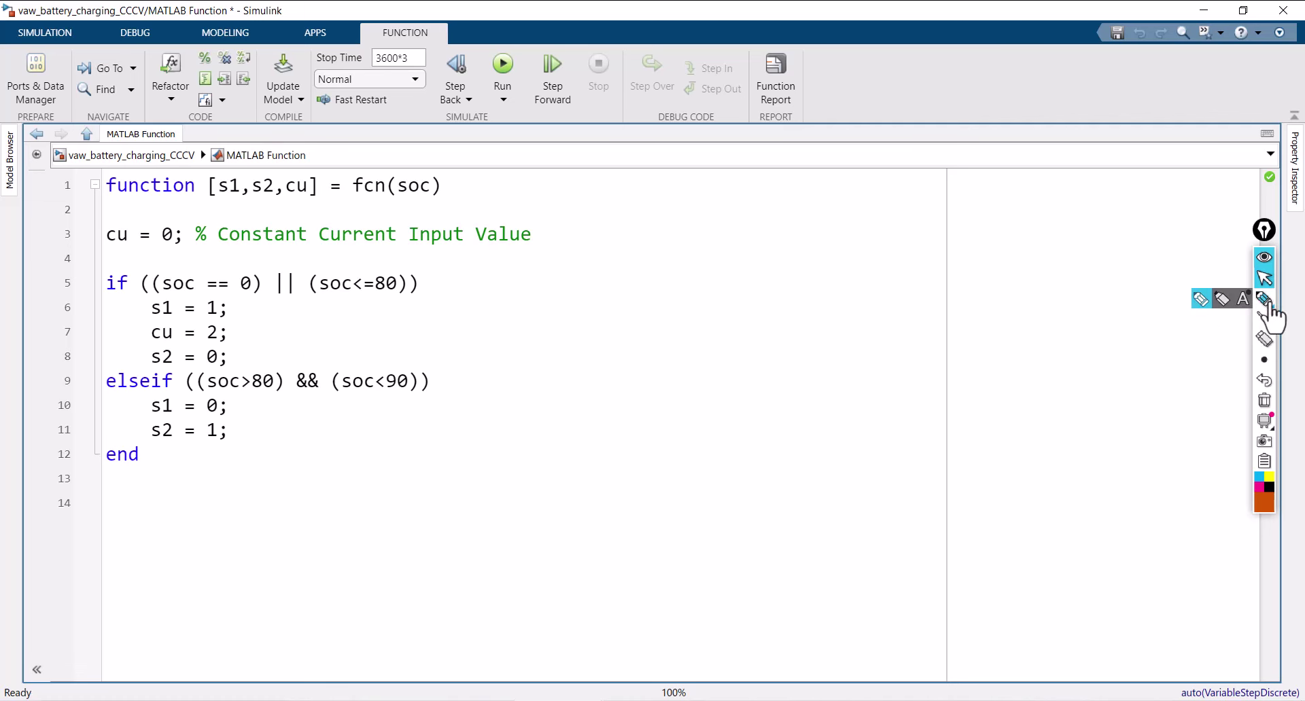
{"action": "left_click_drag", "start_coordinate": [163, 299], "coordinate": [381, 300]}
{"action": "mouse_move", "coordinate": [270, 326]}
{"action": "left_mouse_down"}
{"action": "mouse_move", "coordinate": [269, 352]}
{"action": "mouse_move", "coordinate": [298, 323]}
{"action": "mouse_move", "coordinate": [331, 332]}
{"action": "left_mouse_up"}
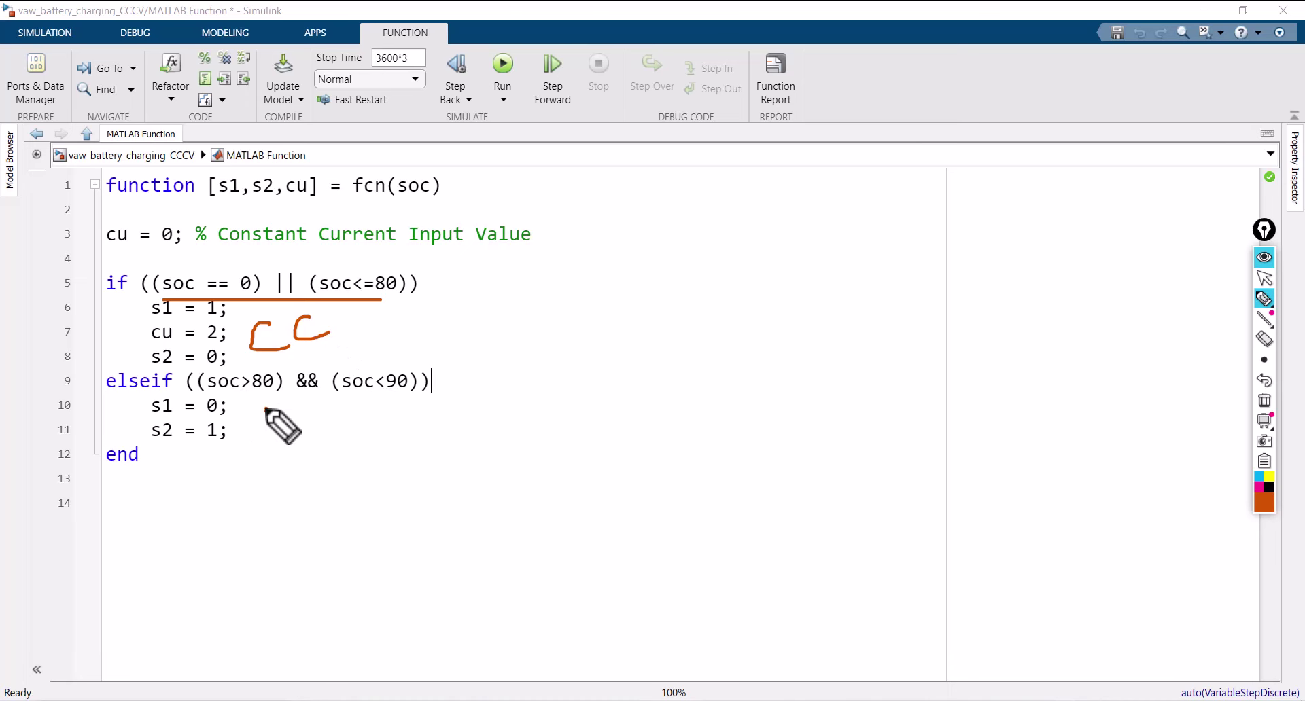
{"action": "mouse_move", "coordinate": [268, 409]}
{"action": "left_mouse_down"}
{"action": "mouse_move", "coordinate": [279, 434]}
{"action": "mouse_move", "coordinate": [291, 424]}
{"action": "left_mouse_up"}
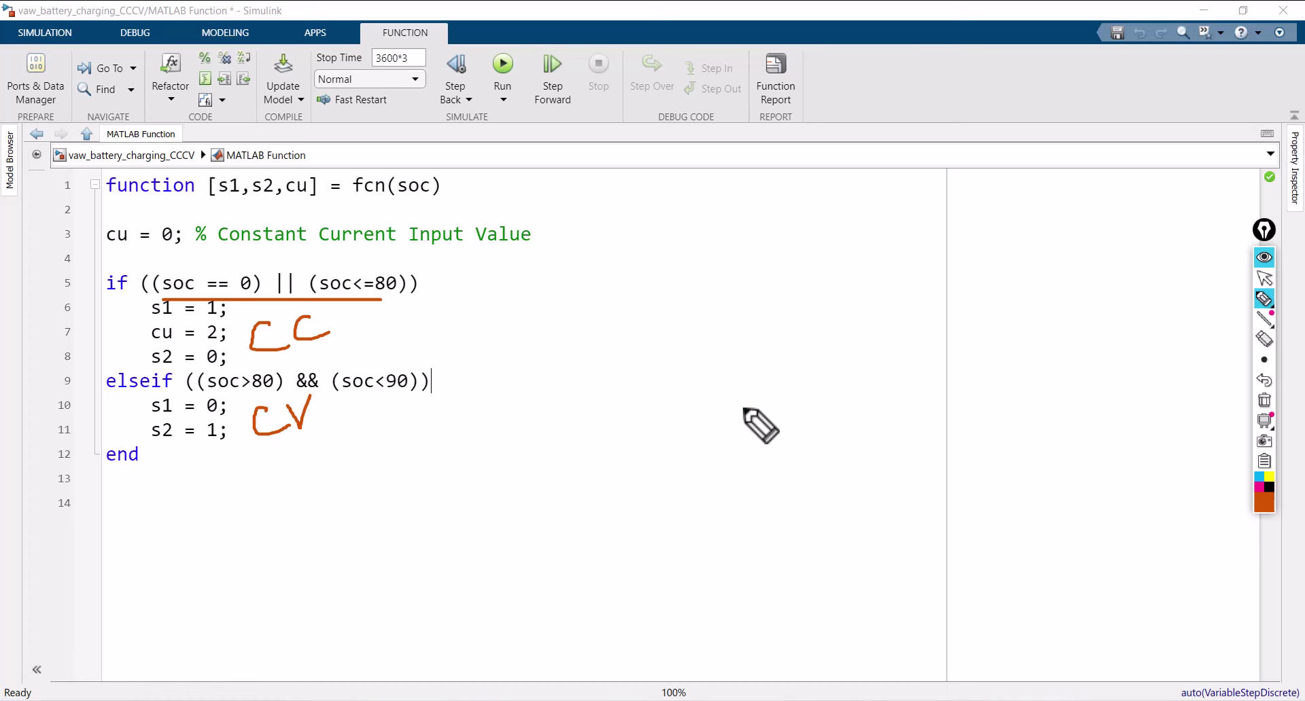
{"action": "left_click", "coordinate": [1264, 400]}
{"action": "left_click", "coordinate": [1264, 278]}
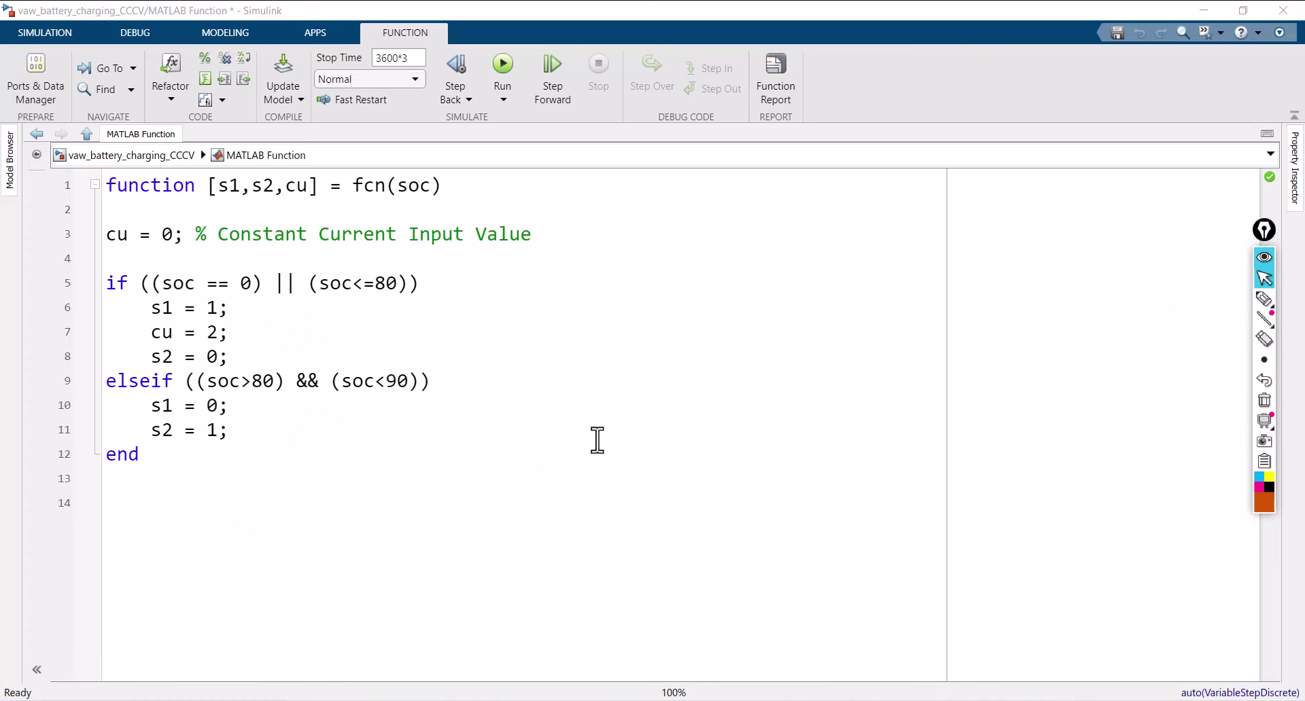
Step: Add an else branch with s1 = 0; and s2 = 0; after the elseif branch of the function, and save the model
{"action": "left_click", "coordinate": [230, 437]}
{"action": "key", "text": "Return"}
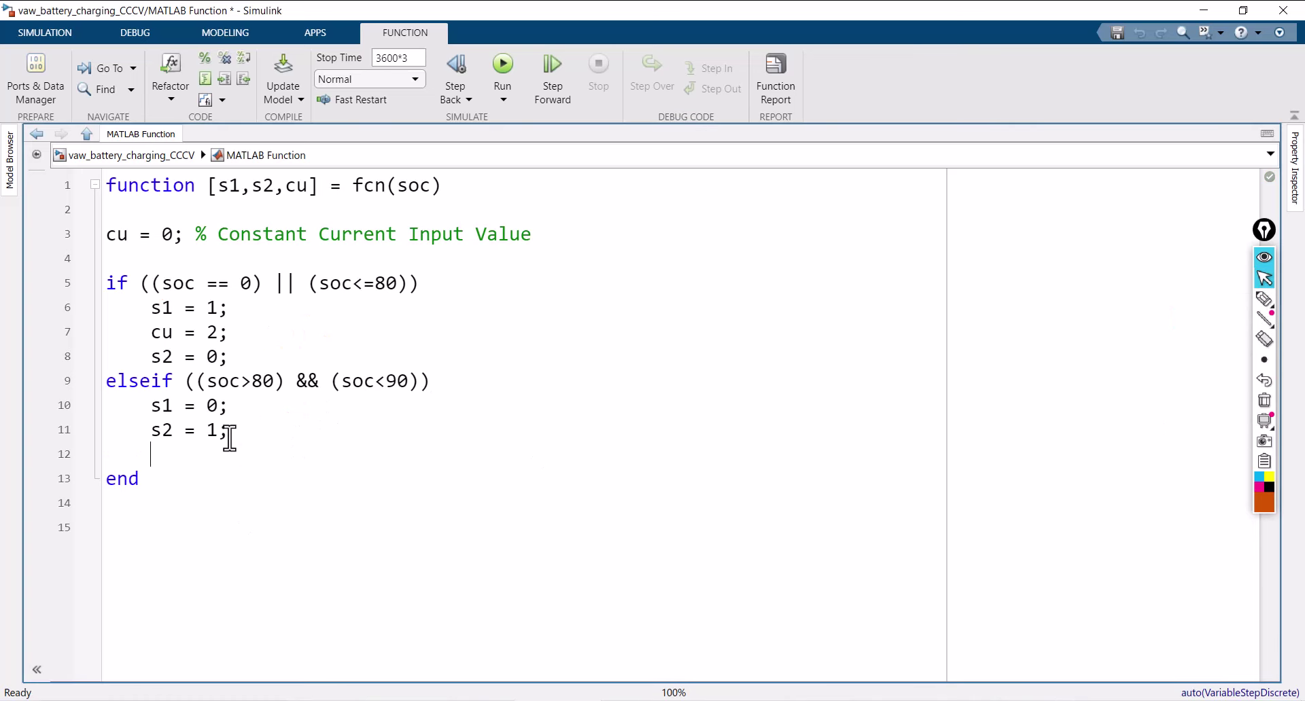
{"action": "type", "text": "else"}
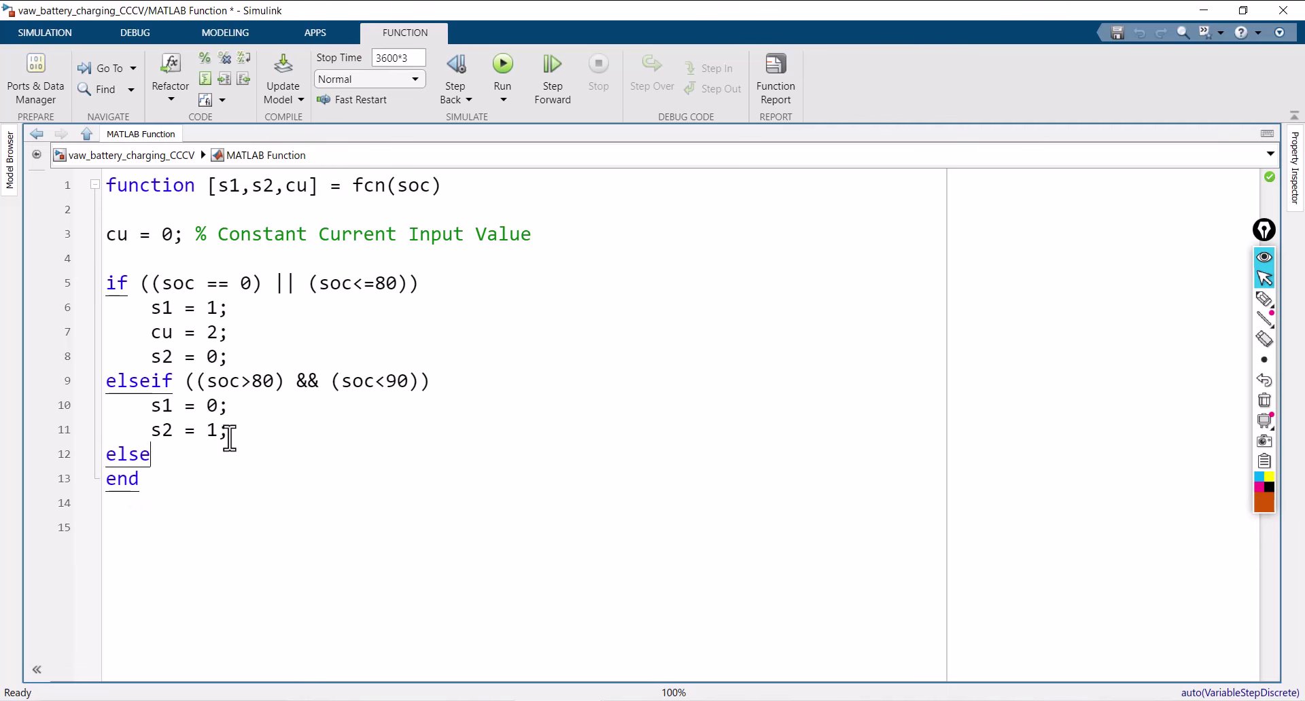
{"action": "key", "text": "Return"}
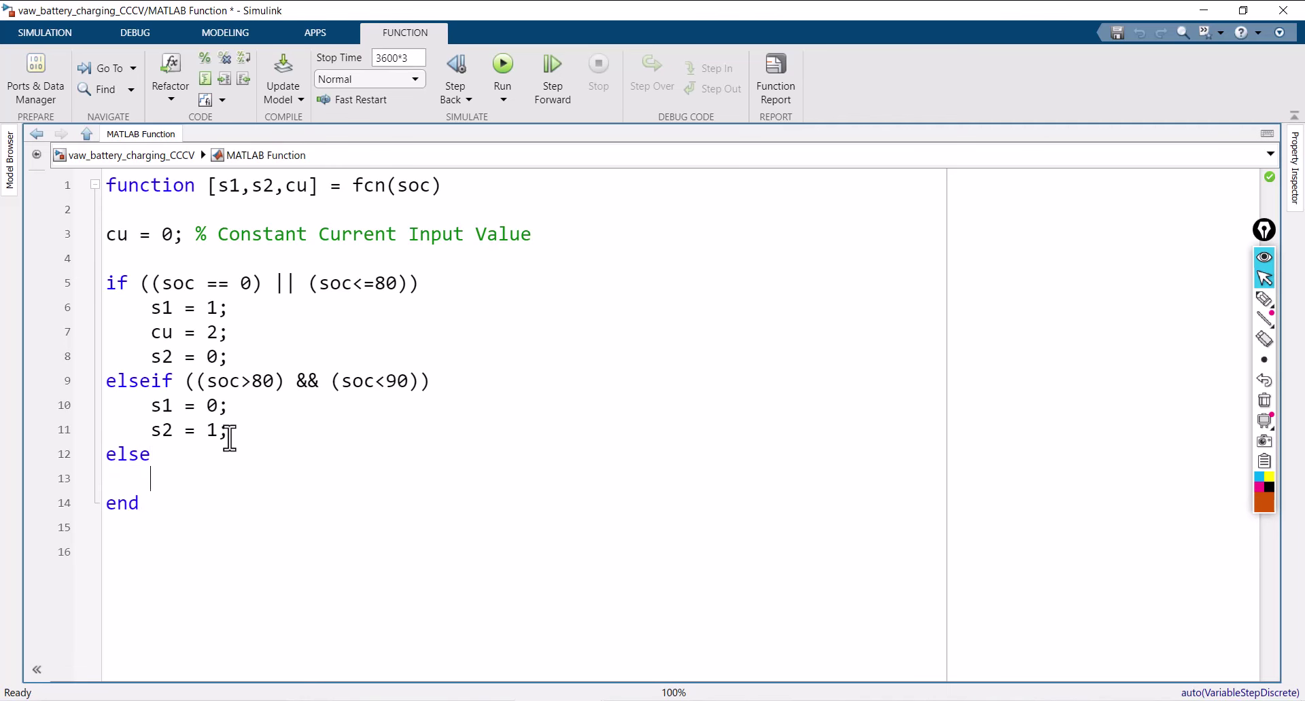
{"action": "type", "text": "s1 = 0;"}
{"action": "key", "text": "Return"}
{"action": "type", "text": "s"}
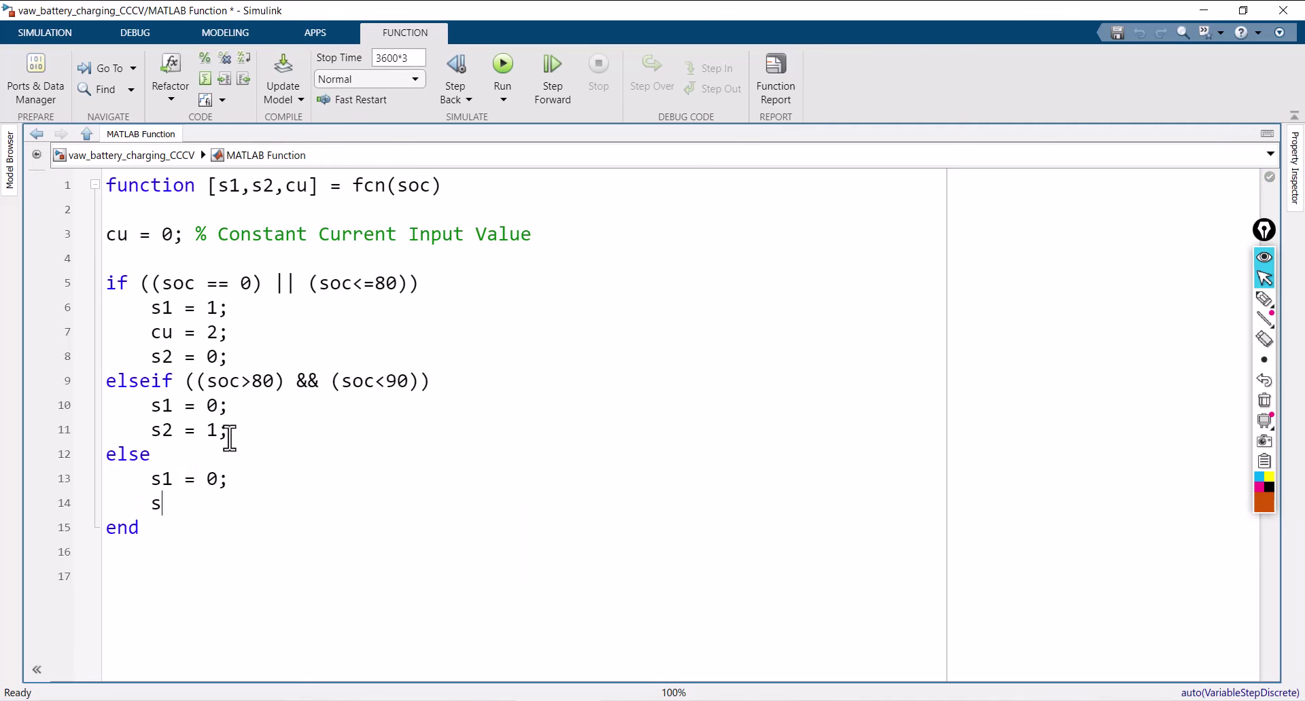
{"action": "type", "text": "2 = 0"}
{"action": "type", "text": ";"}
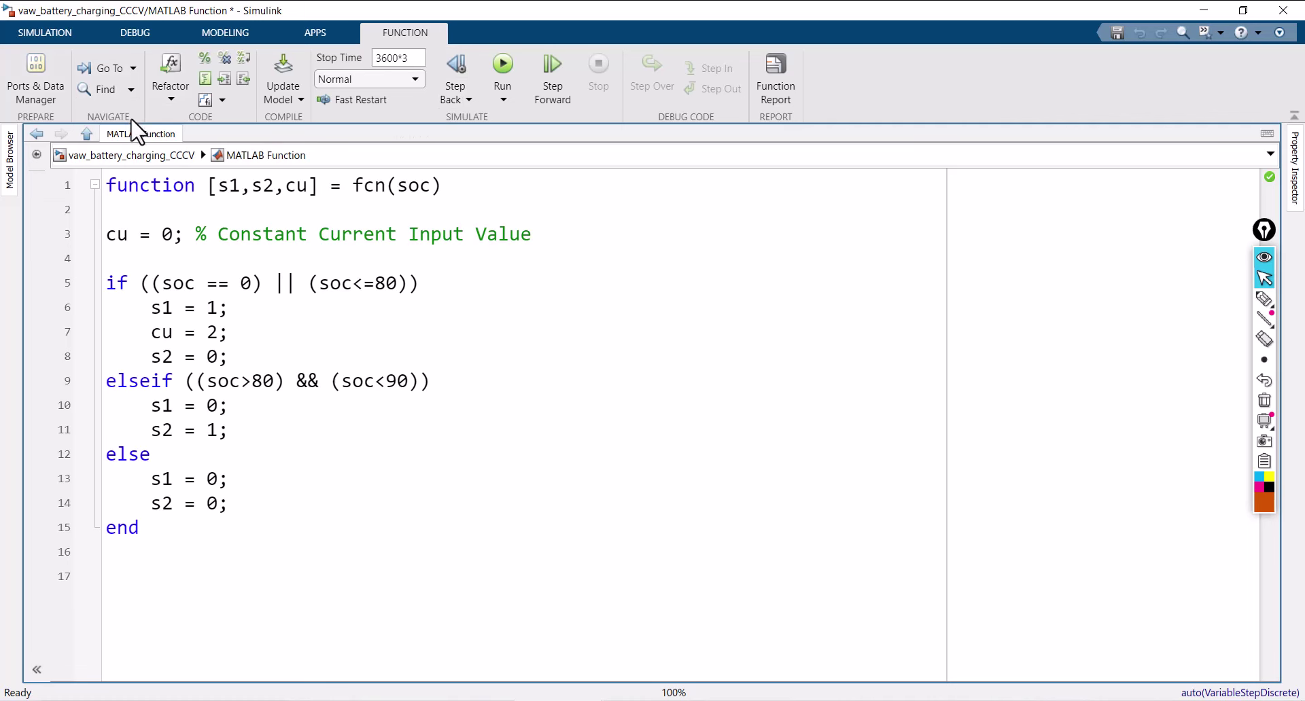
{"action": "left_click", "coordinate": [140, 155]}
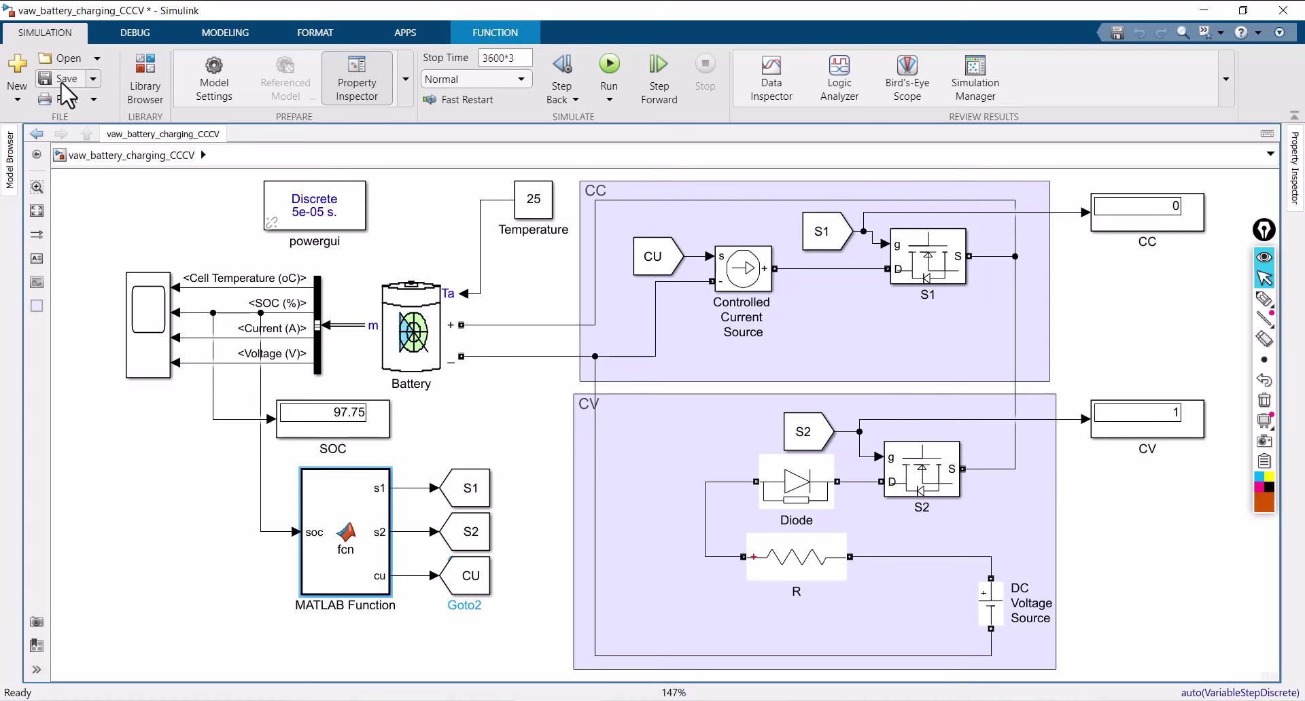
{"action": "left_click", "coordinate": [60, 79]}
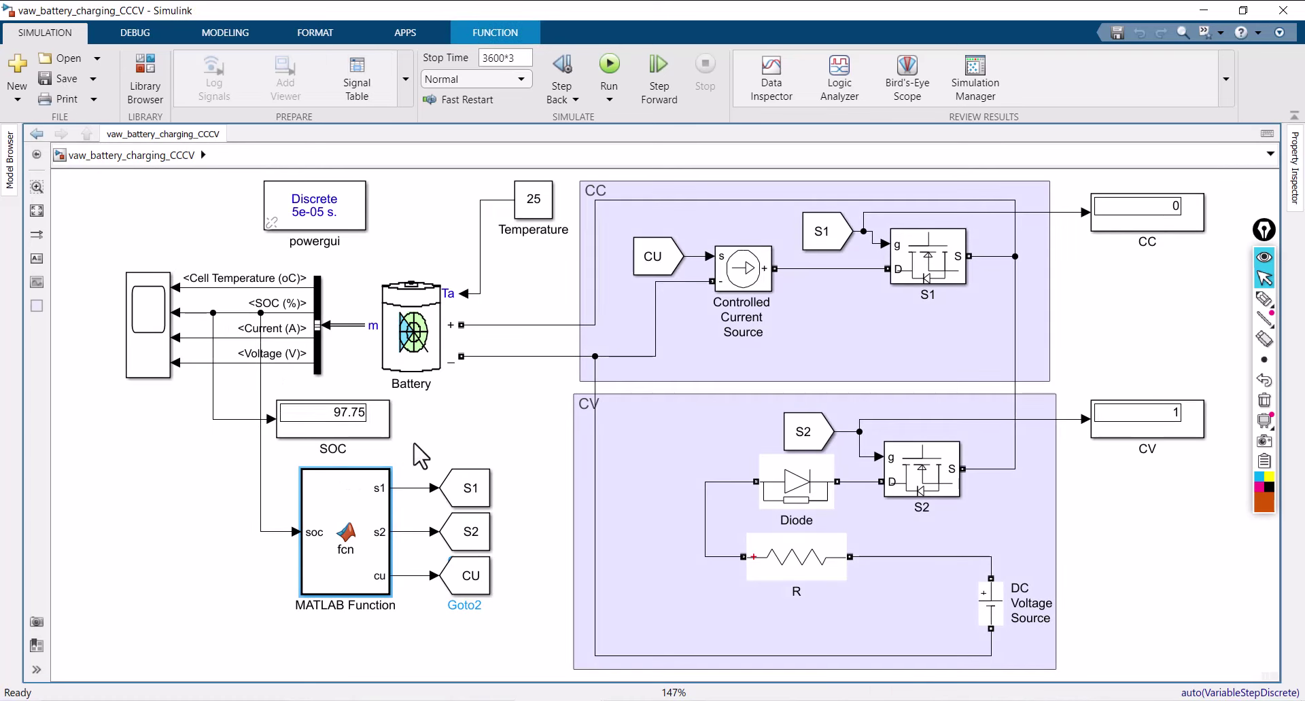
Step: Check the Battery block's initial state-of-charge parameter and run the simulation
{"action": "left_click", "coordinate": [416, 350]}
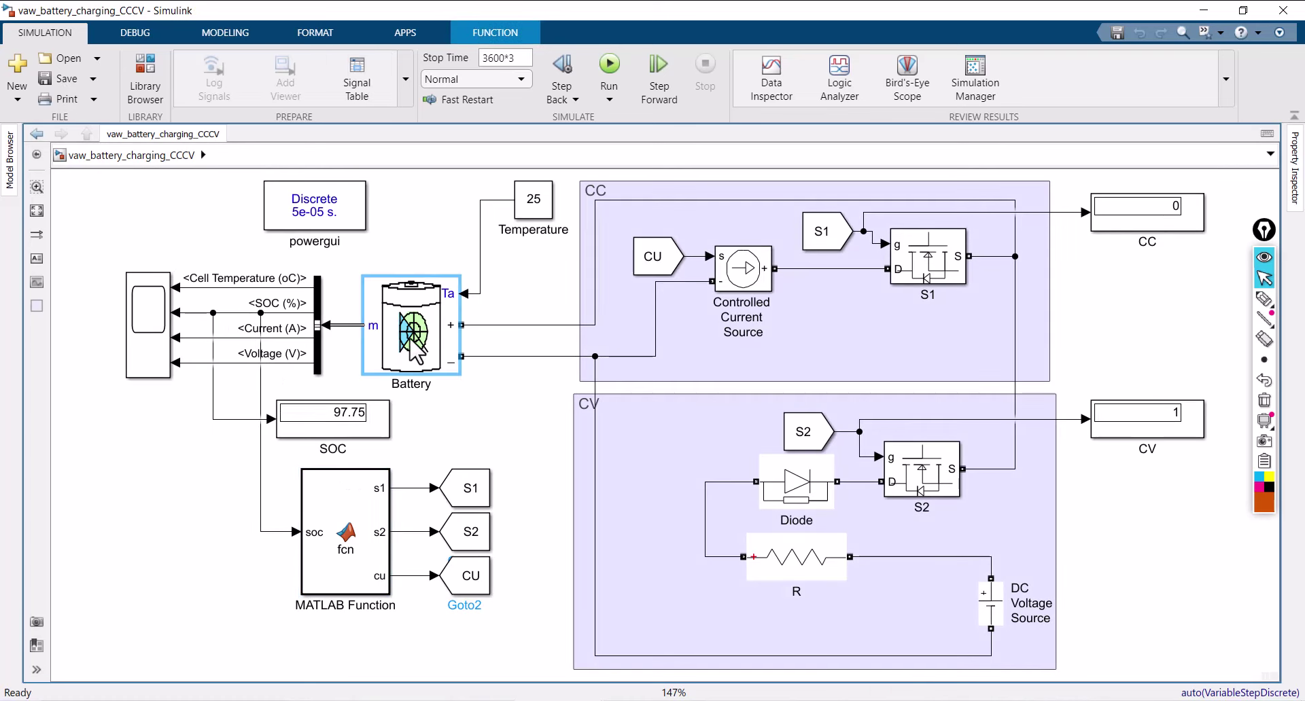
{"action": "double_click", "coordinate": [416, 350]}
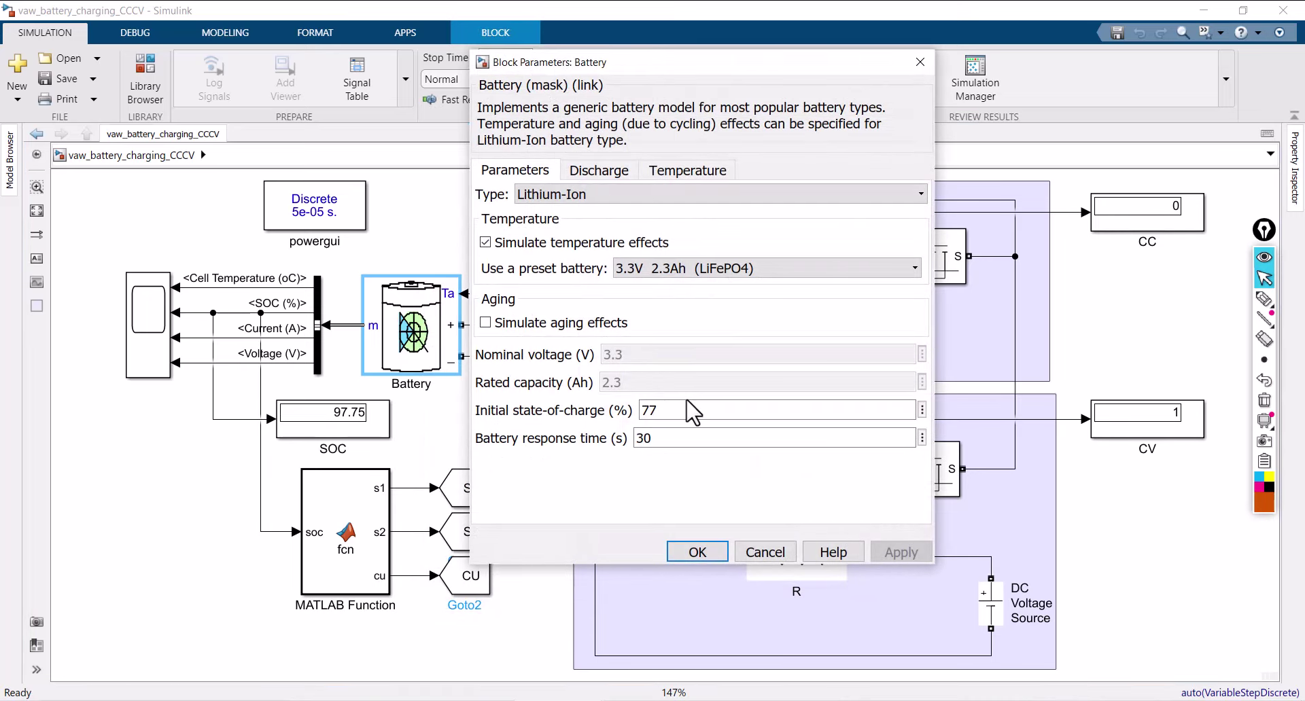
{"action": "left_click", "coordinate": [698, 552]}
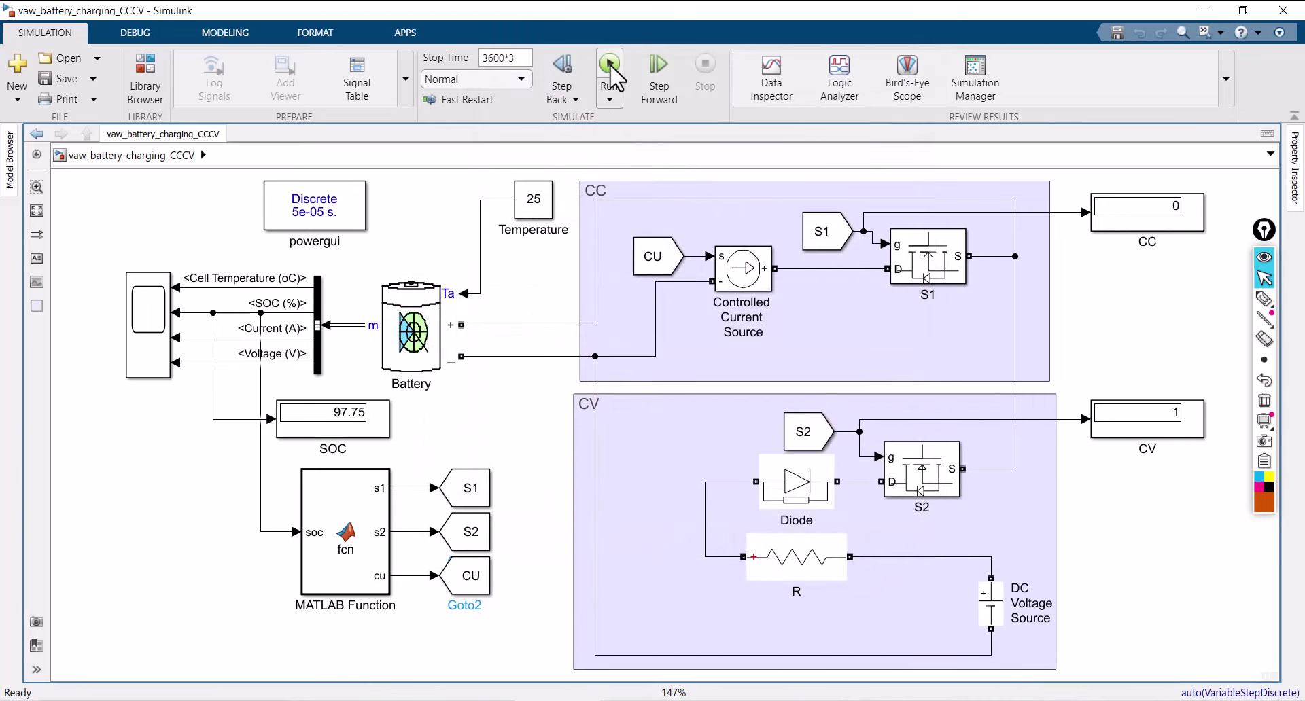
{"action": "left_click", "coordinate": [609, 64]}
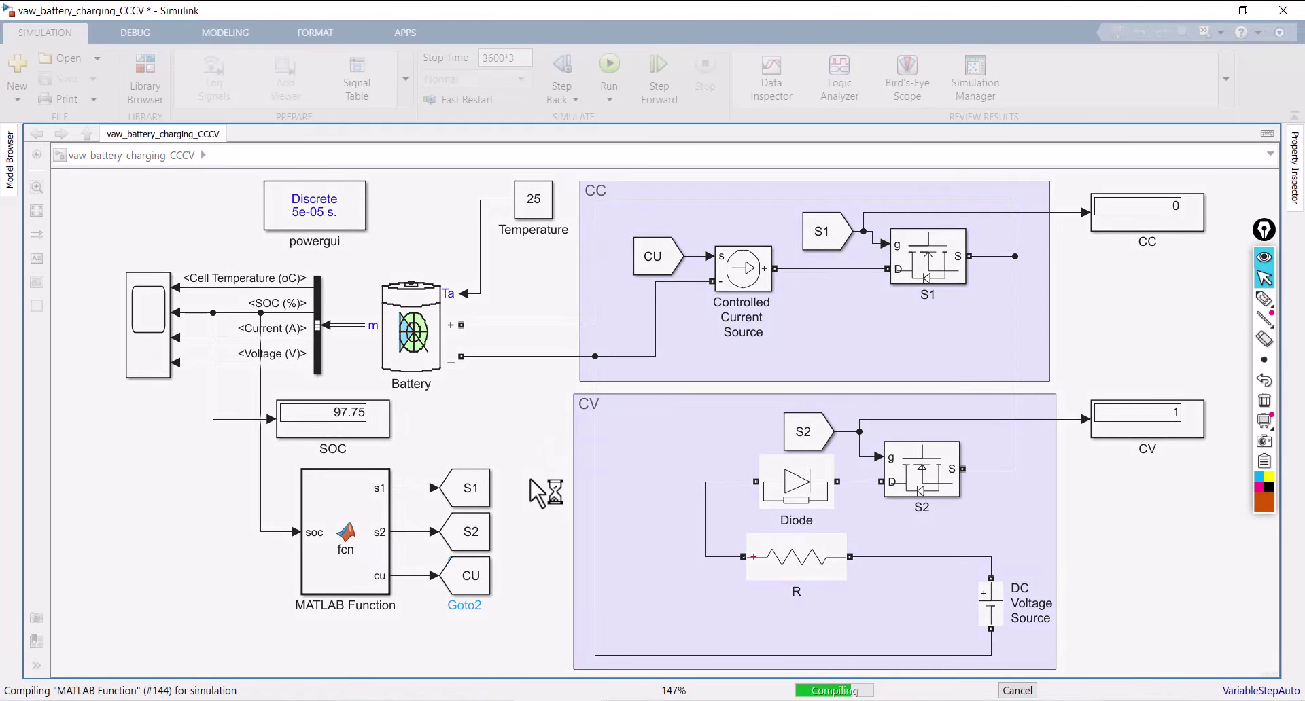
Step: Circle the CC and CV display blocks with the pen and clear the annotations
{"action": "mouse_move", "coordinate": [1266, 302]}
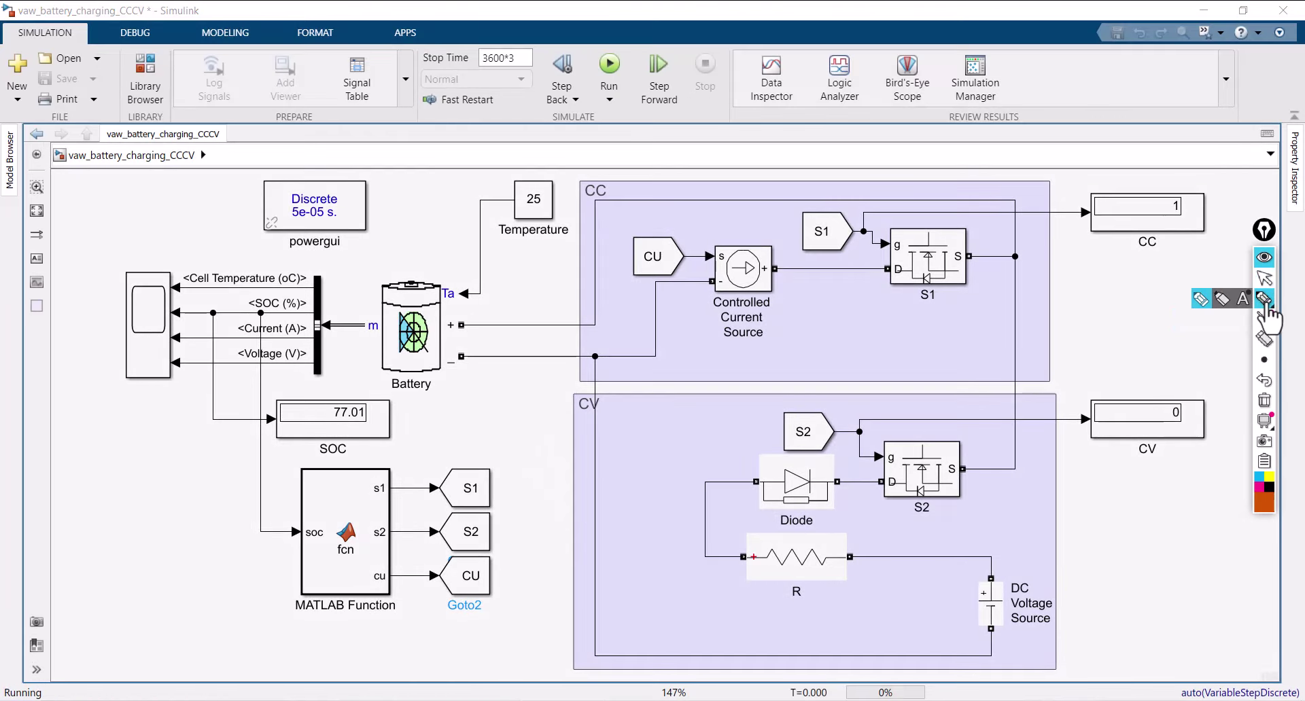
{"action": "left_click", "coordinate": [1264, 301]}
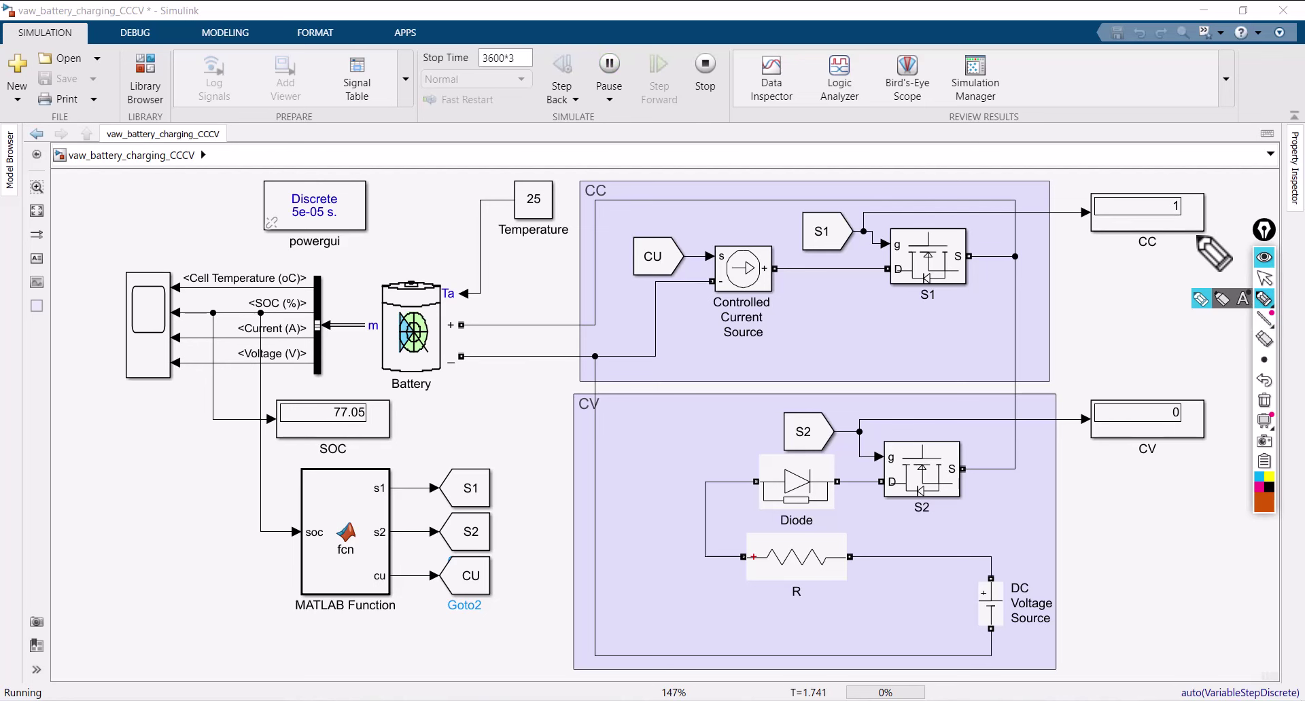
{"action": "mouse_move", "coordinate": [1200, 244]}
{"action": "left_mouse_down"}
{"action": "mouse_move", "coordinate": [1085, 257]}
{"action": "mouse_move", "coordinate": [1085, 188]}
{"action": "mouse_move", "coordinate": [1197, 179]}
{"action": "mouse_move", "coordinate": [1216, 225]}
{"action": "mouse_move", "coordinate": [1163, 255]}
{"action": "left_mouse_up"}
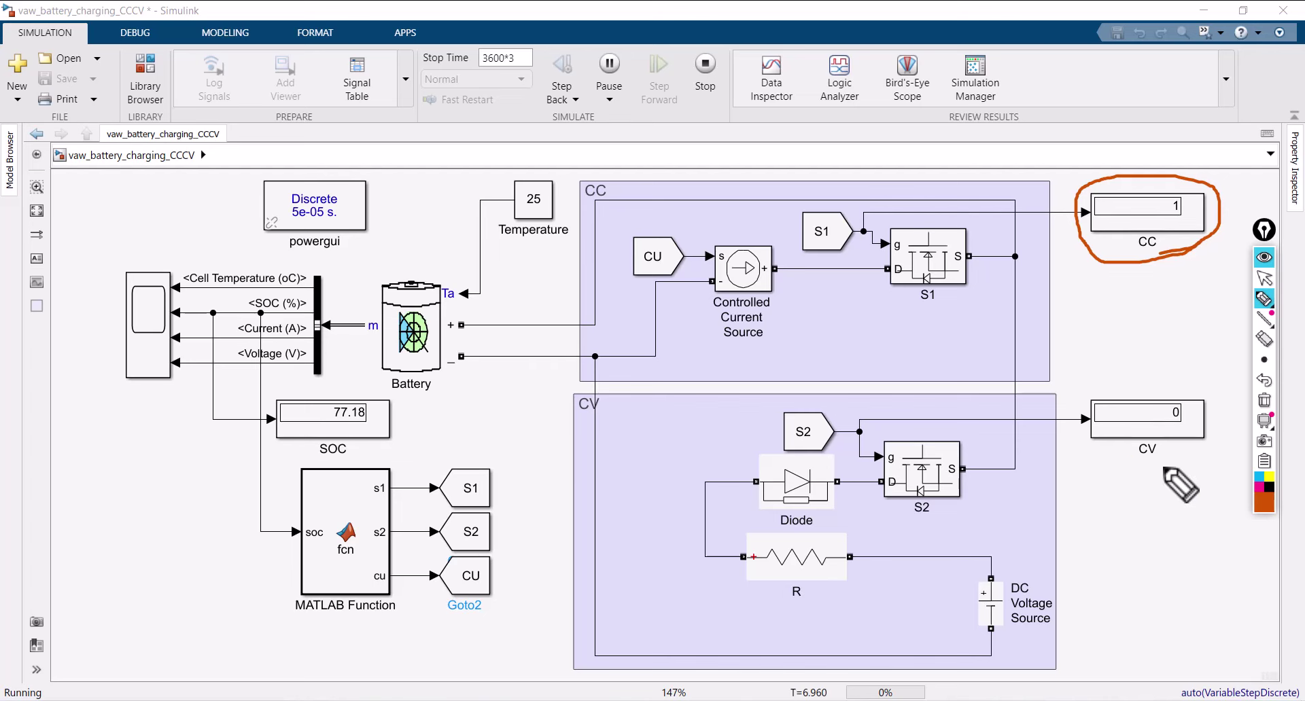
{"action": "mouse_move", "coordinate": [1167, 459]}
{"action": "left_mouse_down"}
{"action": "mouse_move", "coordinate": [1114, 465]}
{"action": "mouse_move", "coordinate": [1146, 376]}
{"action": "mouse_move", "coordinate": [1132, 480]}
{"action": "left_mouse_up"}
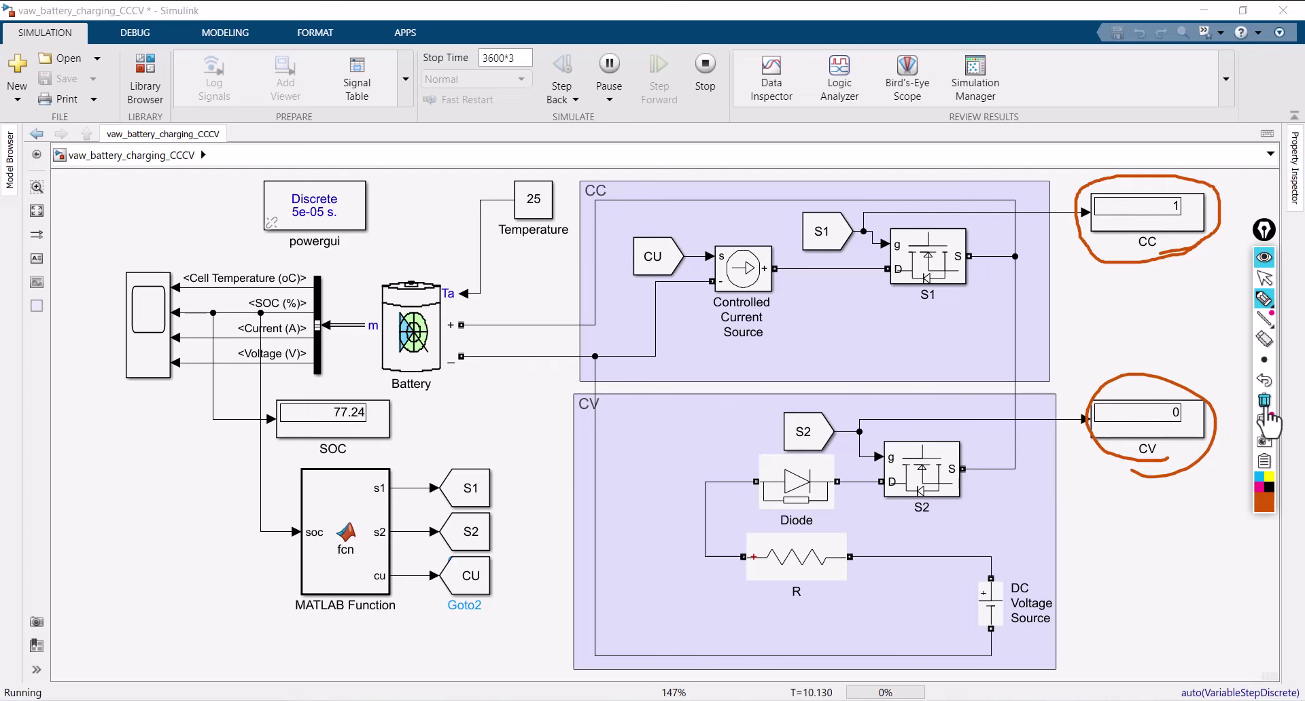
{"action": "left_click", "coordinate": [1259, 441]}
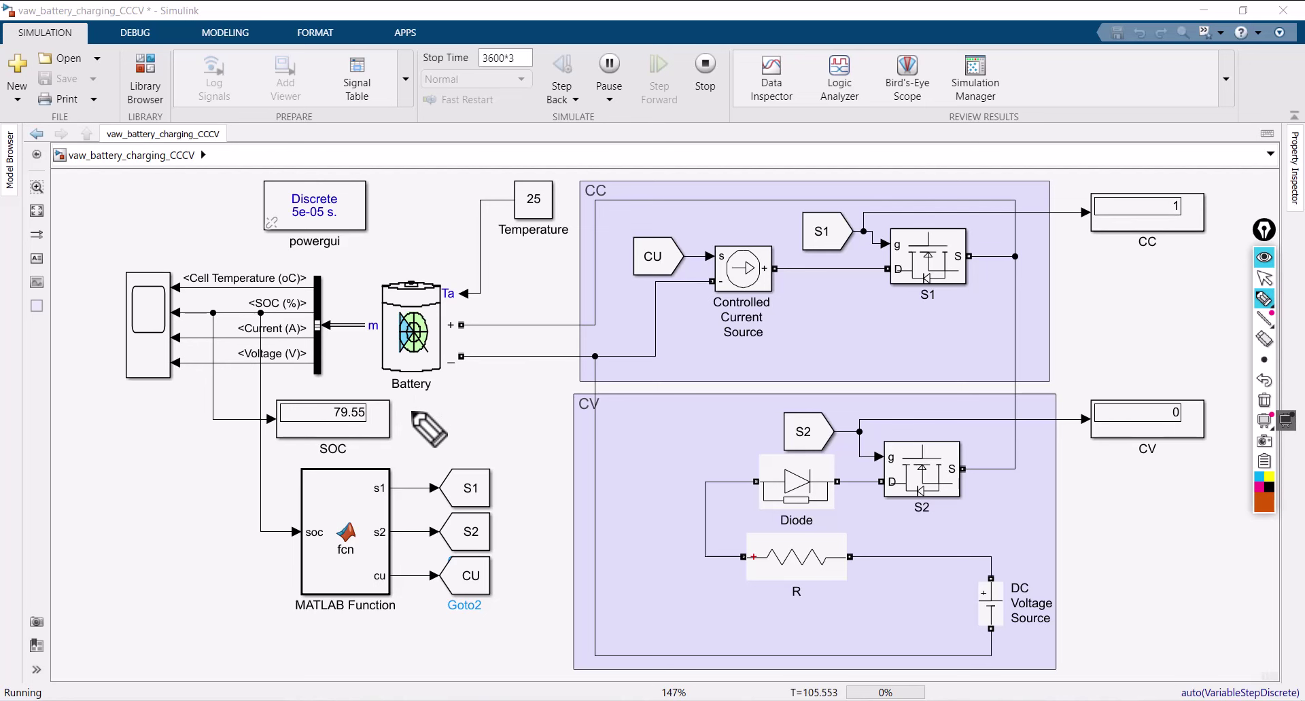
Step: Write 80 beside the SOC display, draw an arrow from the CC display to the CV display, and clear the annotations
{"action": "mouse_move", "coordinate": [416, 407]}
{"action": "left_mouse_down"}
{"action": "mouse_move", "coordinate": [418, 437]}
{"action": "mouse_move", "coordinate": [405, 422]}
{"action": "mouse_move", "coordinate": [435, 414]}
{"action": "left_mouse_up"}
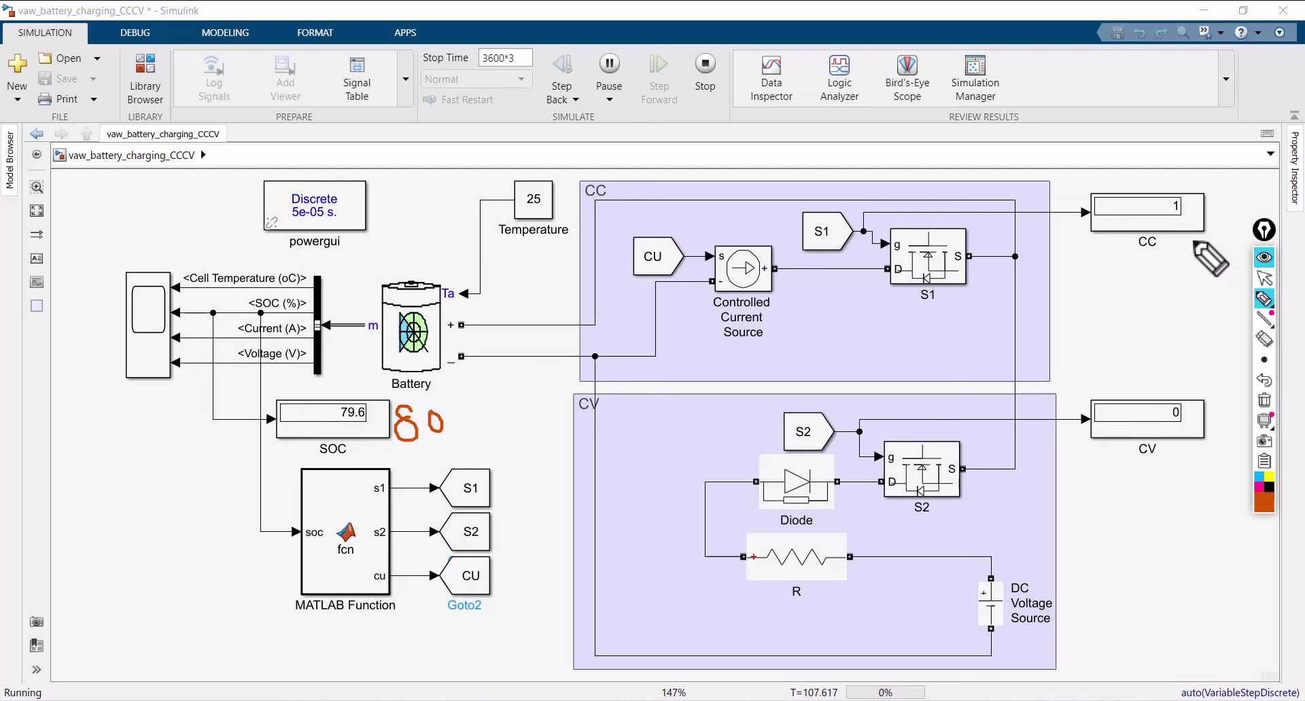
{"action": "left_click_drag", "start_coordinate": [1158, 240], "coordinate": [1154, 388]}
{"action": "mouse_move", "coordinate": [1142, 350]}
{"action": "left_mouse_down"}
{"action": "mouse_move", "coordinate": [1153, 389]}
{"action": "mouse_move", "coordinate": [1179, 348]}
{"action": "left_mouse_up"}
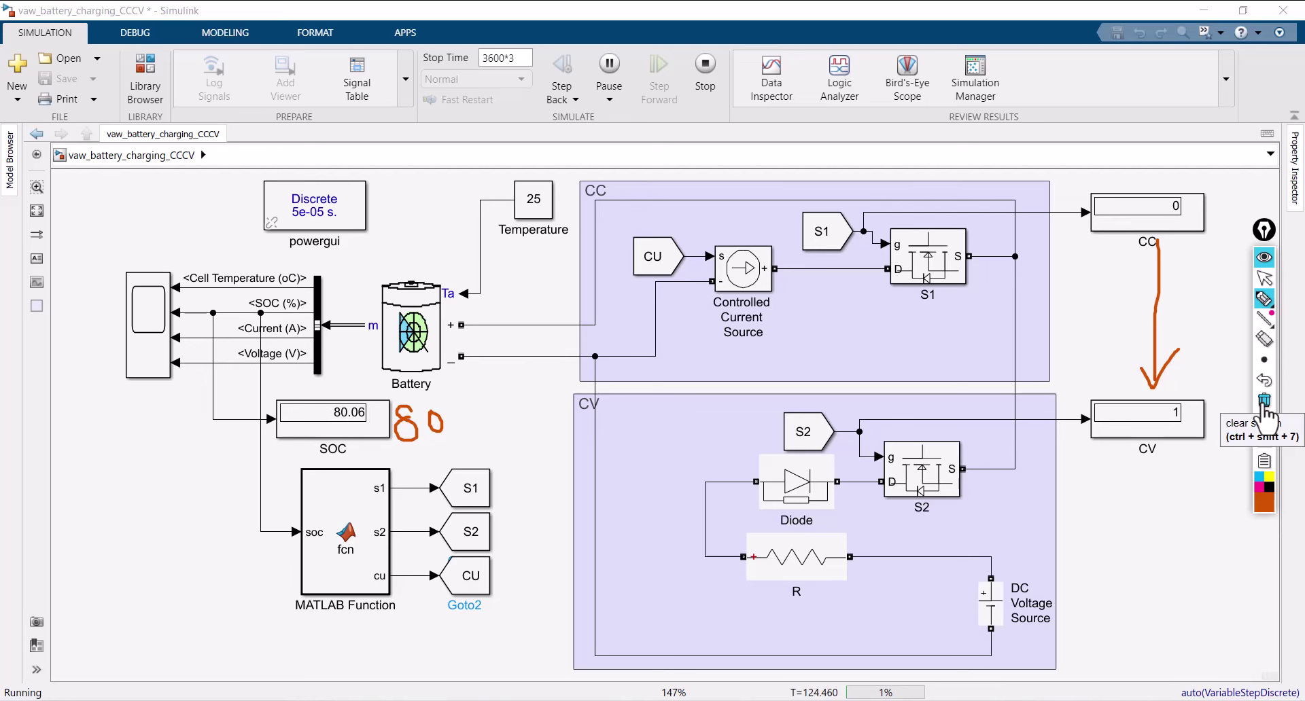
{"action": "left_click", "coordinate": [1264, 403]}
Step: Circle the CV and CC display values, write 90% beside the SOC display, and clear the annotations
{"action": "mouse_move", "coordinate": [1182, 393]}
{"action": "left_mouse_down"}
{"action": "mouse_move", "coordinate": [1190, 408]}
{"action": "mouse_move", "coordinate": [1169, 393]}
{"action": "left_mouse_up"}
{"action": "mouse_move", "coordinate": [1154, 181]}
{"action": "left_mouse_down"}
{"action": "mouse_move", "coordinate": [1139, 221]}
{"action": "mouse_move", "coordinate": [1154, 182]}
{"action": "left_mouse_up"}
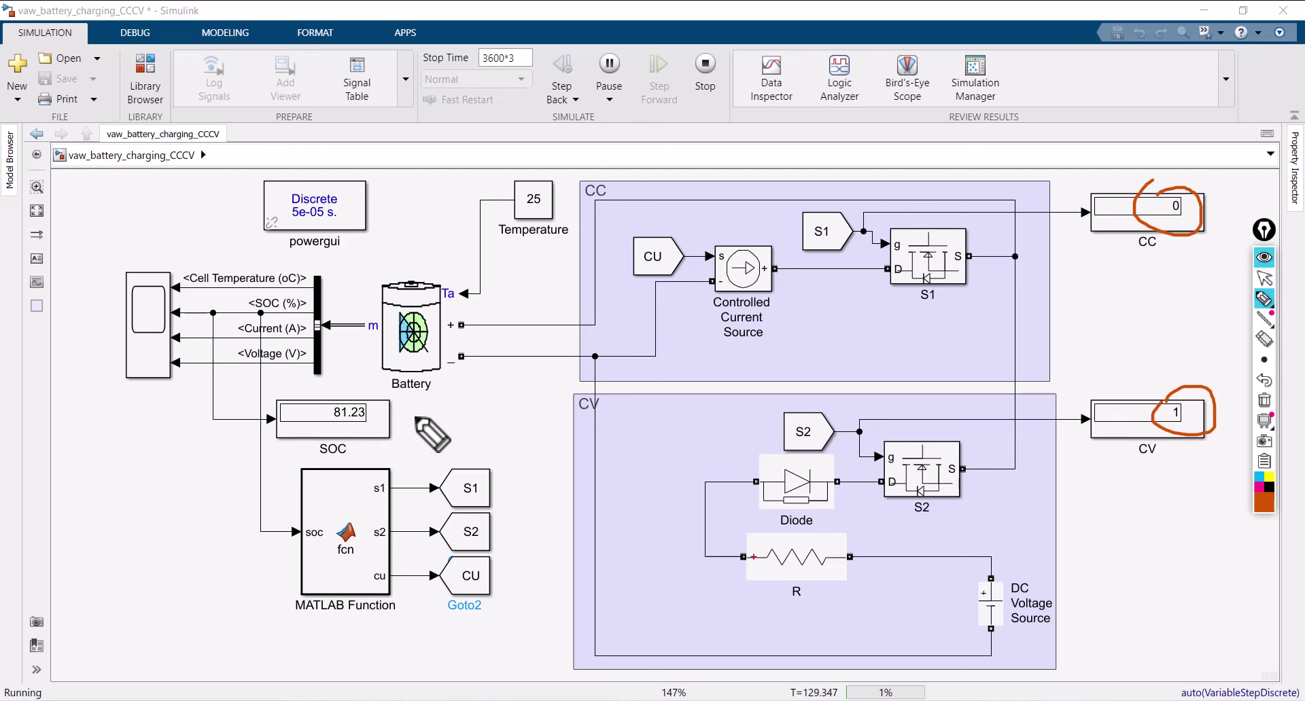
{"action": "mouse_move", "coordinate": [435, 408]}
{"action": "left_mouse_down"}
{"action": "mouse_move", "coordinate": [416, 448]}
{"action": "mouse_move", "coordinate": [452, 408]}
{"action": "mouse_move", "coordinate": [496, 445]}
{"action": "left_mouse_up"}
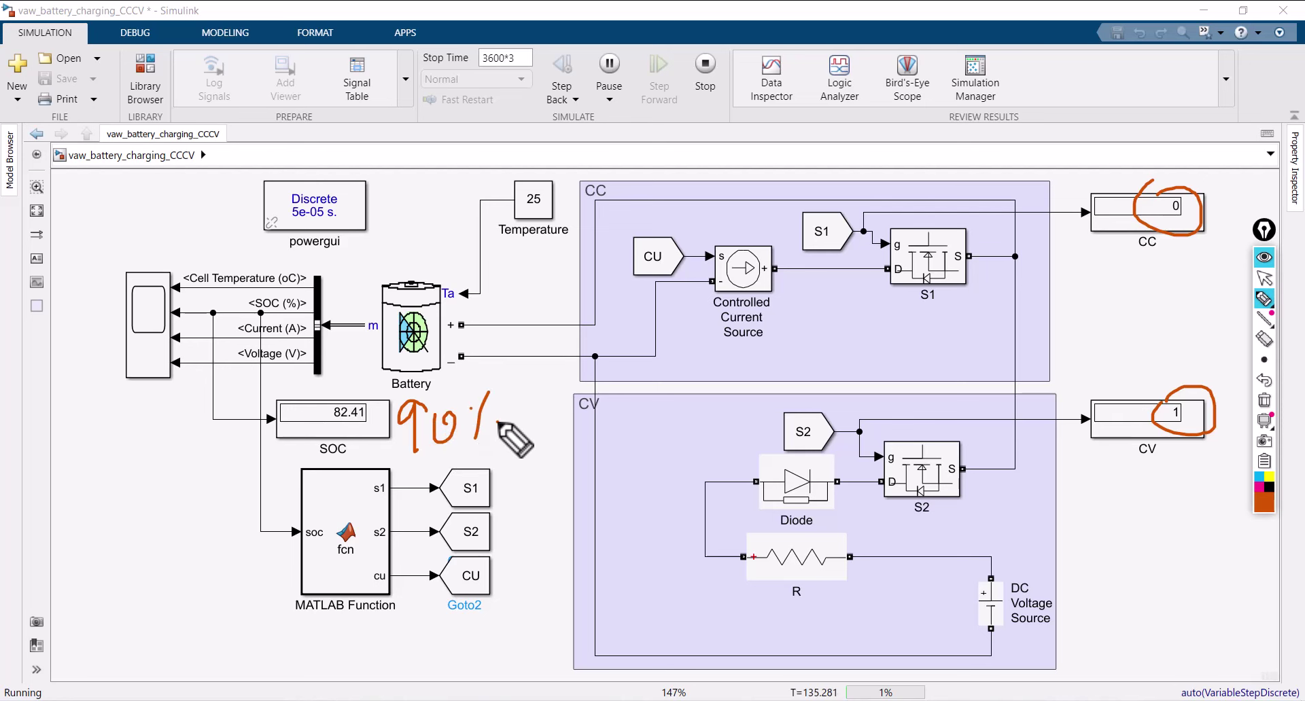
{"action": "left_click", "coordinate": [1264, 401]}
{"action": "left_click", "coordinate": [1264, 278]}
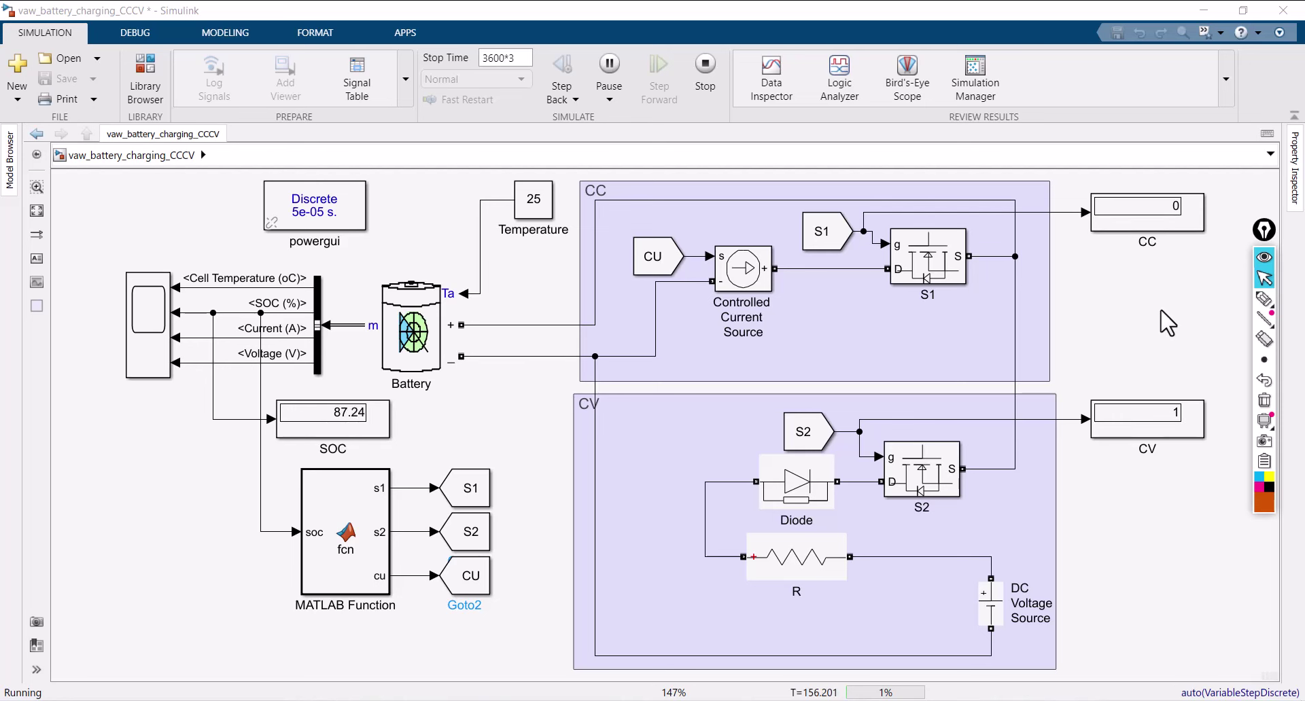
Step: Mark the CV display with the pen once the SOC reaches 90 and clear the annotation
{"action": "left_click", "coordinate": [1265, 299]}
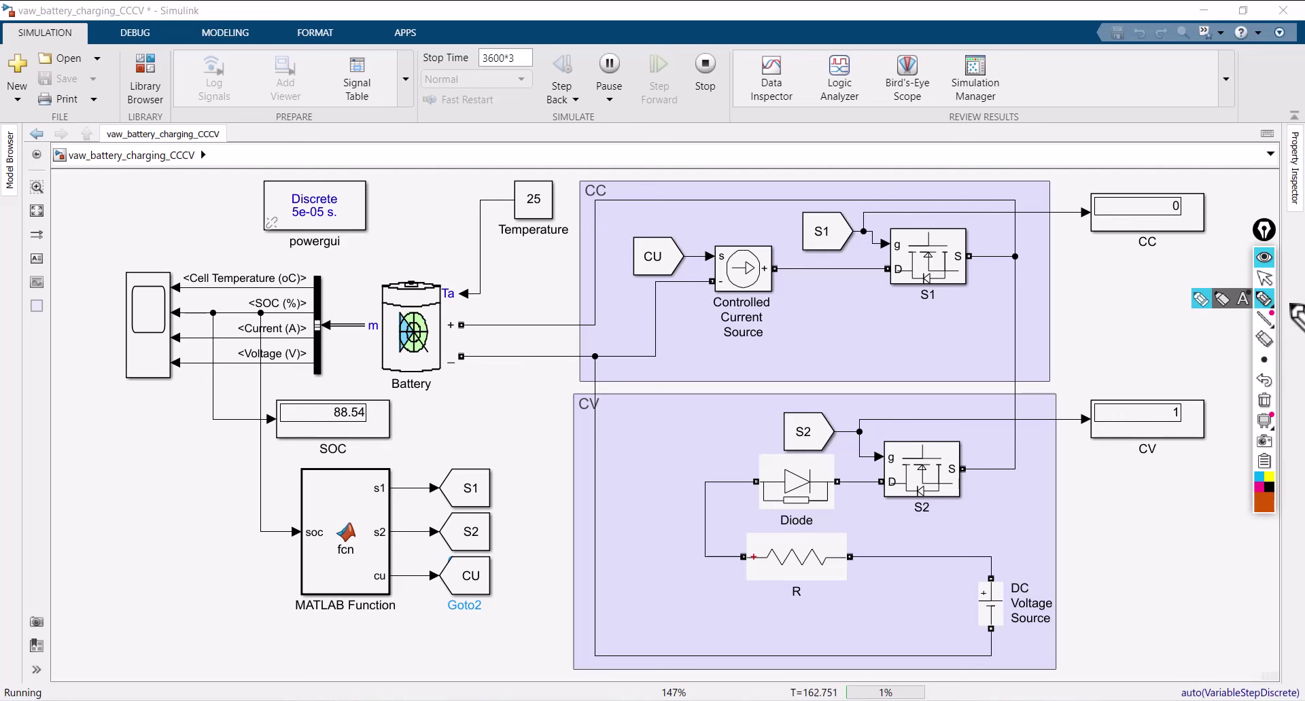
{"action": "left_click", "coordinate": [1265, 256]}
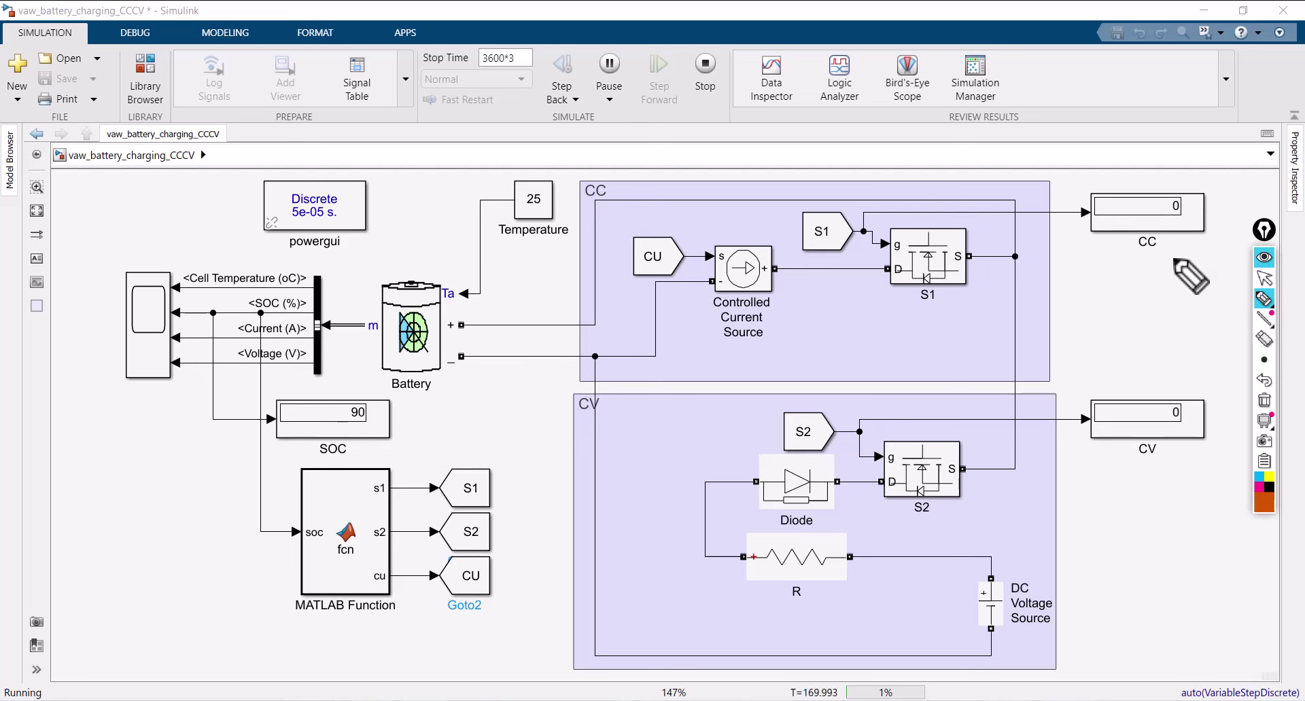
{"action": "mouse_move", "coordinate": [1146, 485]}
{"action": "left_mouse_down"}
{"action": "mouse_move", "coordinate": [1119, 379]}
{"action": "mouse_move", "coordinate": [1113, 217]}
{"action": "mouse_move", "coordinate": [1141, 189]}
{"action": "mouse_move", "coordinate": [1192, 183]}
{"action": "mouse_move", "coordinate": [1196, 453]}
{"action": "mouse_move", "coordinate": [1129, 484]}
{"action": "left_mouse_up"}
{"action": "left_click", "coordinate": [1265, 401]}
{"action": "left_click", "coordinate": [1264, 278]}
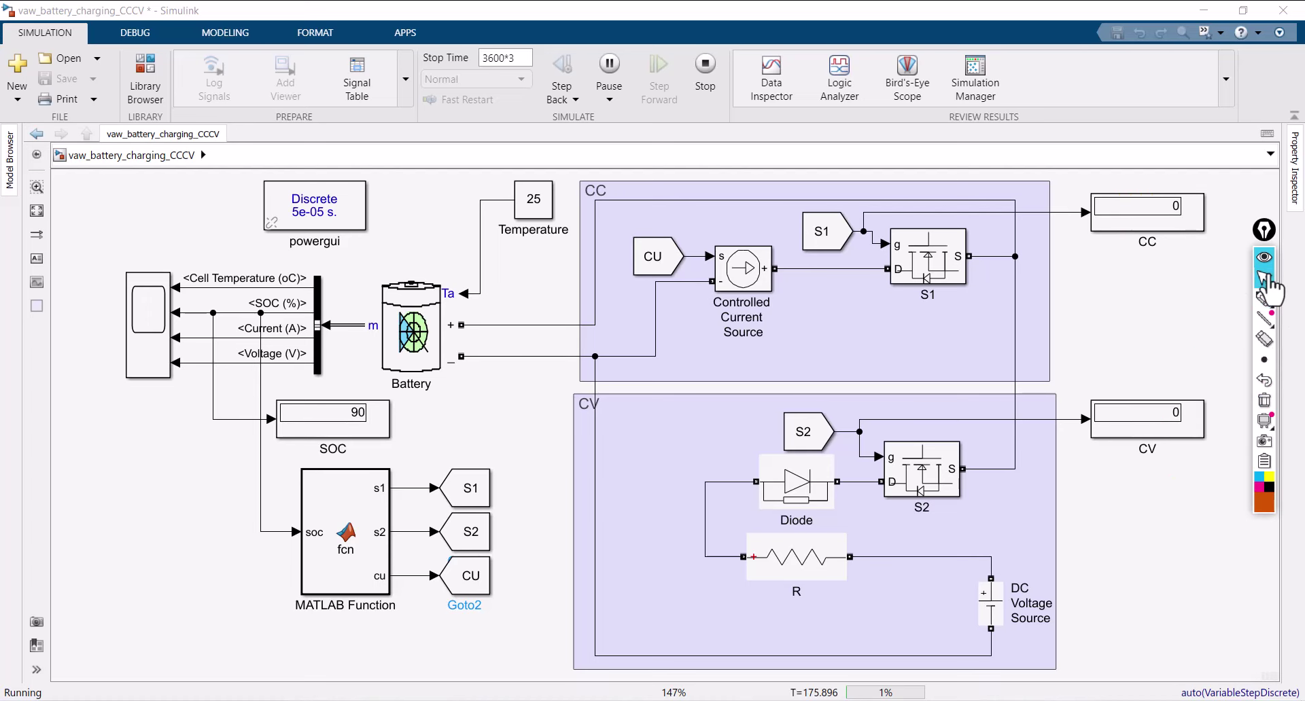
Step: Stop the simulation and open the Scope with its four plots fitted to the recorded time range
{"action": "left_click", "coordinate": [705, 63]}
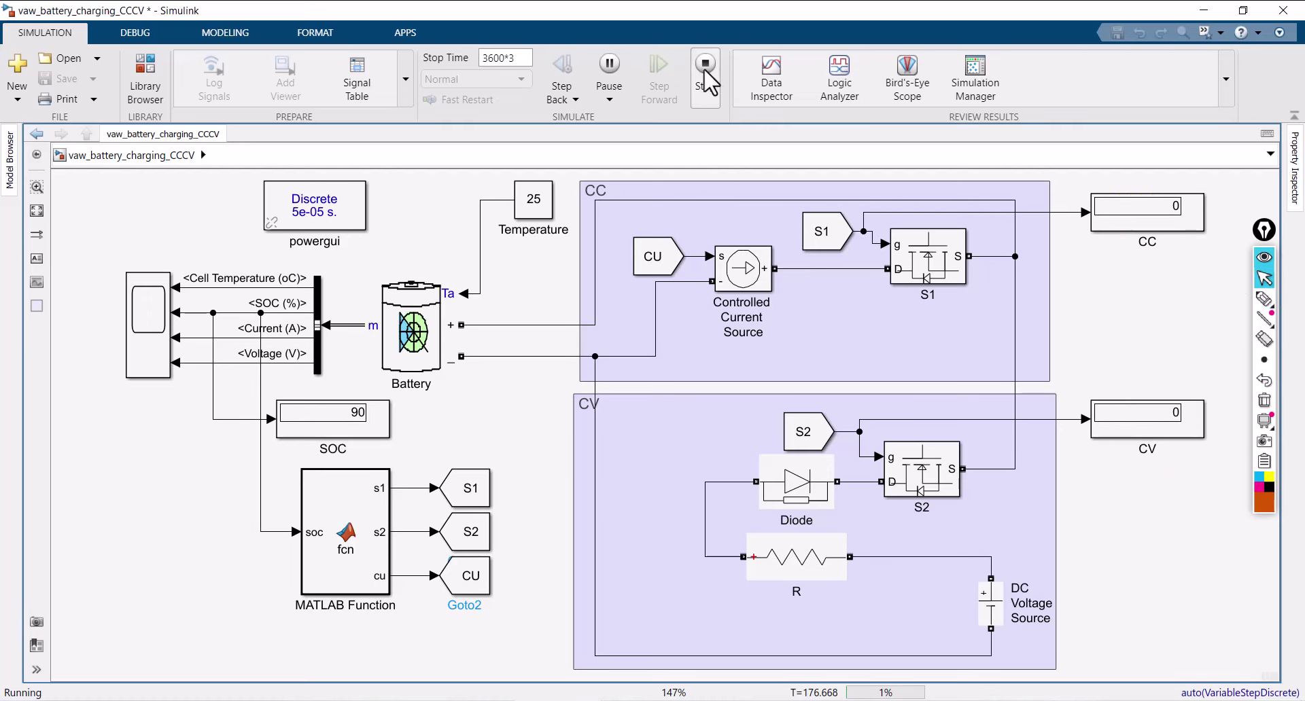
{"action": "left_click", "coordinate": [626, 301]}
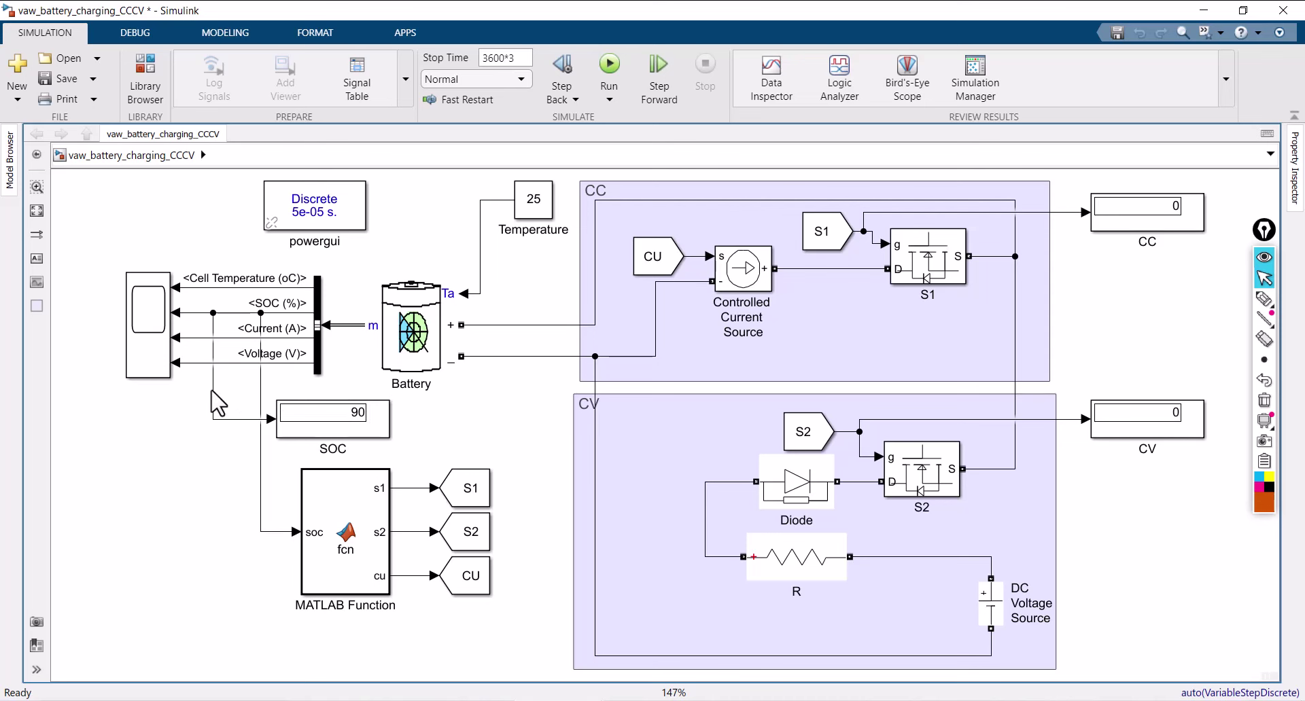
{"action": "left_click", "coordinate": [155, 346]}
{"action": "double_click", "coordinate": [155, 347]}
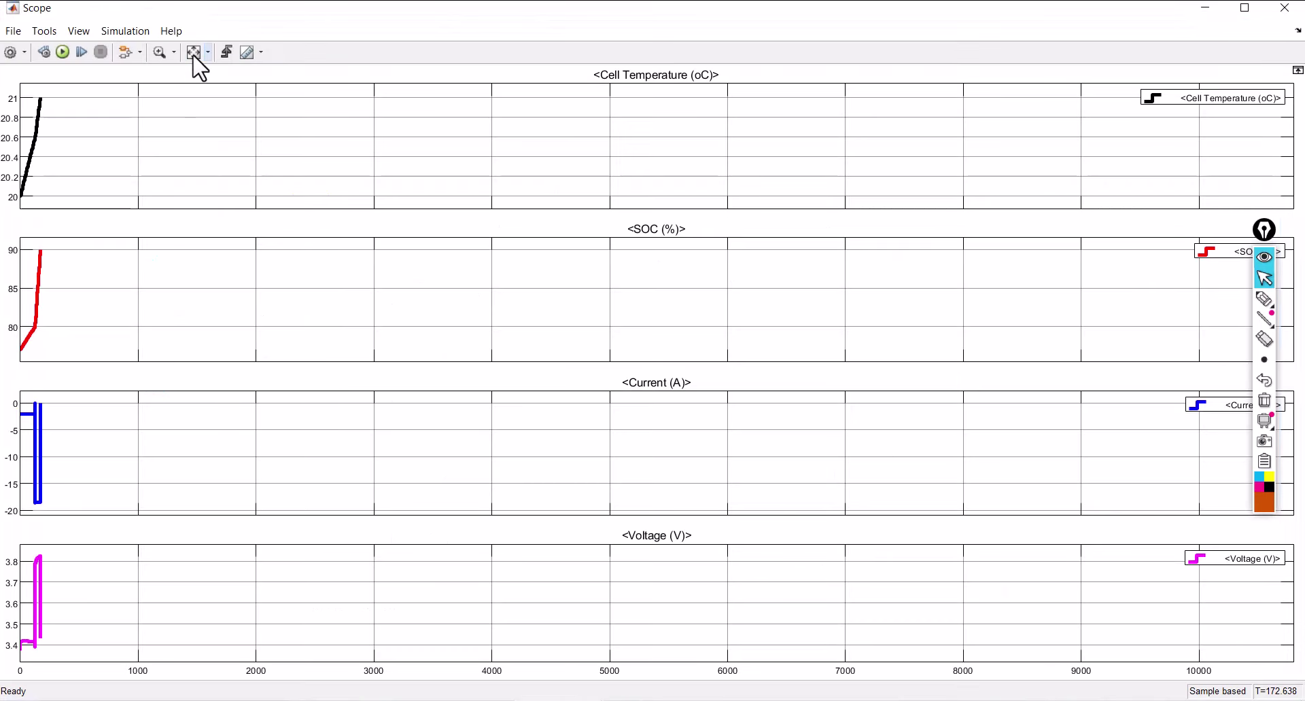
{"action": "left_click", "coordinate": [194, 52]}
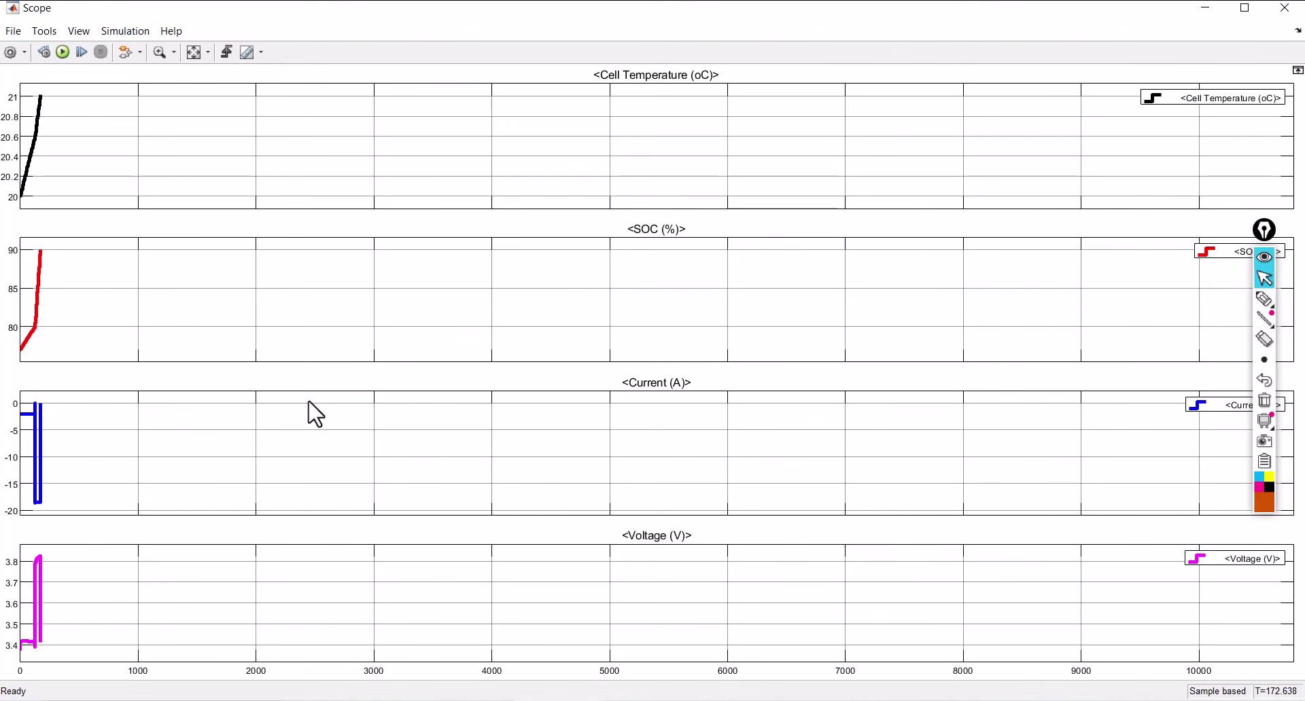
{"action": "key", "text": "ctrl+a"}
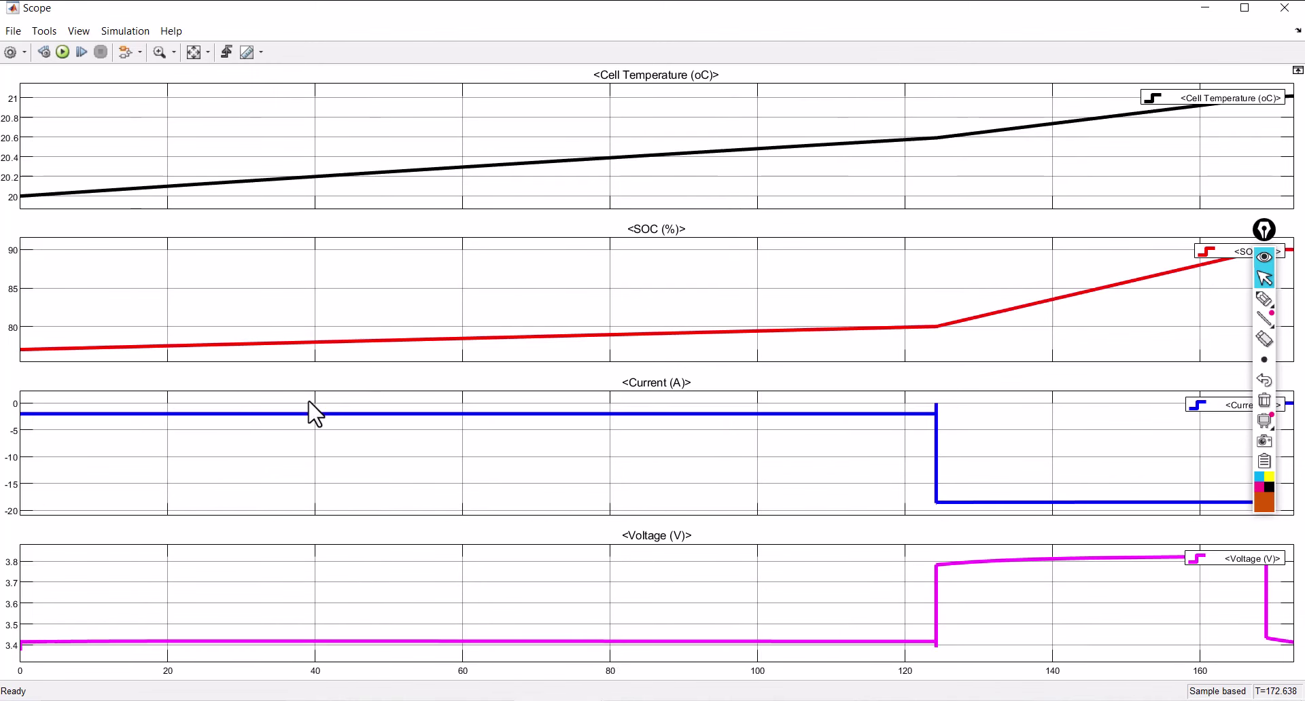
{"action": "left_click", "coordinate": [79, 30]}
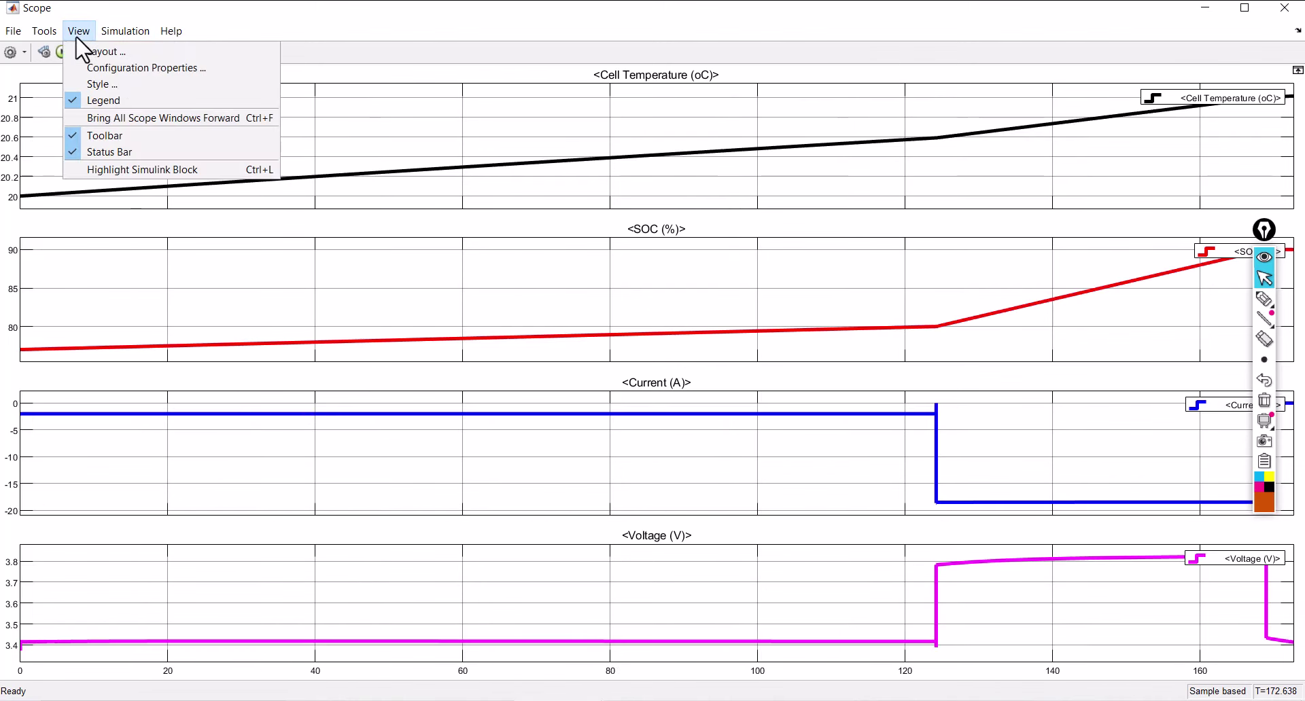
{"action": "left_click", "coordinate": [207, 47]}
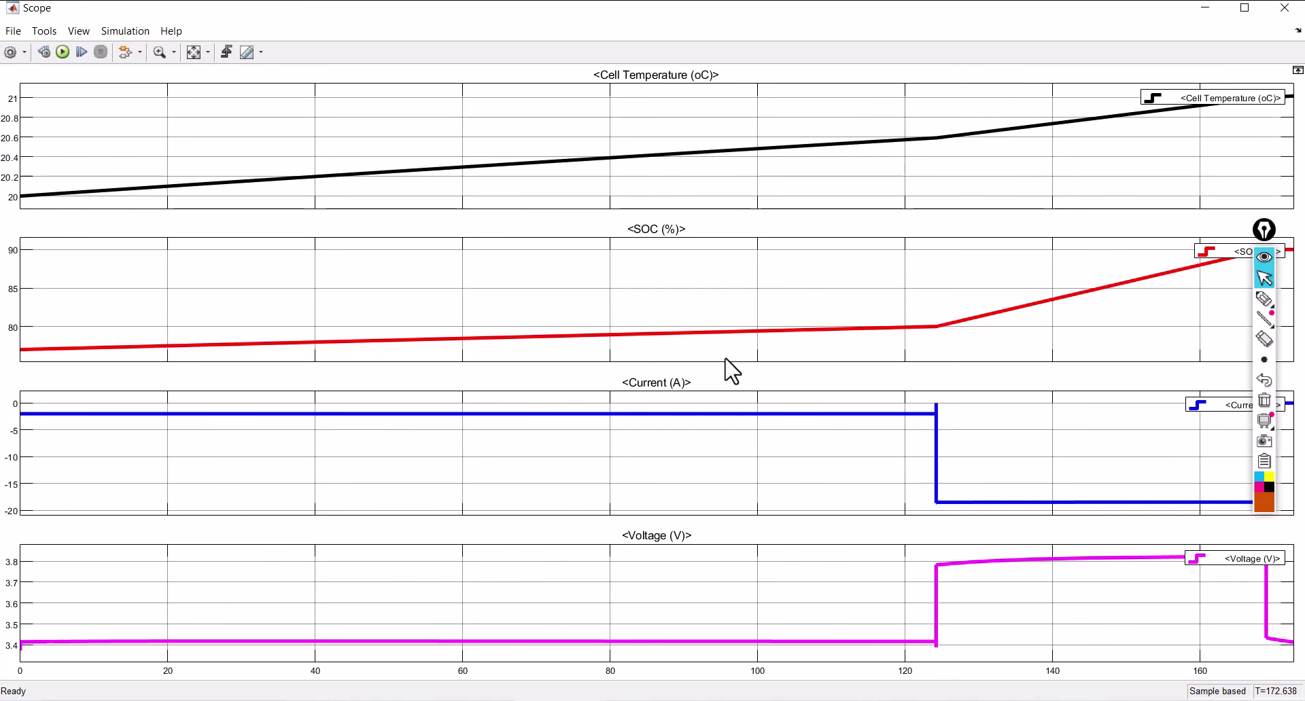
Step: Close the Scope and switch to the Battery Charging Model presentation in PowerPoint, showing its Thank You slide
{"action": "left_click", "coordinate": [1264, 303]}
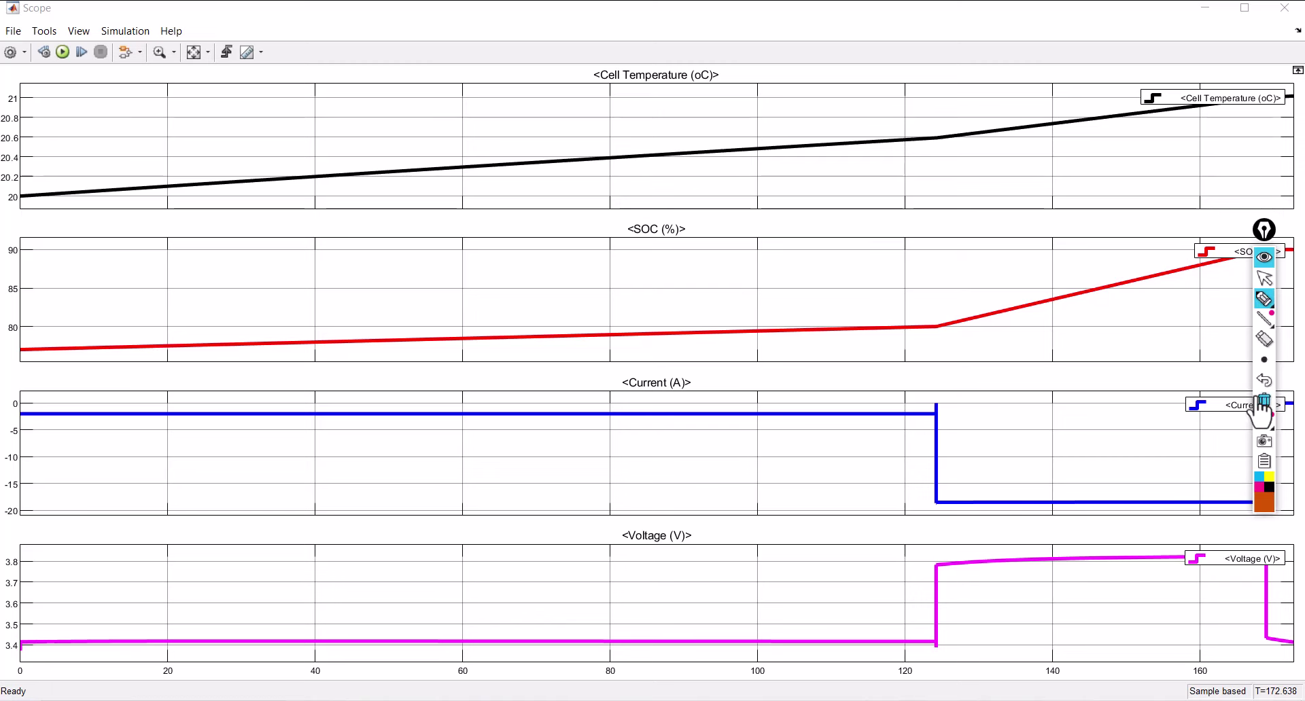
{"action": "left_click", "coordinate": [1265, 277]}
{"action": "left_click", "coordinate": [1284, 7]}
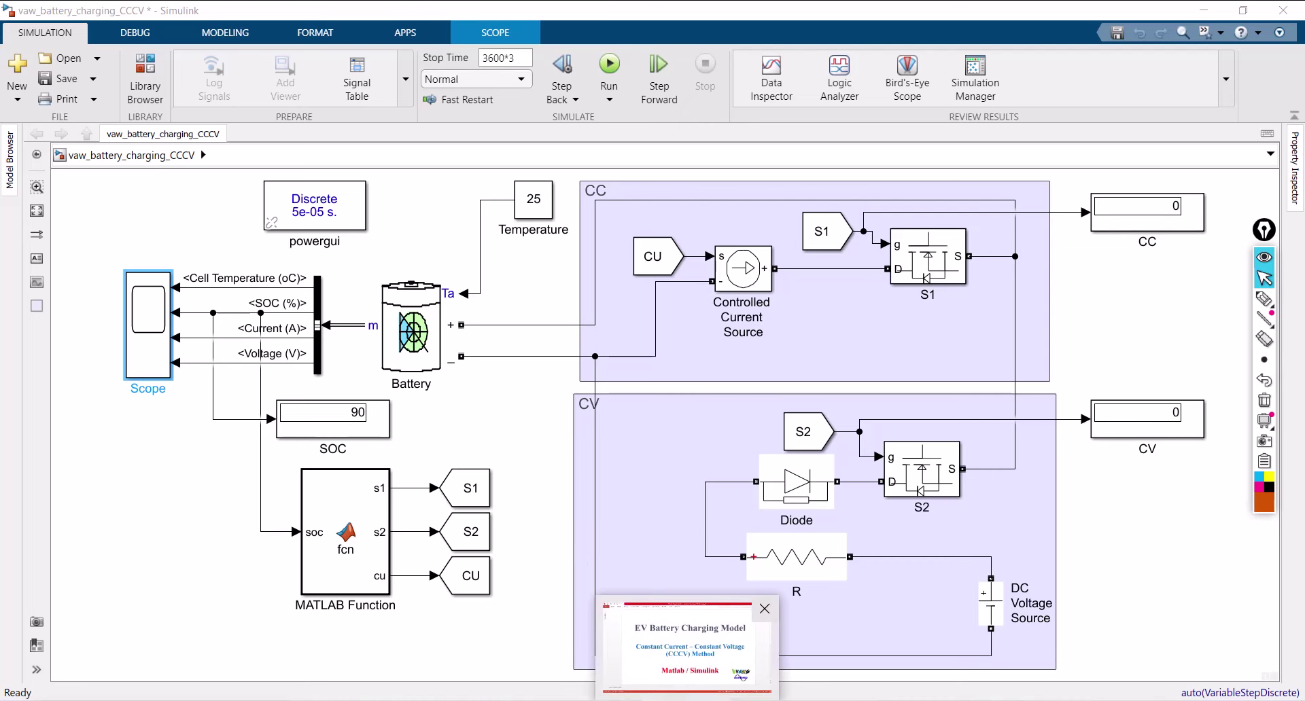
{"action": "left_click", "coordinate": [740, 600]}
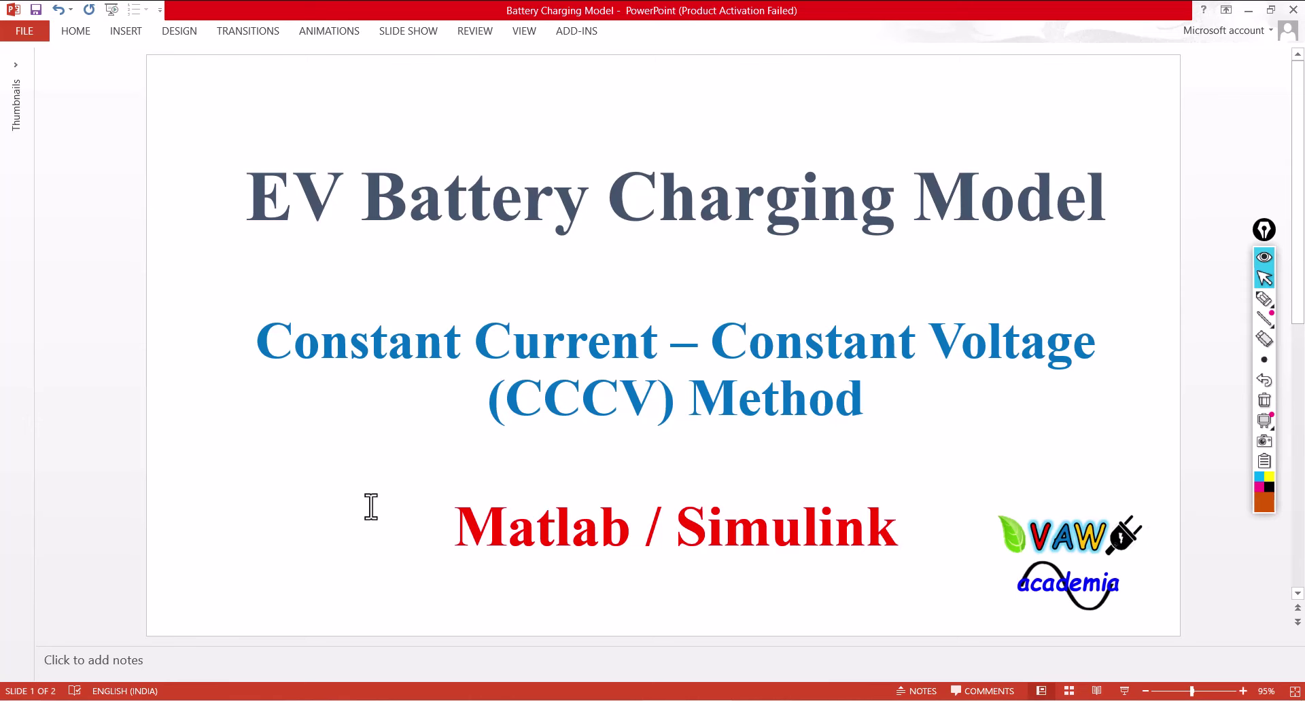
{"action": "scroll", "coordinate": [371, 507], "scroll_direction": "down", "scroll_amount": 1}
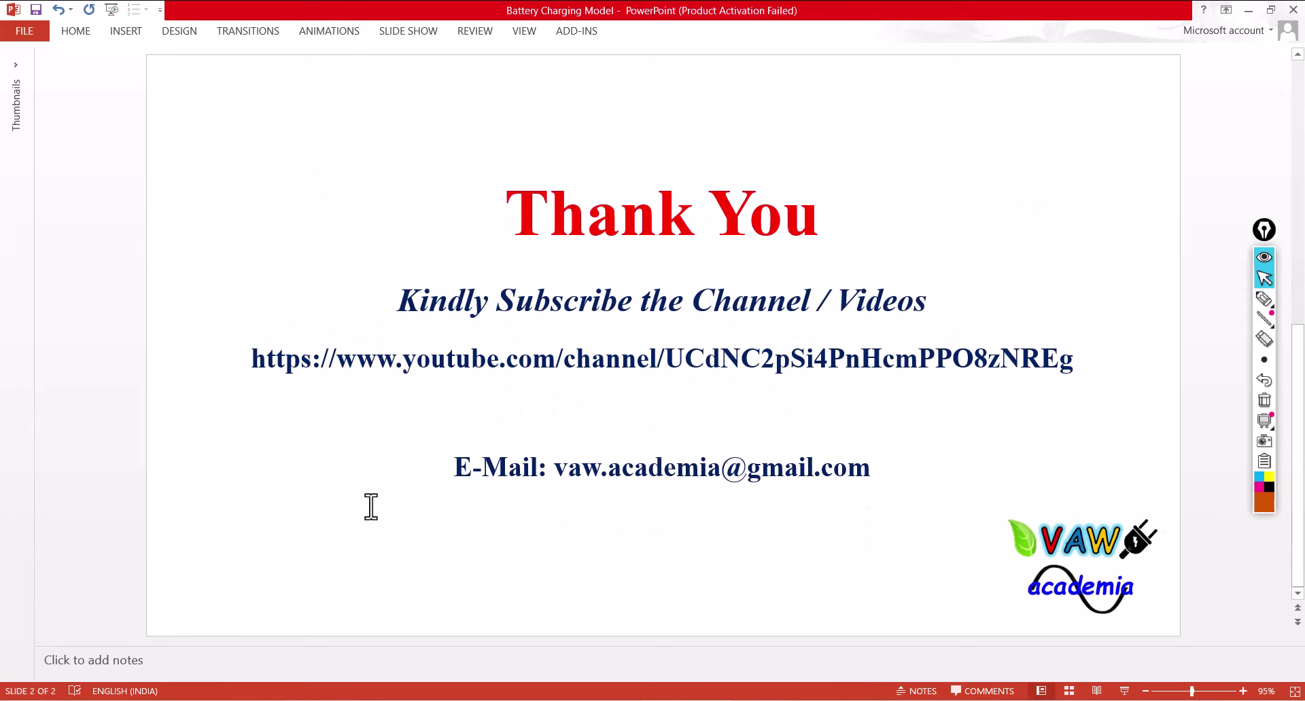